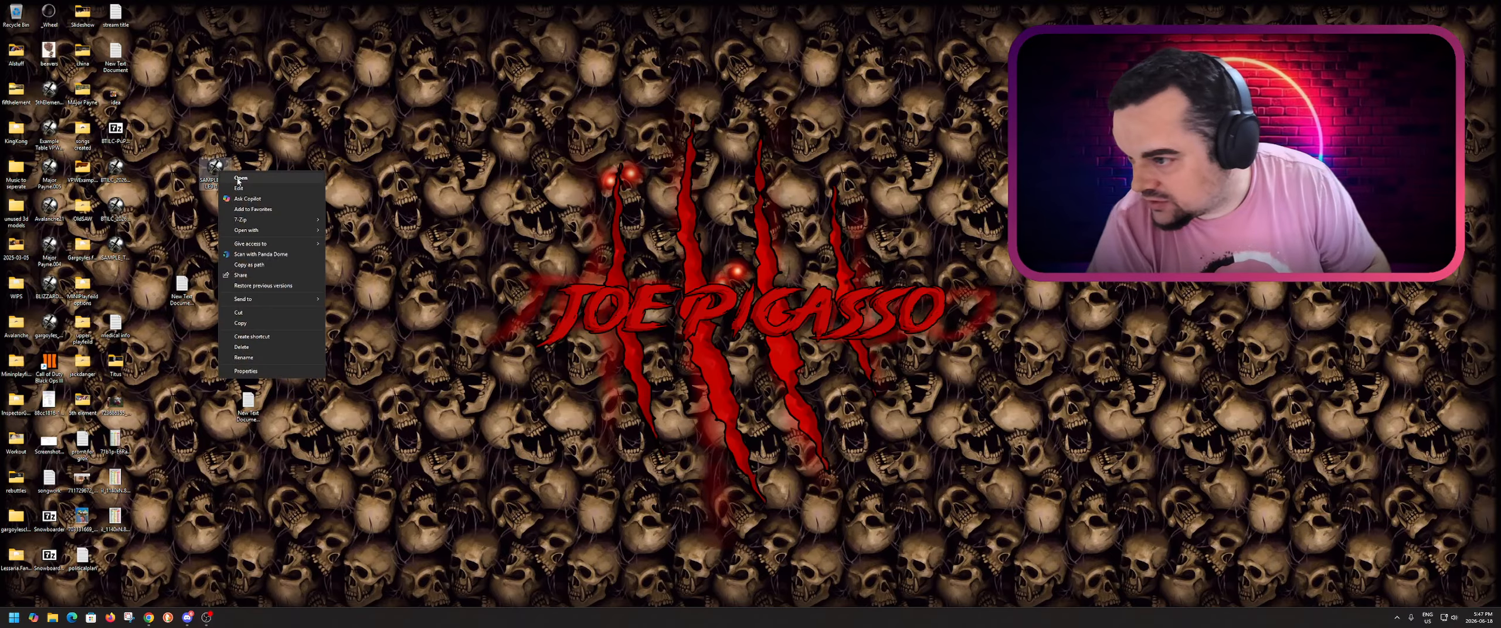
- Open the sample table from the desktop and show only the side rails, lockdown bar and apron layer
click(247, 180)
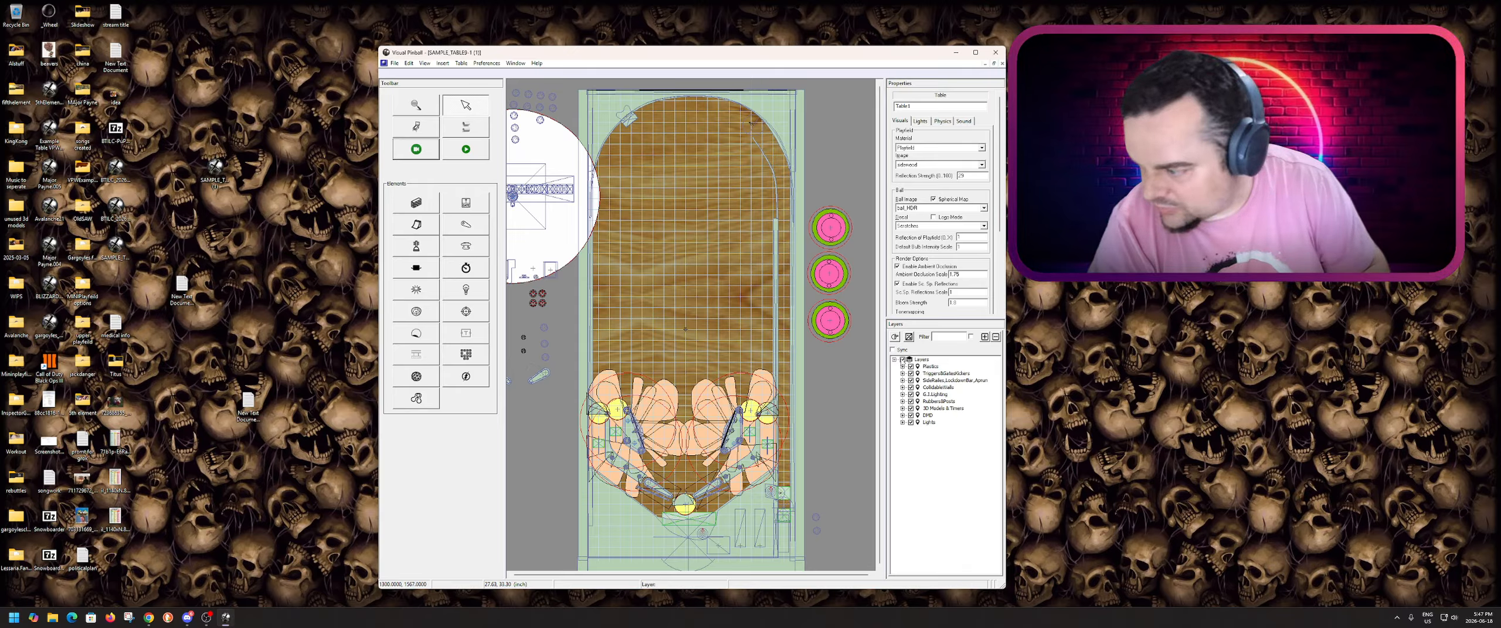
click(902, 359)
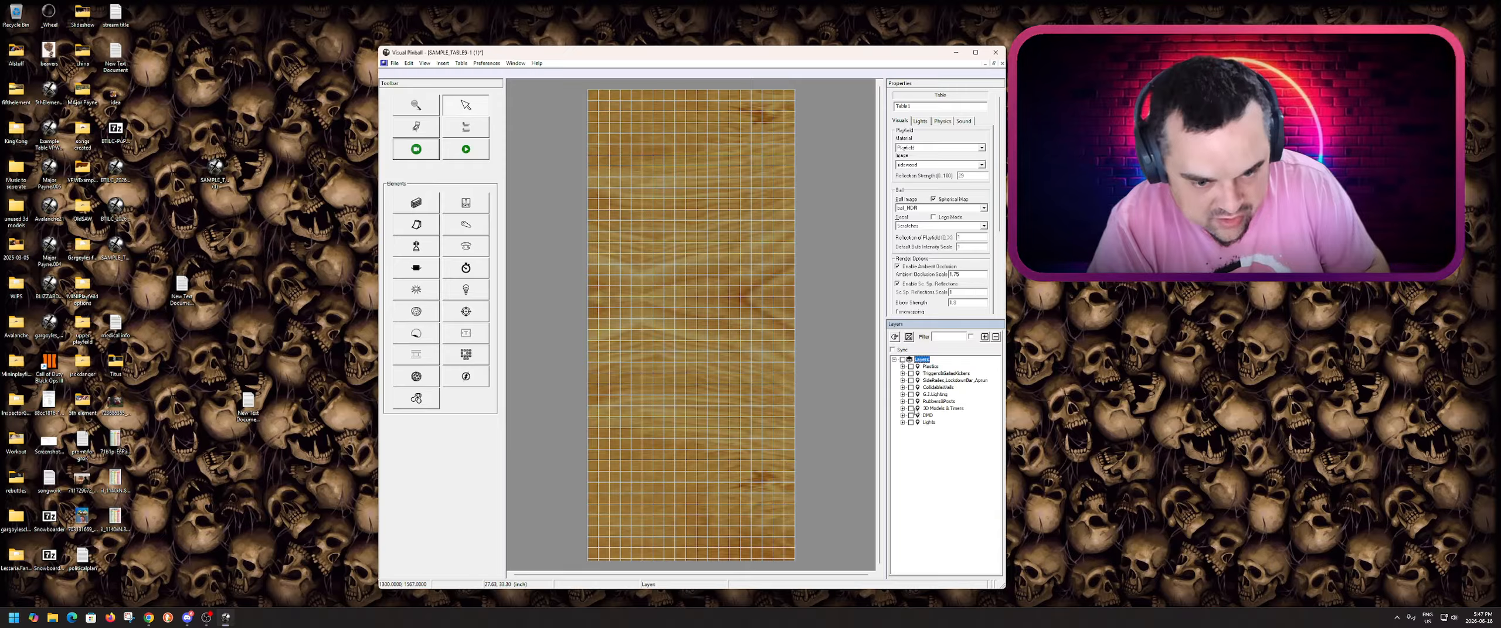
click(910, 381)
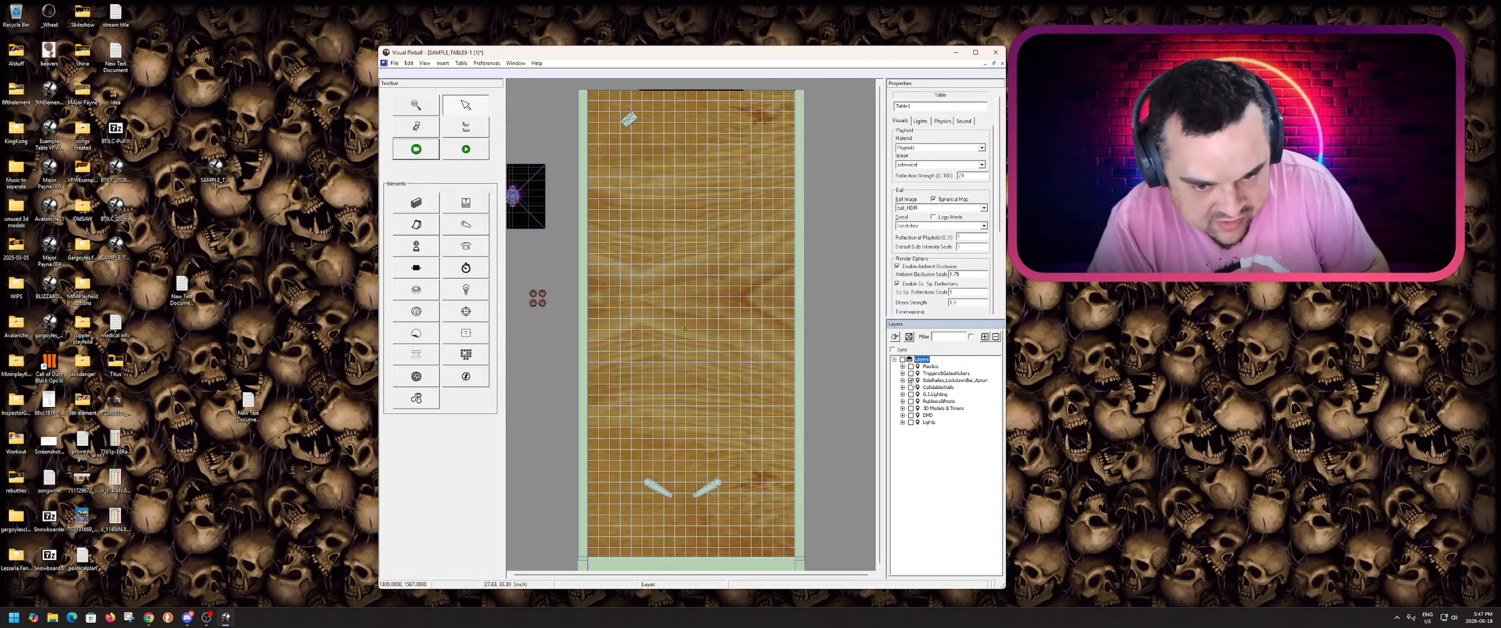
- Examine the names and properties of the left and right flippers near the lower end of the playfield
click(708, 489)
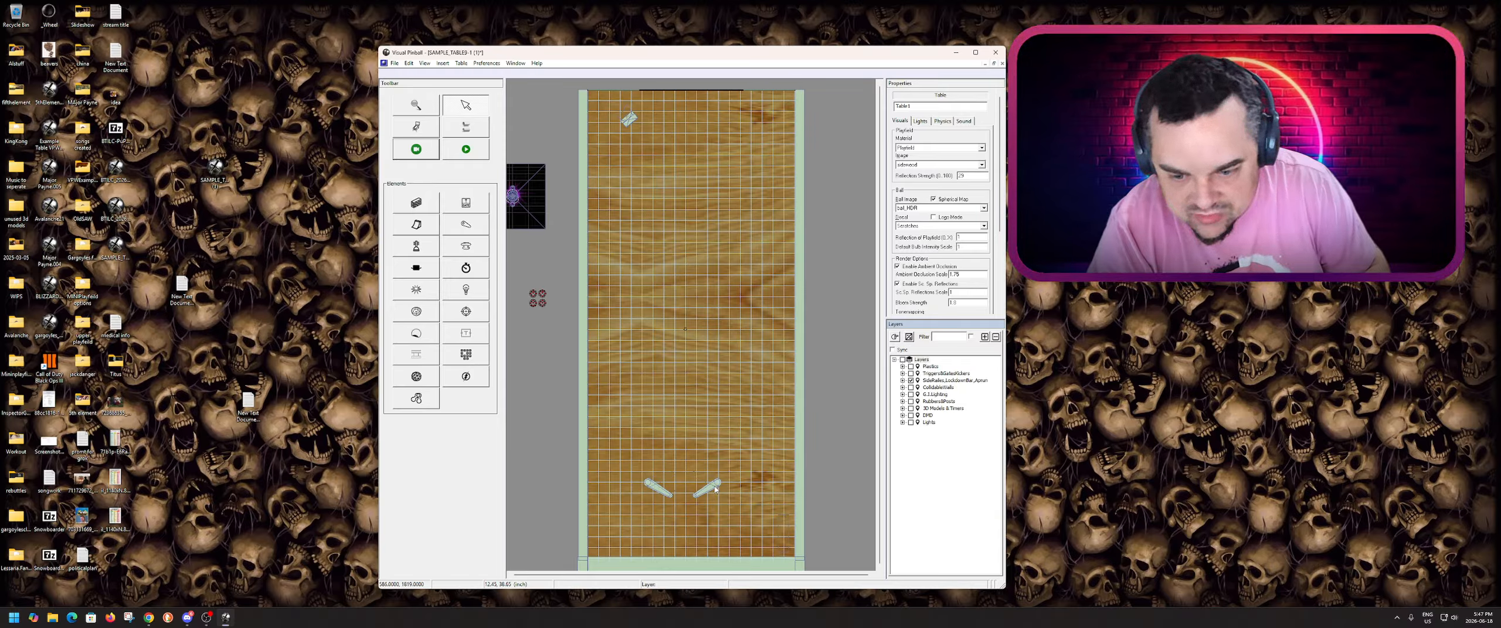
click(654, 485)
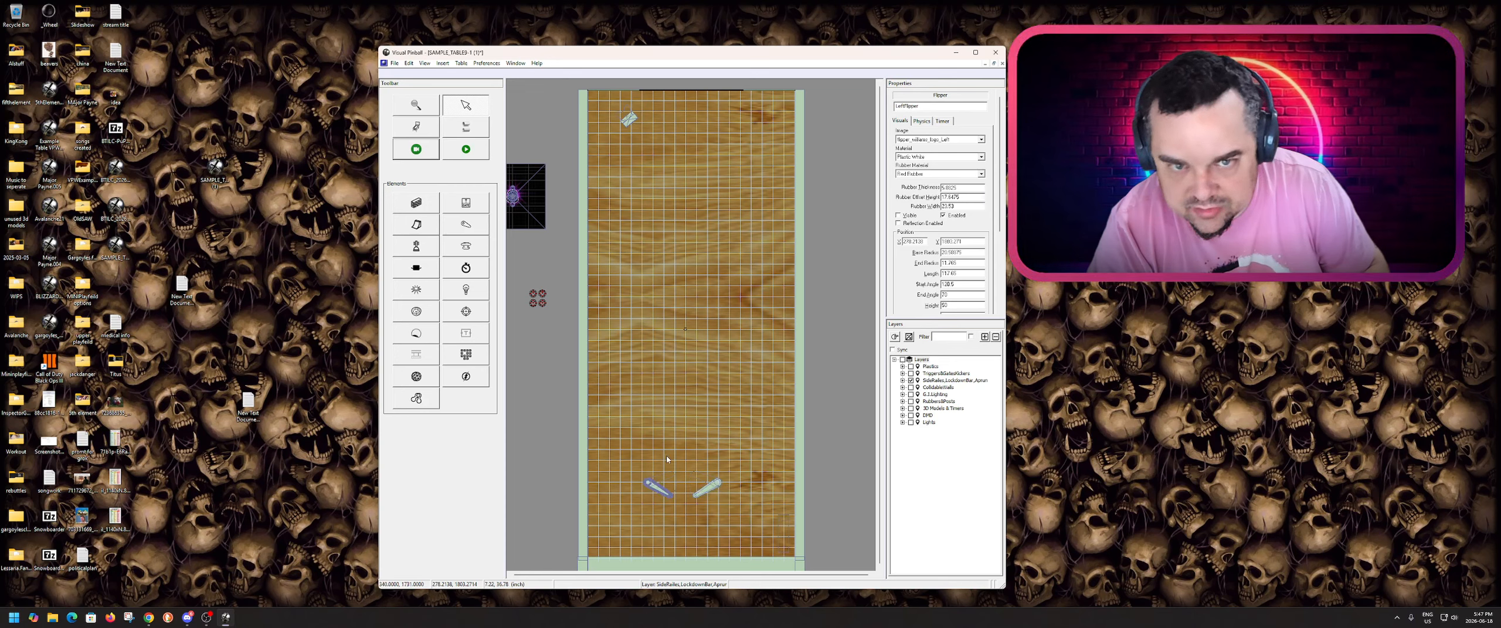
click(713, 488)
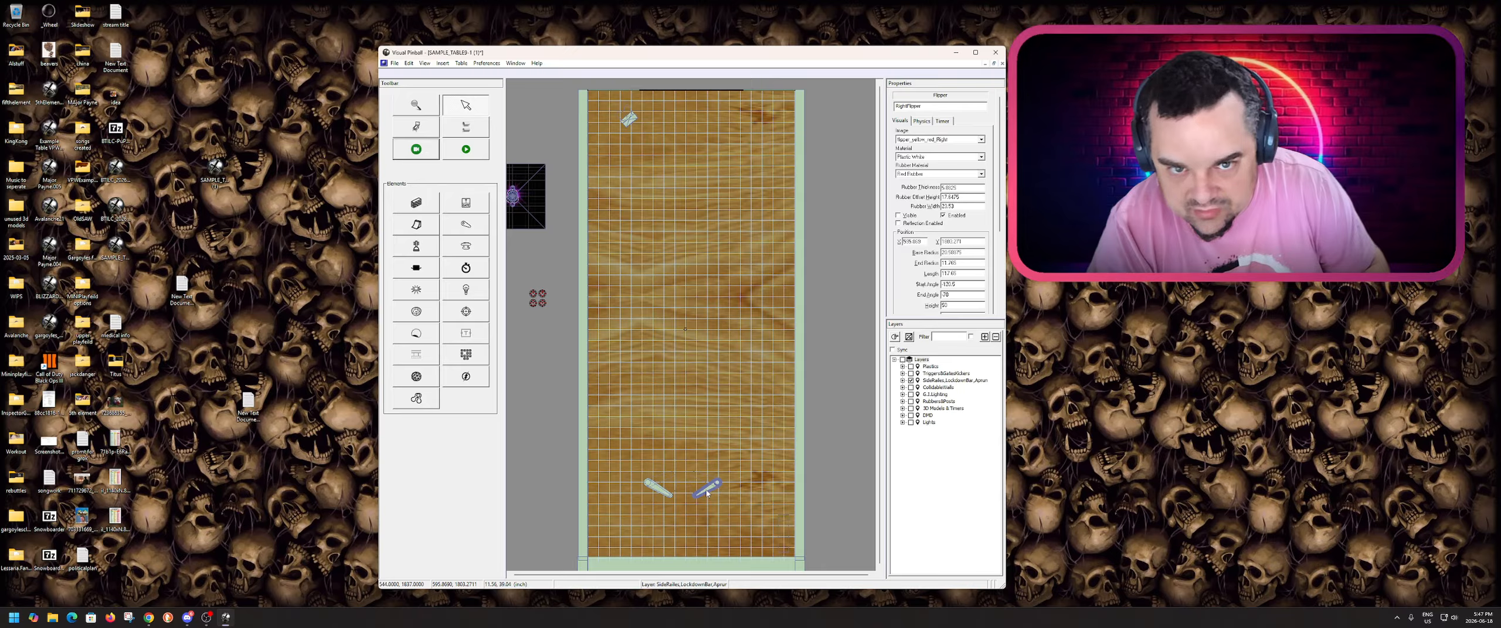
click(739, 478)
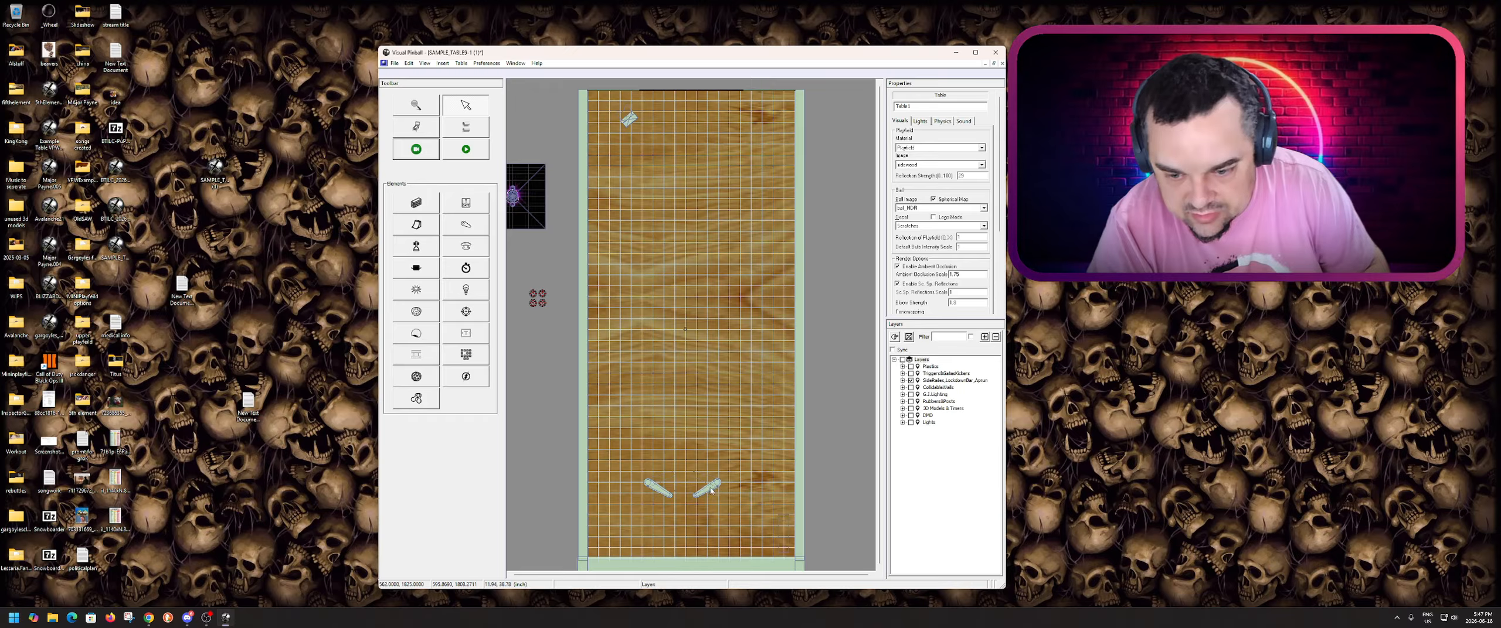
click(711, 490)
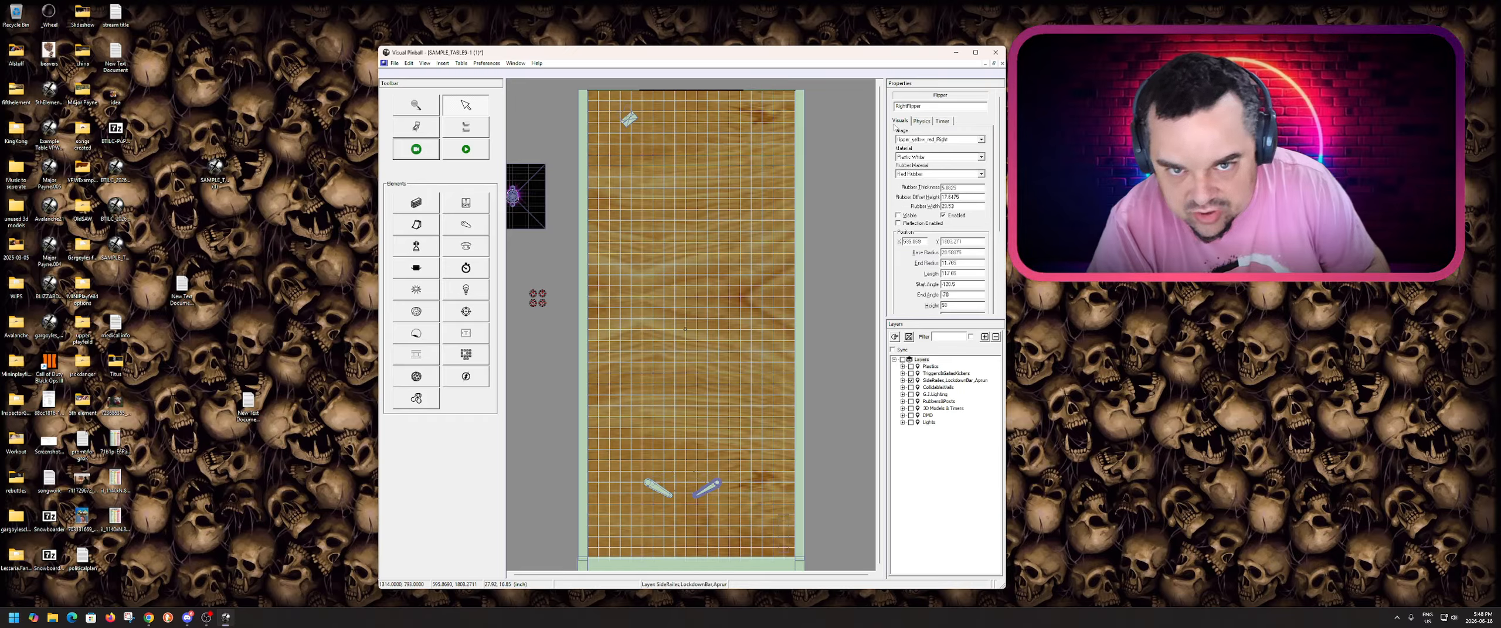
double_click(904, 106)
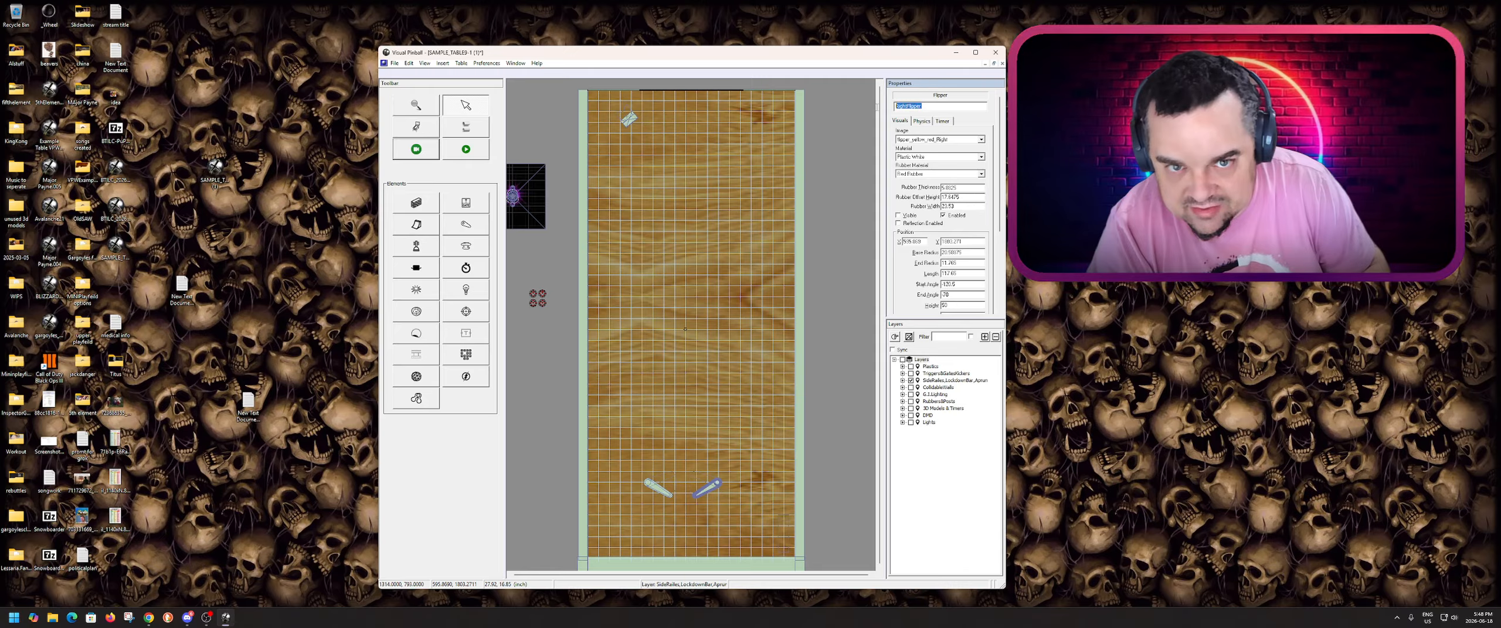
click(720, 319)
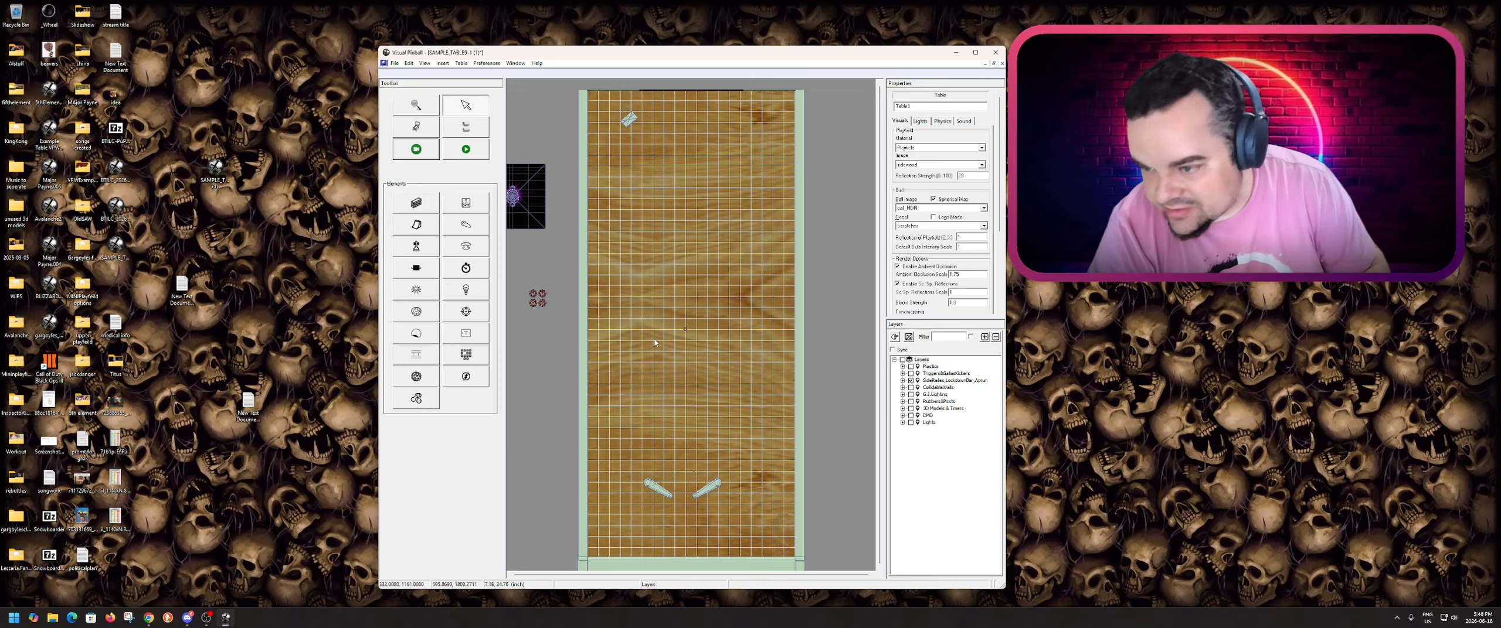
- Place a new flipper on the left half of the playfield and move it down above the existing left flipper
click(468, 225)
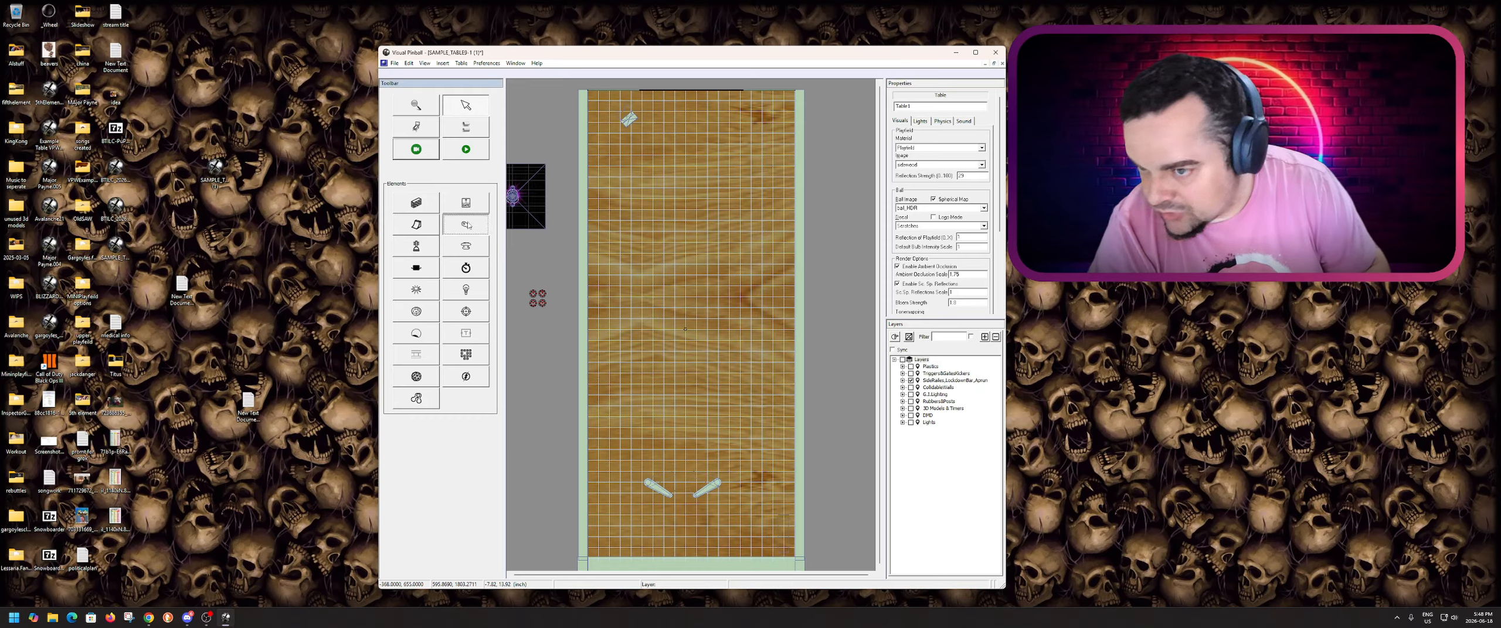
click(639, 287)
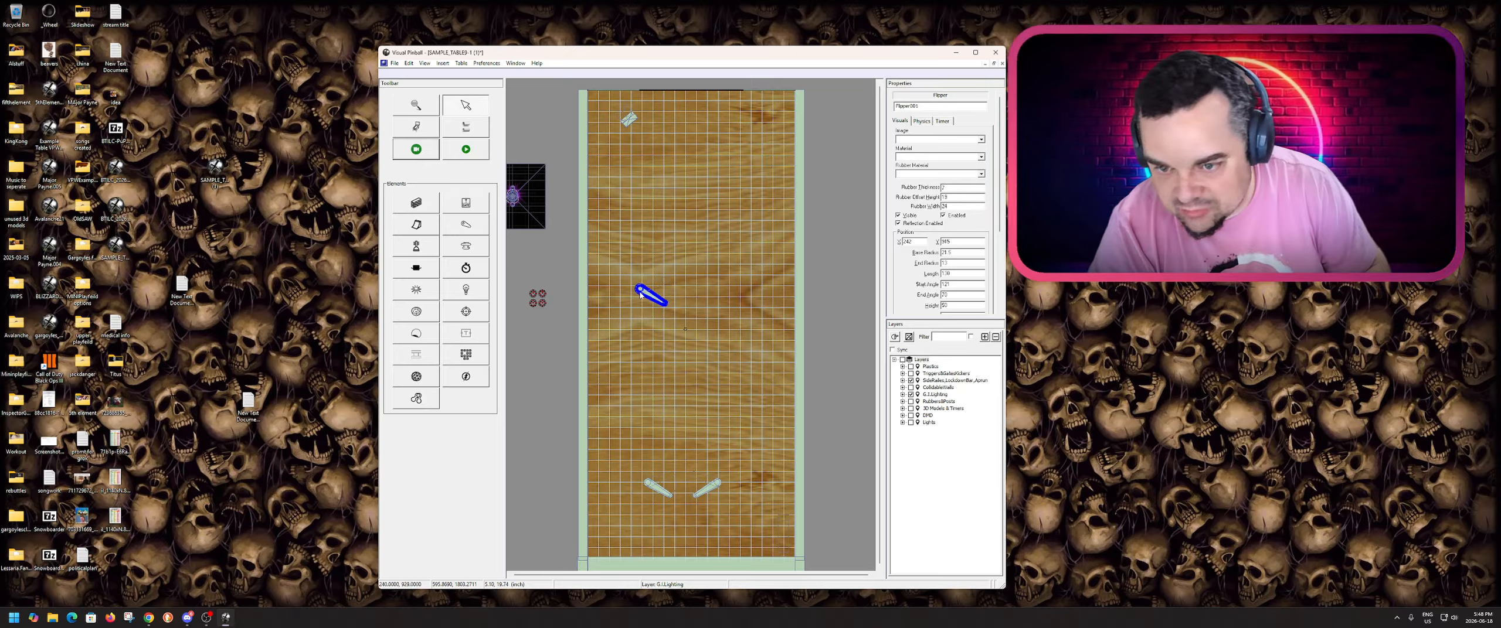
drag(643, 295, 642, 393)
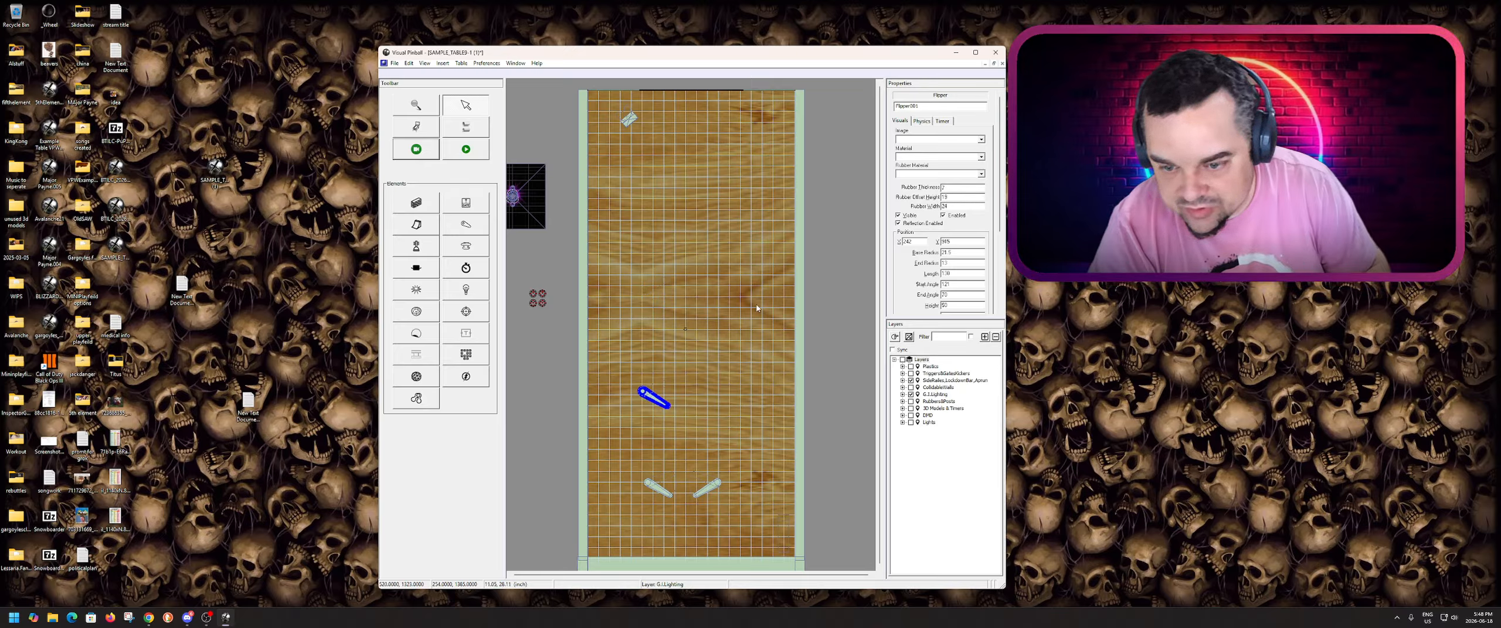
click(867, 197)
click(652, 397)
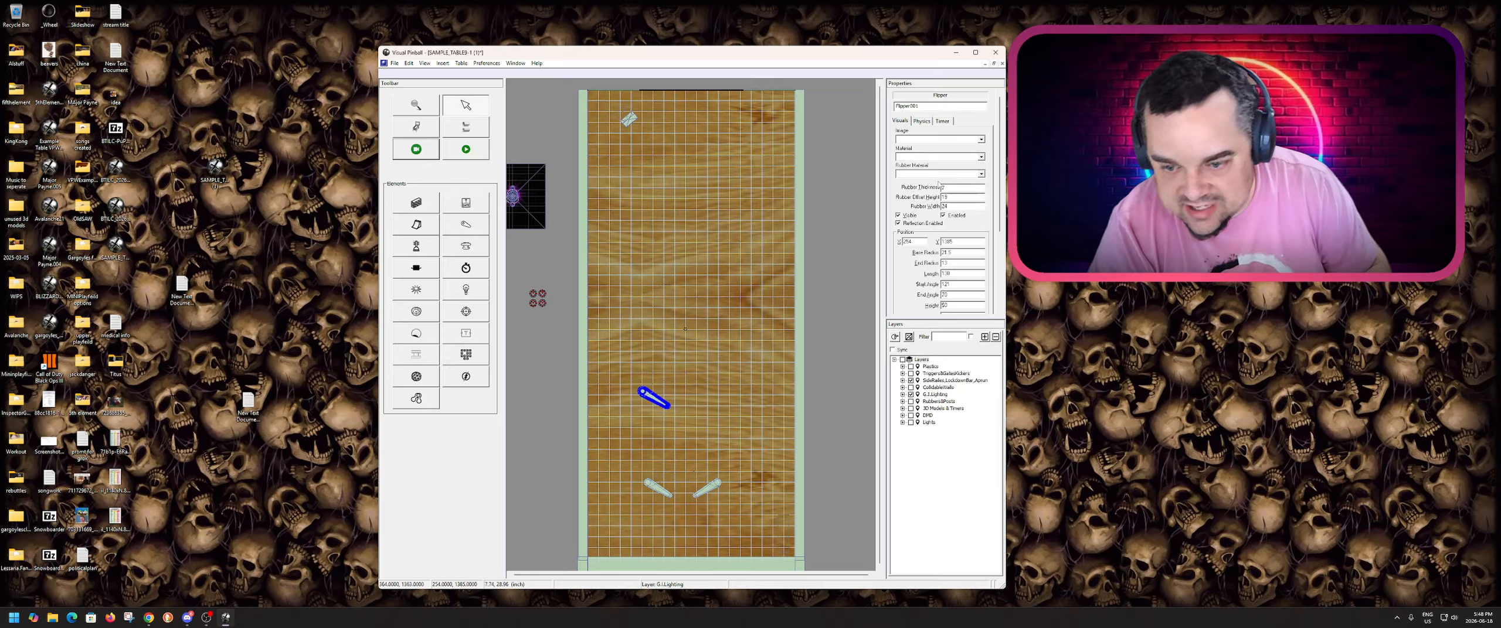
- Check the name of the newly placed flipper and delete that flipper from the playfield
double_click(914, 107)
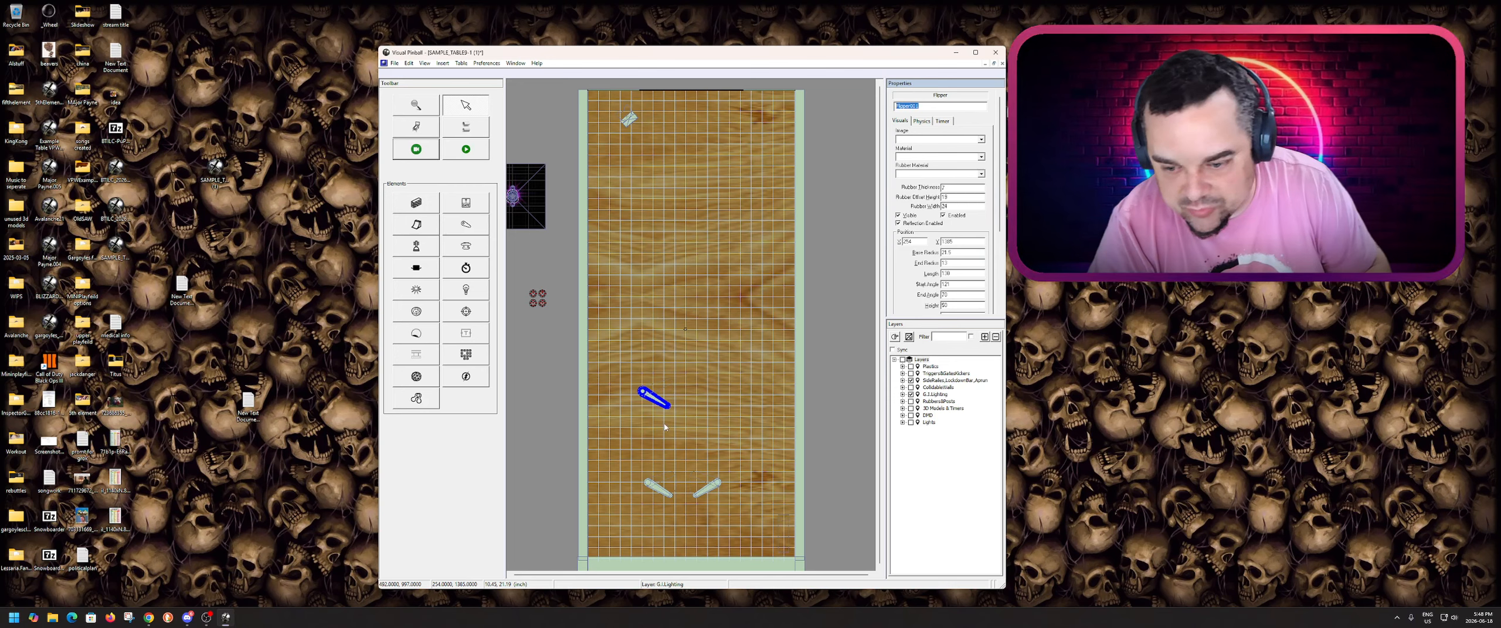
click(661, 405)
click(657, 401)
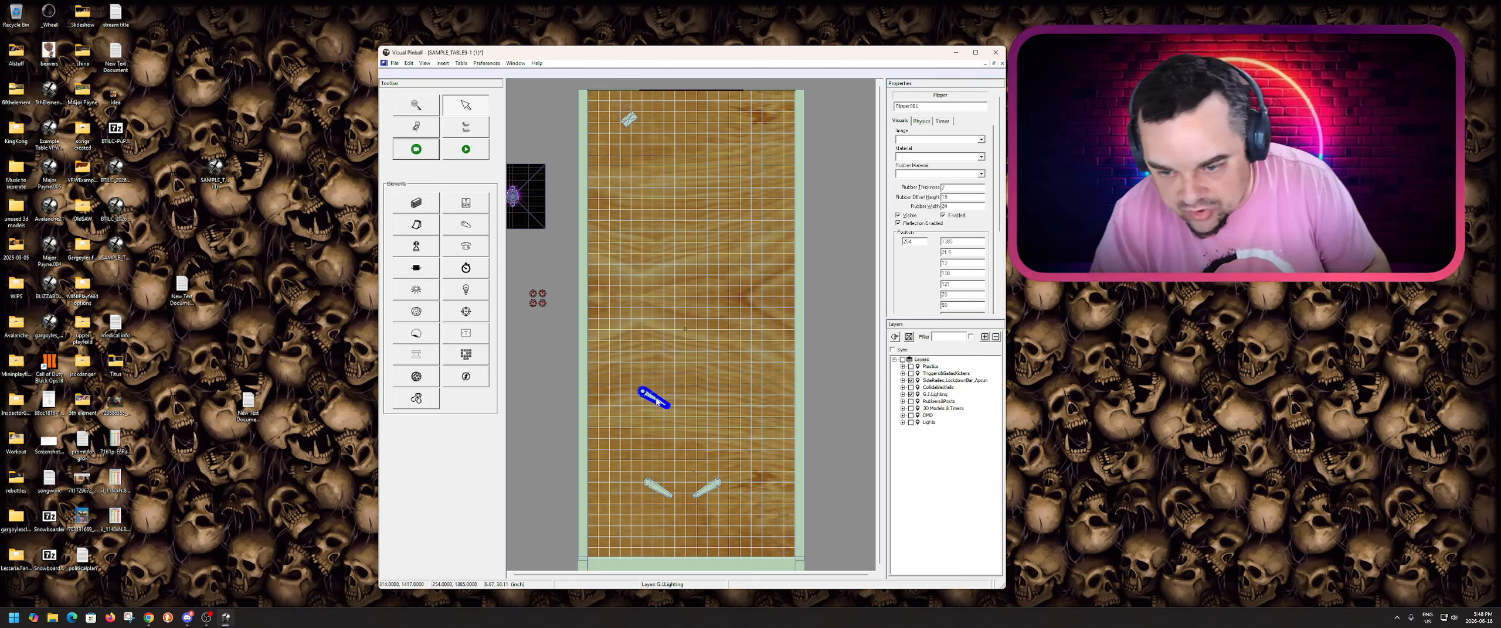
key(Delete)
- Unlock the existing right flipper at the lower end of the playfield
click(708, 485)
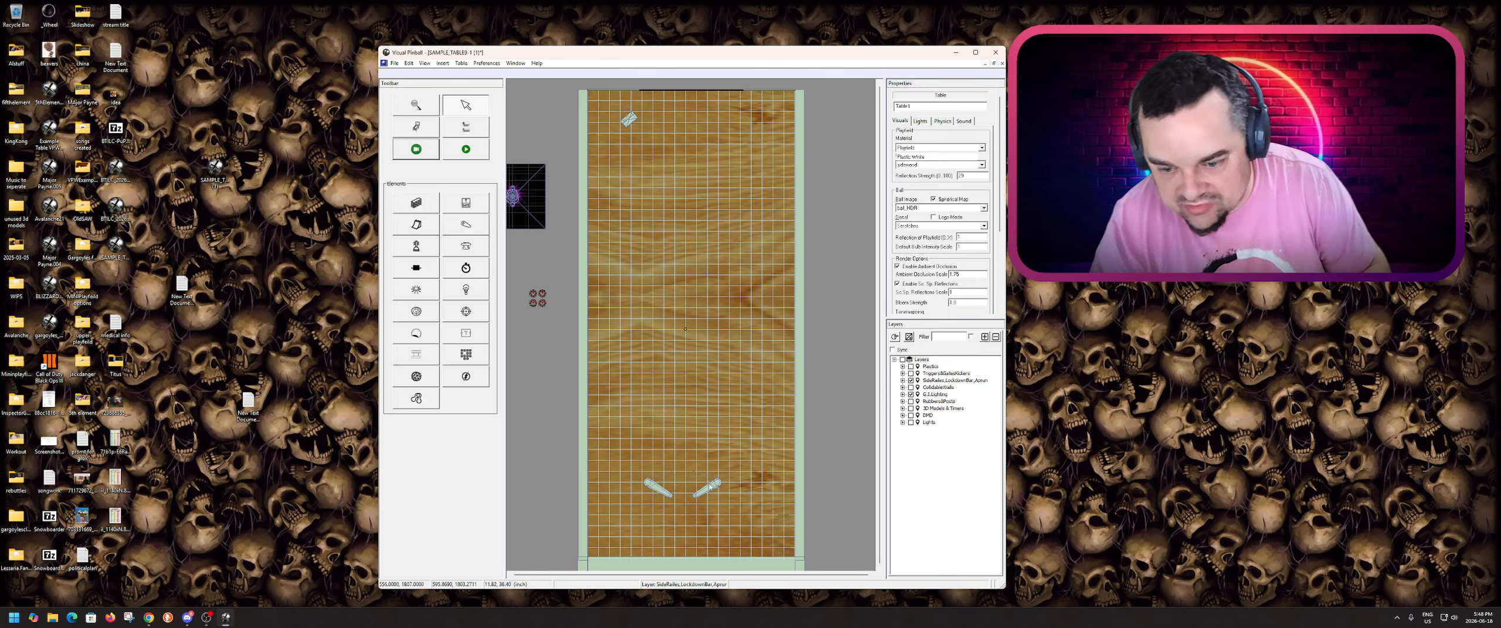
click(668, 473)
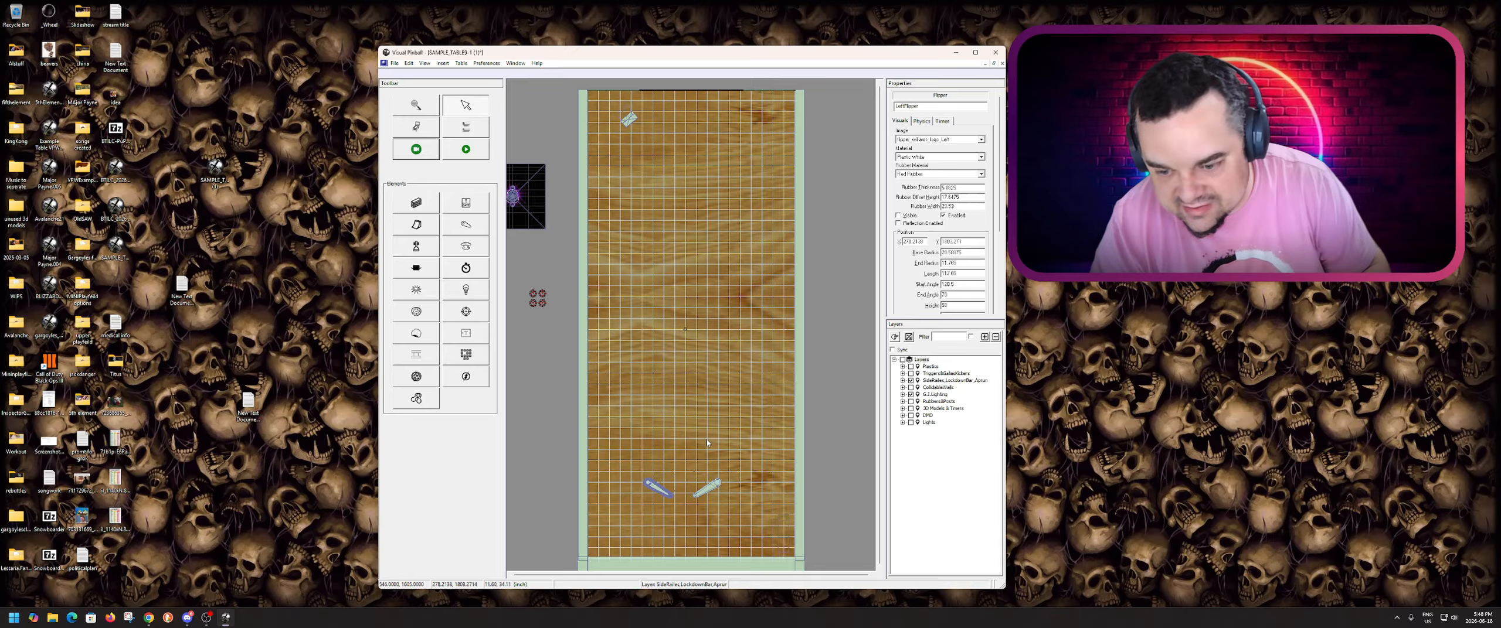
click(709, 490)
right_click(710, 488)
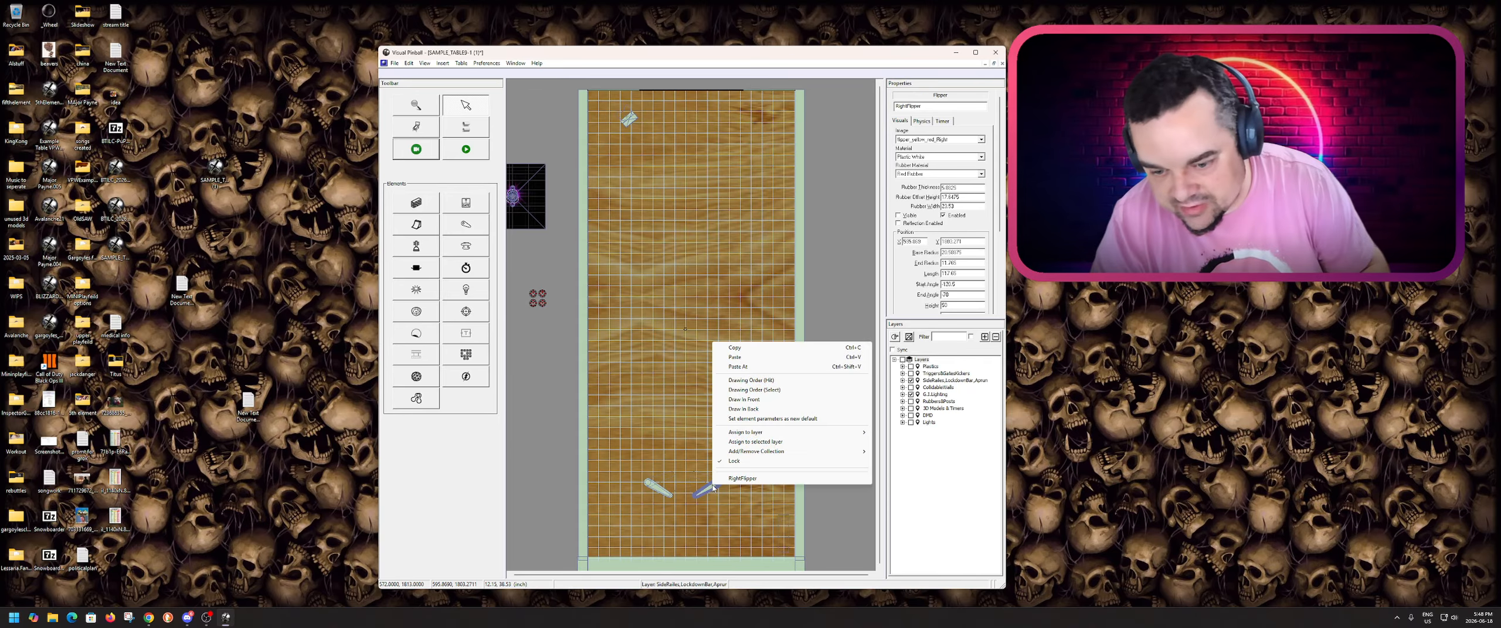
click(730, 462)
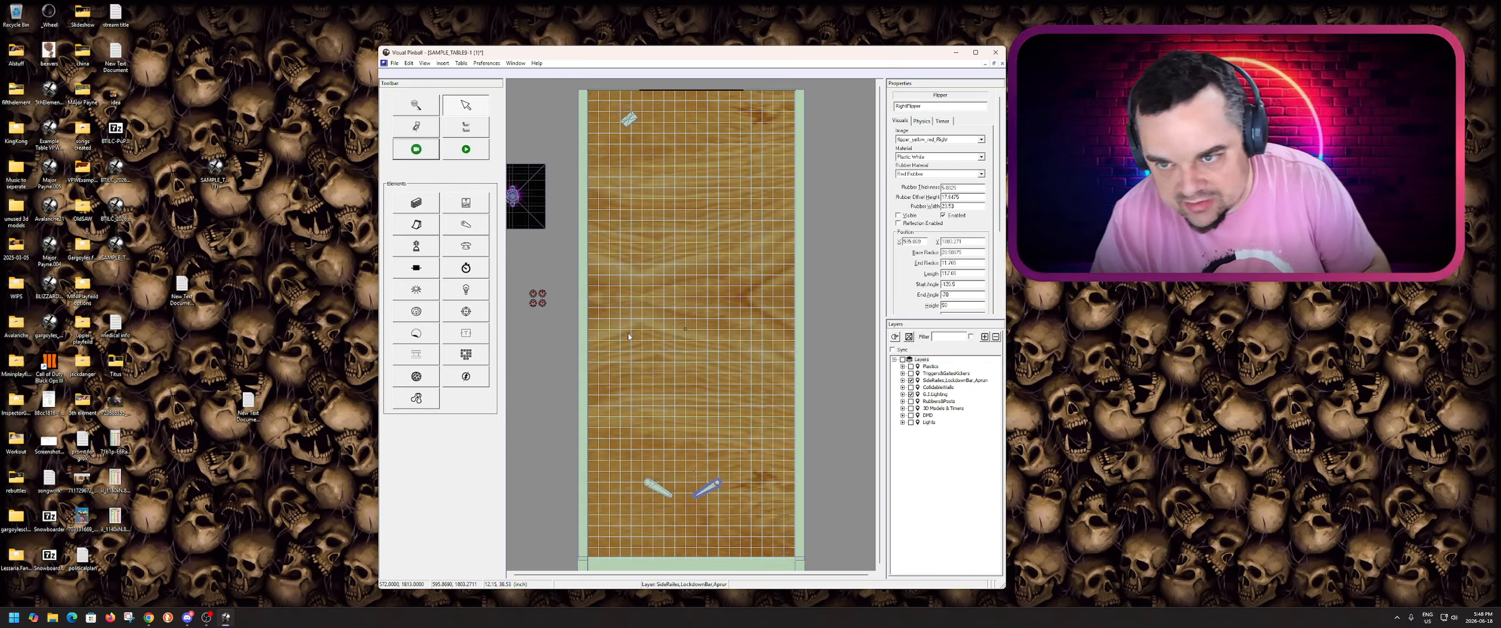
click(698, 485)
click(710, 490)
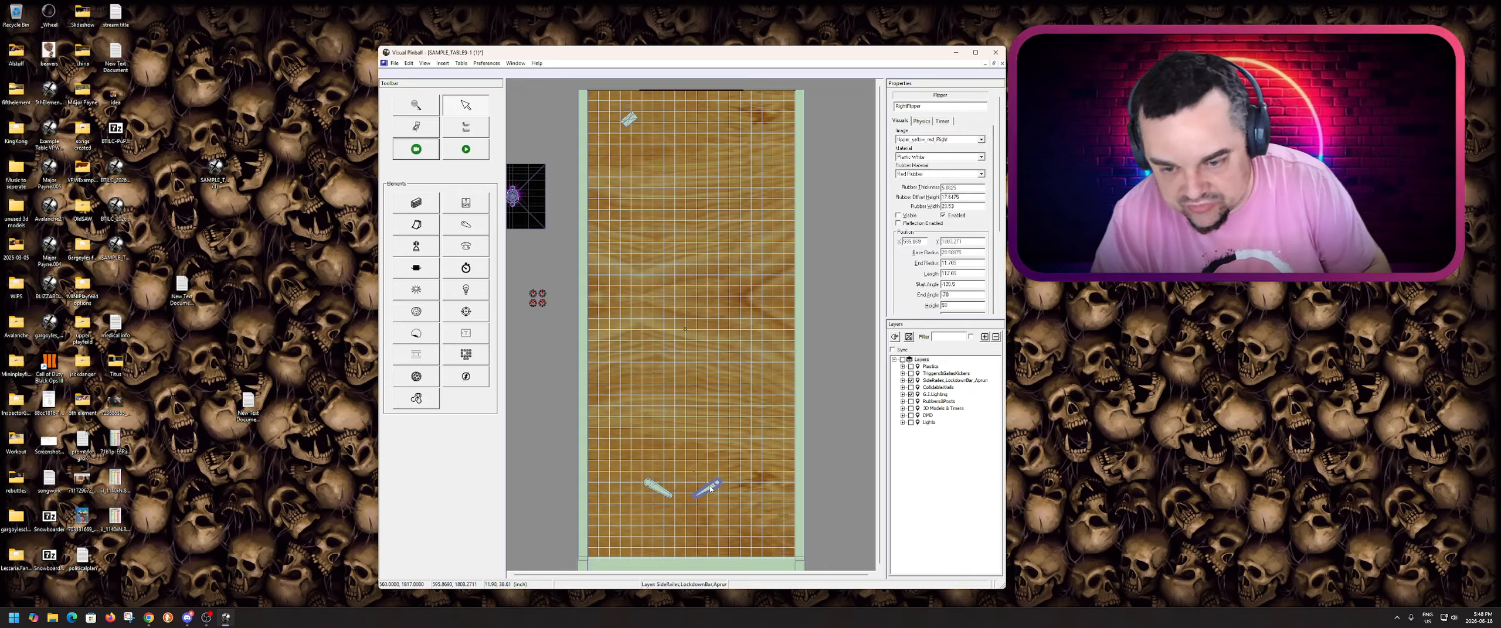
right_click(708, 490)
click(736, 464)
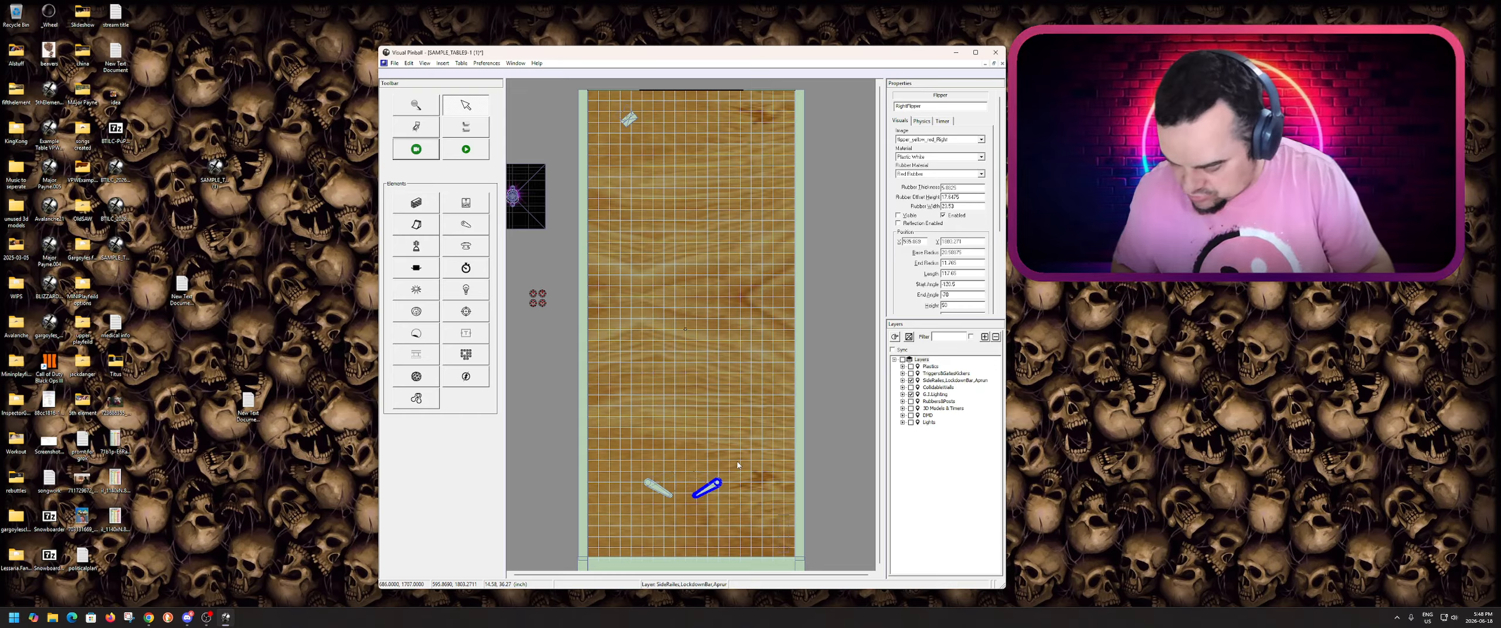
- Lock the original right flipper again and place a copy of it around the middle of the playfield
right_click(712, 489)
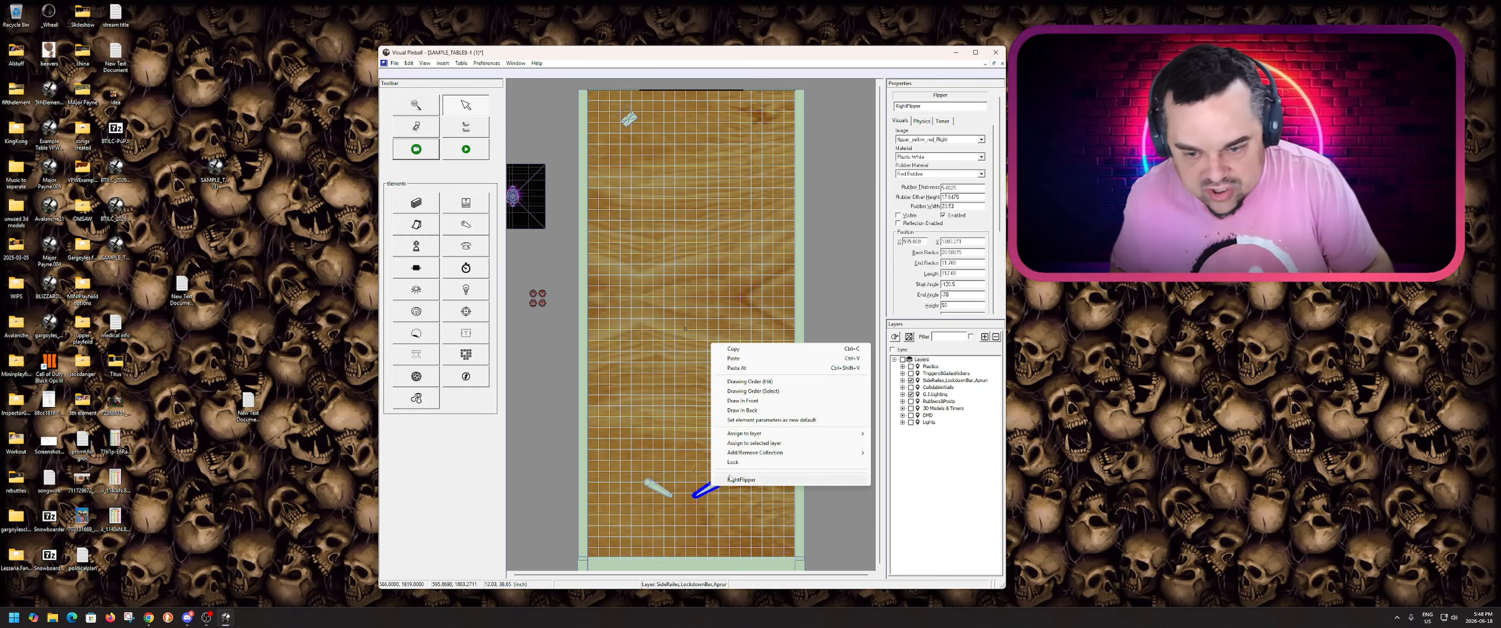
click(756, 465)
click(761, 475)
drag(711, 485, 716, 322)
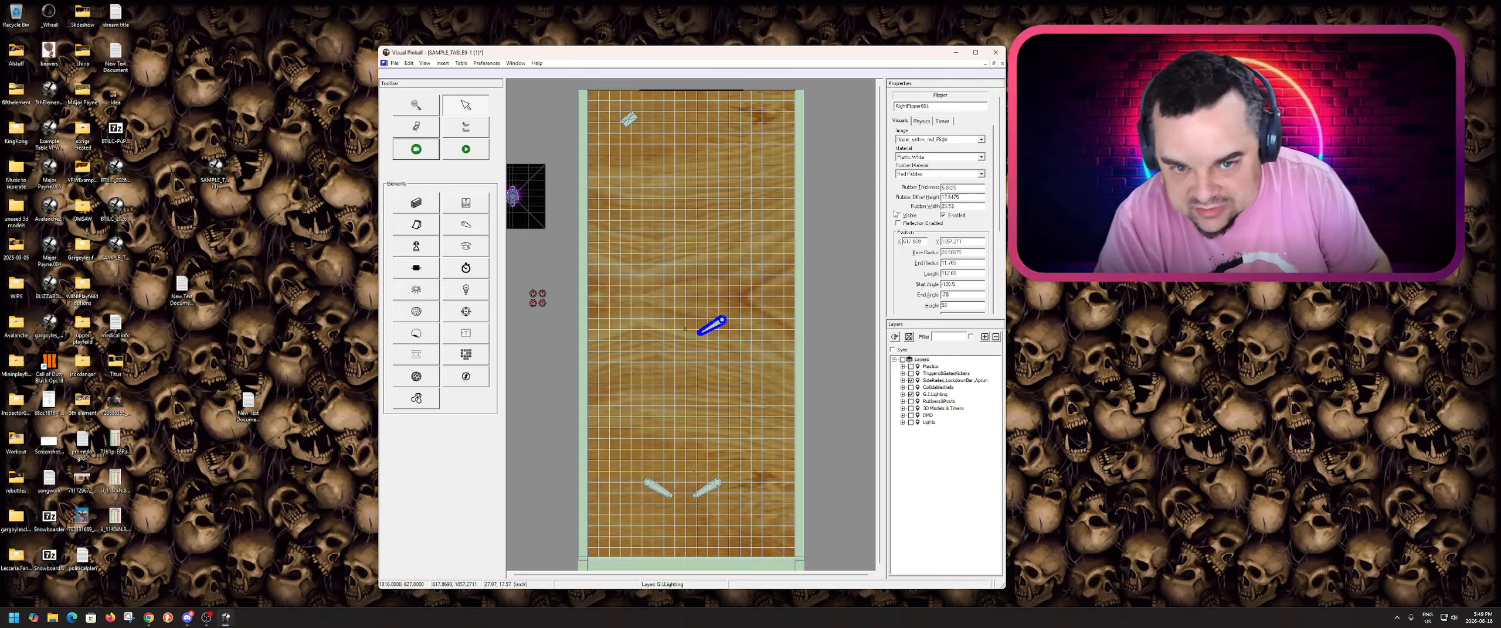
- Play-test the table to check the copied flipper, and return to the editor
click(466, 149)
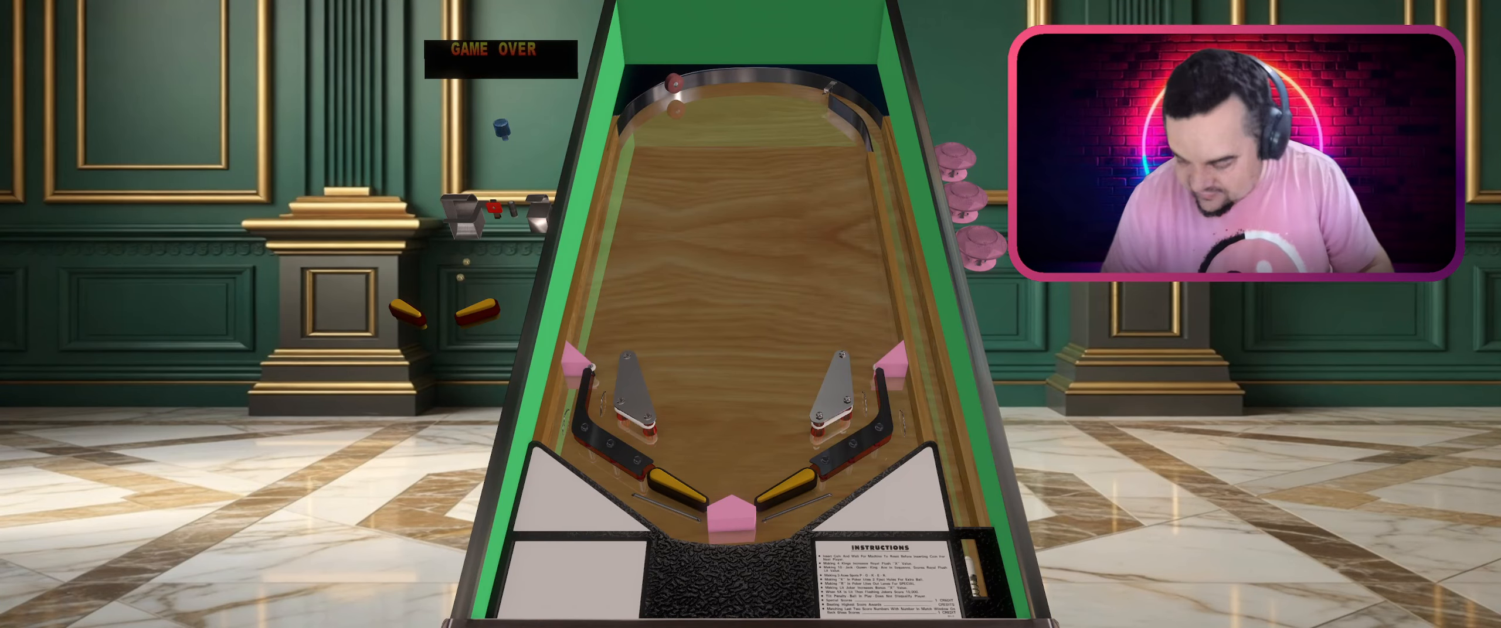
key(Escape)
click(749, 329)
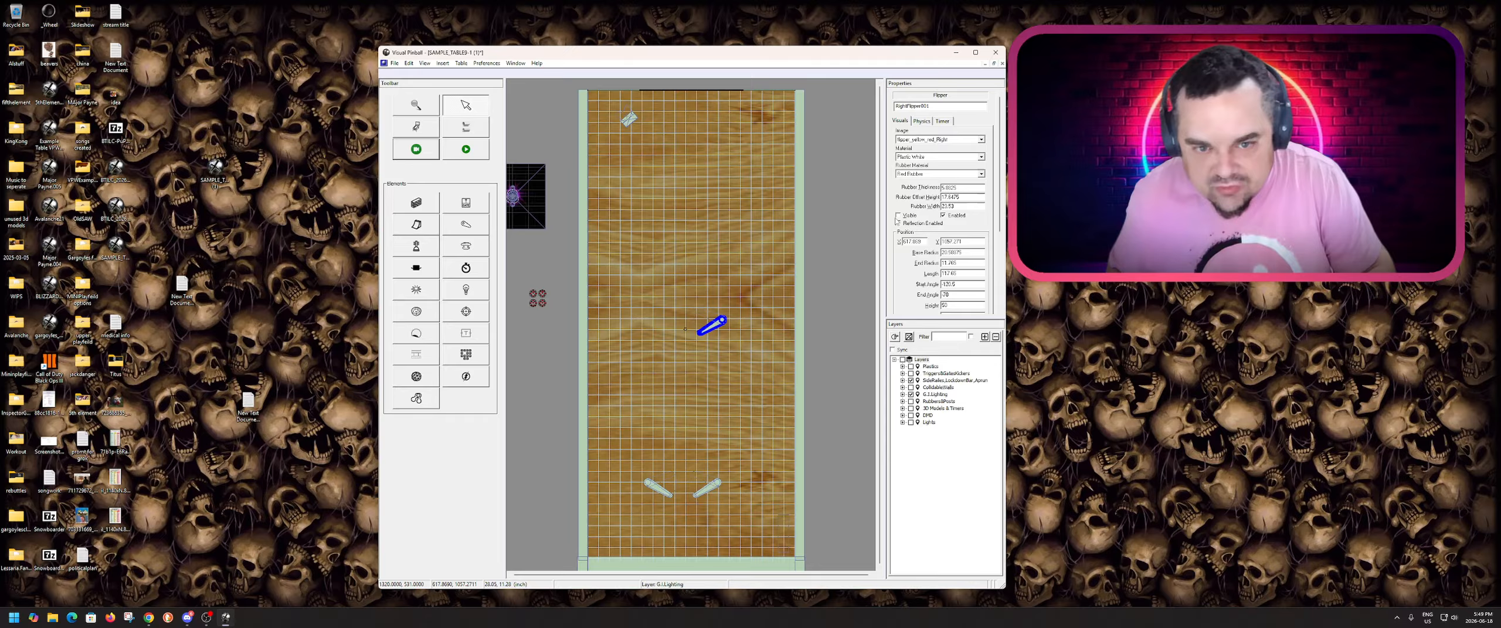
- Make the copied right flipper visible, and run the table to check it before returning to the editor
click(897, 216)
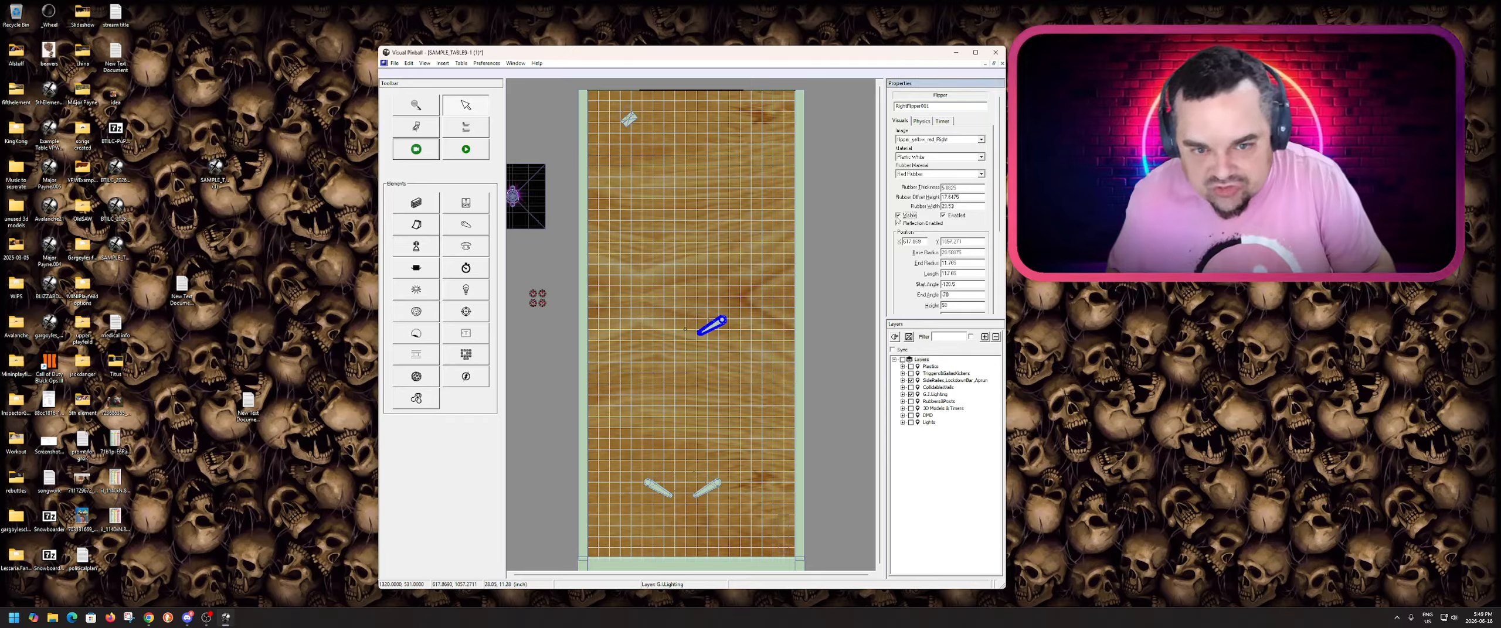
key(F5)
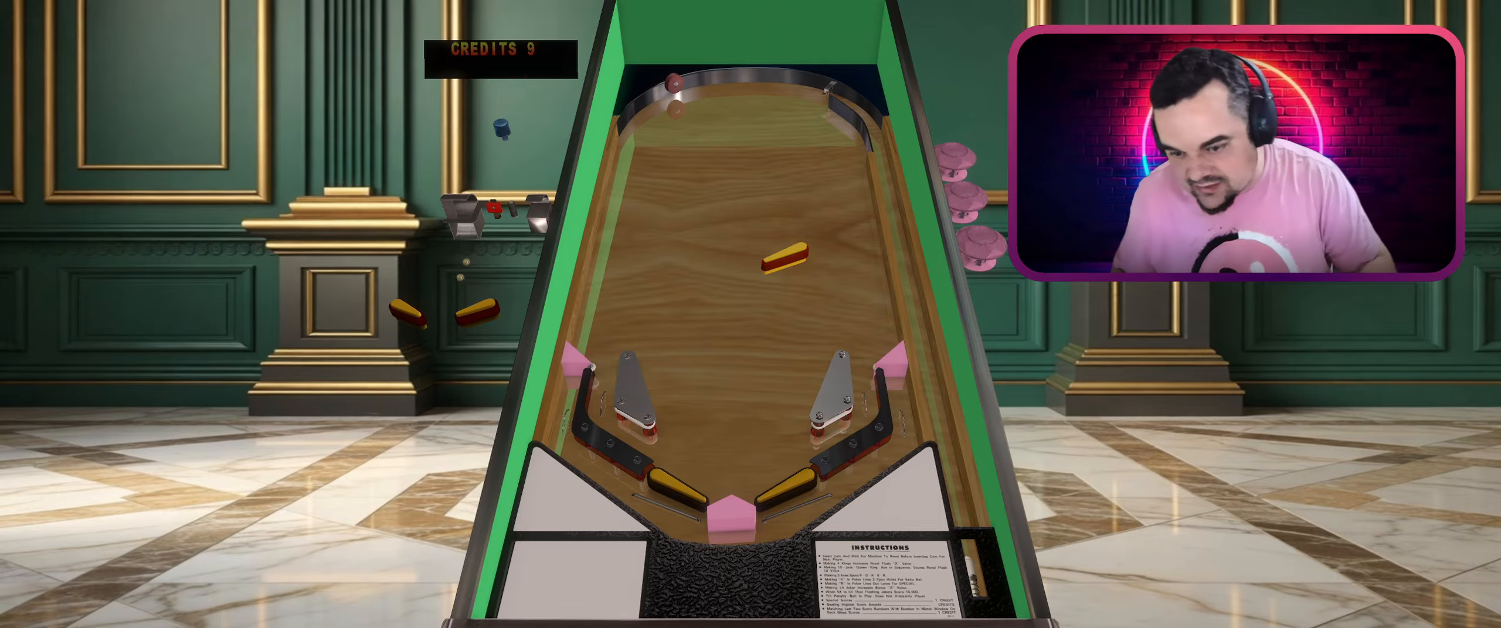
key(Escape)
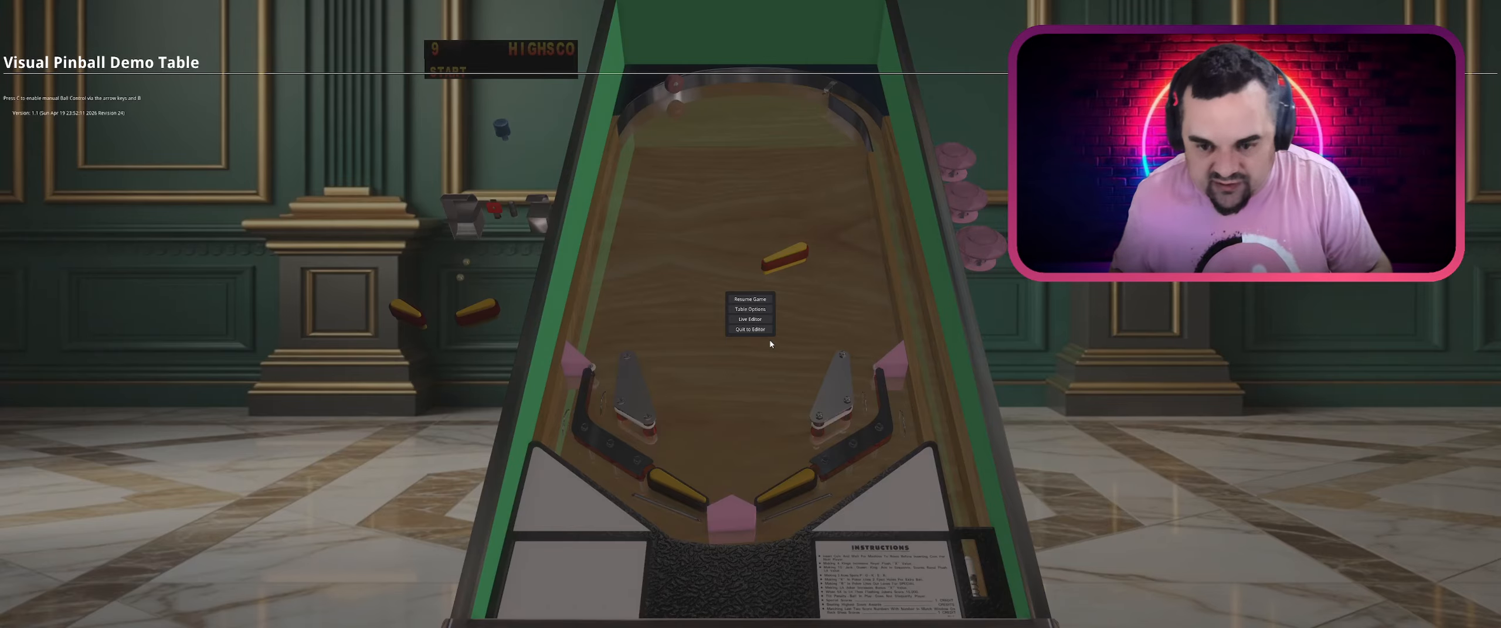
click(753, 329)
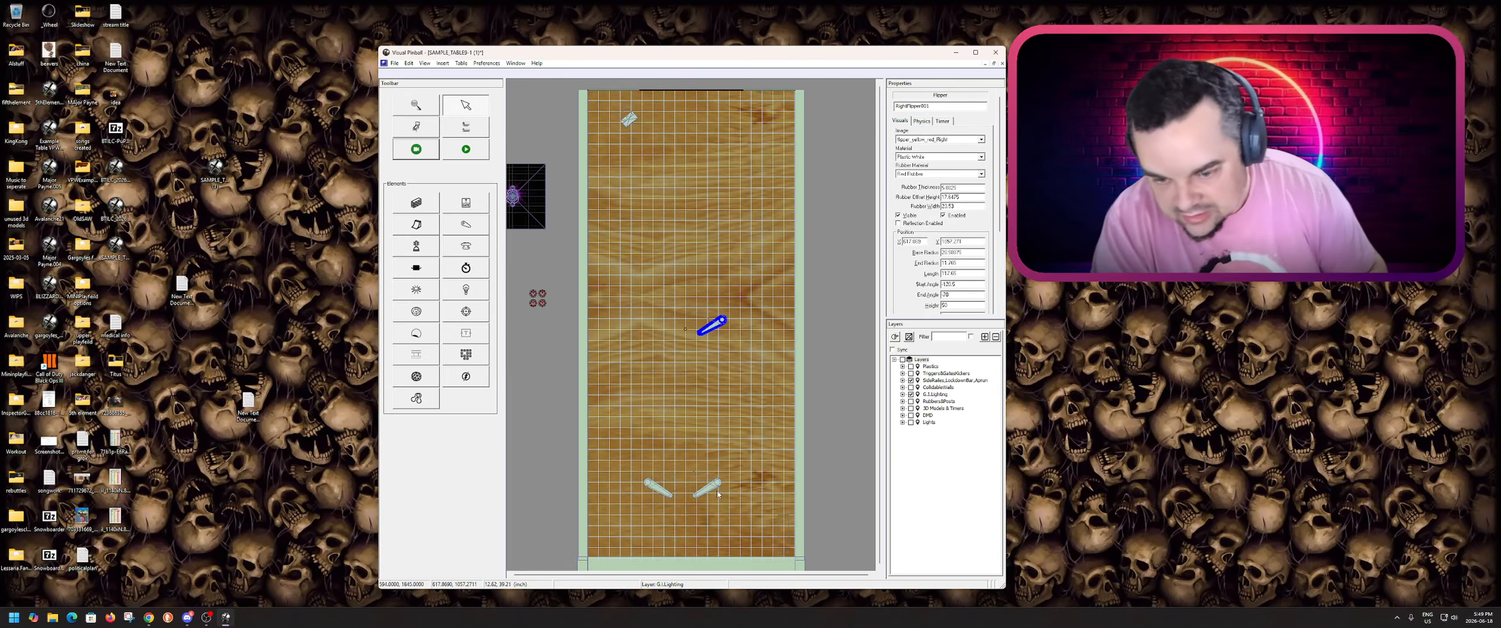
- Show the 3D Models & Timers layer and hide the side rails, lockdown bar and apron layer
click(715, 489)
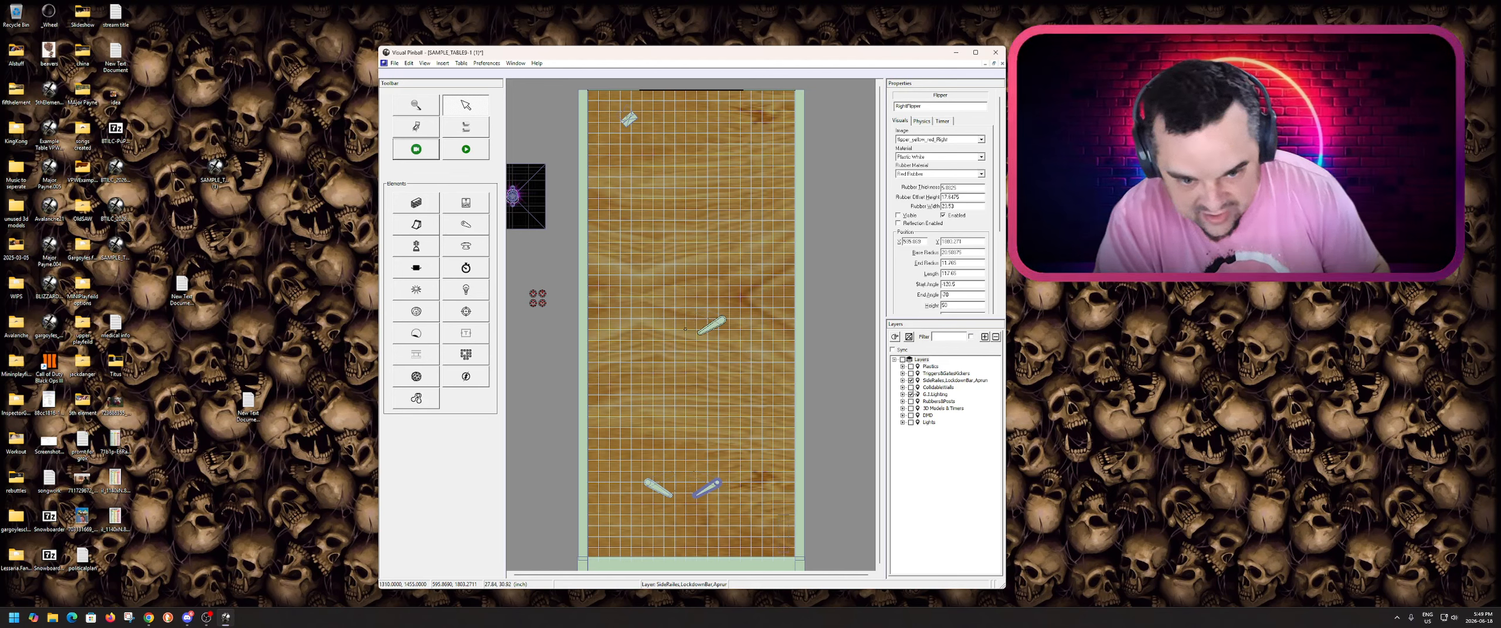
click(911, 408)
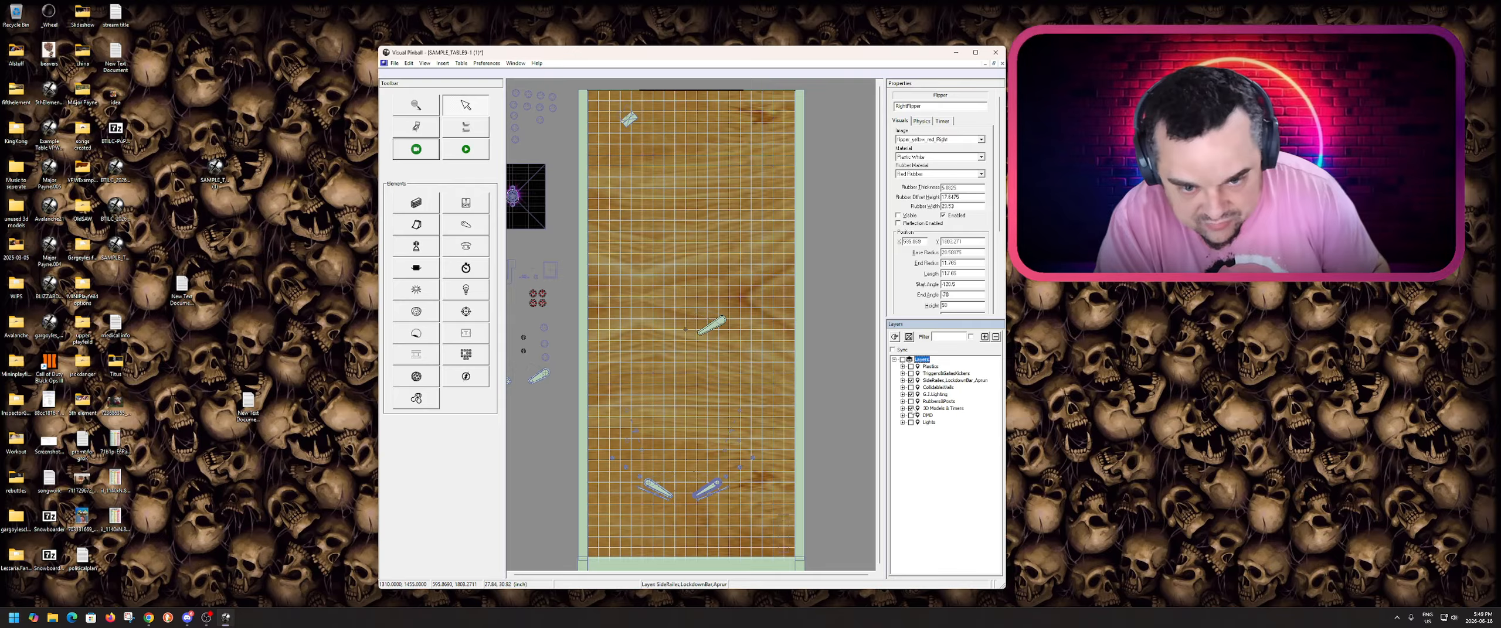
click(910, 381)
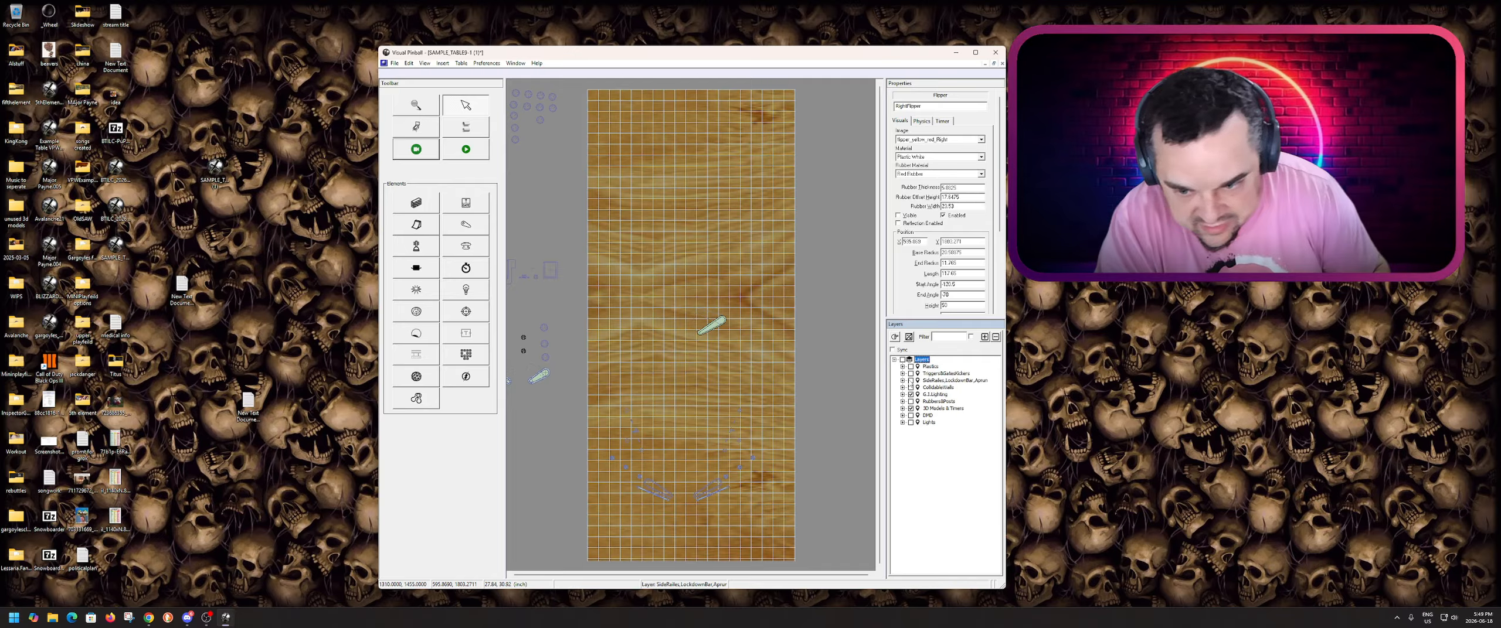
click(910, 381)
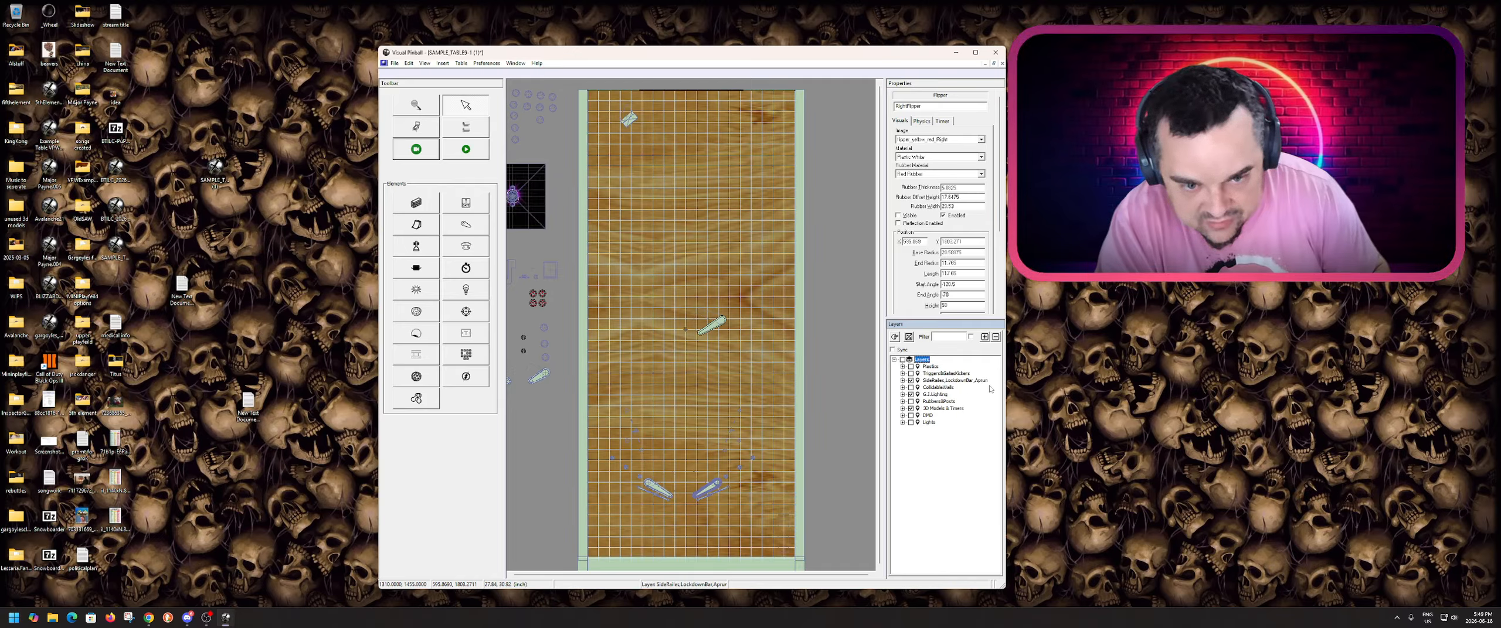
click(910, 381)
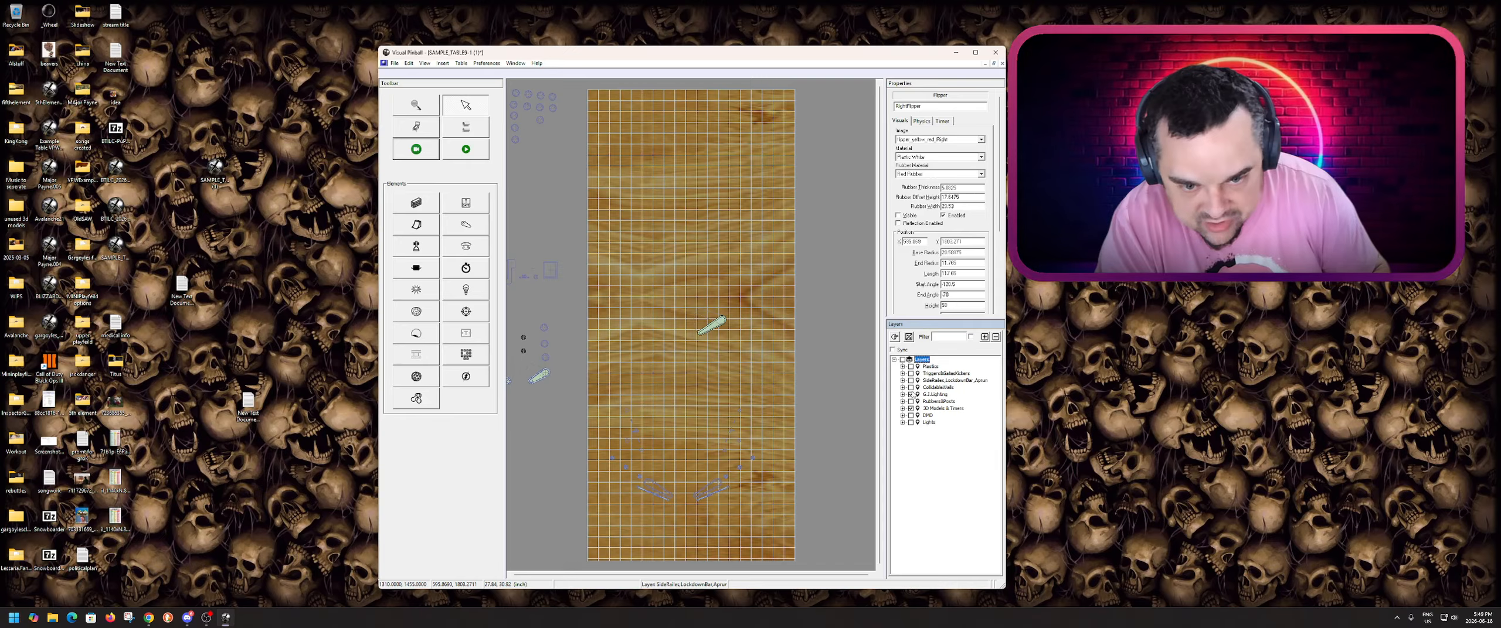
- Toggle the G.I. Lighting layer off and on to check whether it holds the copied right flipper
click(933, 394)
click(911, 402)
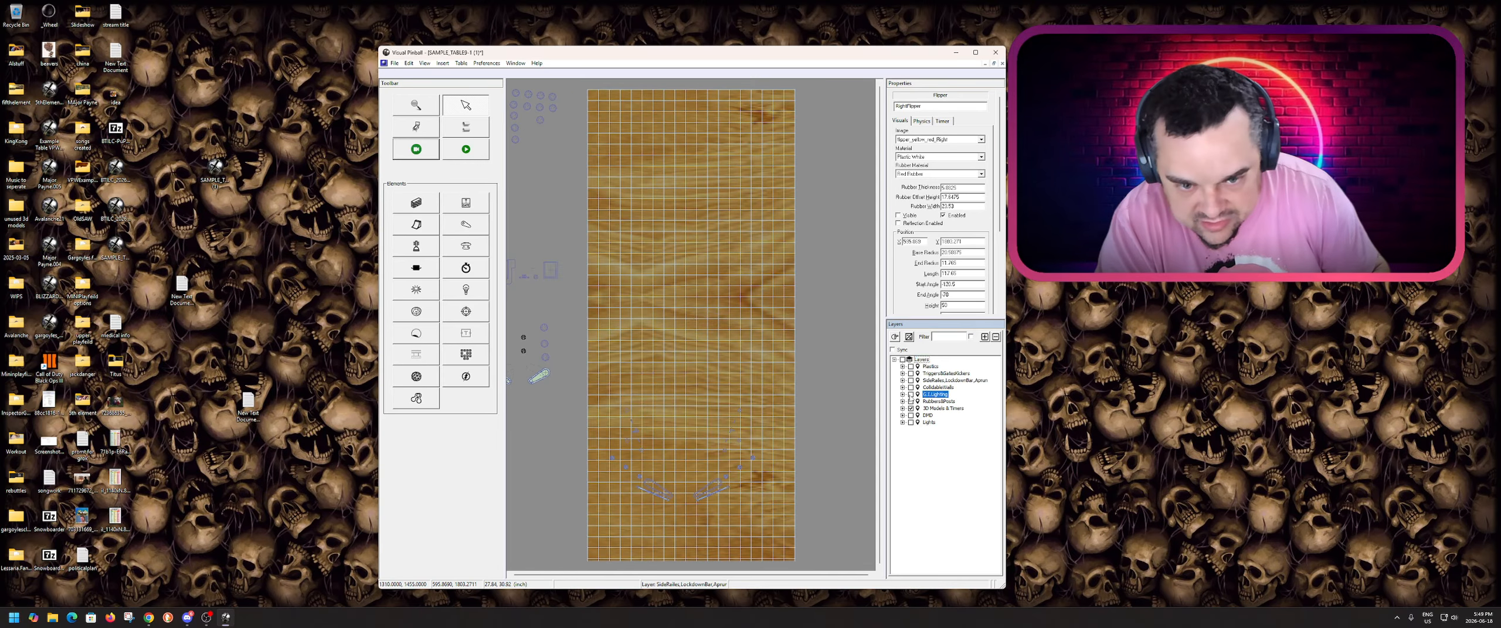
click(910, 396)
click(910, 396)
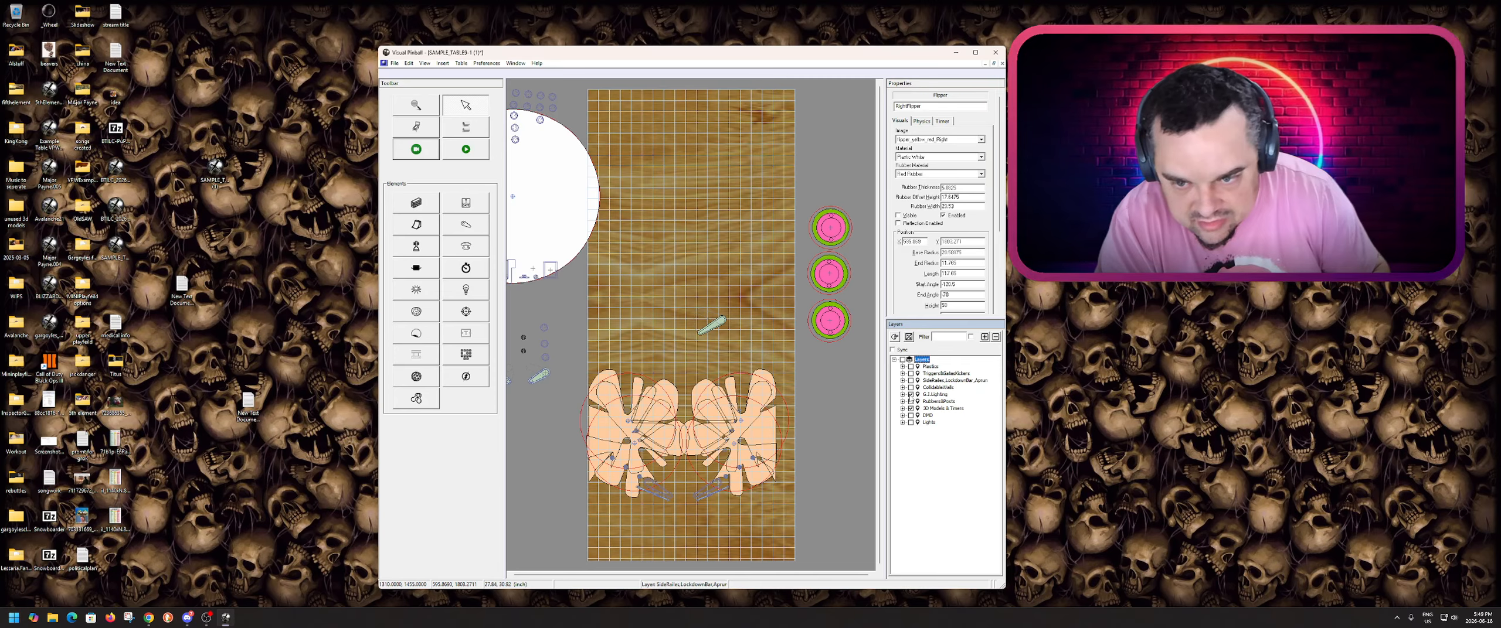
click(910, 396)
click(910, 396)
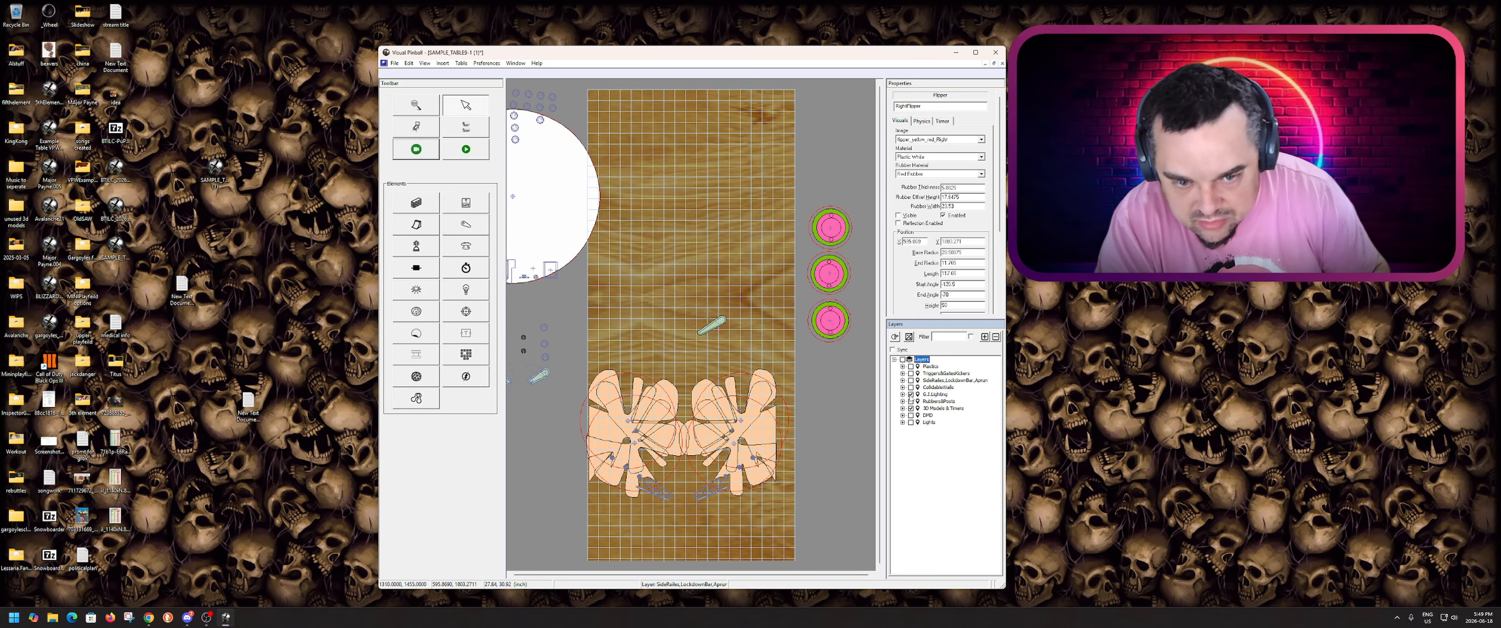
- Assign the copied right flipper to the side rails, lockdown bar and apron layer
click(712, 327)
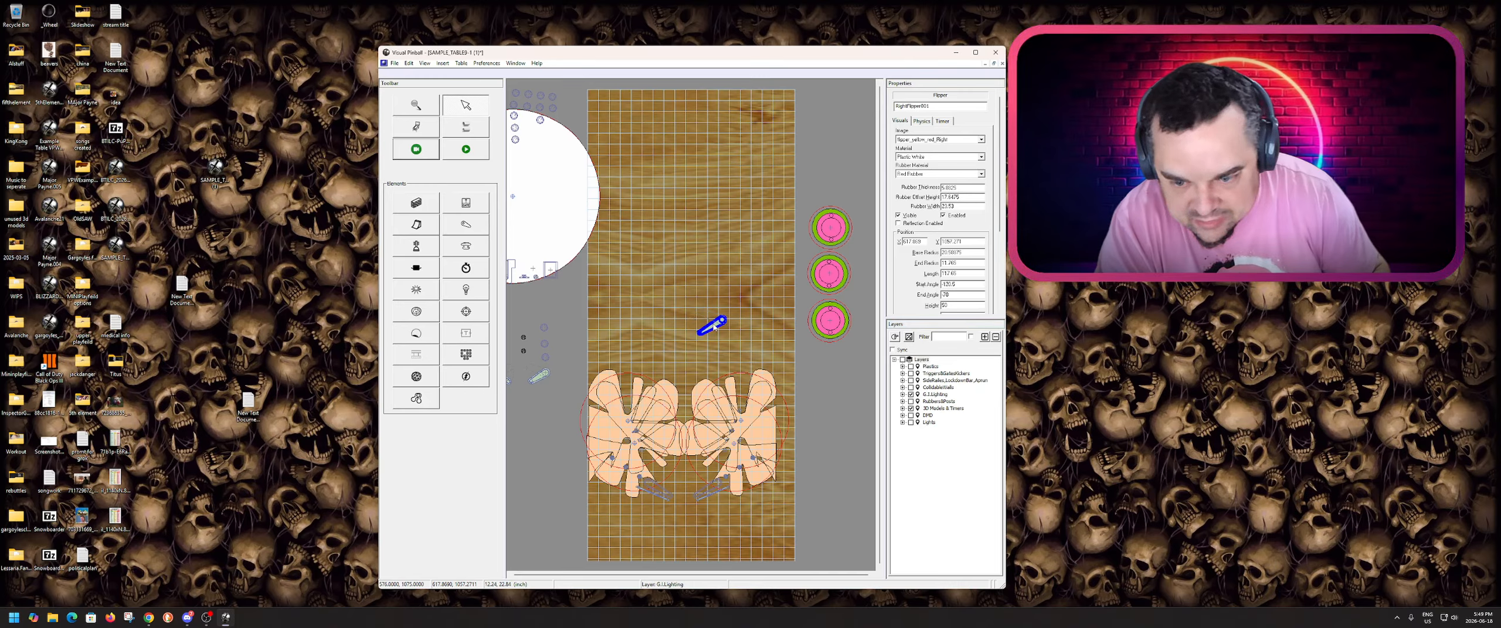
right_click(714, 327)
mouse_move(852, 415)
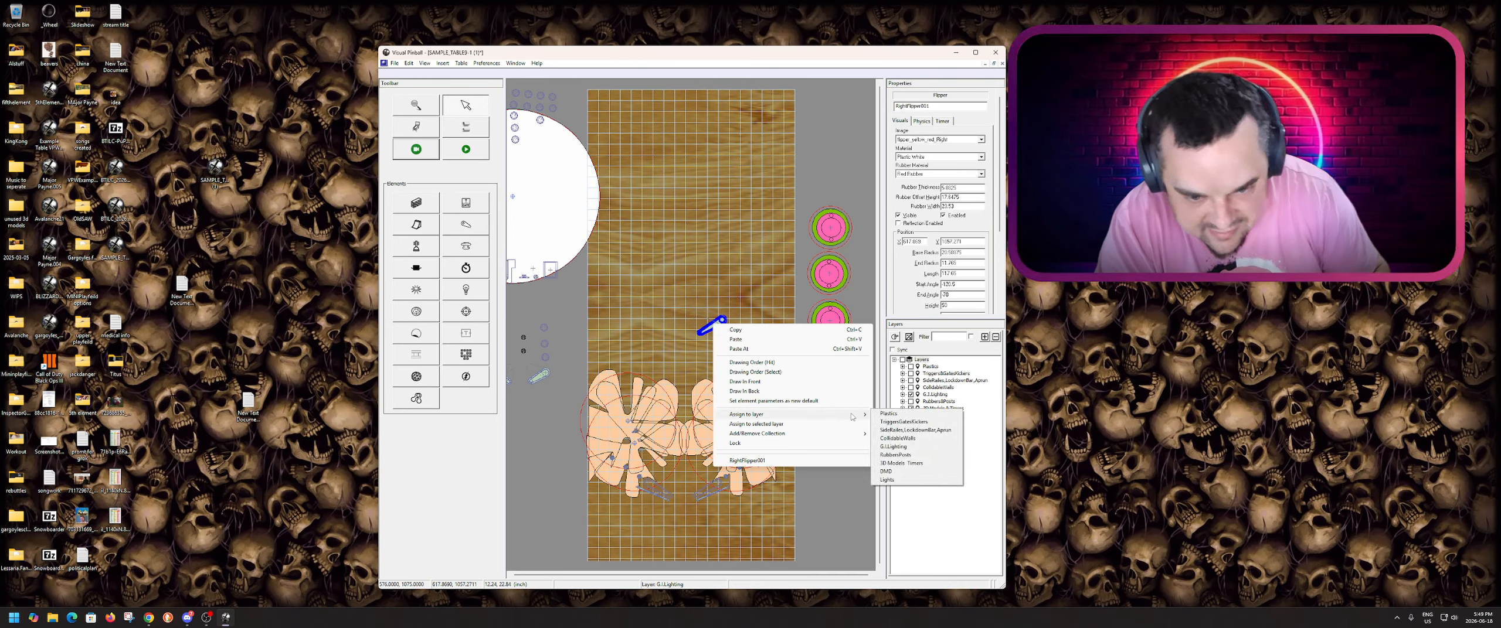
click(912, 439)
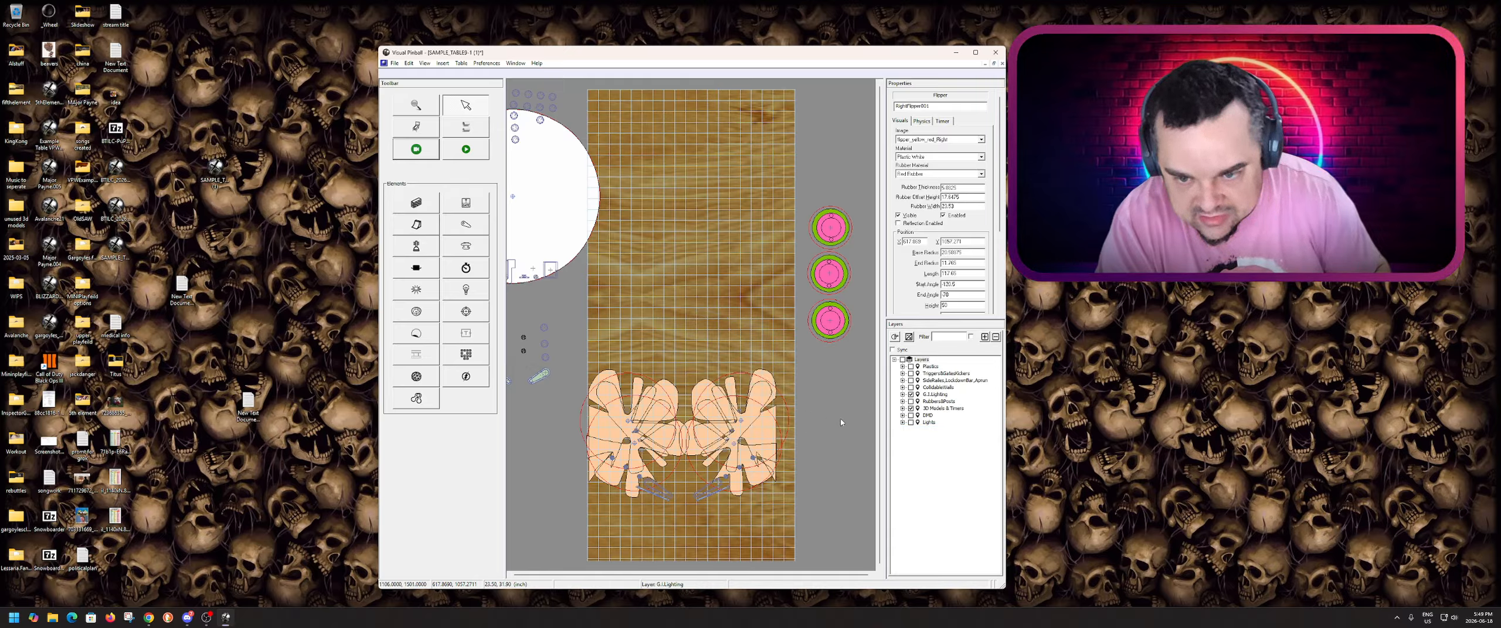
- Hide the G.I. Lighting layer and toggle the side rails, lockdown bar and apron layer to check the copied flipper's assignment
click(912, 396)
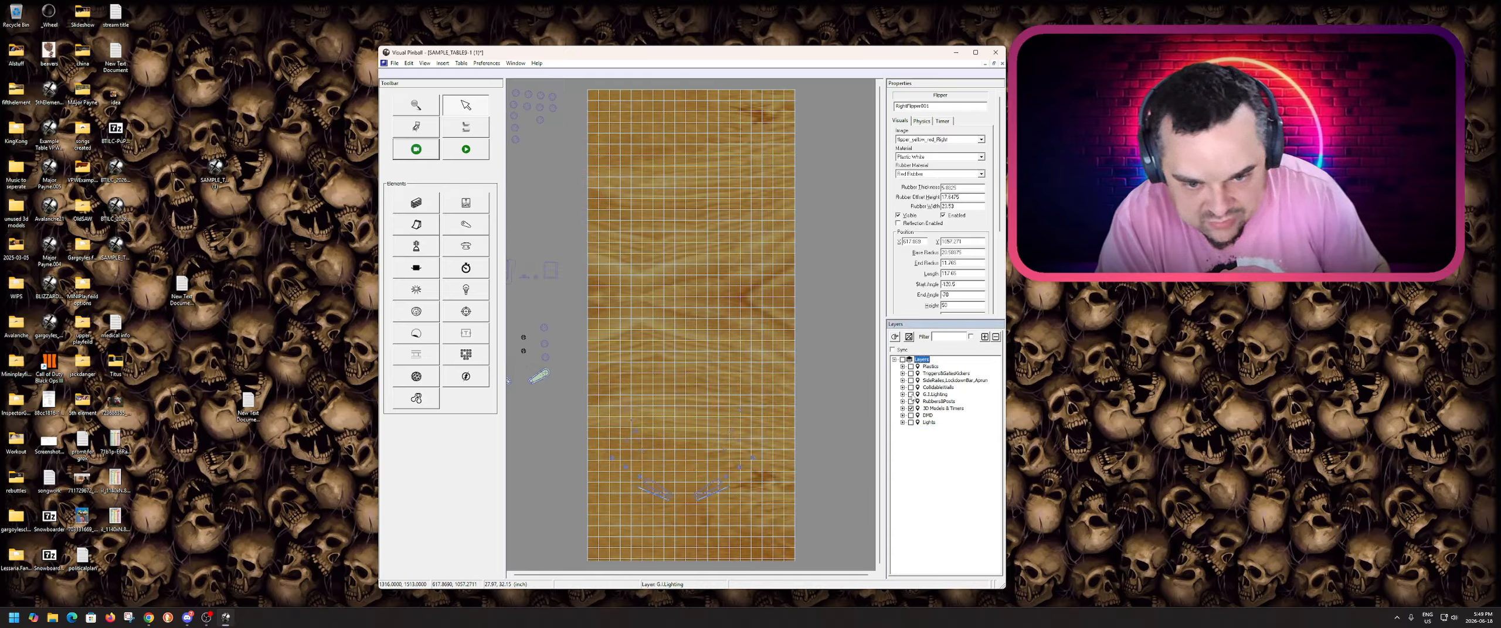
click(911, 380)
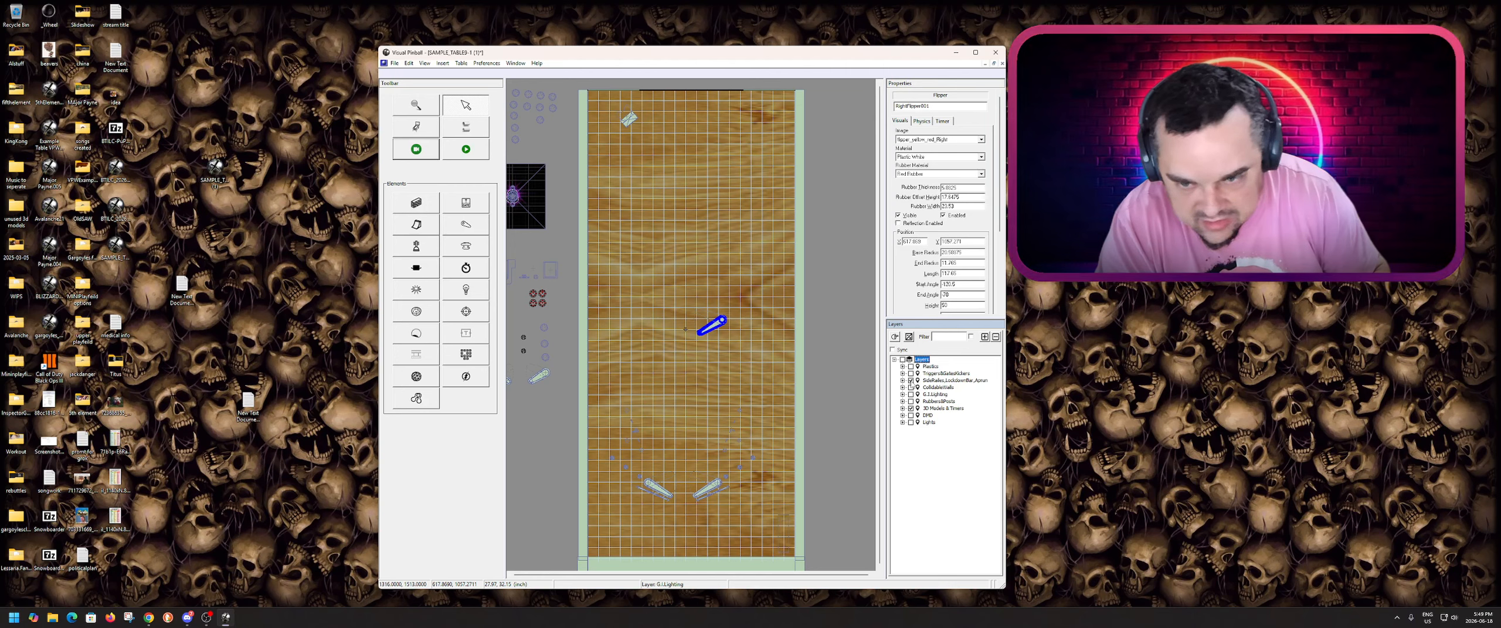
click(911, 381)
click(911, 381)
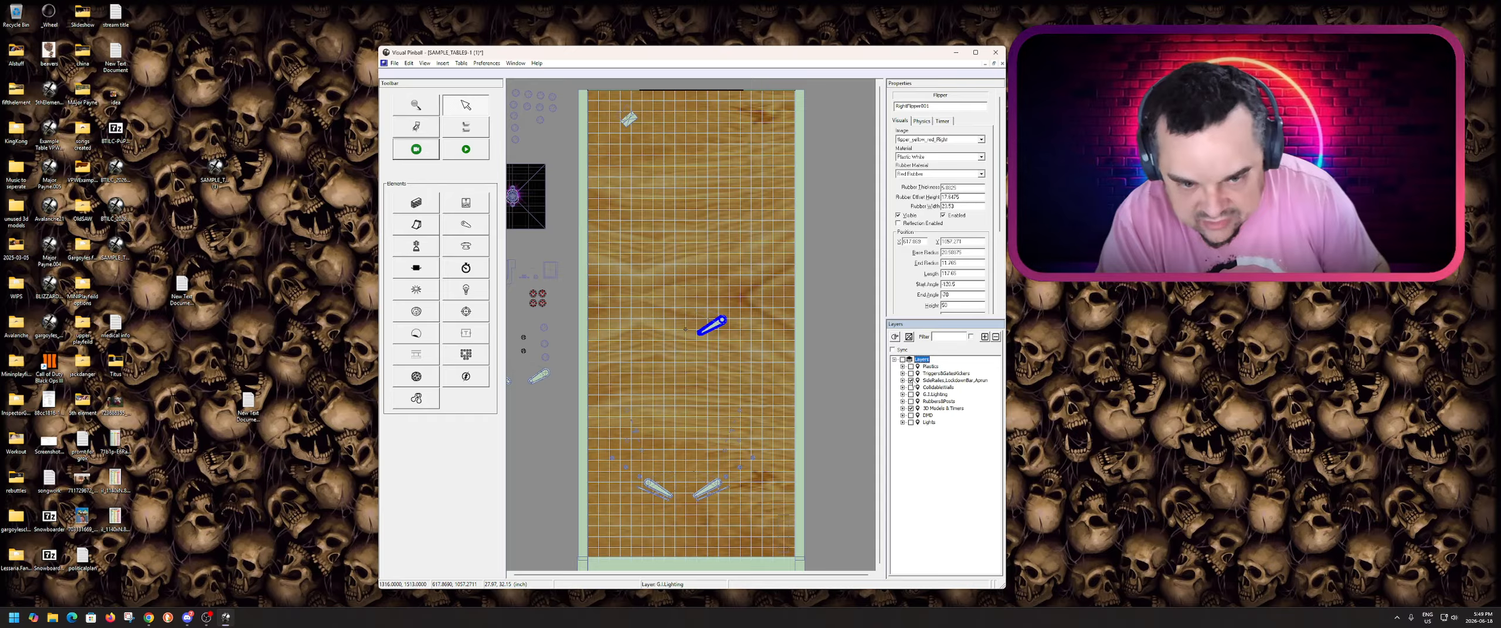
click(911, 382)
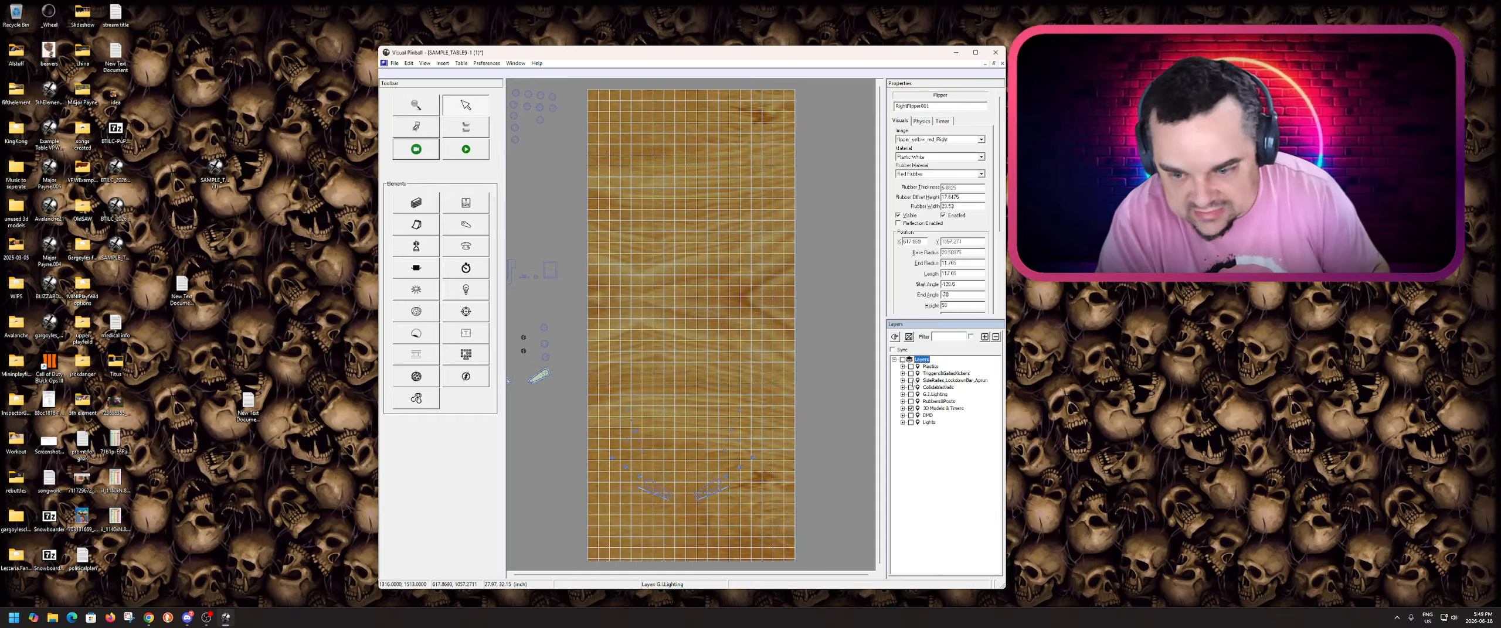
click(911, 382)
click(911, 381)
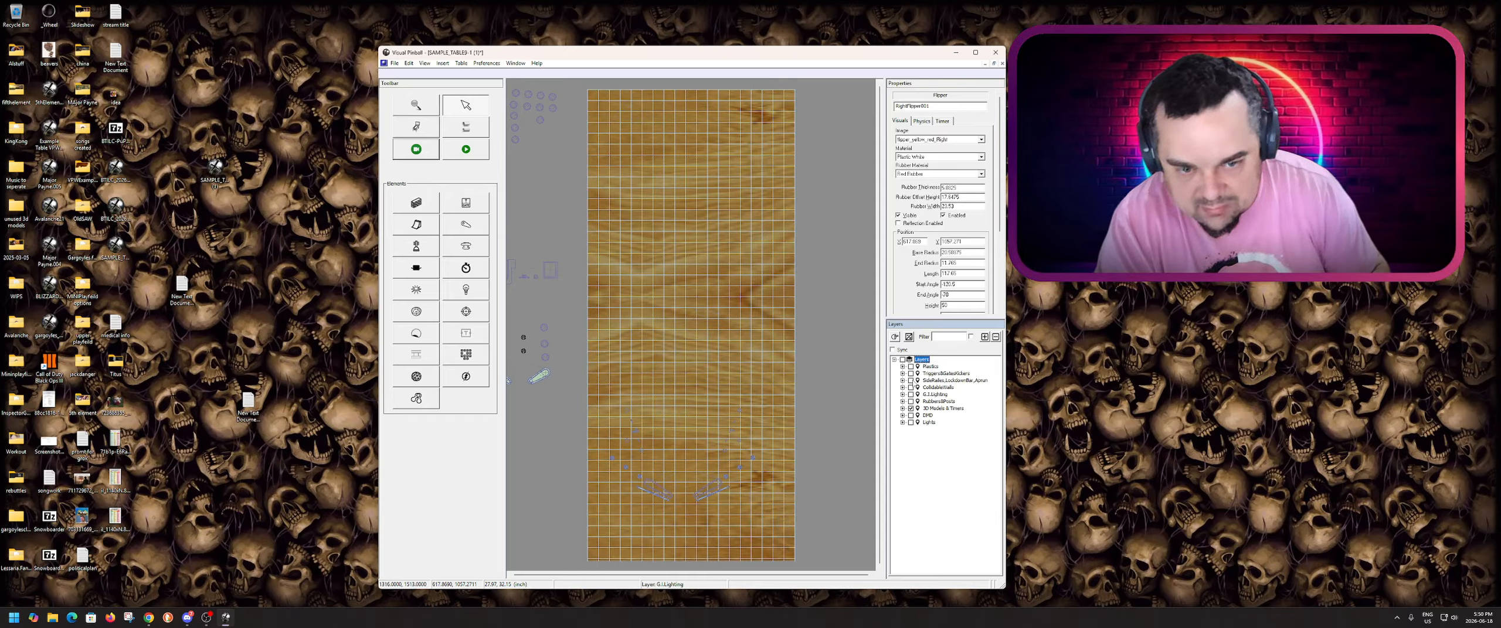
- Examine the names of the left and right flipper logo primitives at the lower flippers
scroll(674, 498, up, 1)
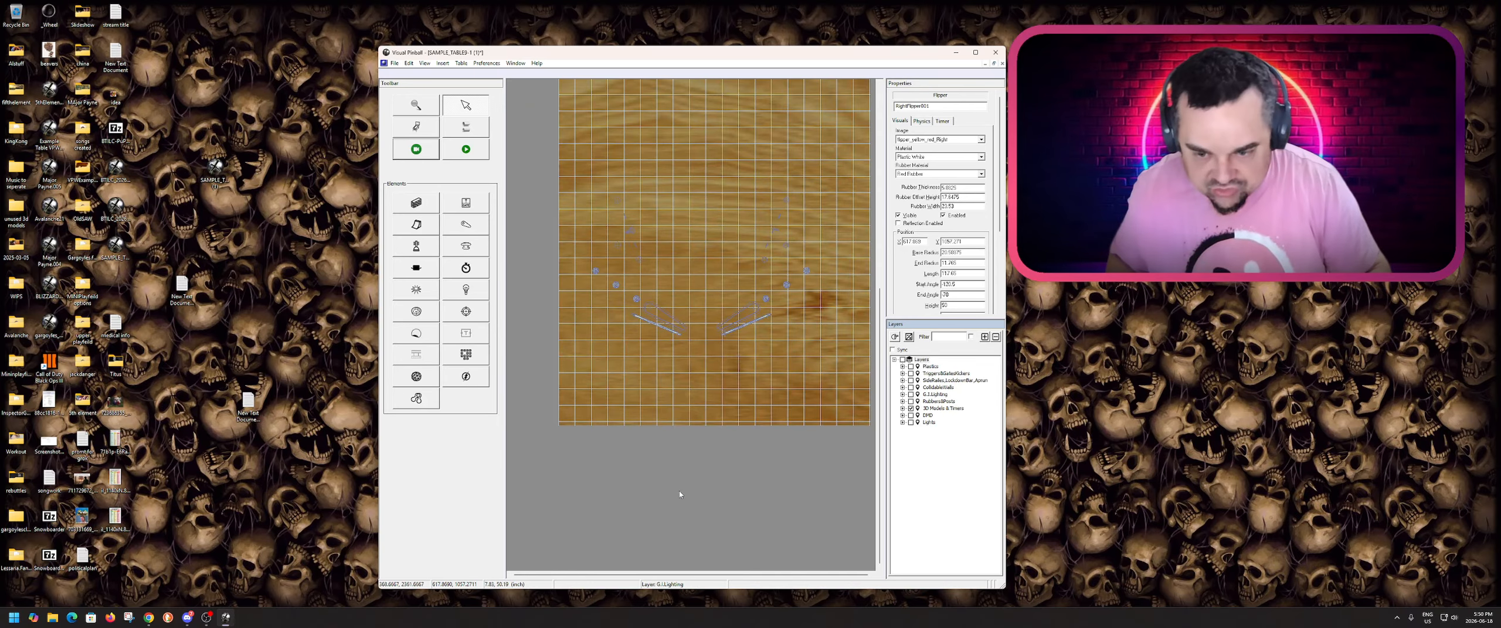
scroll(726, 349, up, 1)
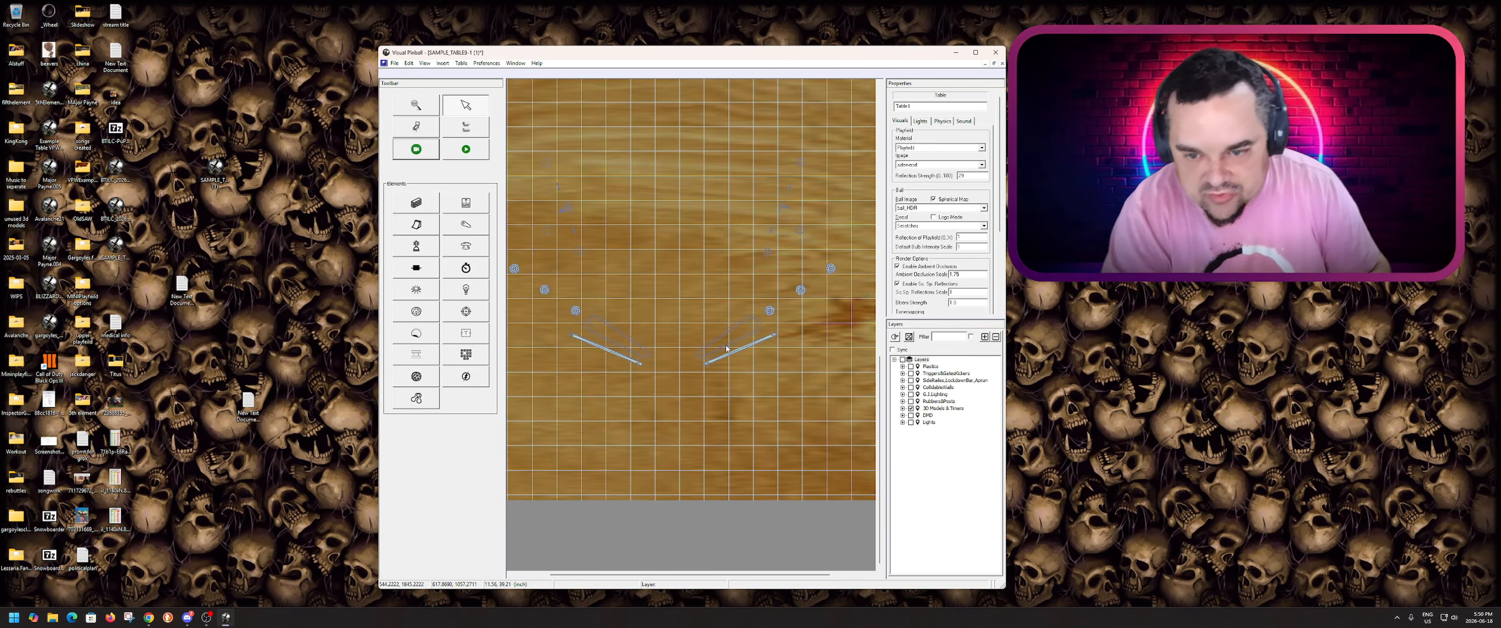
click(726, 349)
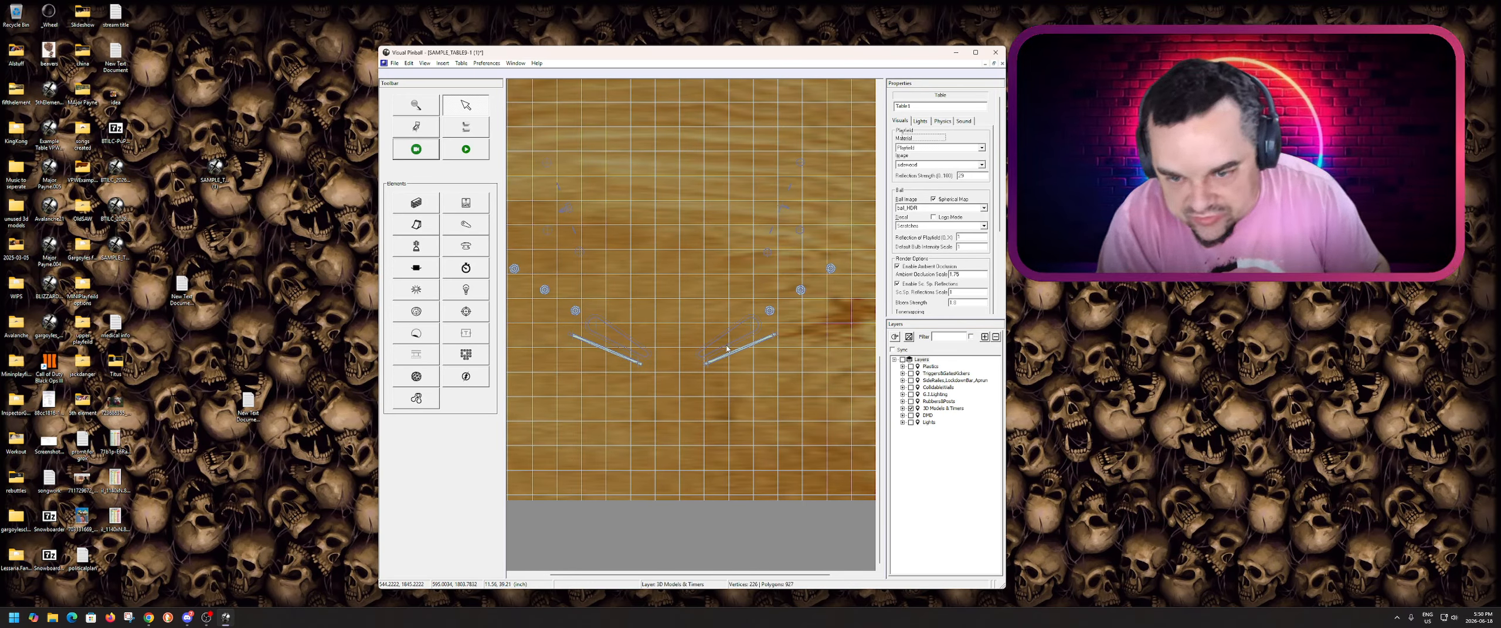
double_click(916, 106)
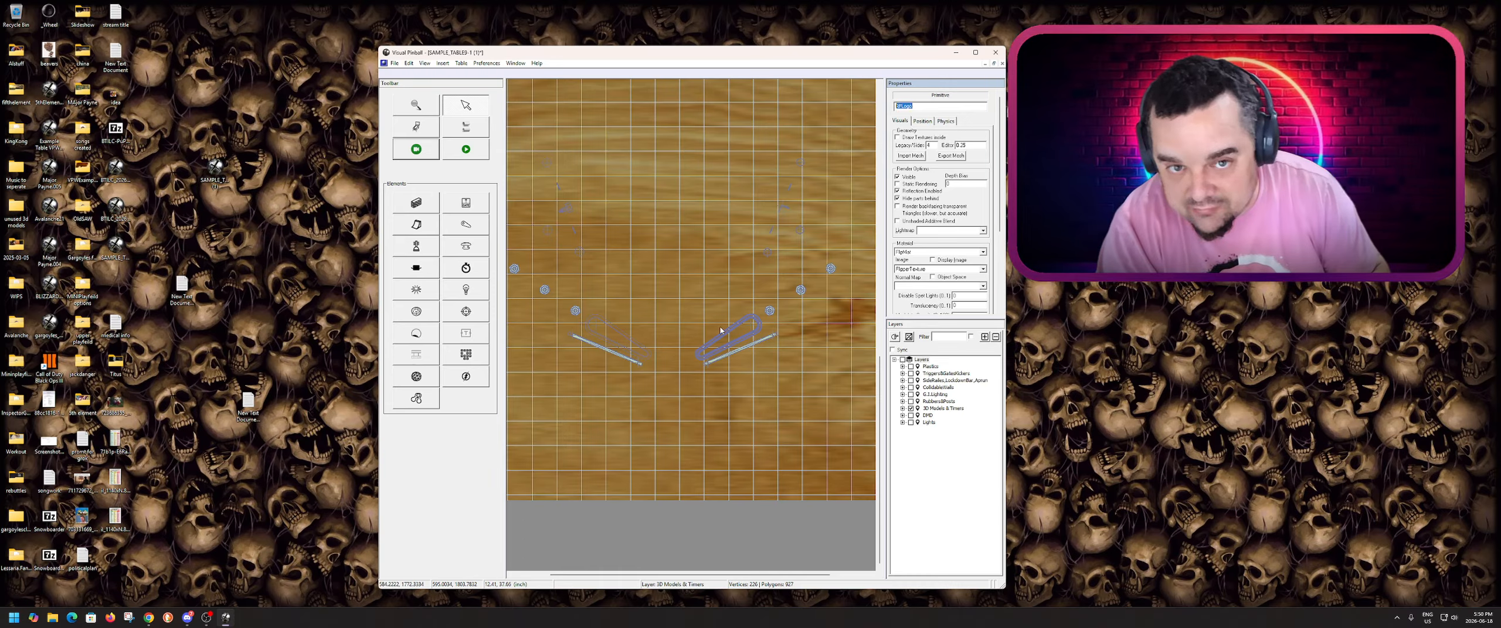
click(643, 352)
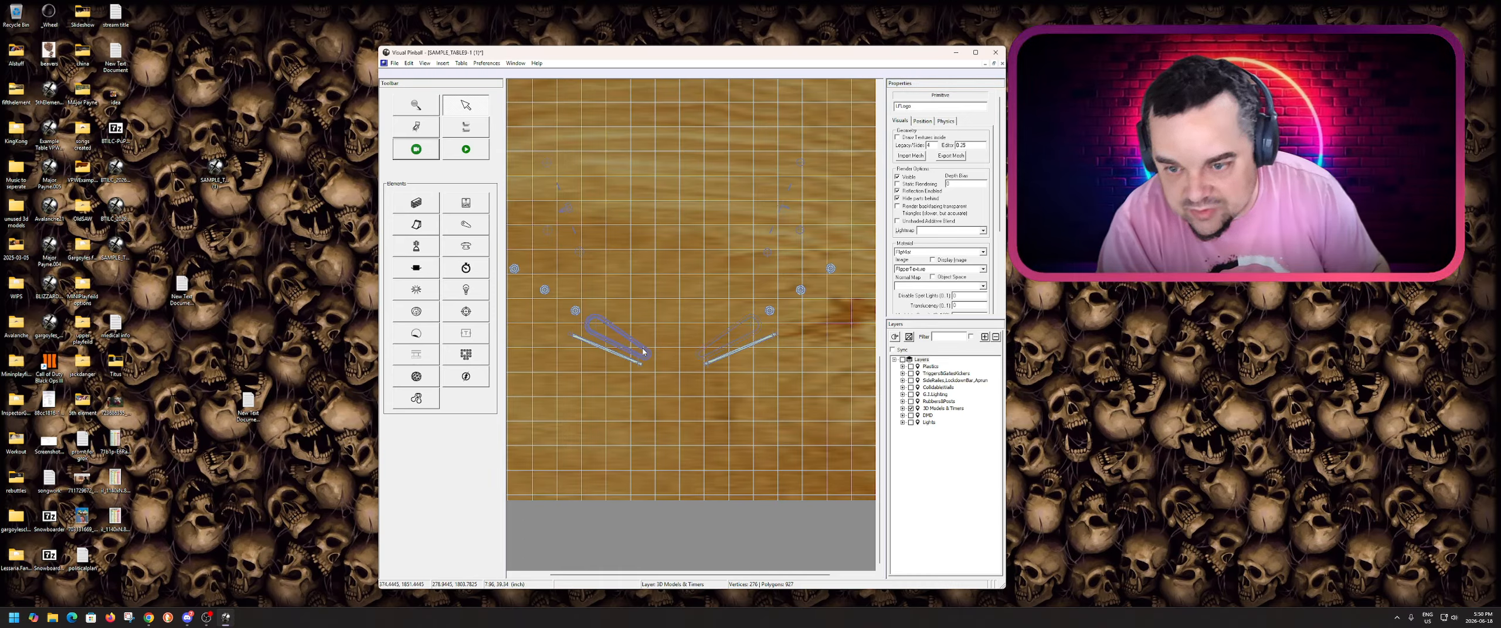
double_click(918, 106)
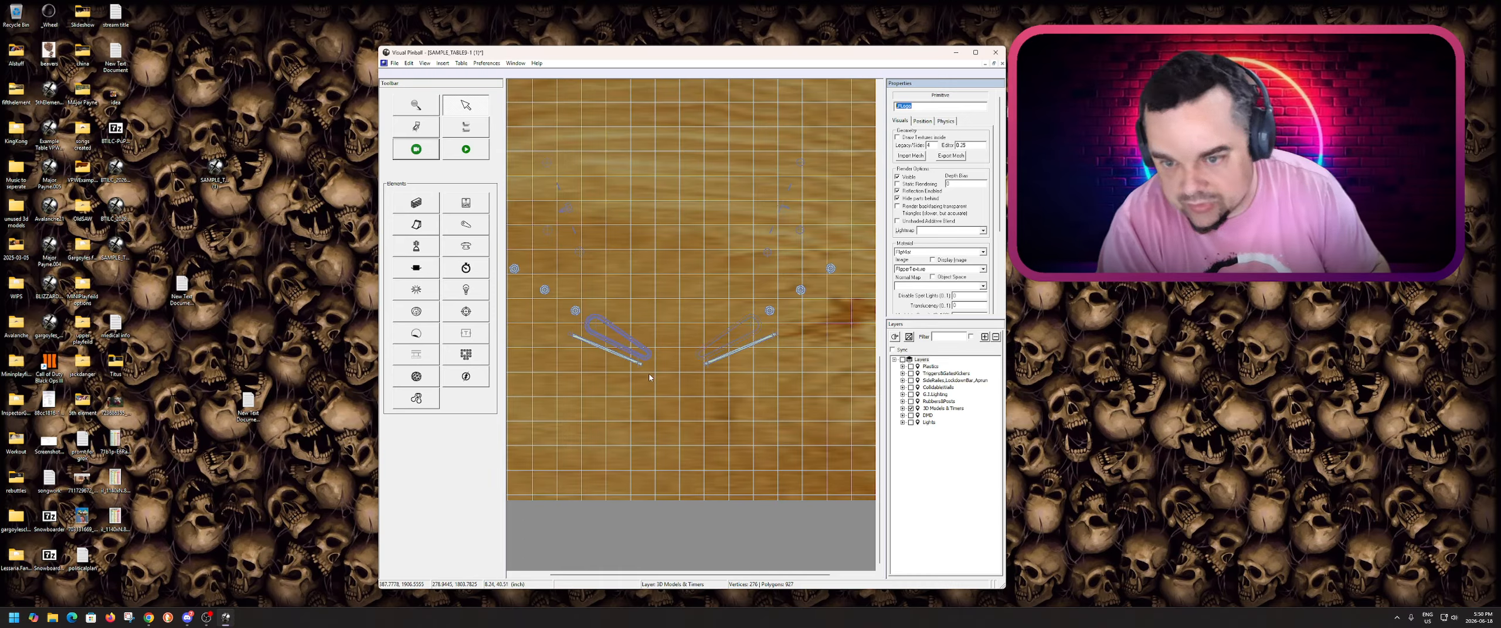
click(735, 330)
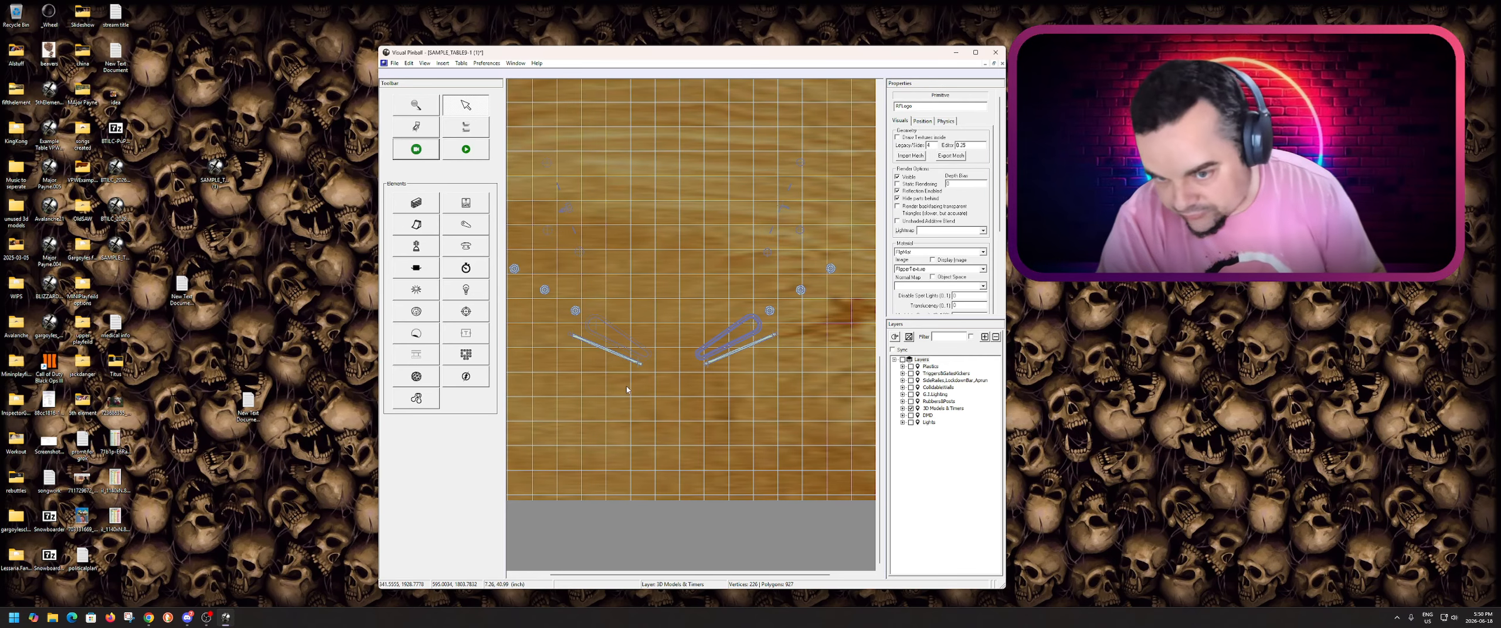
- Show the side rails, lockdown bar and apron layer, keeping the triggers layer hidden
scroll(843, 397, up, 5)
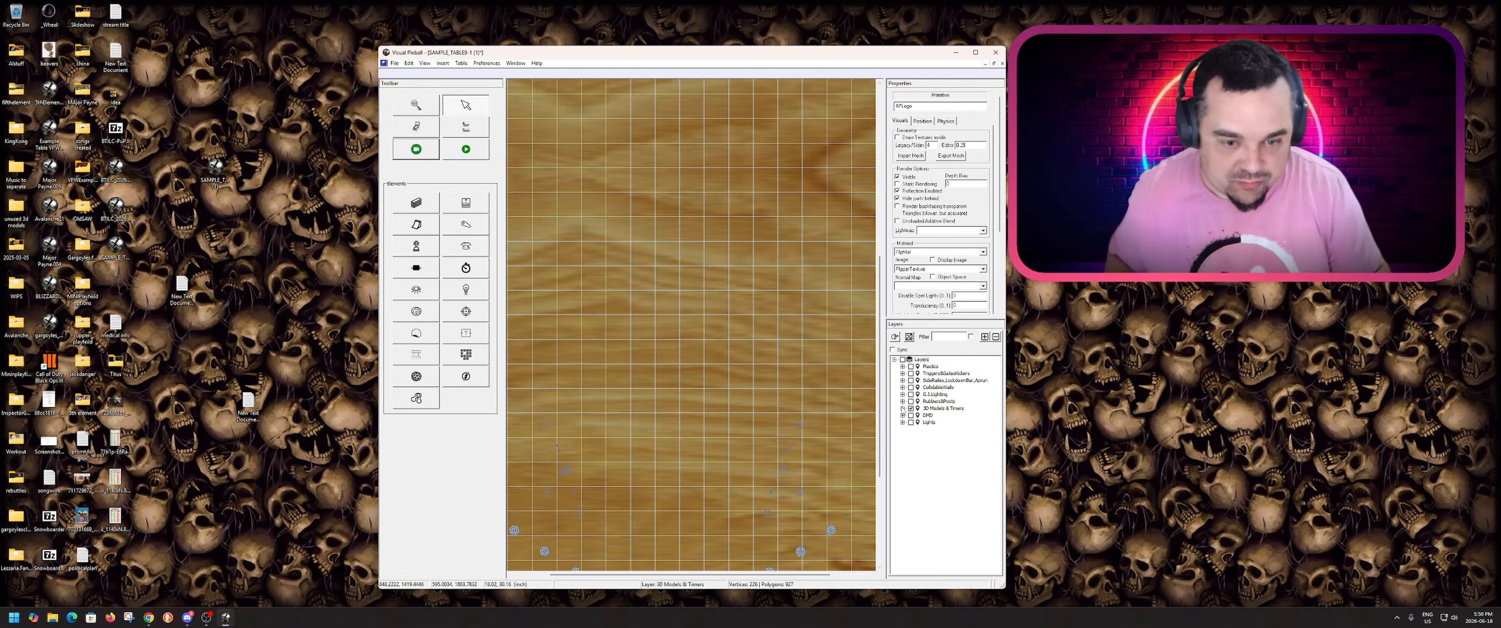
scroll(655, 377, down, 3)
scroll(655, 377, up, 2)
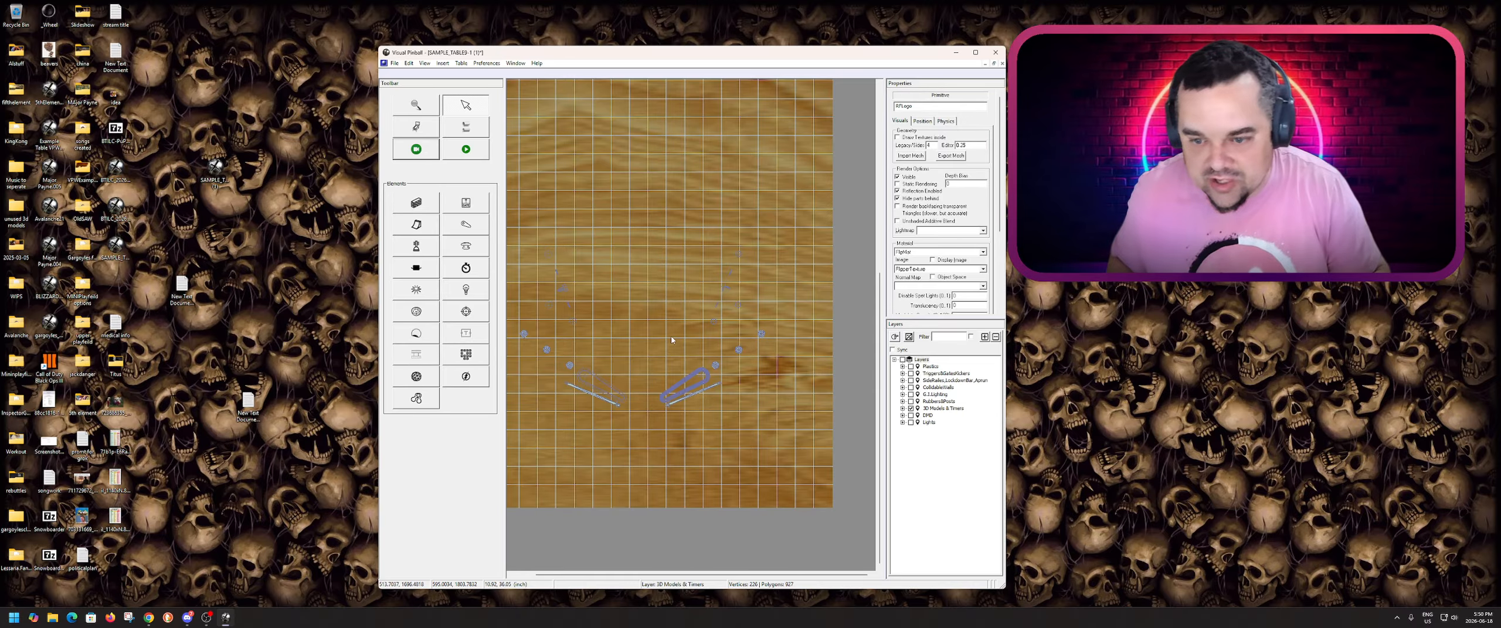
scroll(670, 336, up, 1)
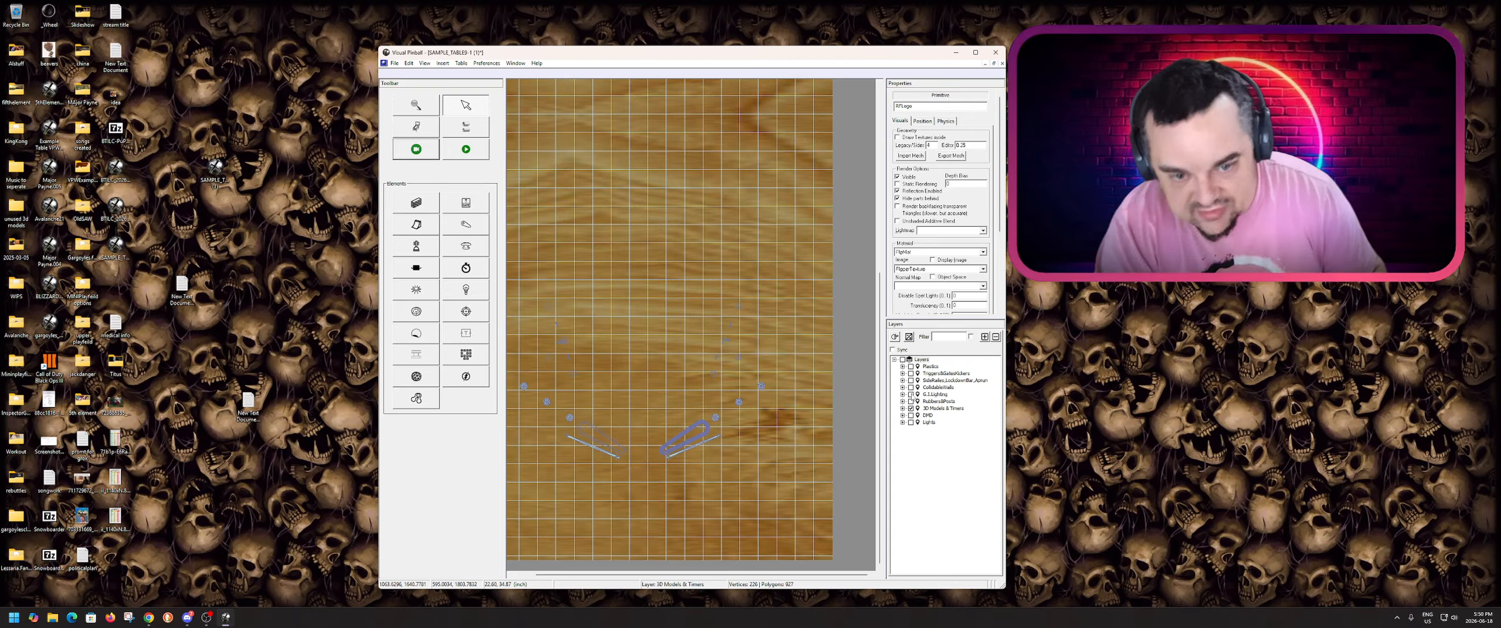
click(910, 373)
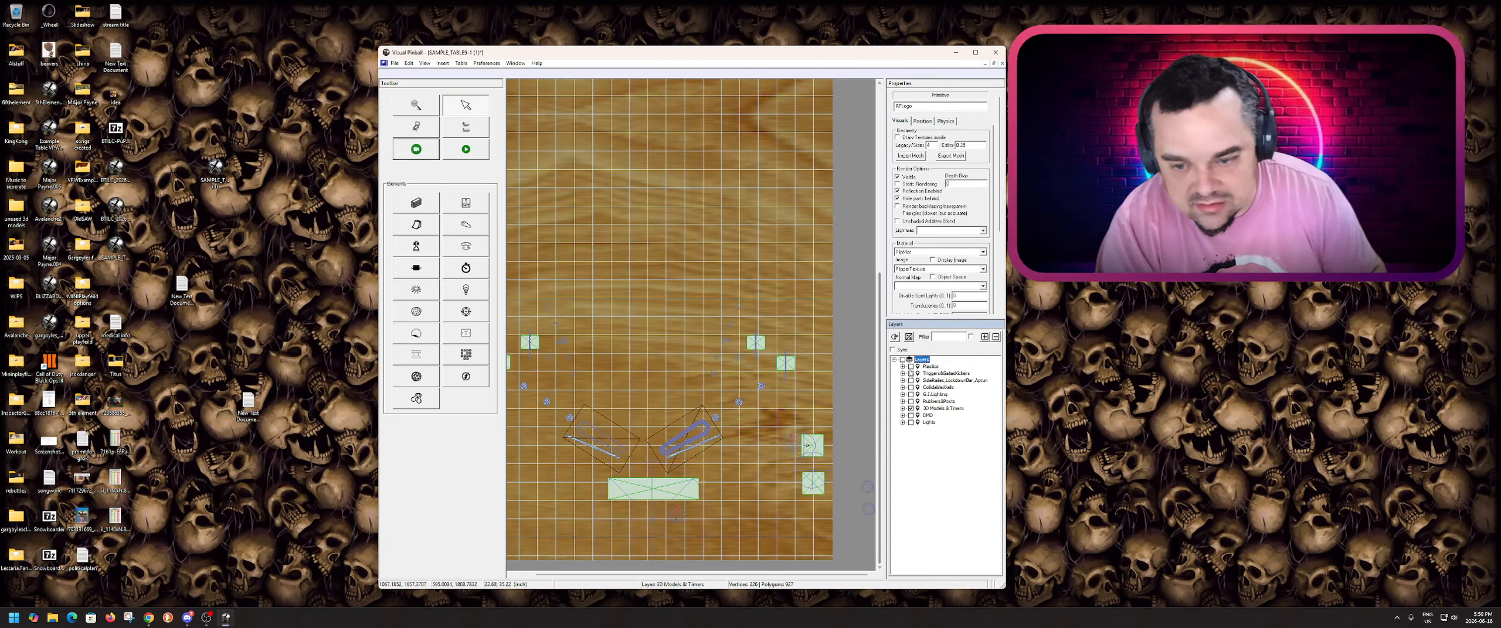
click(911, 373)
click(911, 380)
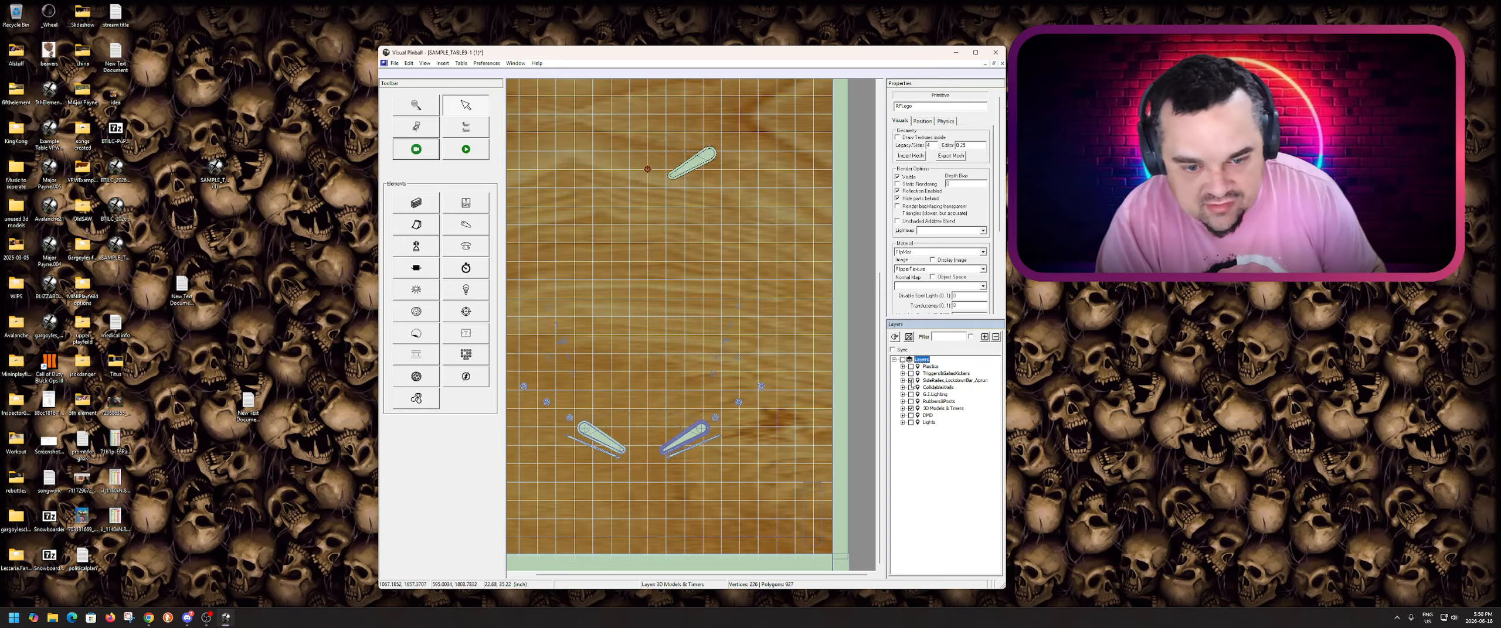
- Rename the copied right flipper as RightFlipper2
scroll(706, 261, up, 2)
click(706, 261)
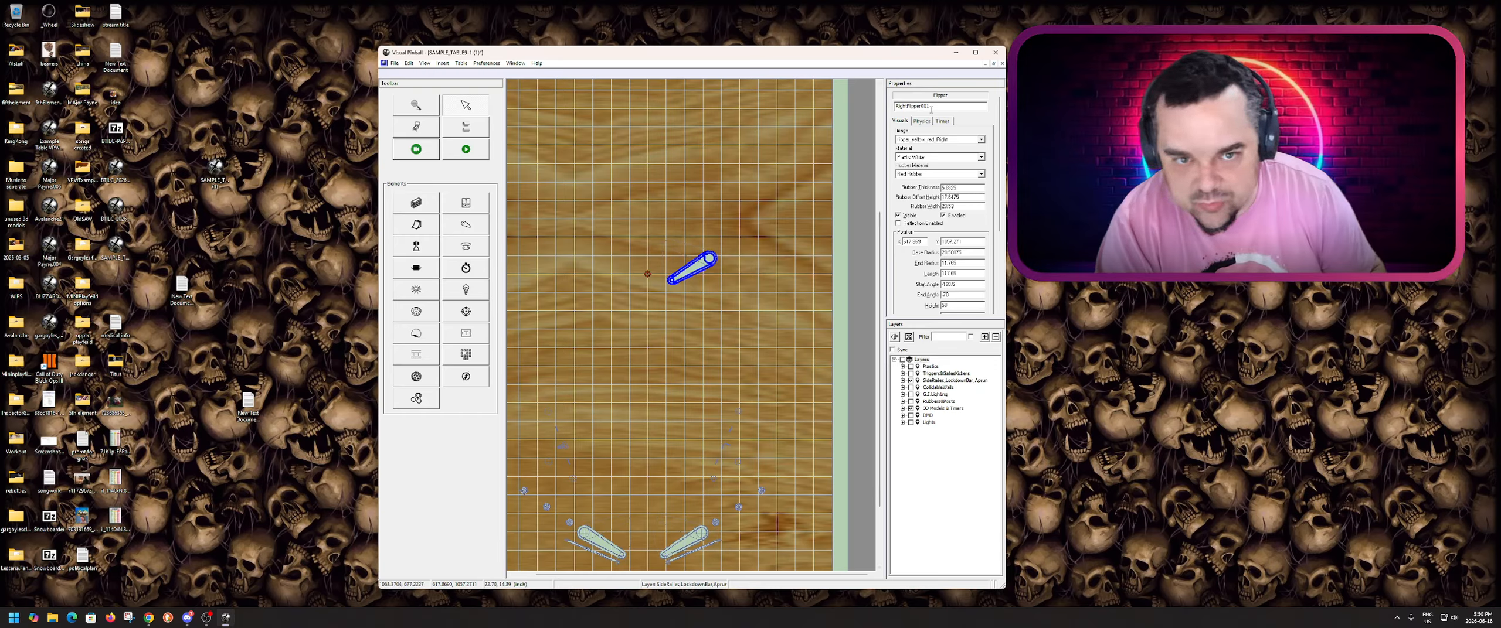
drag(931, 106, 924, 108)
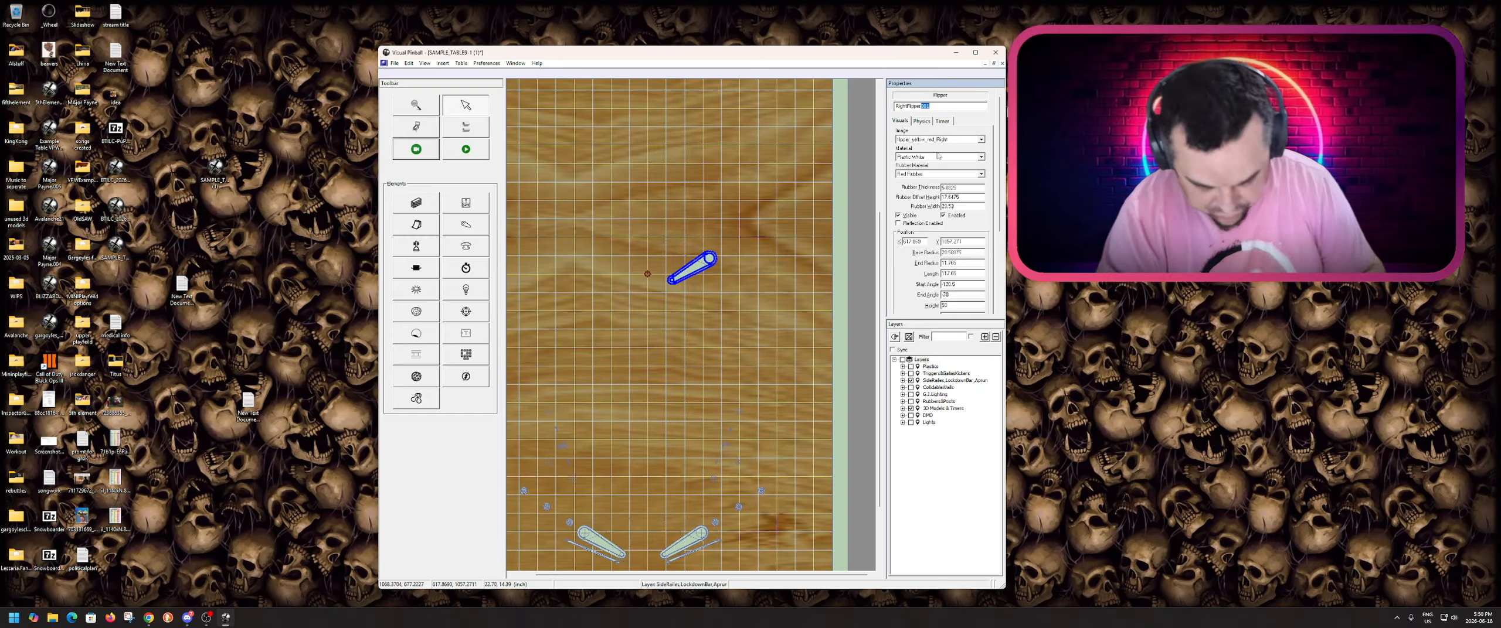
text(2)
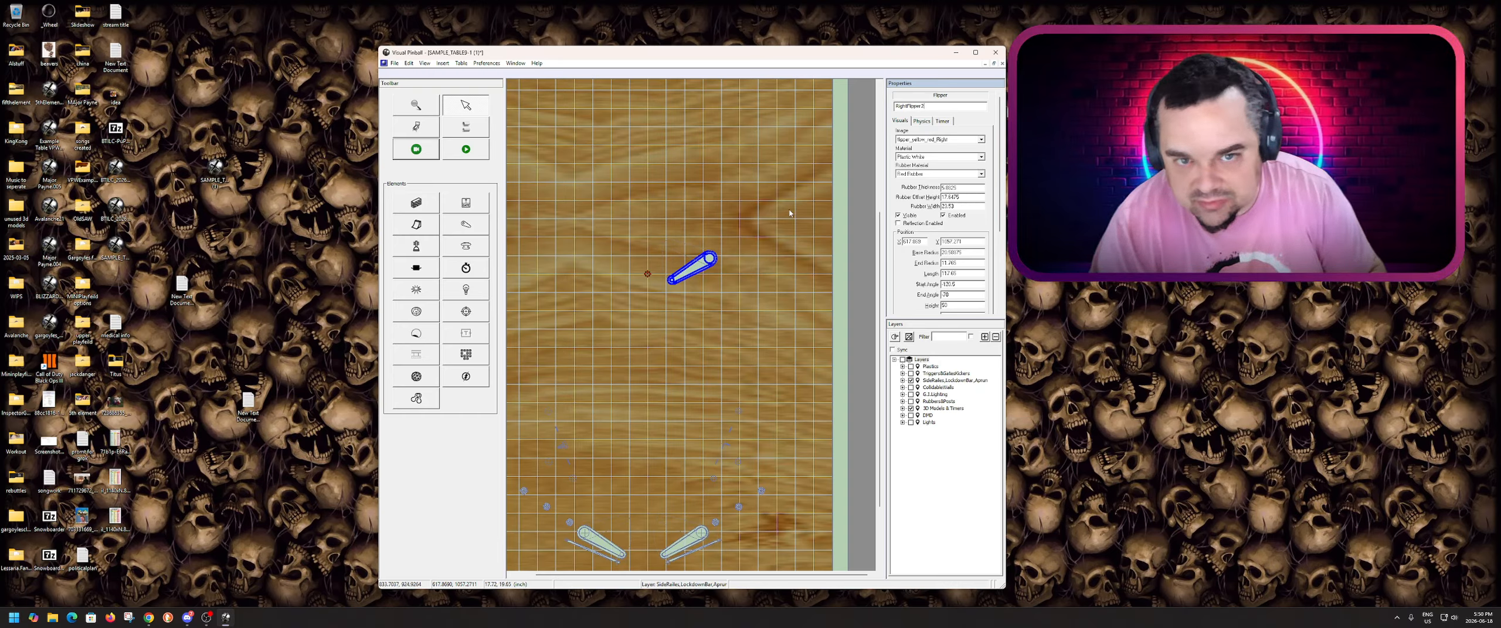
click(693, 276)
click(693, 275)
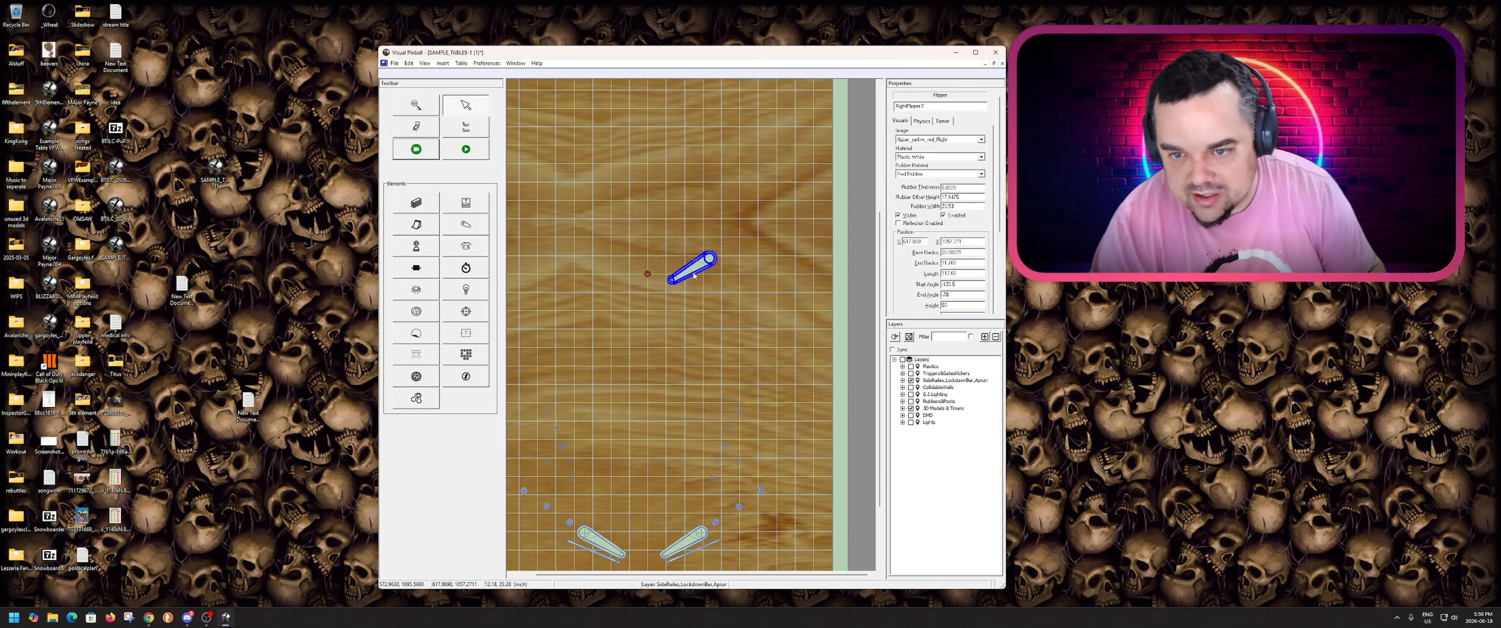
- Unlock and copy the left flipper, relock the original, place the copy around mid-playfield, and move the right flipper copy level with it
click(598, 545)
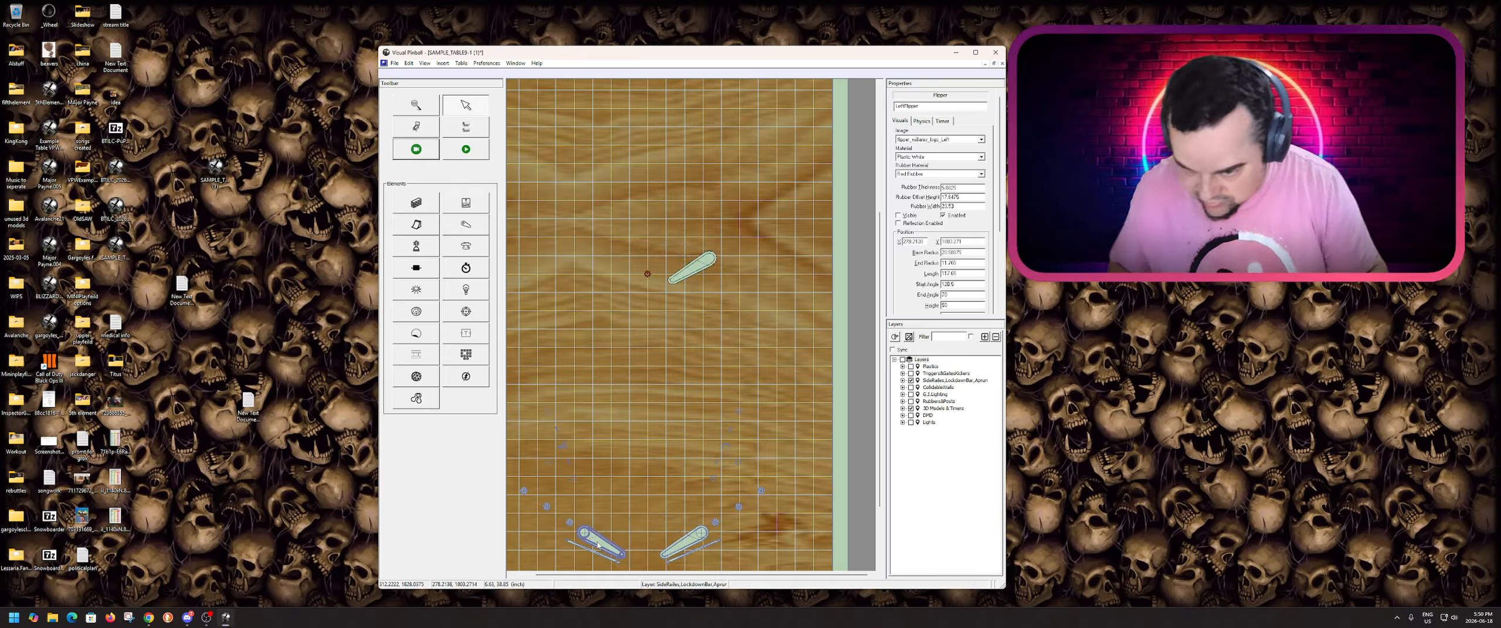
right_click(598, 545)
click(628, 521)
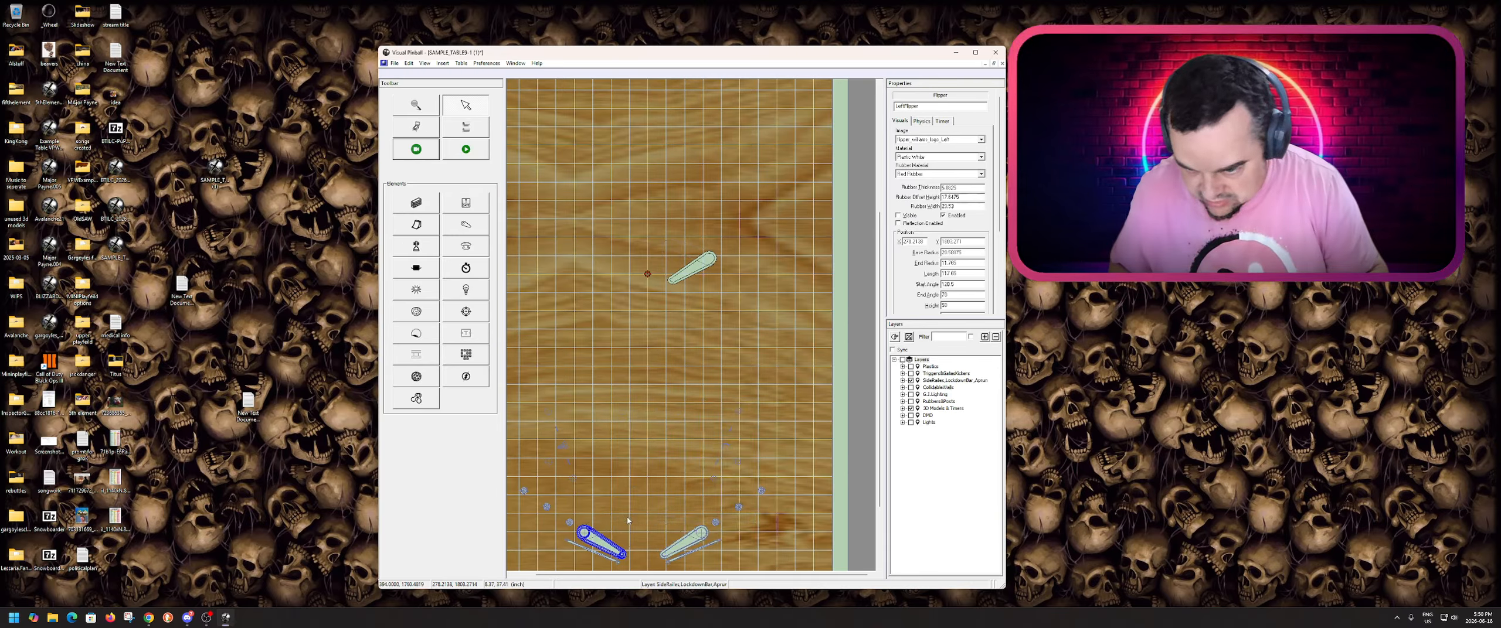
right_click(605, 544)
click(633, 519)
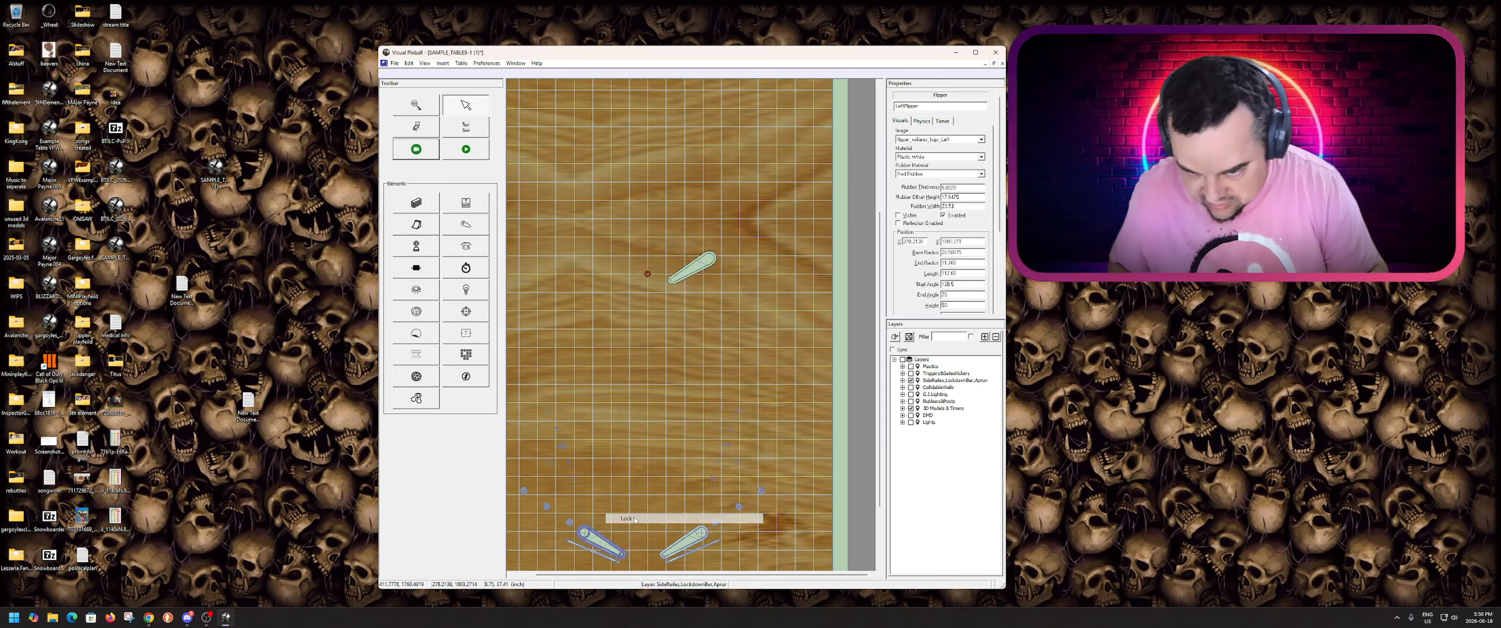
click(601, 546)
drag(633, 312, 596, 310)
click(687, 346)
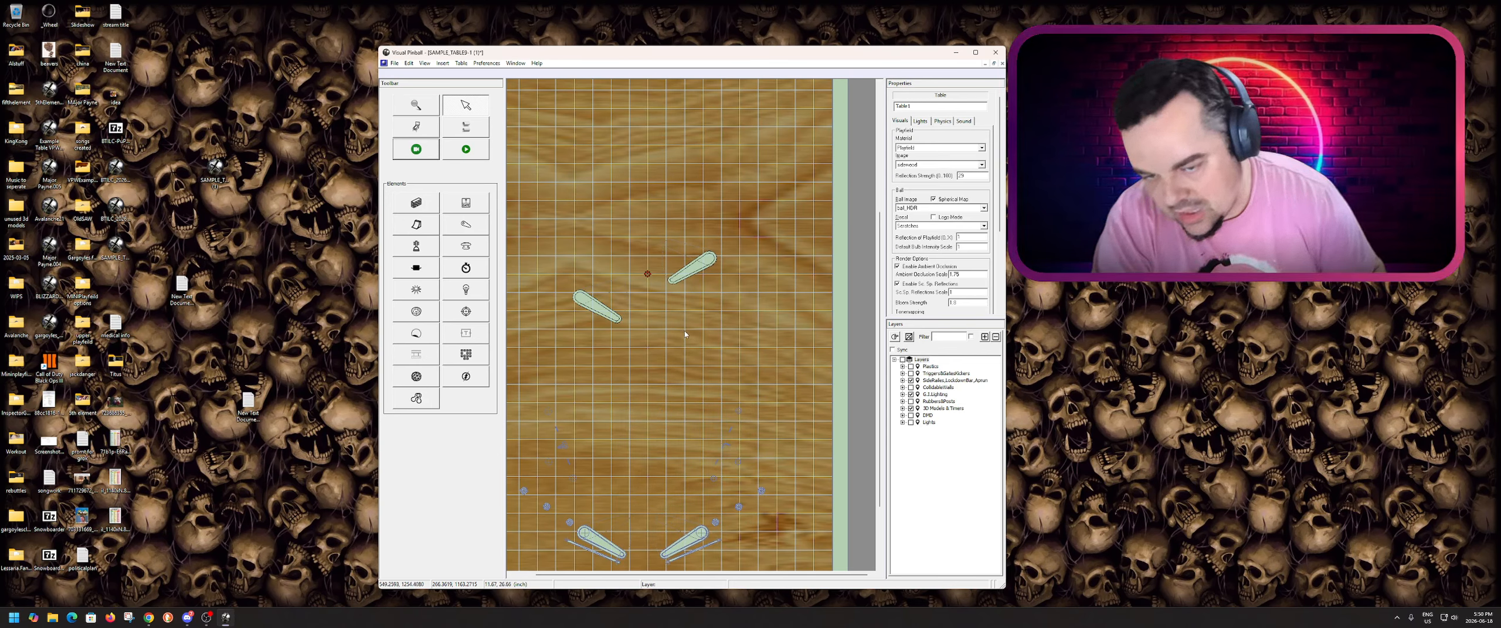
drag(694, 273, 708, 307)
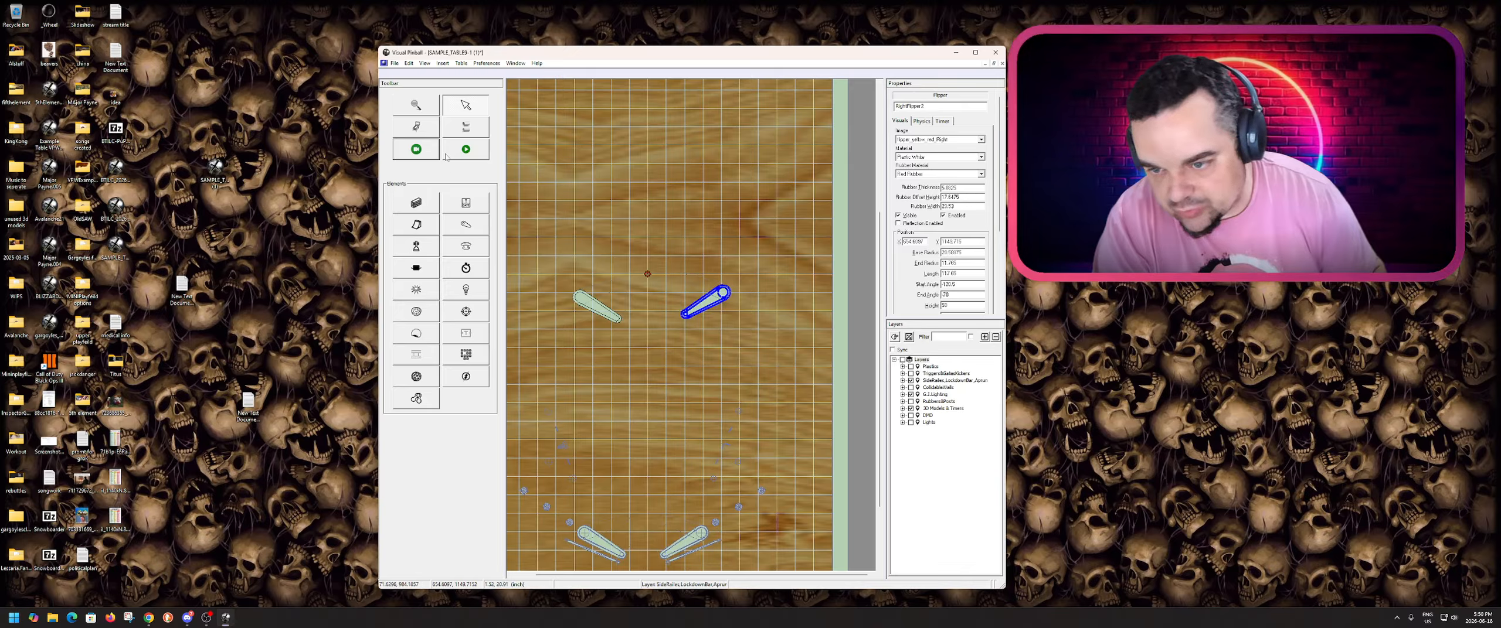
- Test-play the table, start a game and operate both flippers to check the upper right flipper, and return to the editor
key(F5)
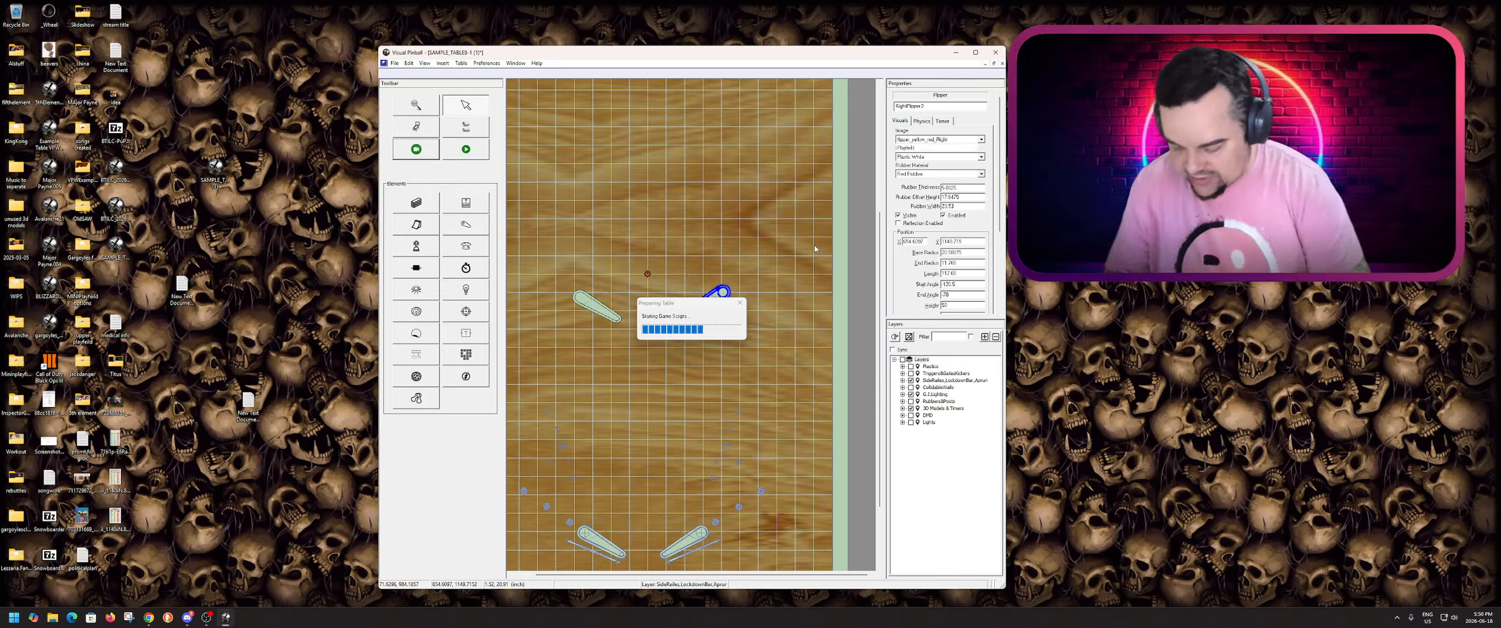
key(1)
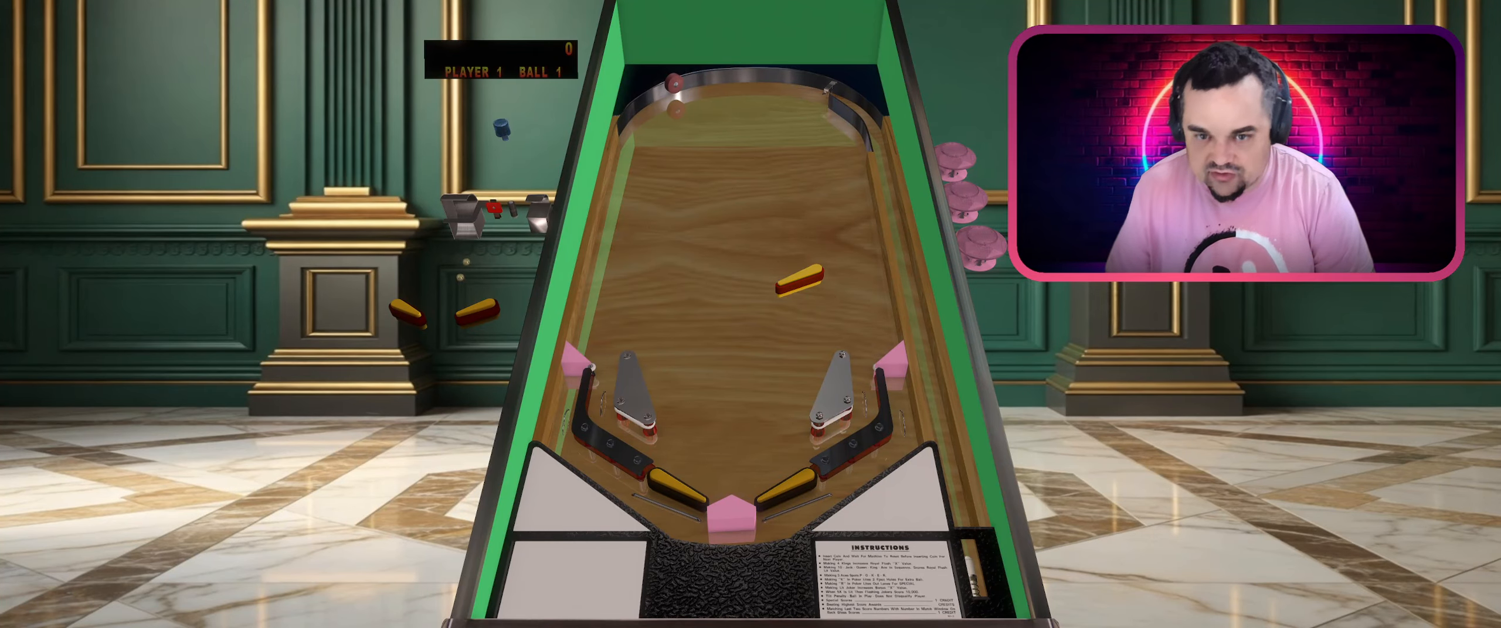
key(Shift_L)
key(Shift_R)
key(Escape)
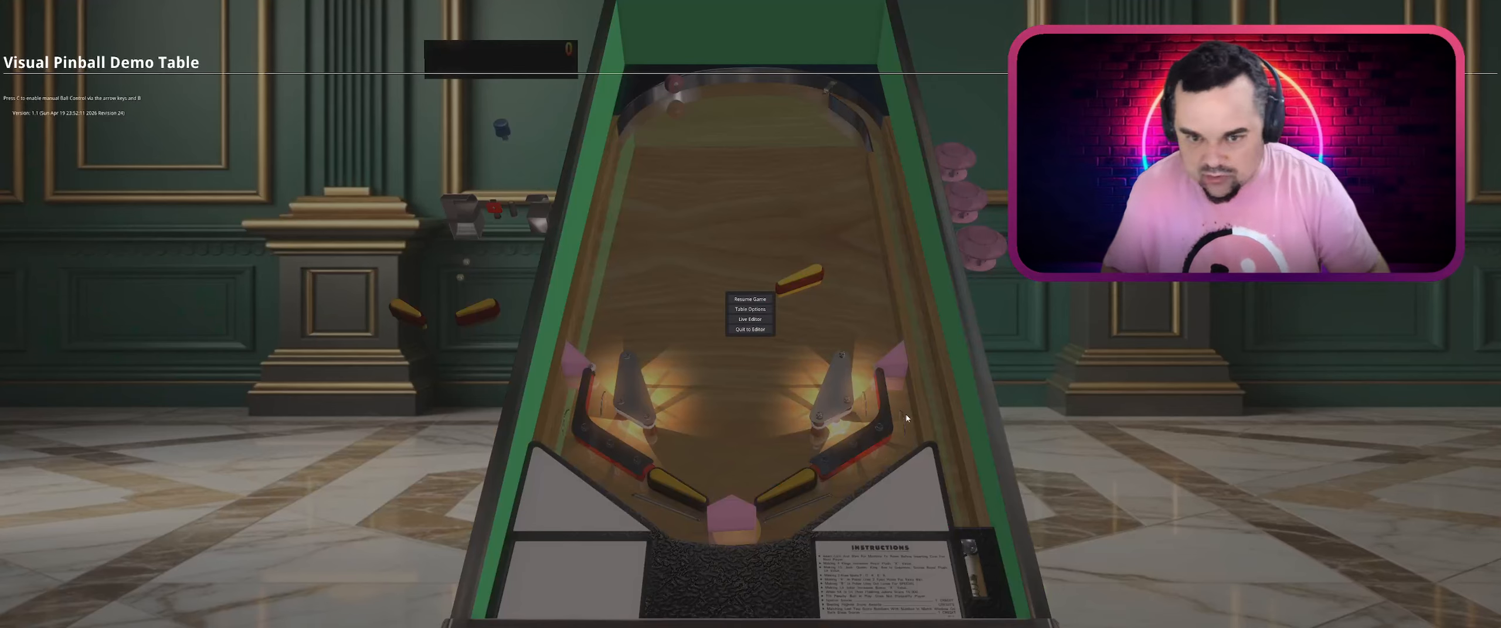
click(750, 330)
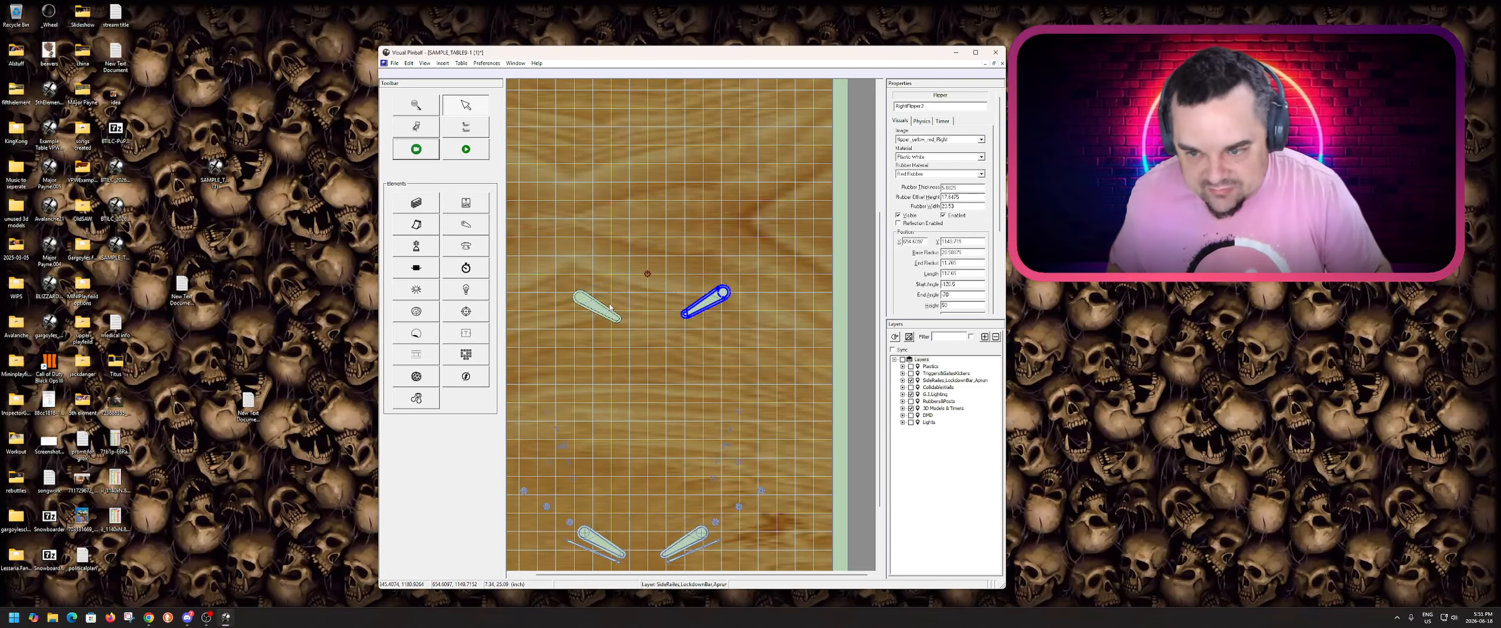
- Make the copied left flipper at mid-playfield visible
click(610, 307)
click(597, 306)
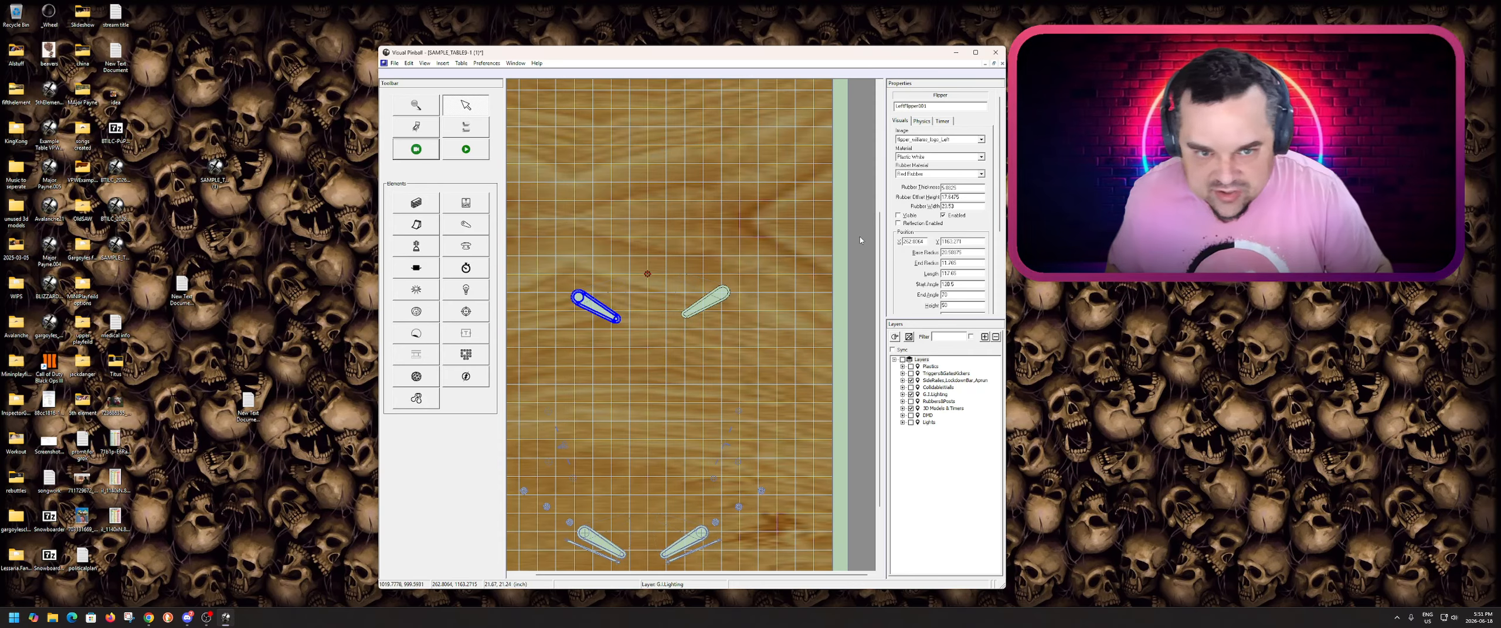
click(898, 216)
click(734, 245)
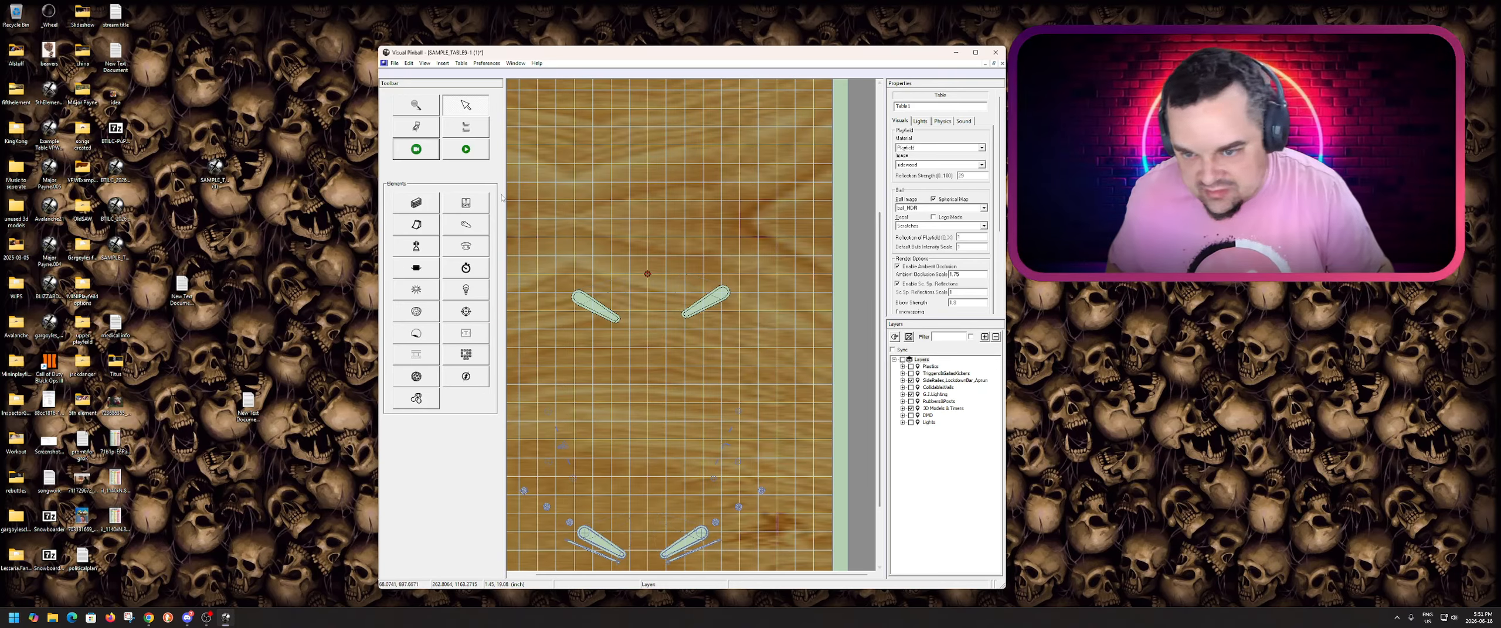
- Test-play the table with a credit added, operate both flippers to check the upper pair, and return to the editor
click(466, 150)
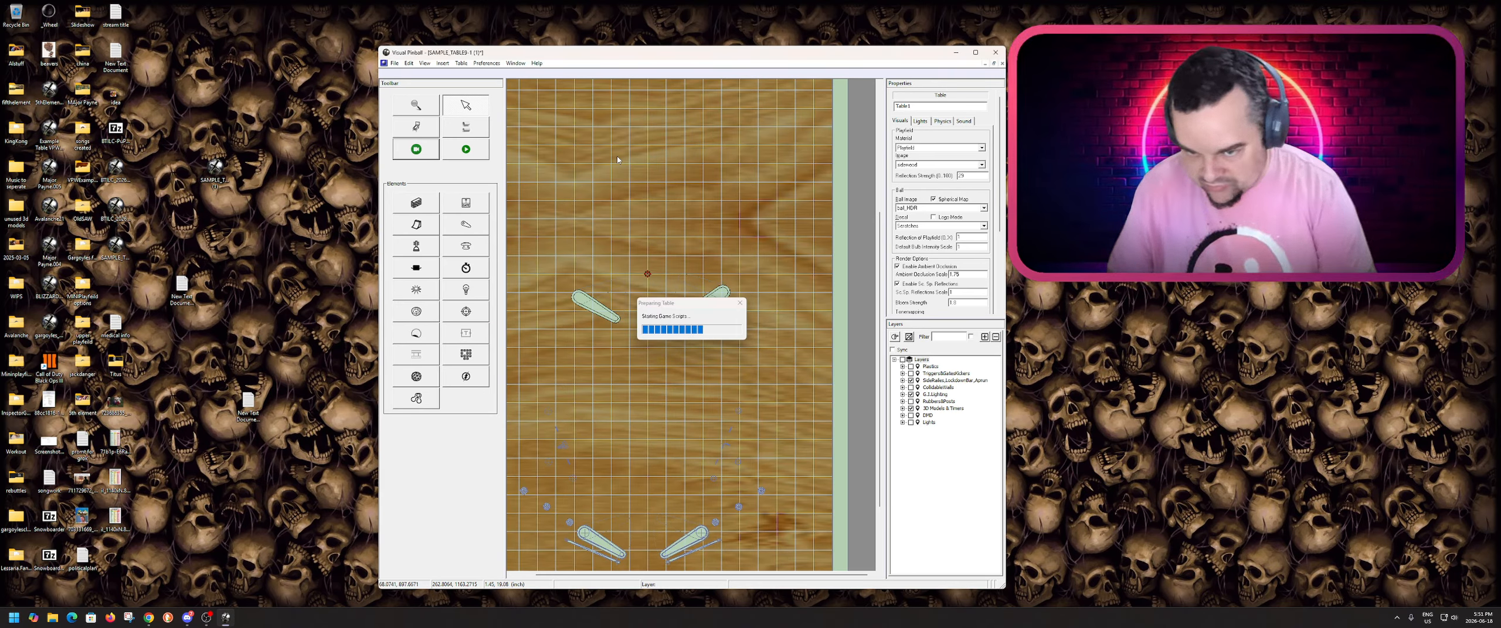
key(5)
key(1)
key(Shift_L)
key(Shift_R)
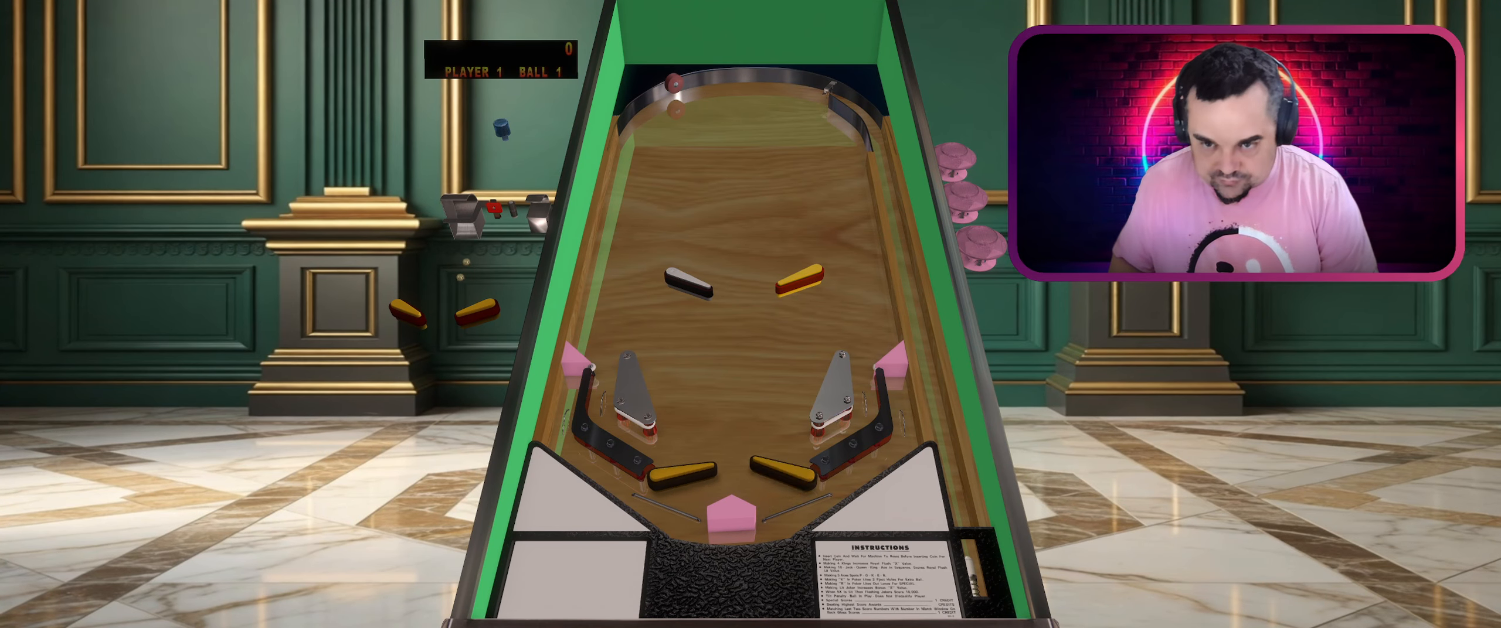
key(Escape)
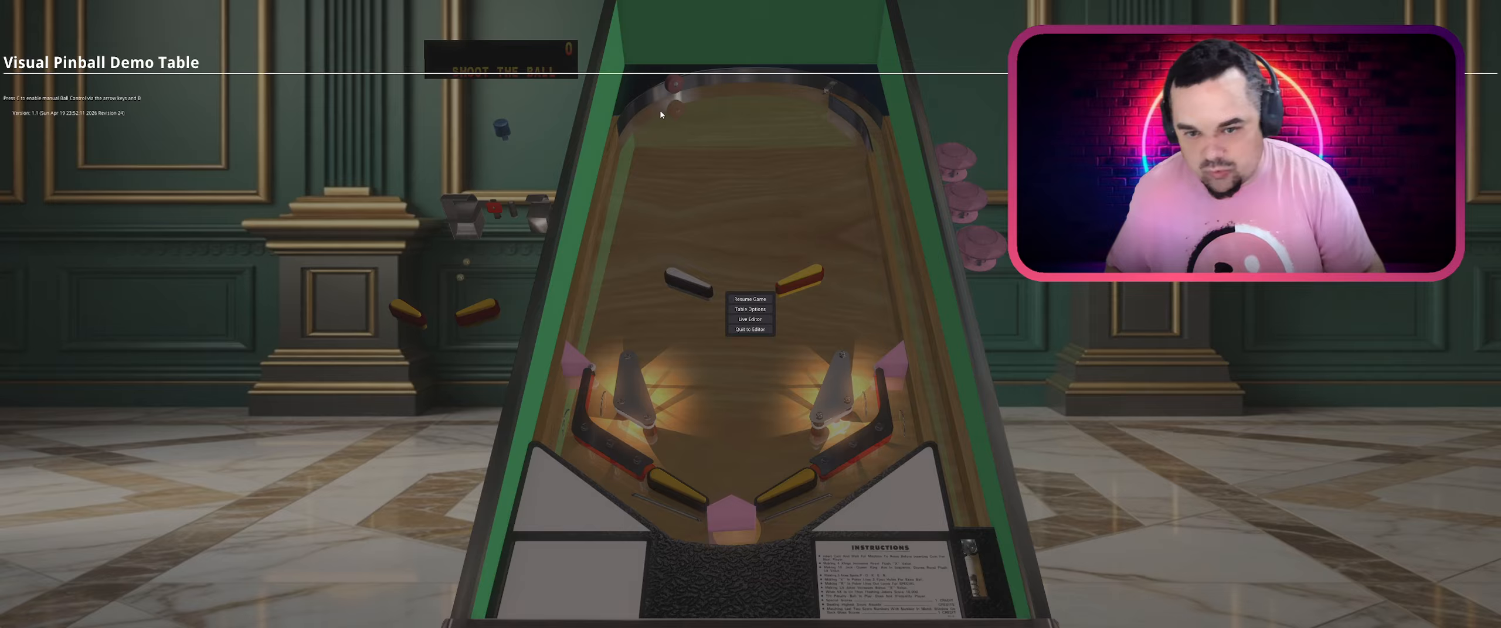
click(744, 329)
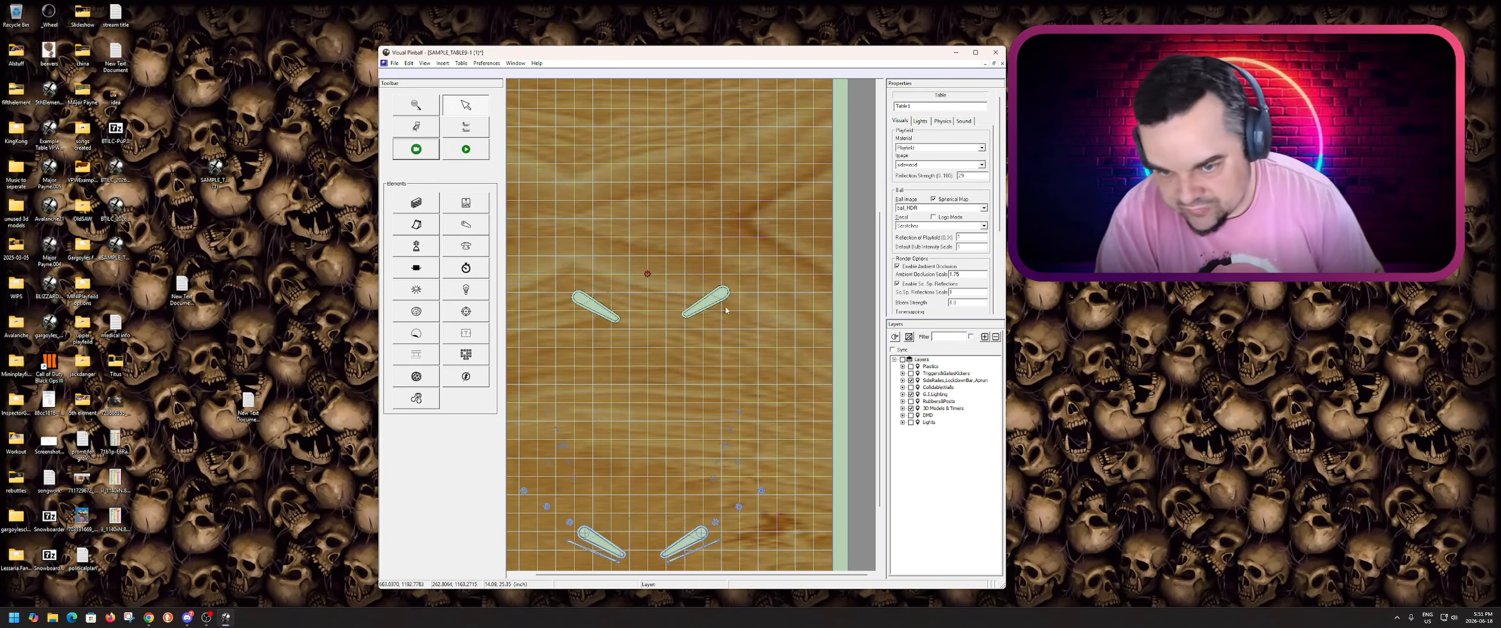
- Try another flipper image on the upper right flipper, preview it in a test game, and return to the editor
click(724, 310)
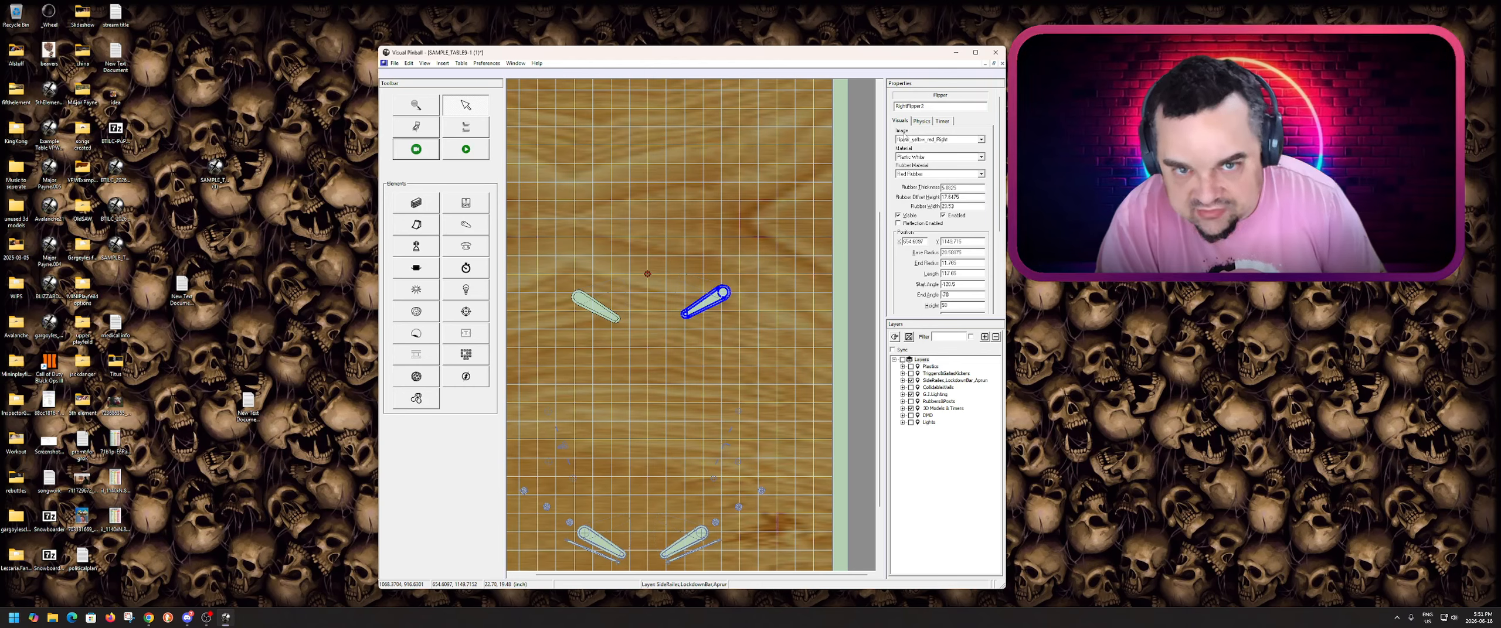
click(951, 139)
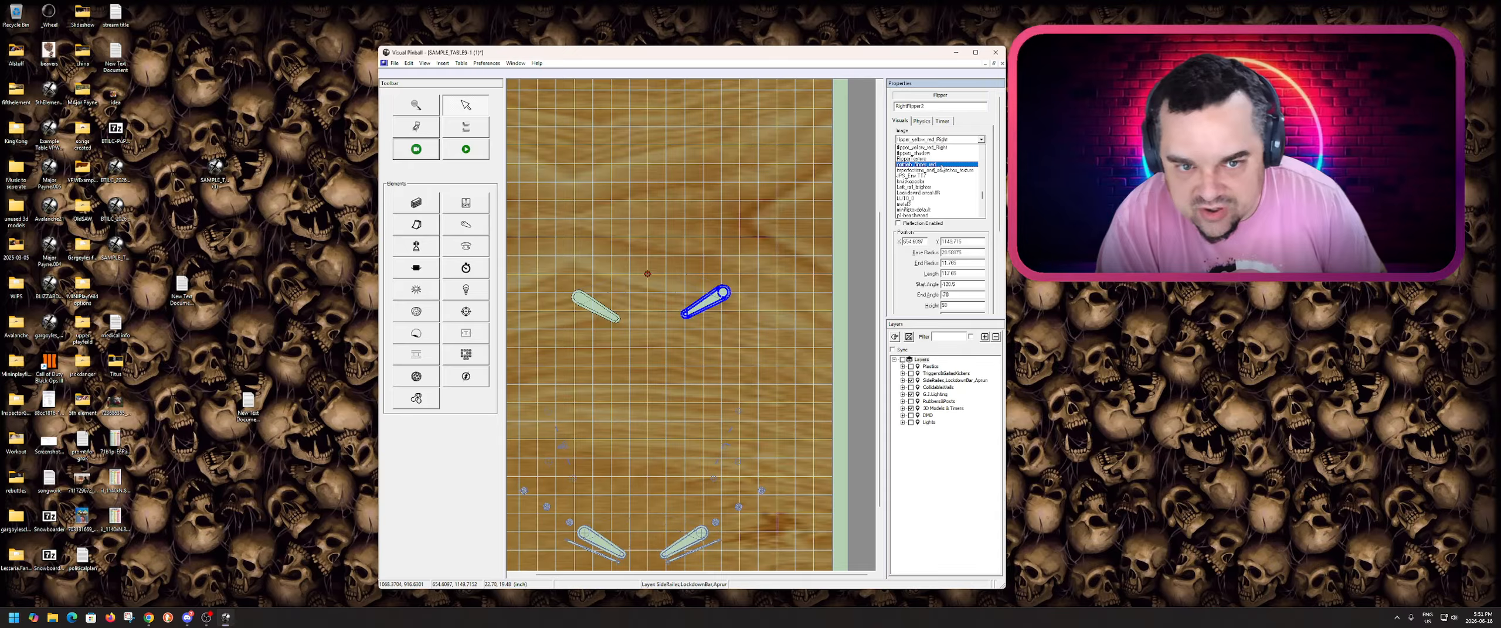
click(917, 165)
click(465, 148)
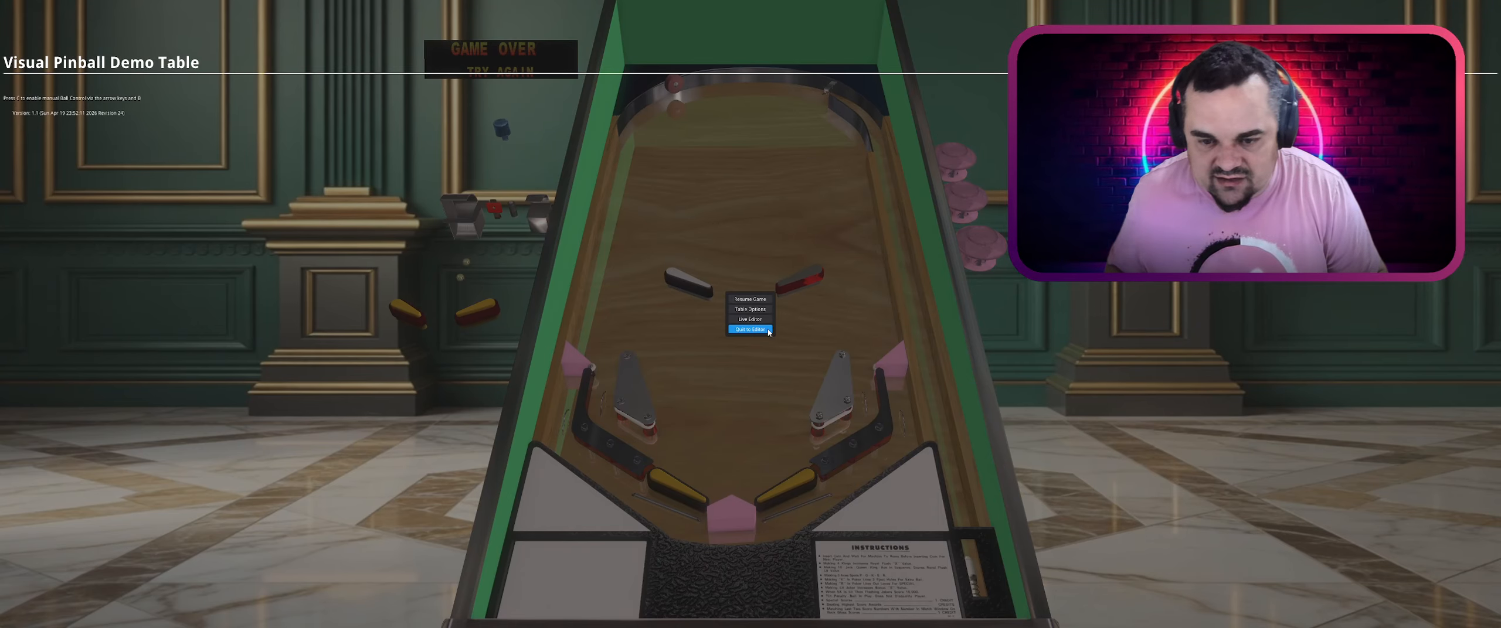
key(q)
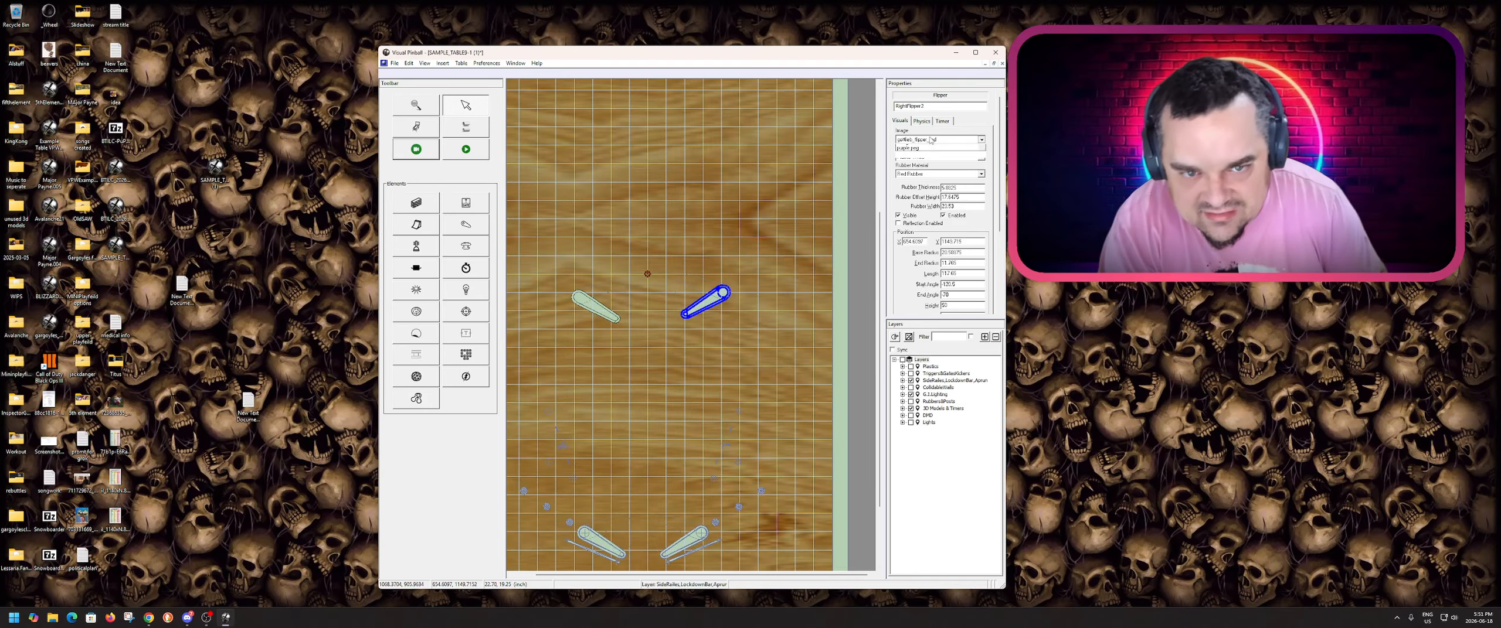
- Give the upper right flipper the same image as the upper left flipper, check it in a test game, and return to the editor
click(933, 140)
scroll(935, 159, up, 2)
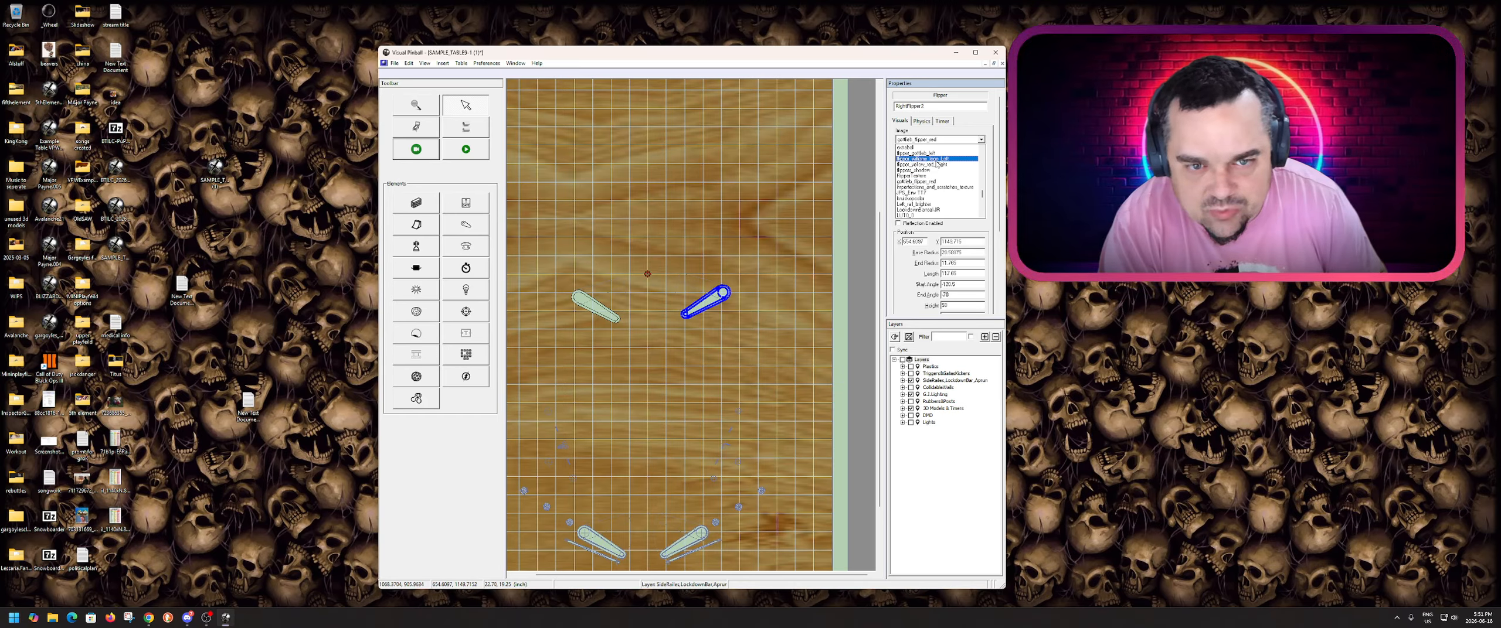
click(937, 159)
click(466, 148)
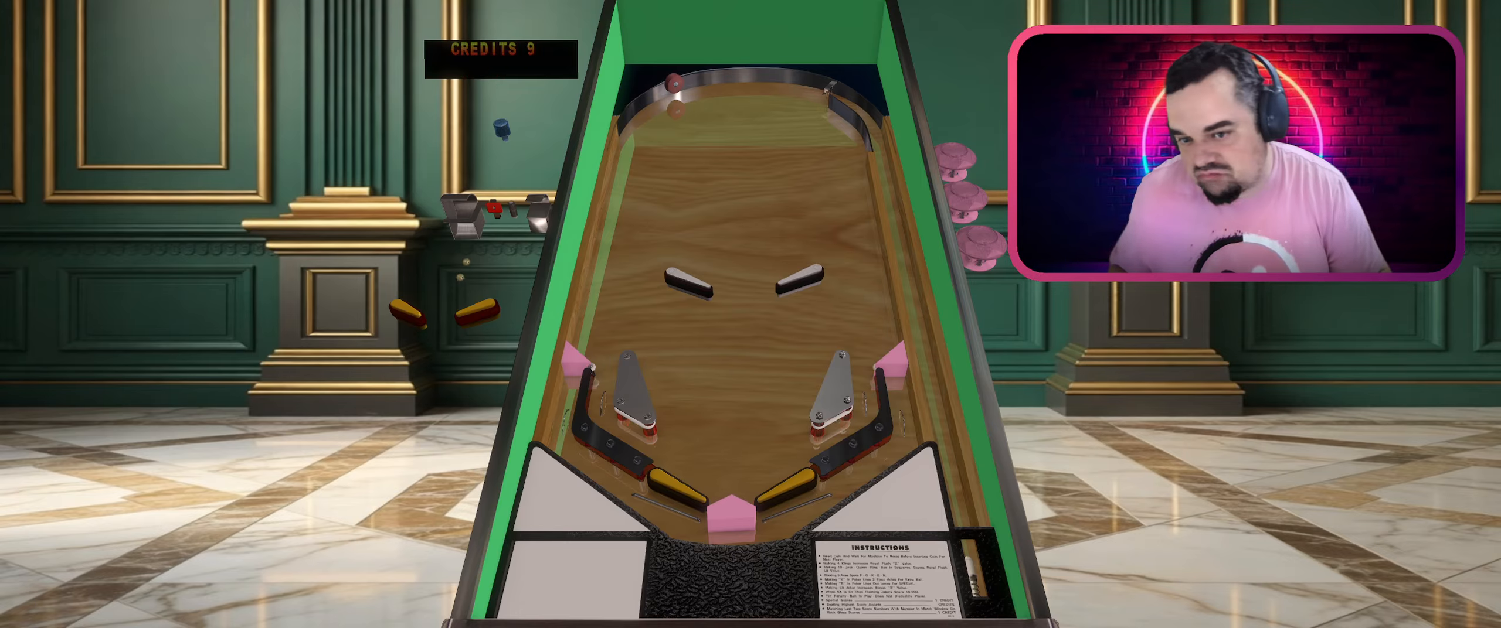
key(Escape)
click(753, 333)
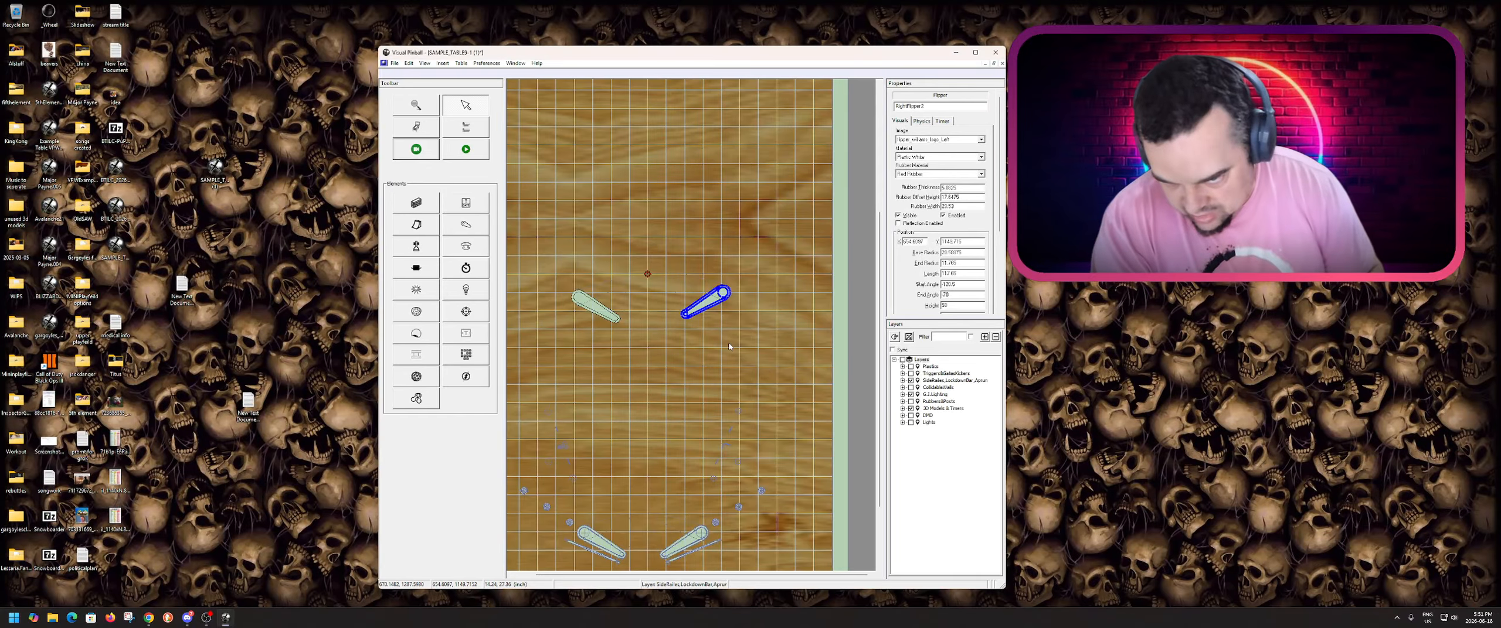
- Check the upper right flipper's name and rename the upper left flipper as LeftFlipper2
click(712, 324)
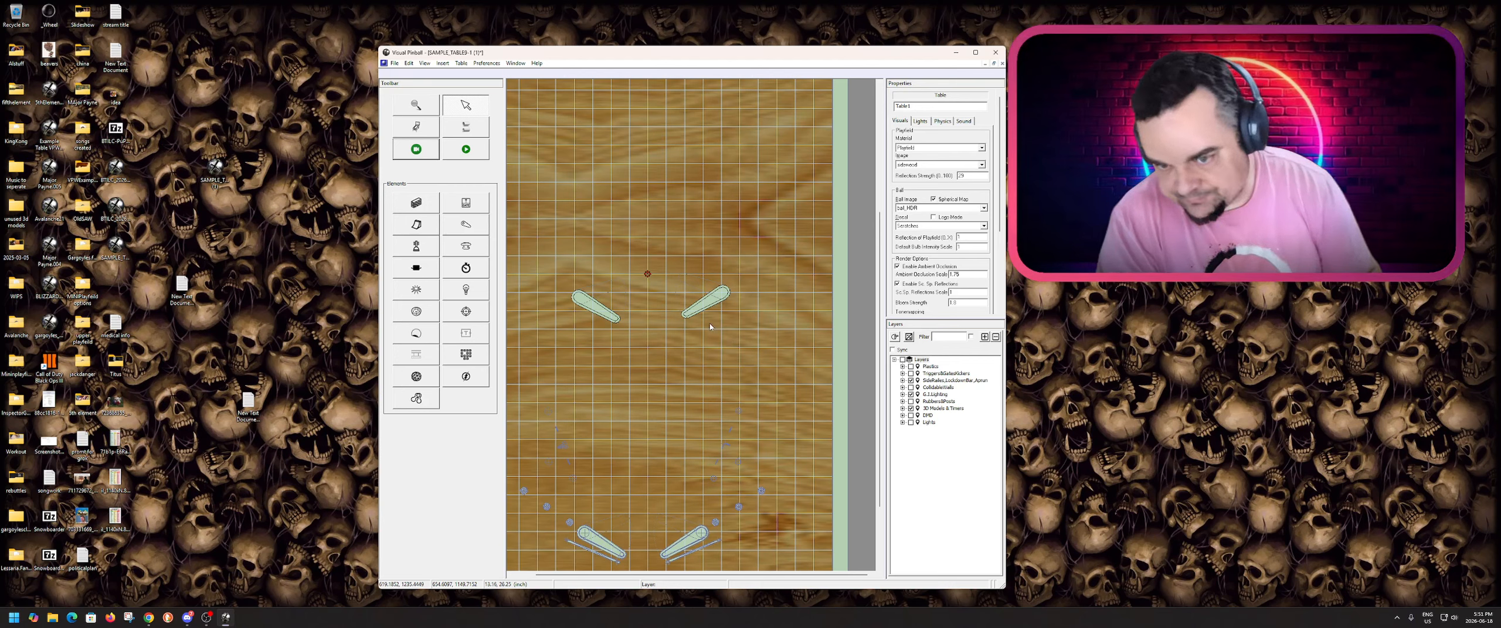
click(724, 298)
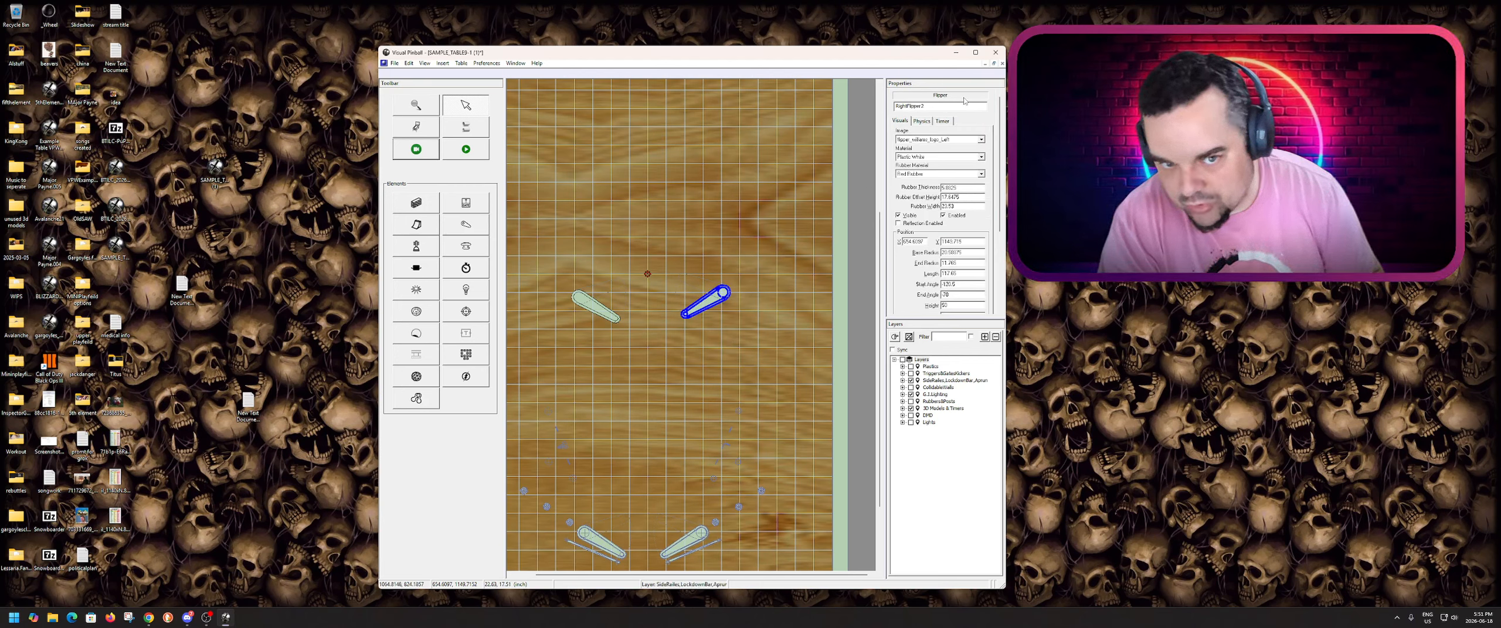
double_click(943, 105)
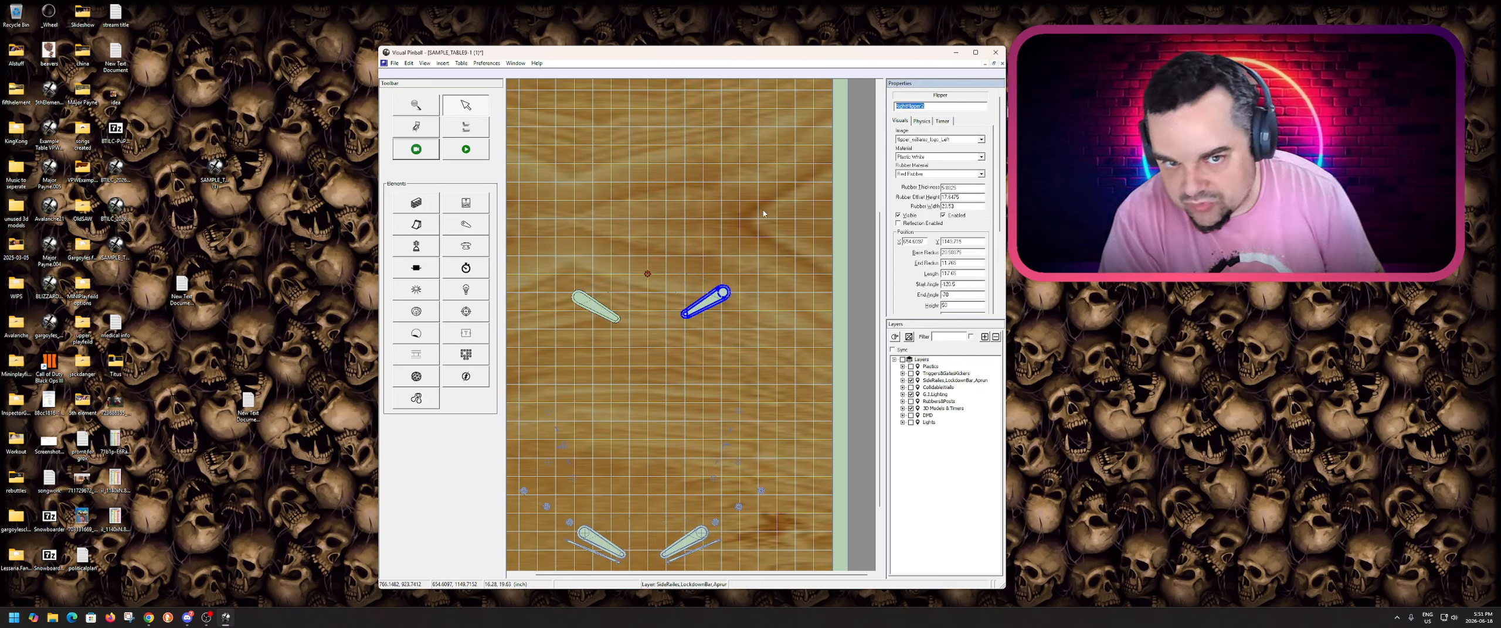
click(595, 306)
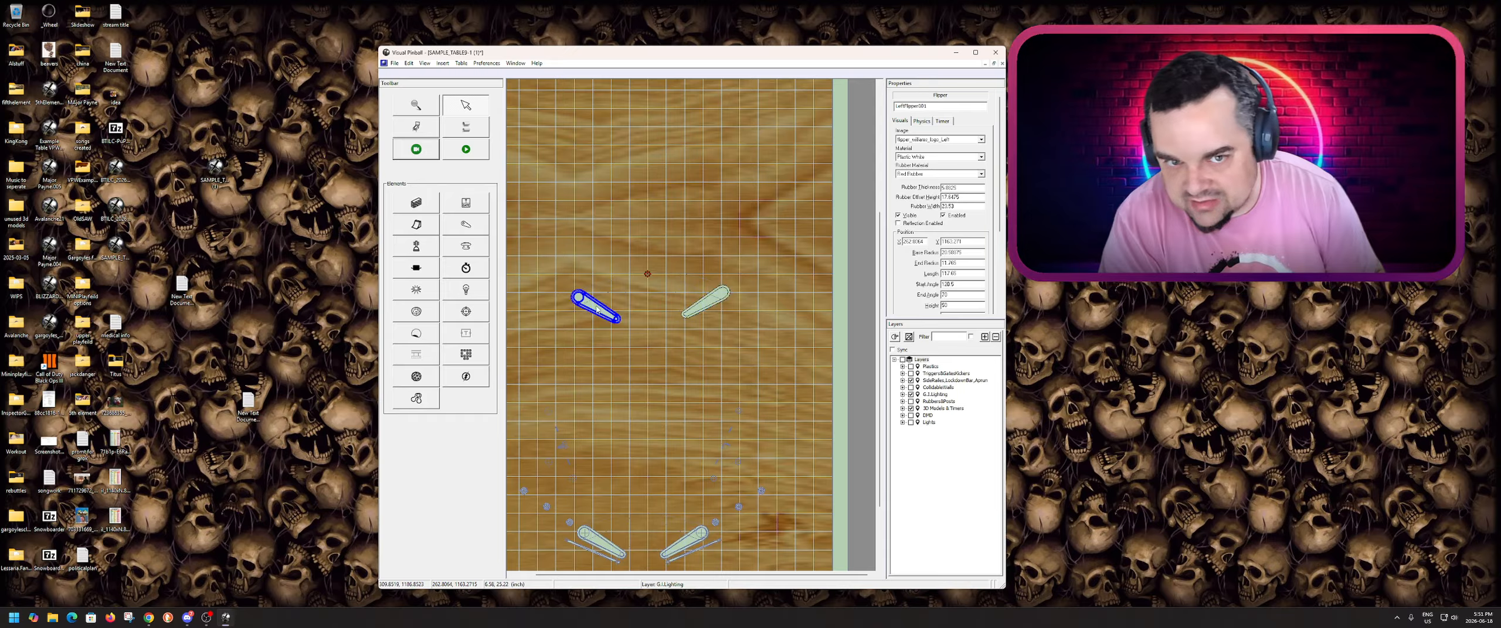
drag(933, 107, 922, 110)
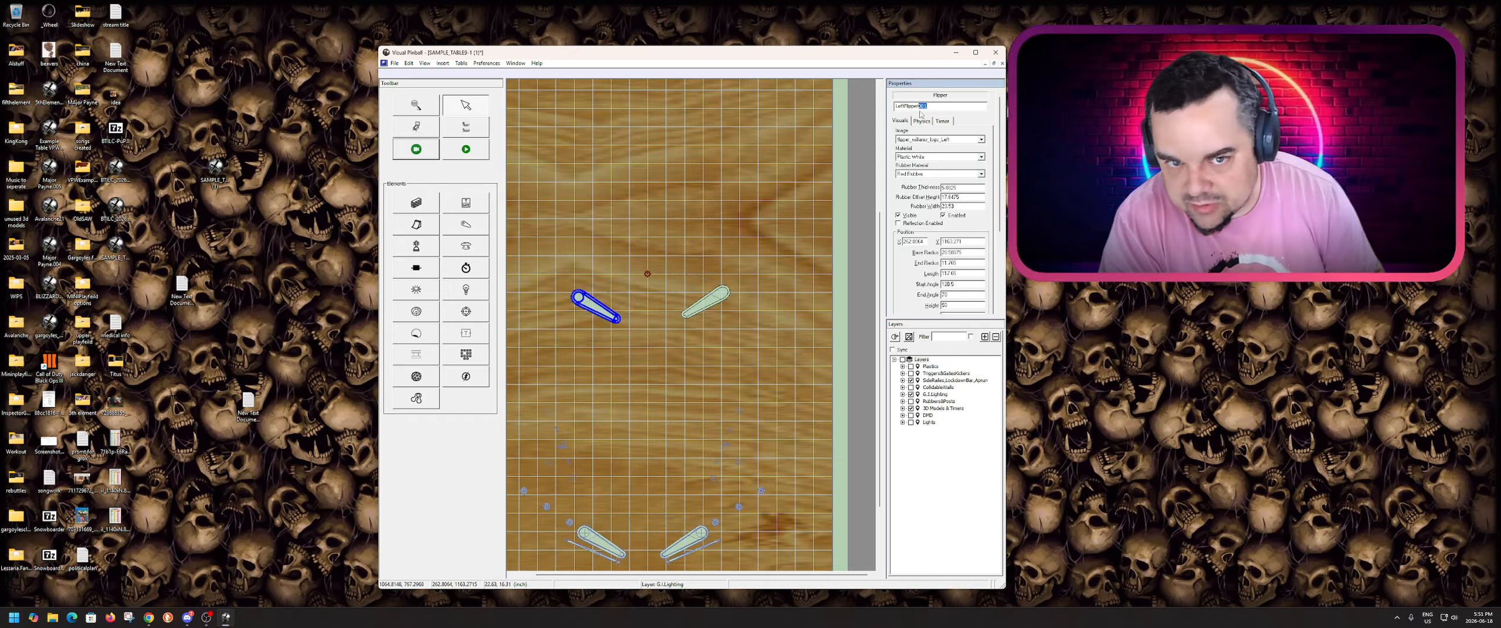
text(2)
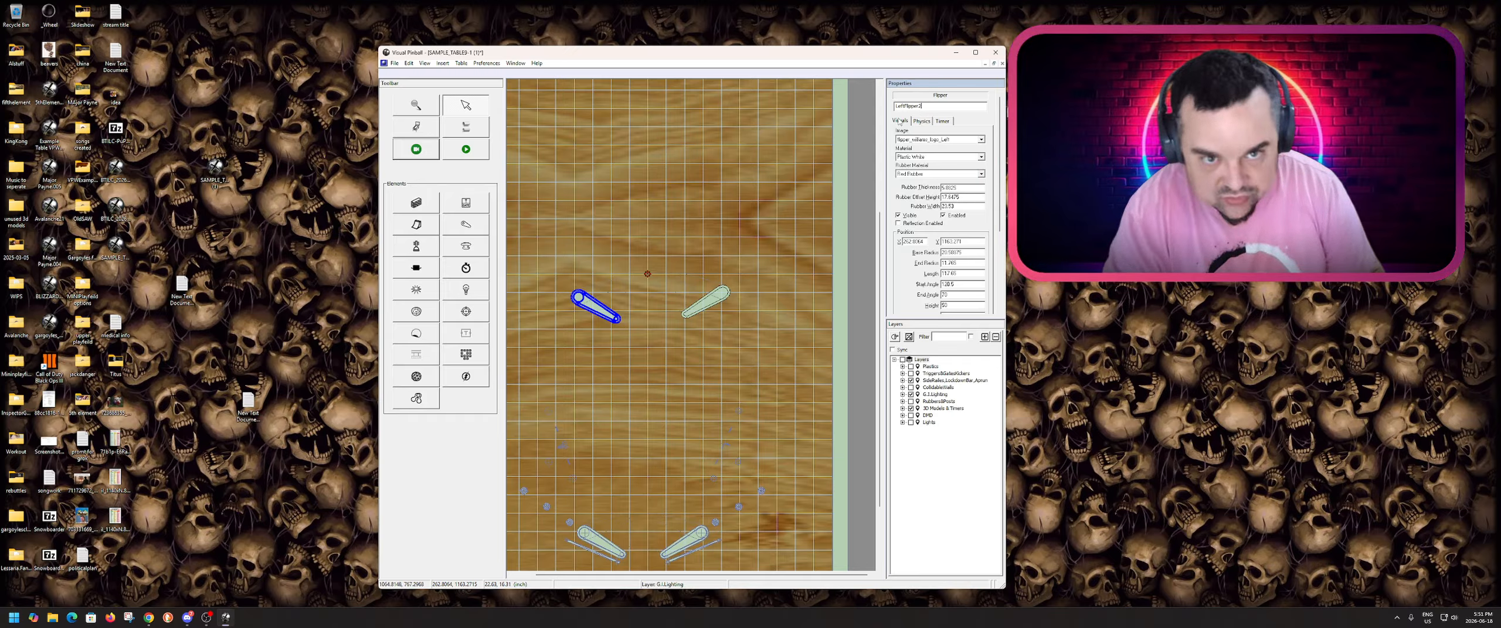
click(737, 181)
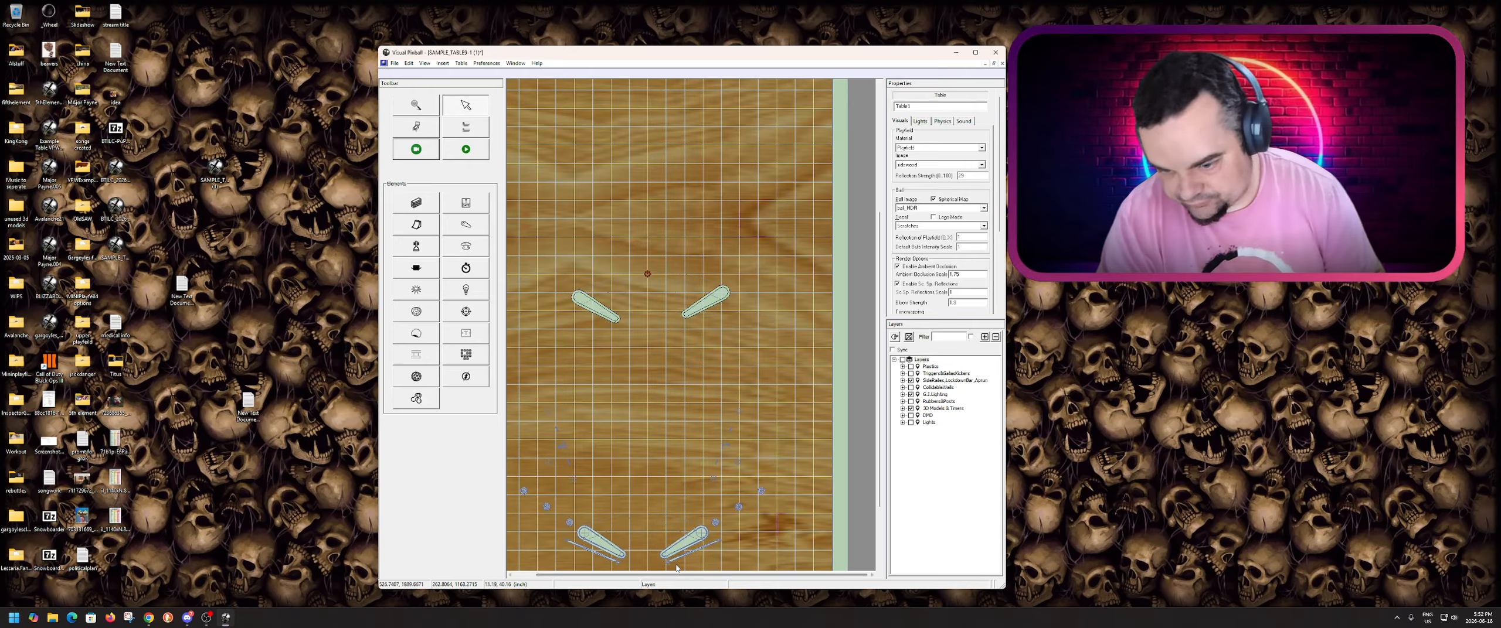
- Copy the lower right flipper's name, RightFlipper, and search for it in the table script
click(682, 548)
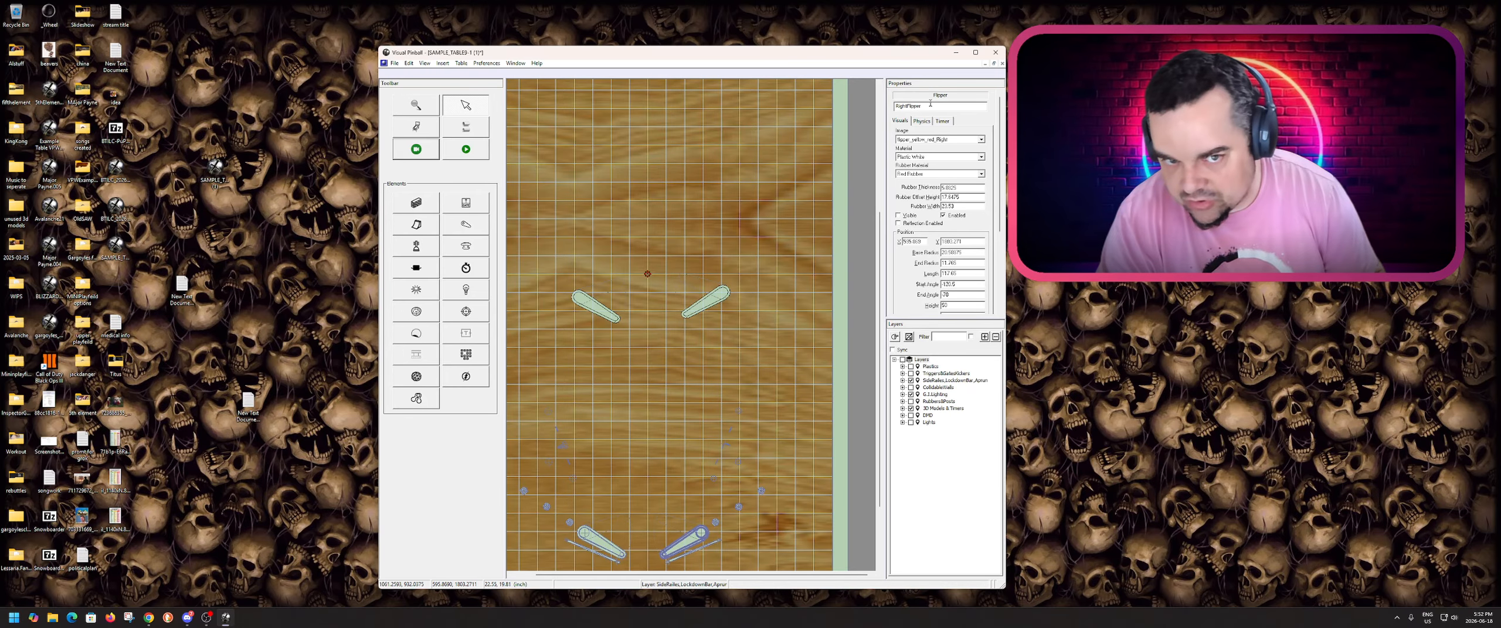
drag(928, 107, 894, 106)
key(ctrl+c)
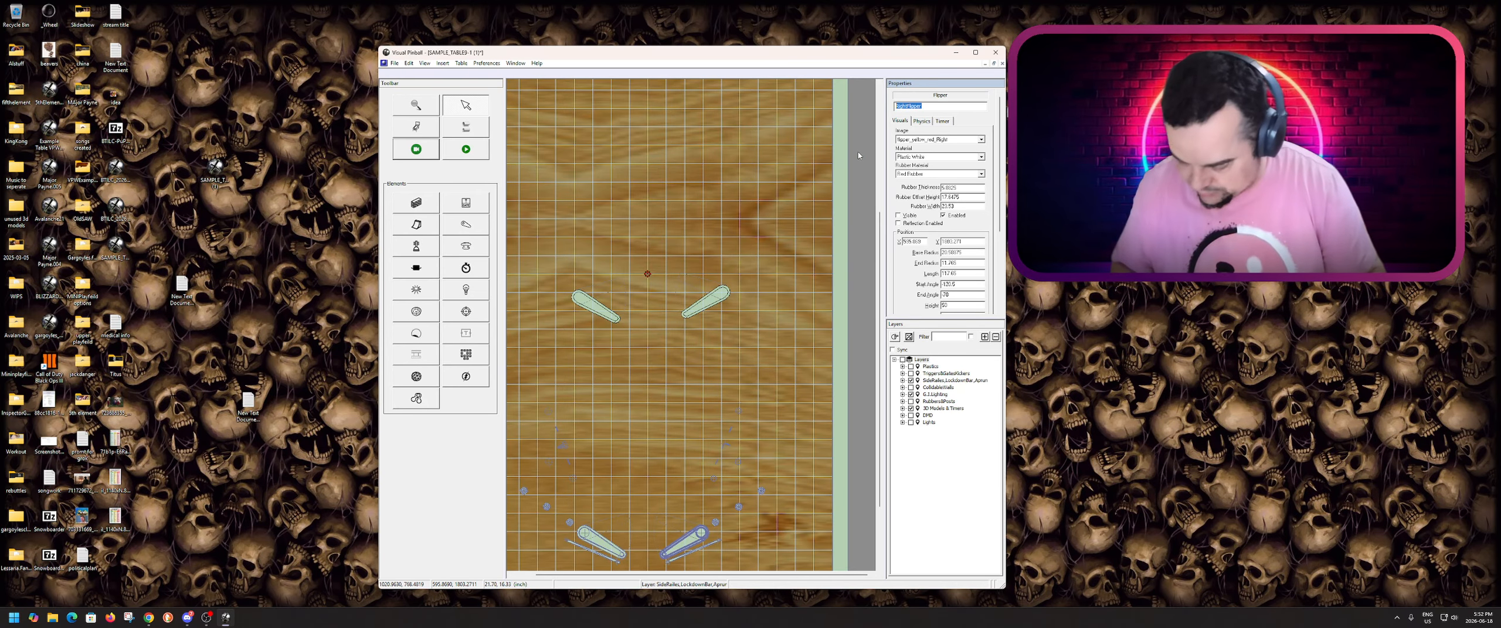
click(466, 127)
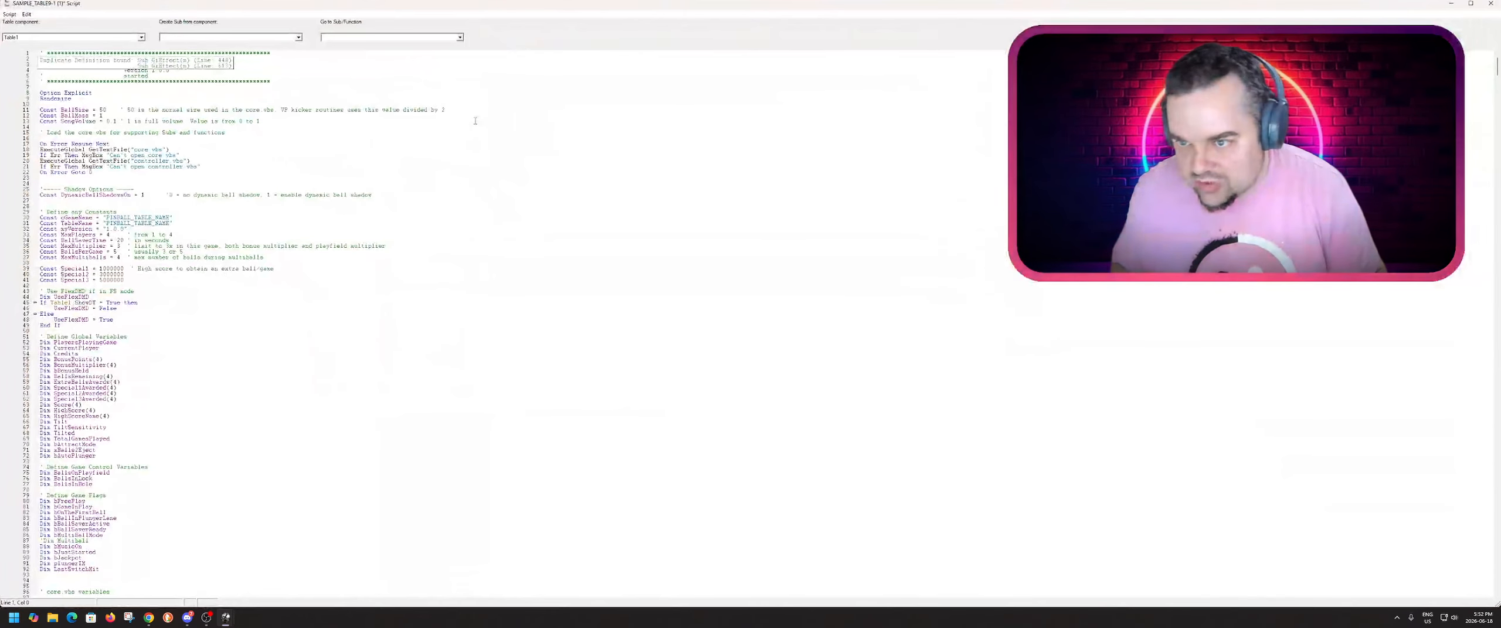
click(28, 15)
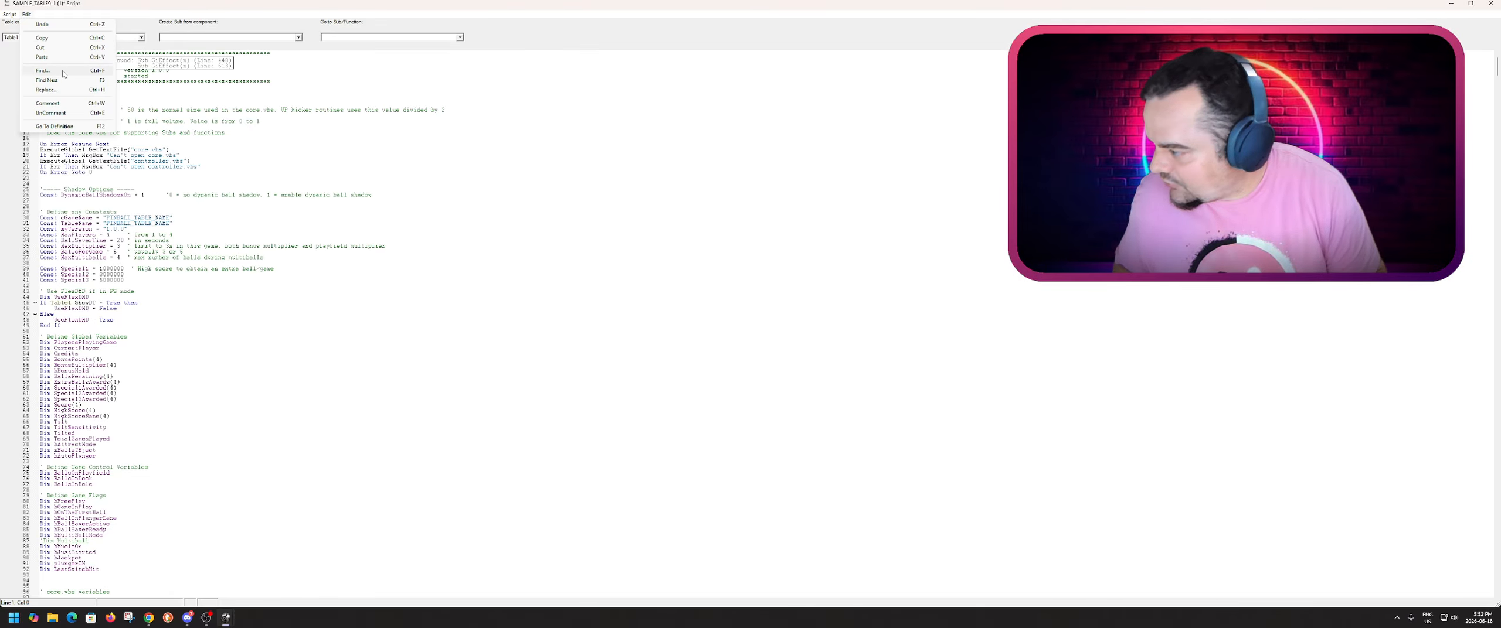
click(42, 71)
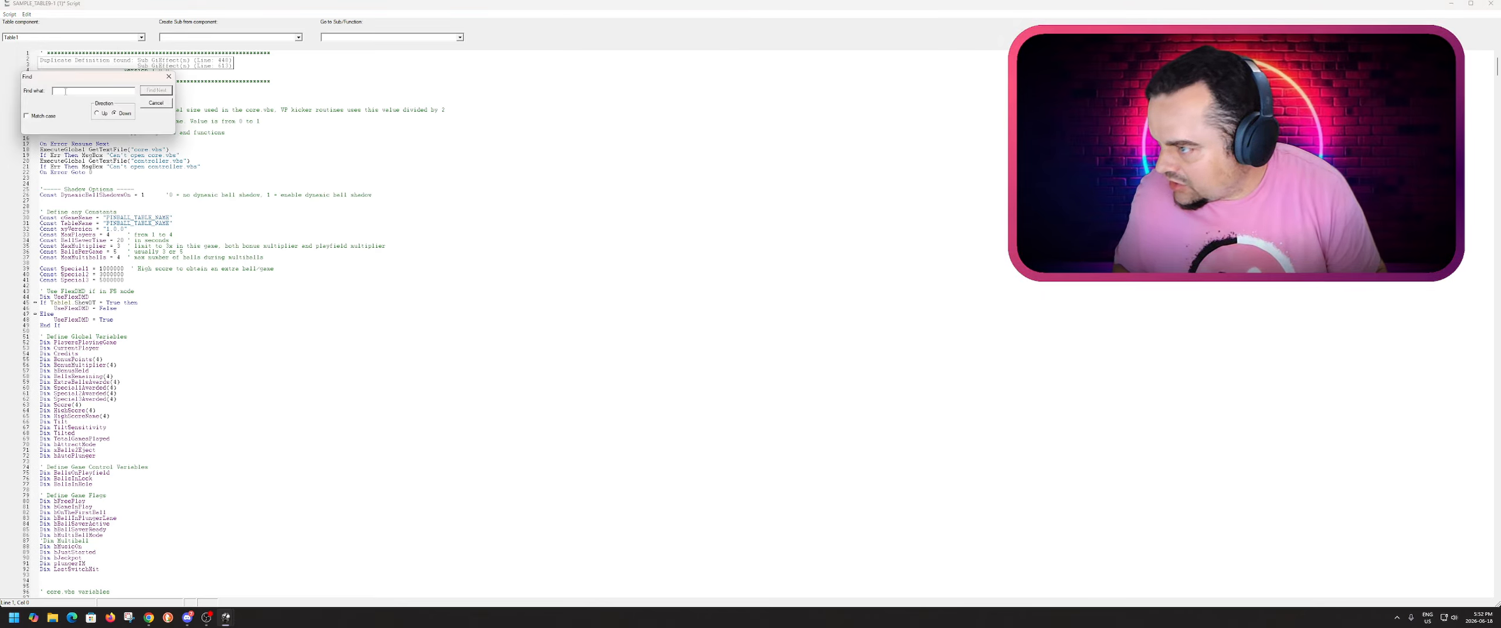
key(ctrl+v)
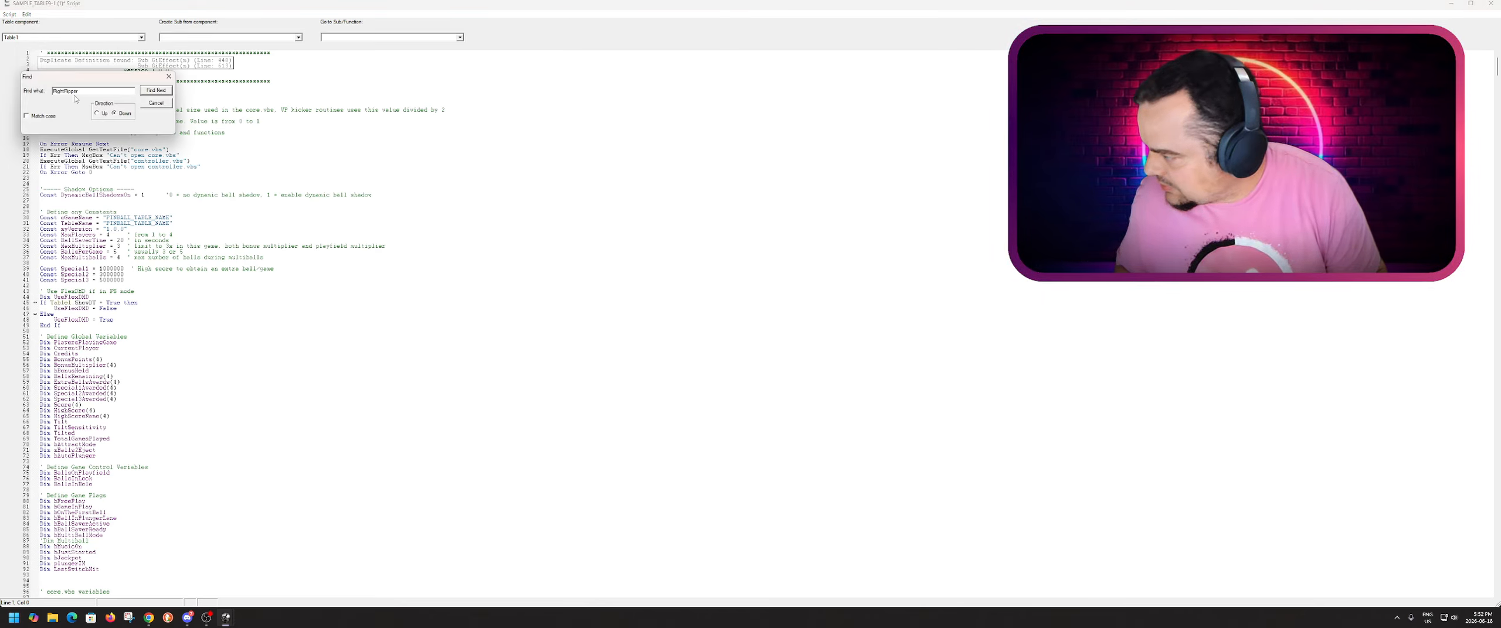
click(144, 92)
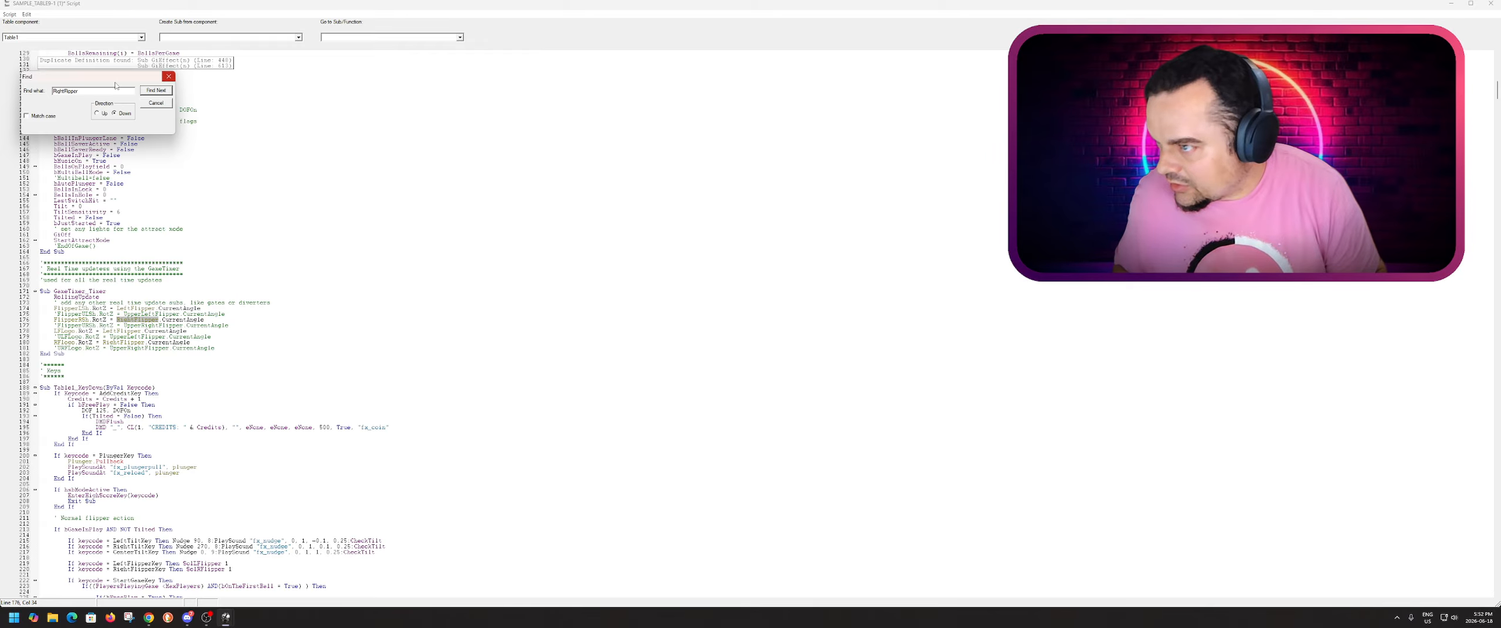
- Move the search dialog clear of the code and step through the RightFlipper occurrences to the SolRFlipper routine
drag(115, 79, 472, 163)
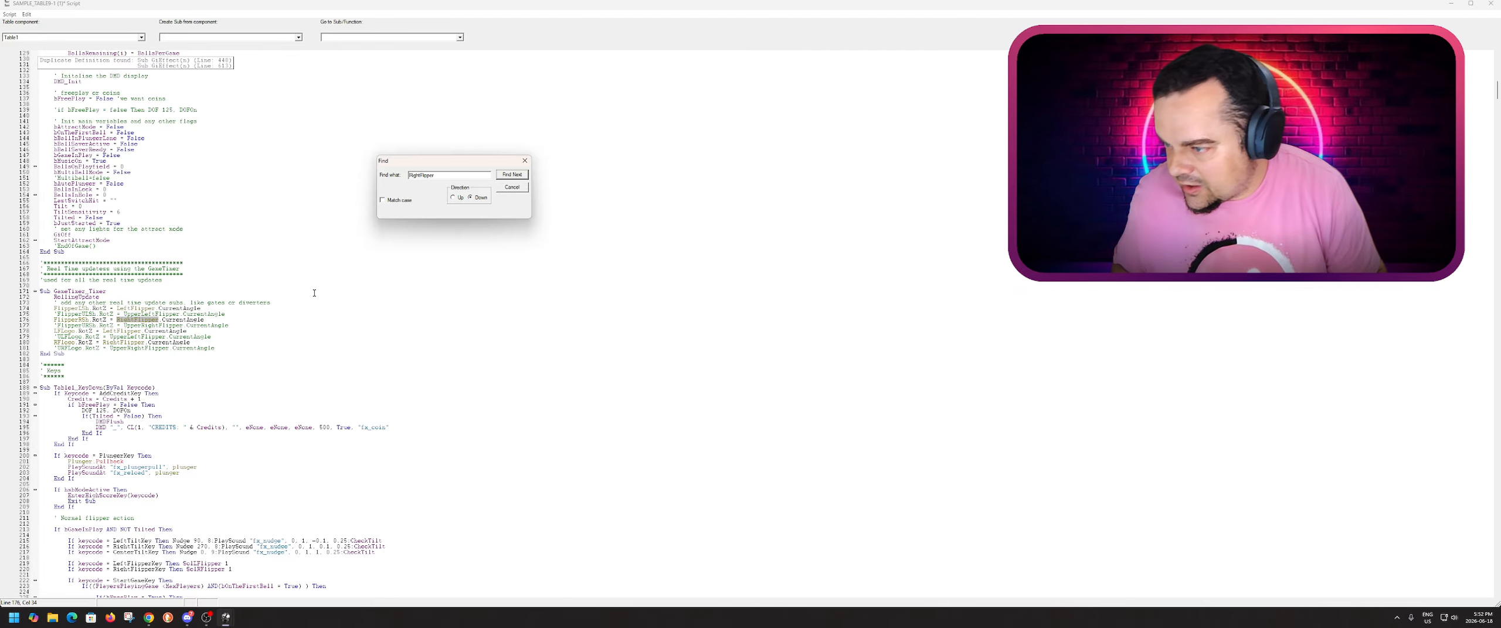
click(512, 174)
click(512, 175)
click(512, 175)
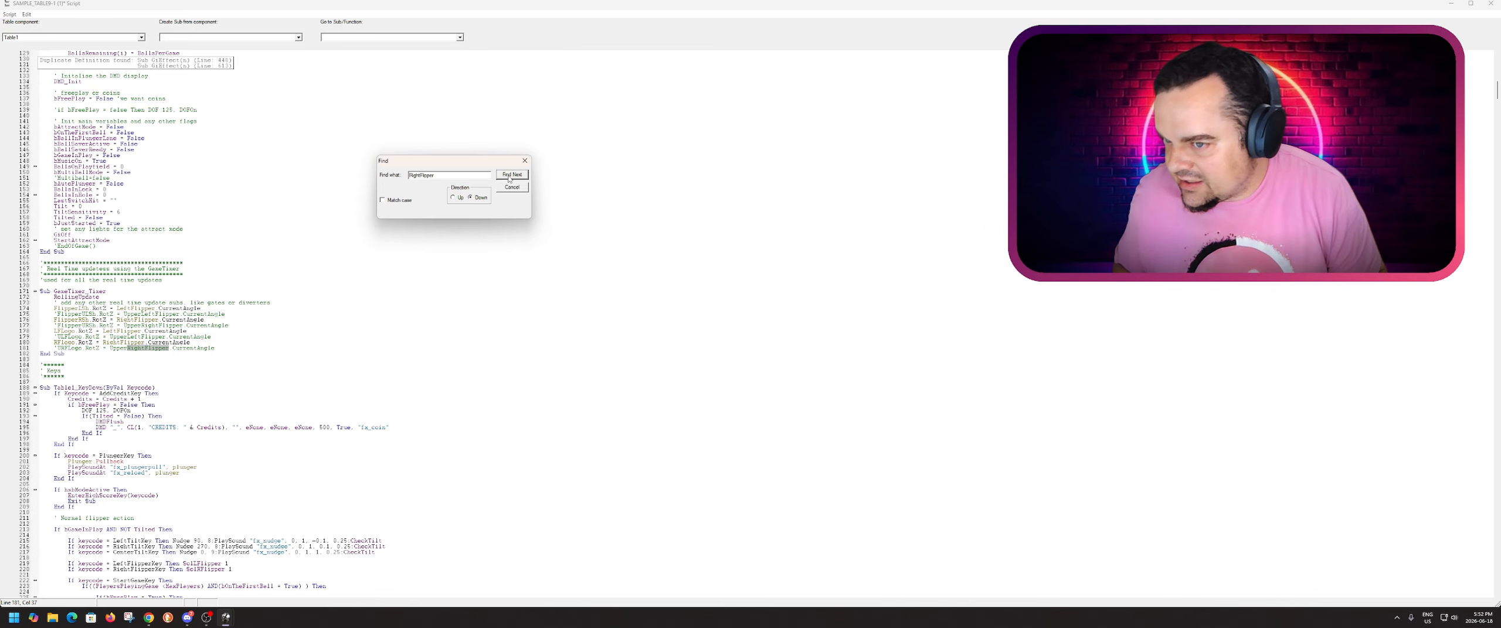
click(510, 175)
click(509, 179)
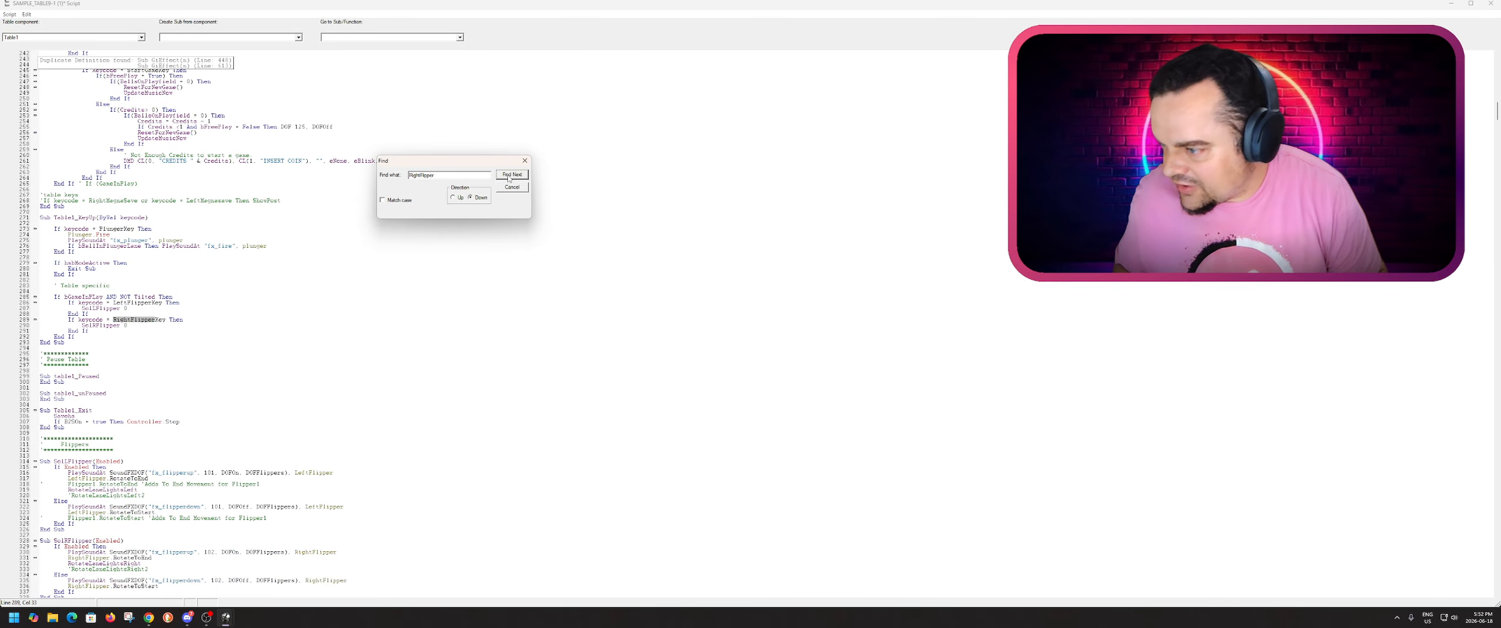
click(509, 179)
click(509, 179)
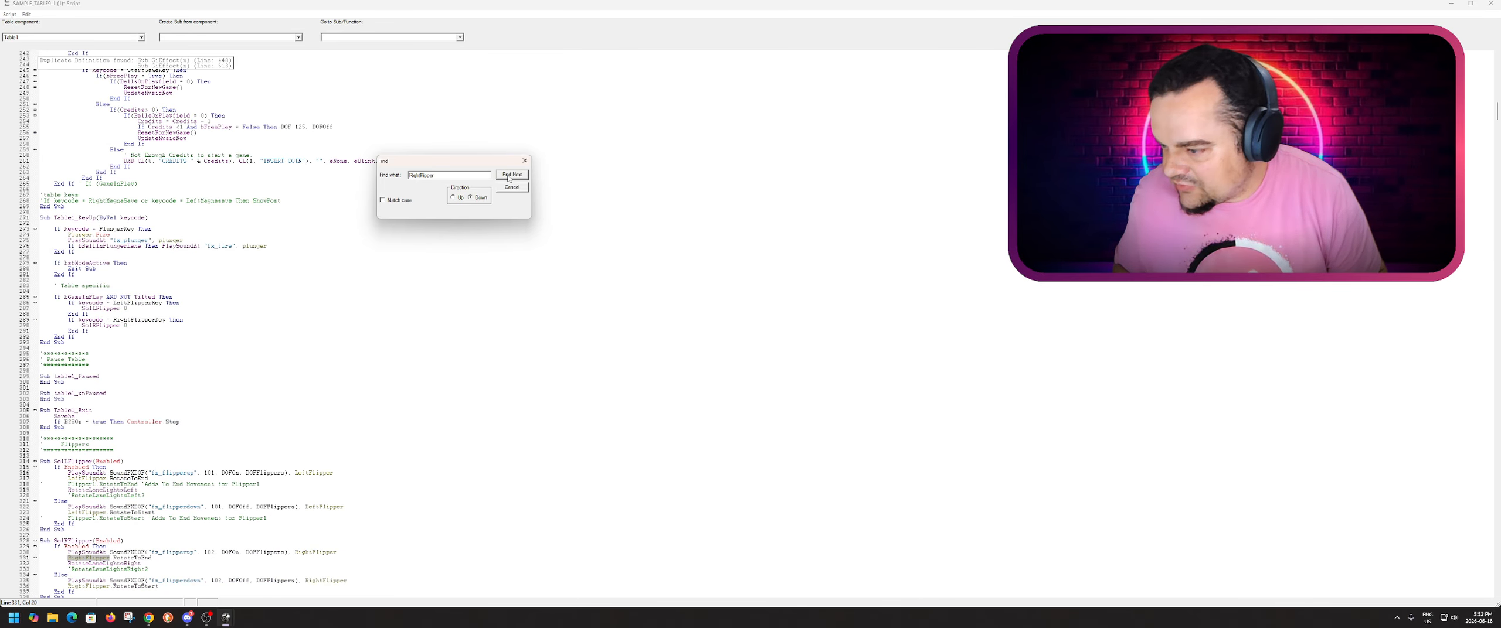
- In the SolLFlipper routine, duplicate the LeftFlipper RotateToEnd and RotateToStart lines for LeftFlipper2
scroll(196, 278, down, 10)
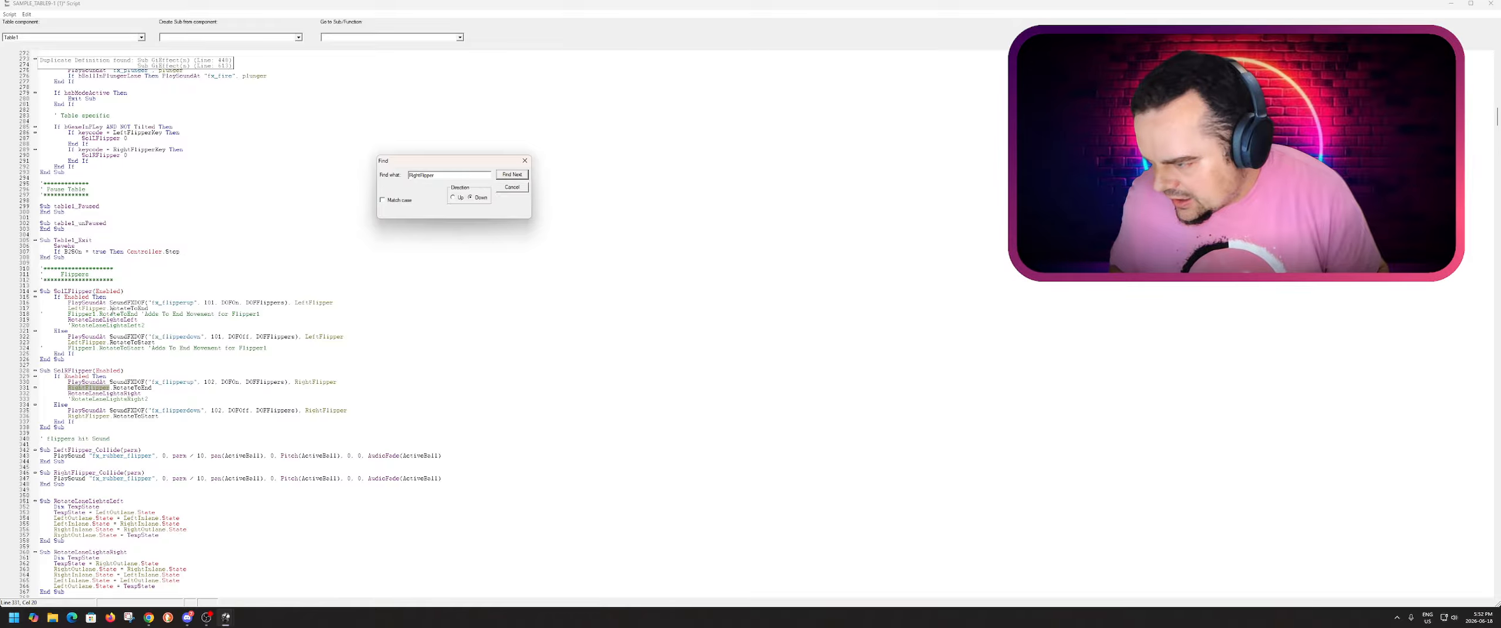
click(68, 308)
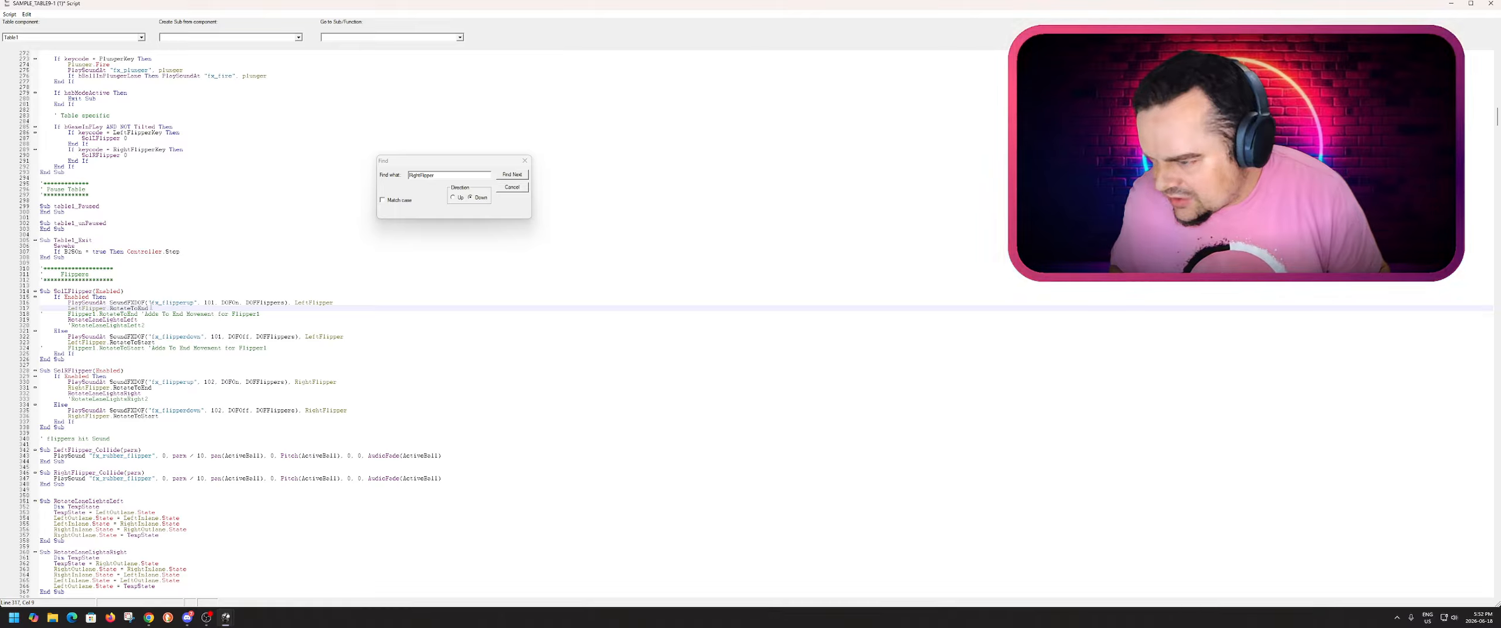
drag(150, 308, 34, 309)
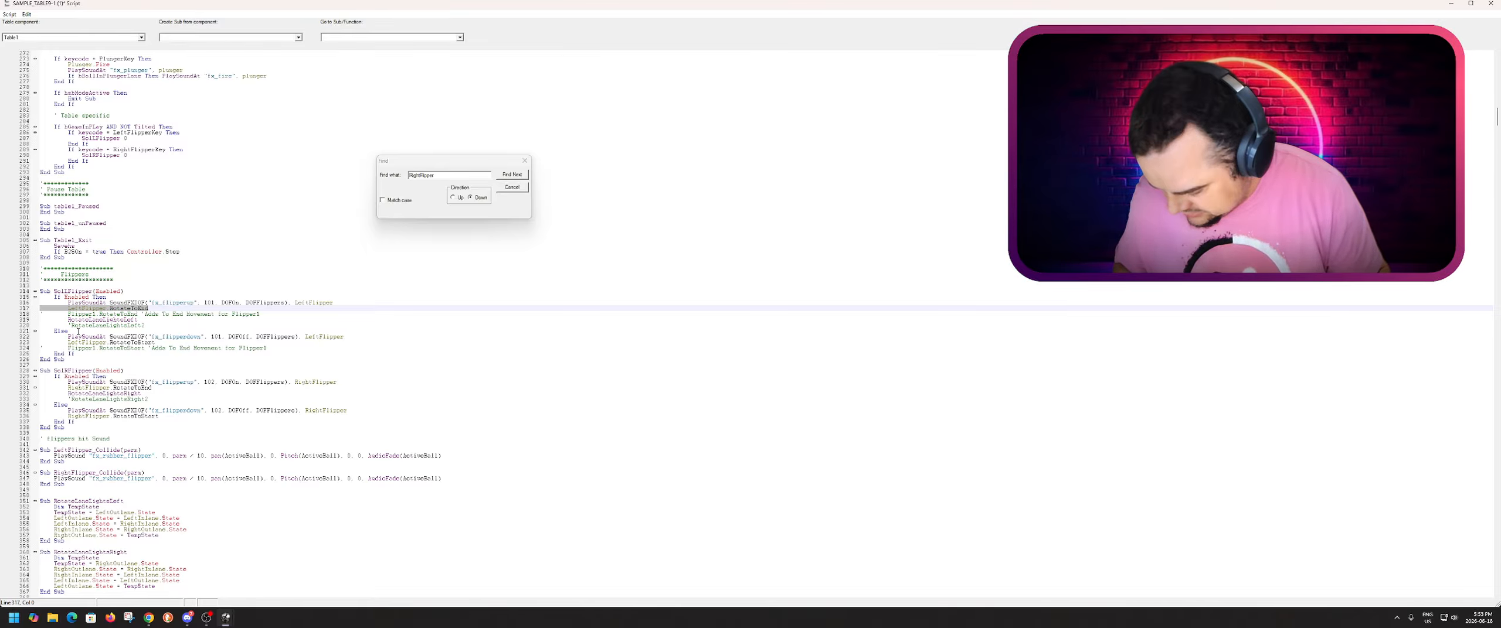
click(156, 308)
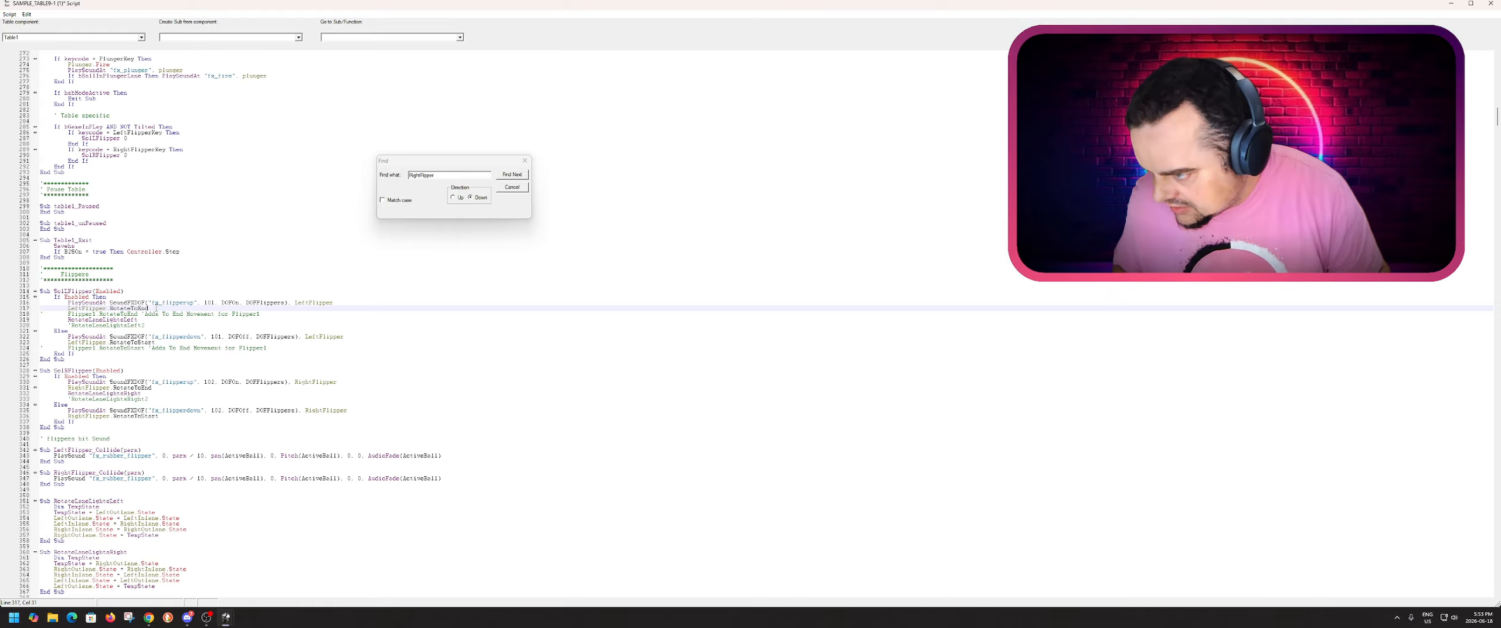
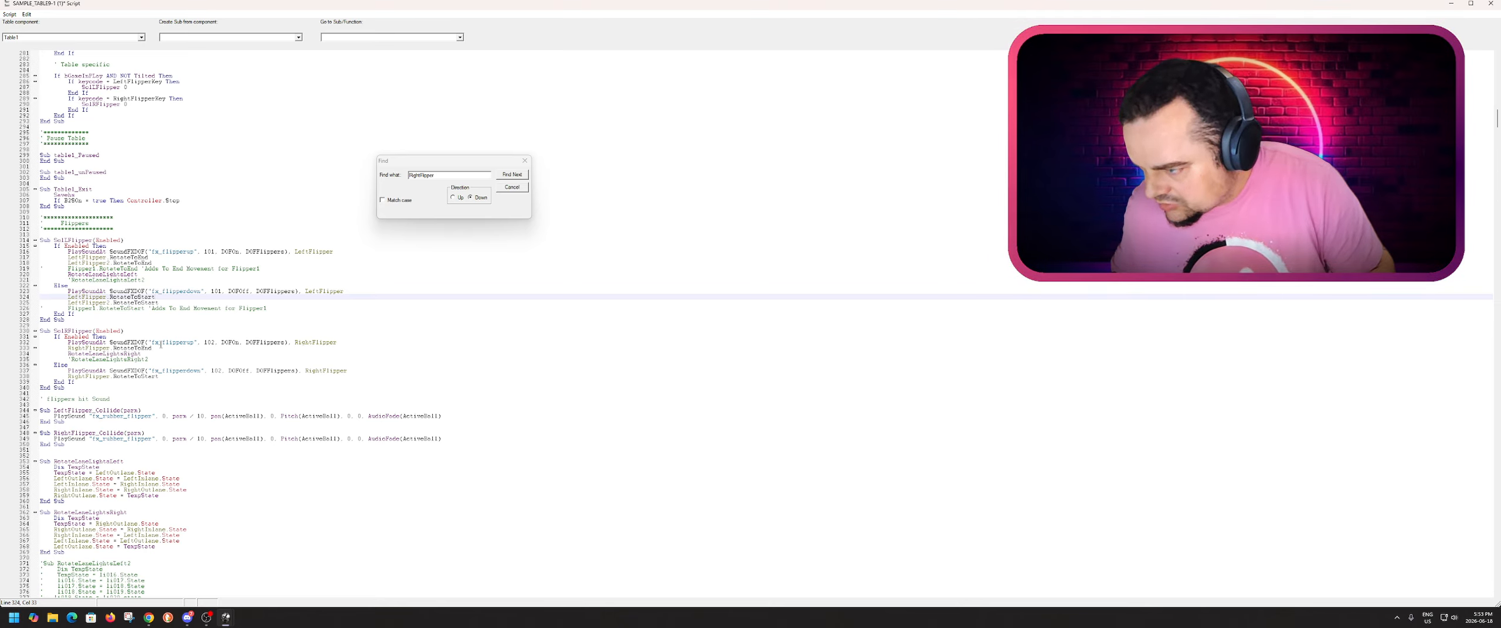
- Duplicate the RightFlipper.RotateToEnd line in the SolRFlipper routine and change the copy to RightFlipper2
drag(153, 349, 41, 351)
key(ctrl+c)
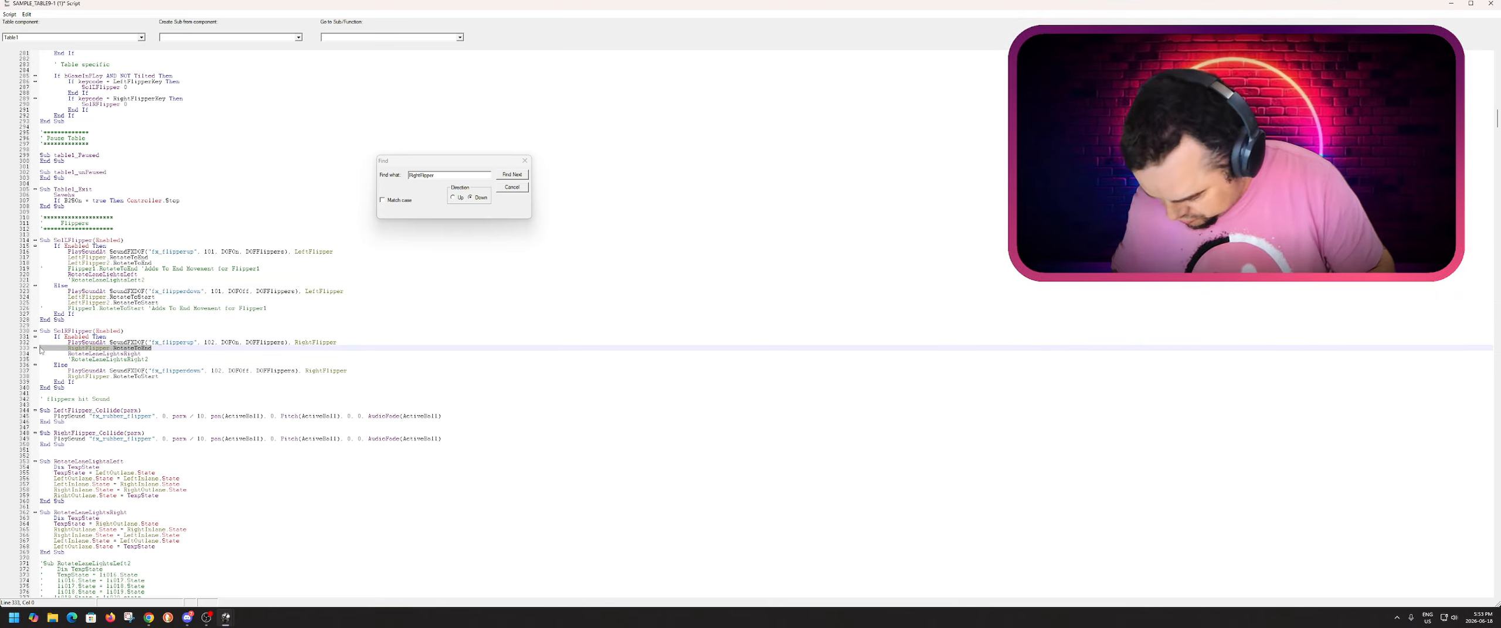
click(160, 348)
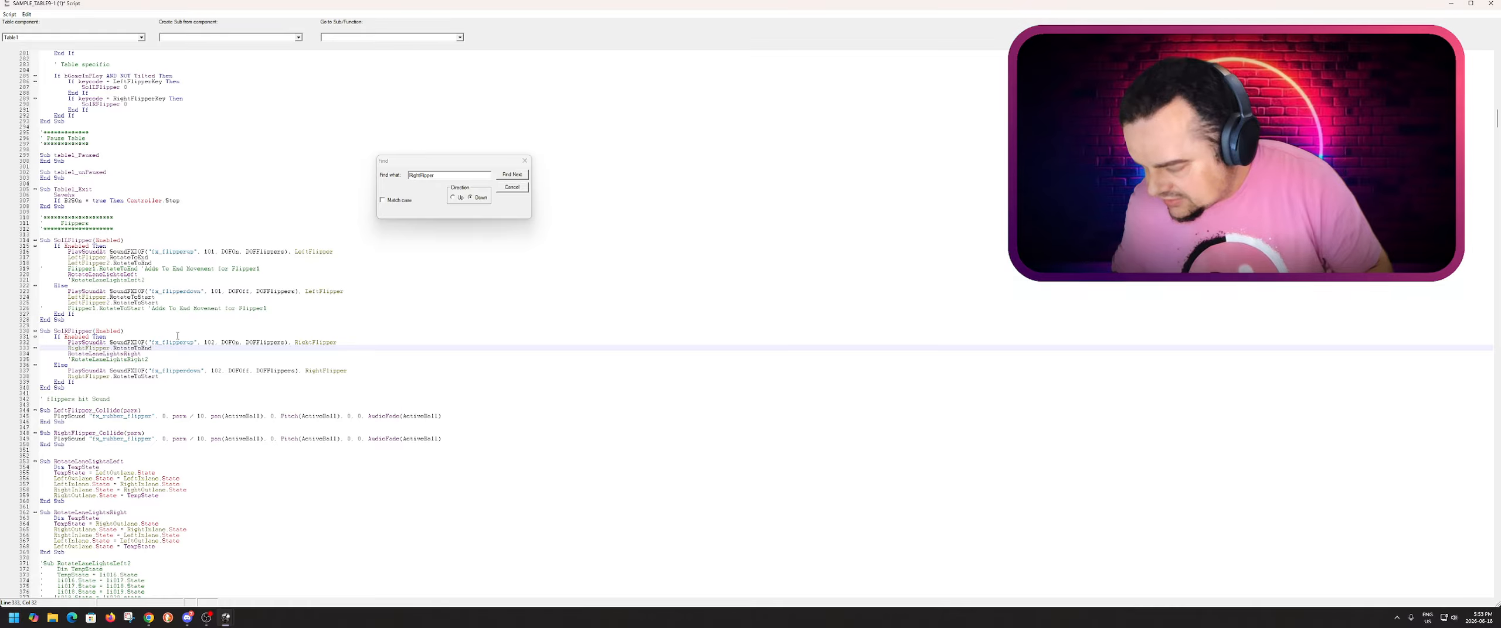
key(Return)
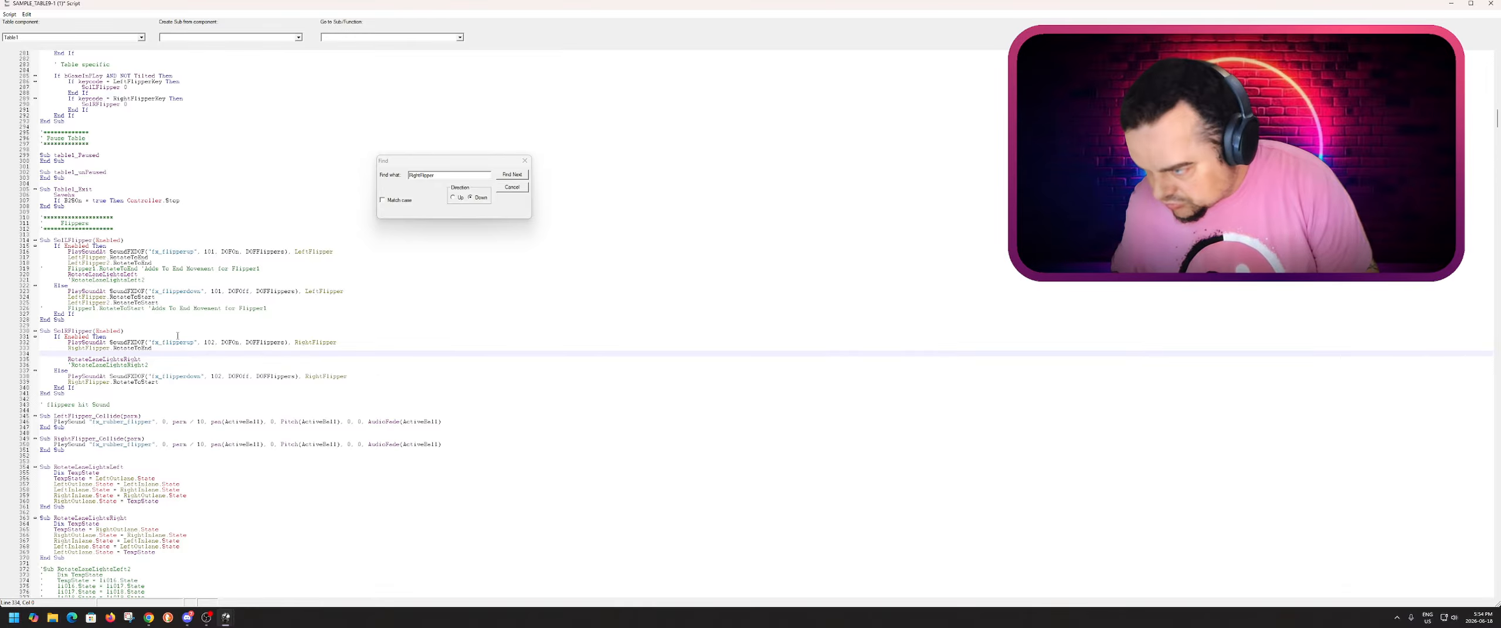
key(ctrl+v)
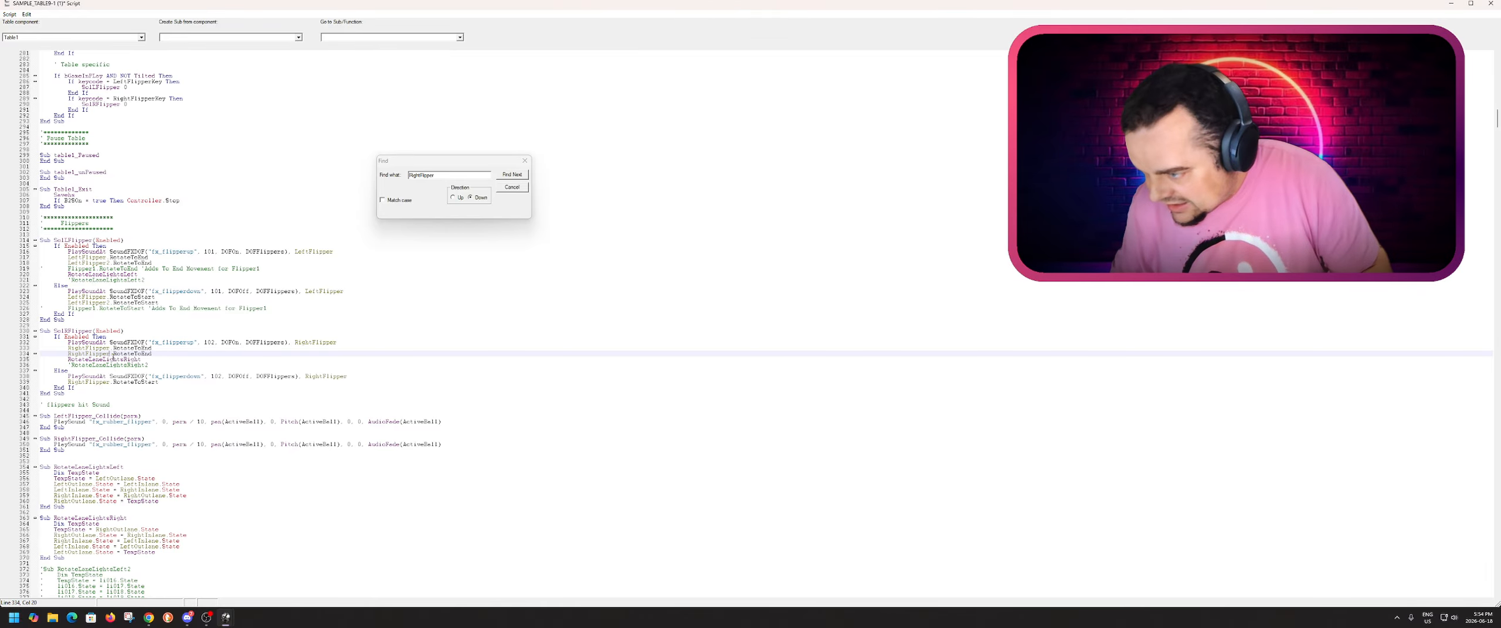
text(2)
click(192, 351)
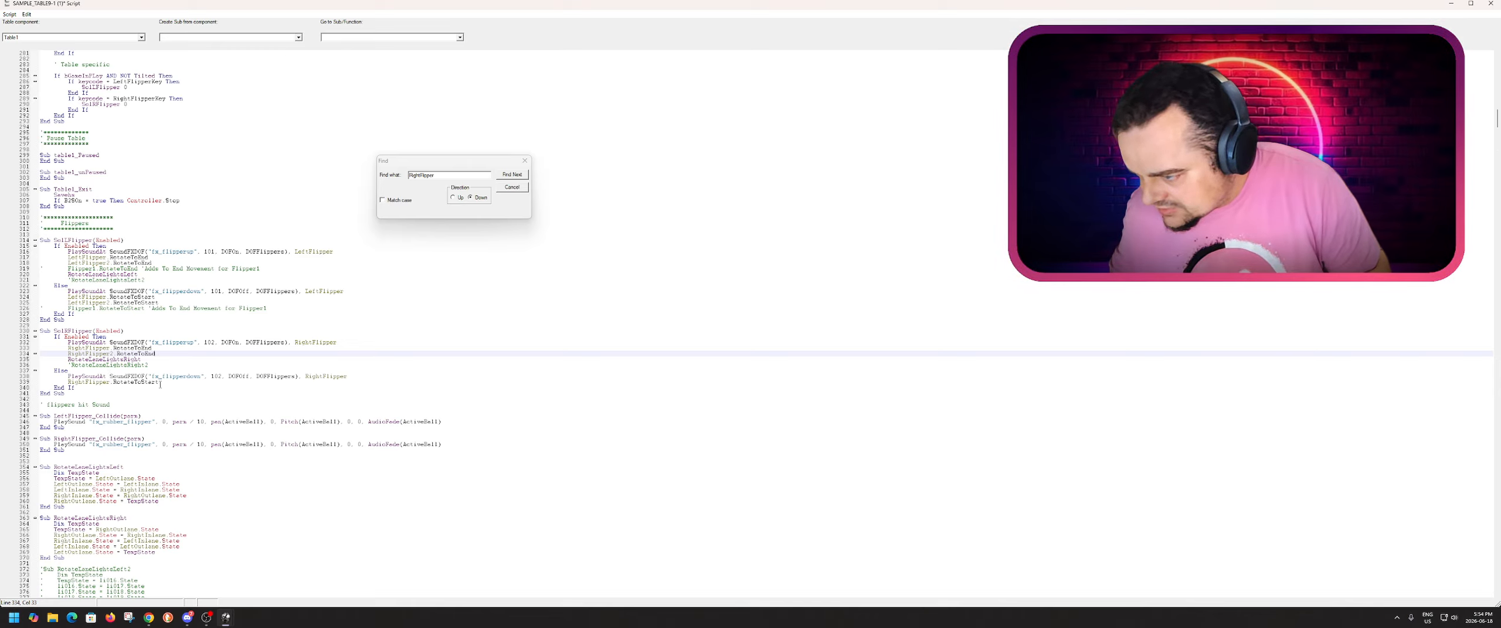
- Duplicate the RightFlipper.RotateToStart line in the Else branch of SolRFlipper and change the copy to RightFlipper2
drag(160, 383, 40, 382)
key(ctrl+c)
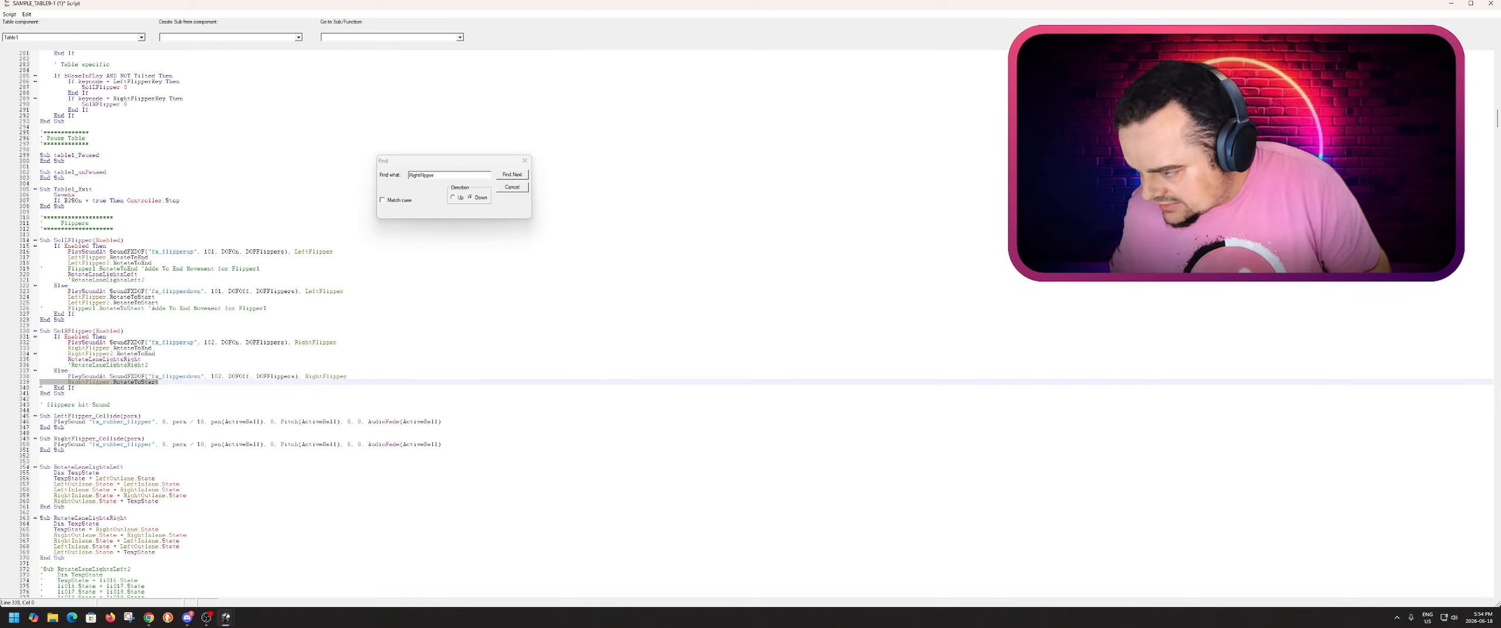
click(161, 386)
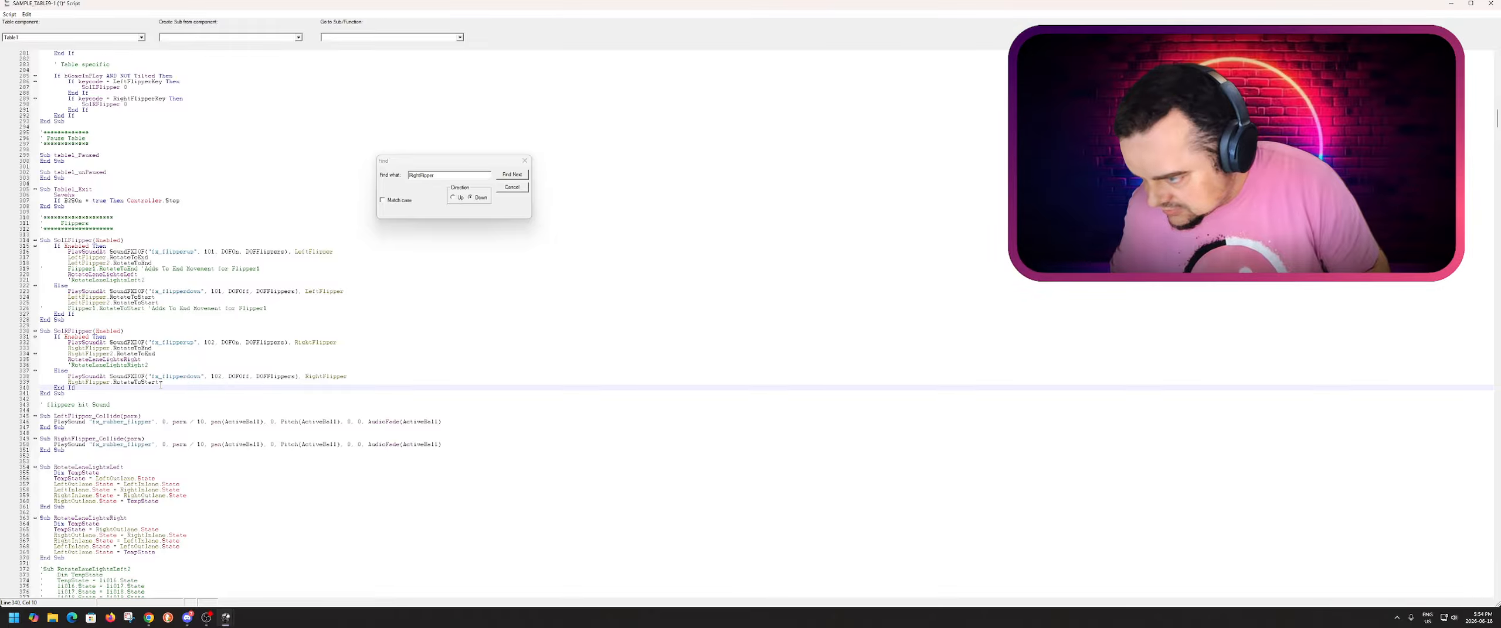
click(160, 382)
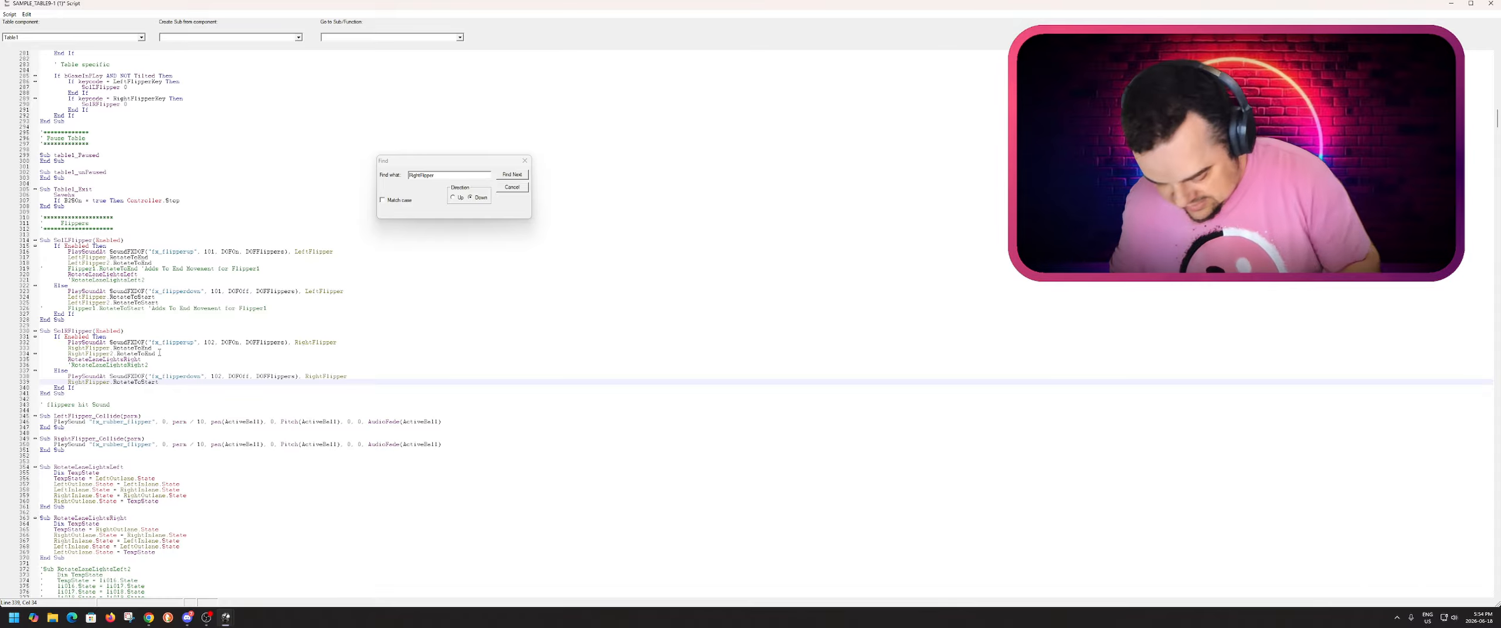
key(Return)
key(ctrl+v)
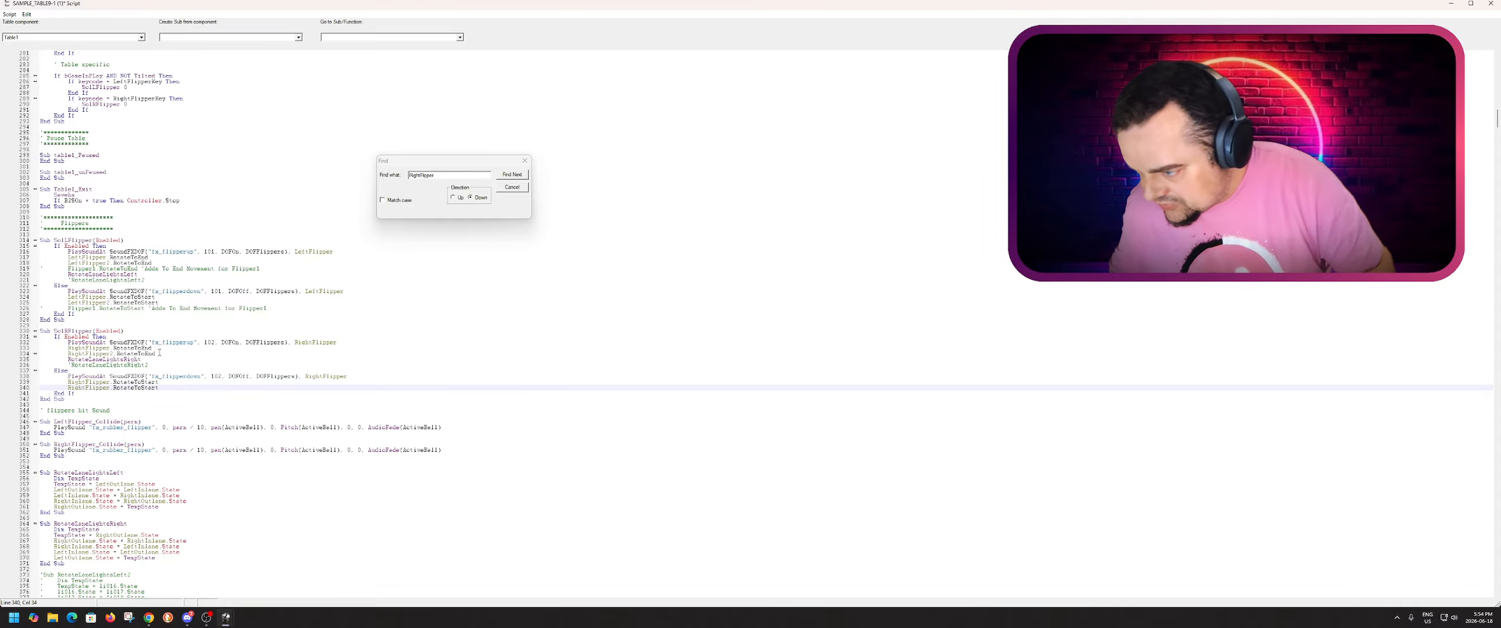
click(110, 394)
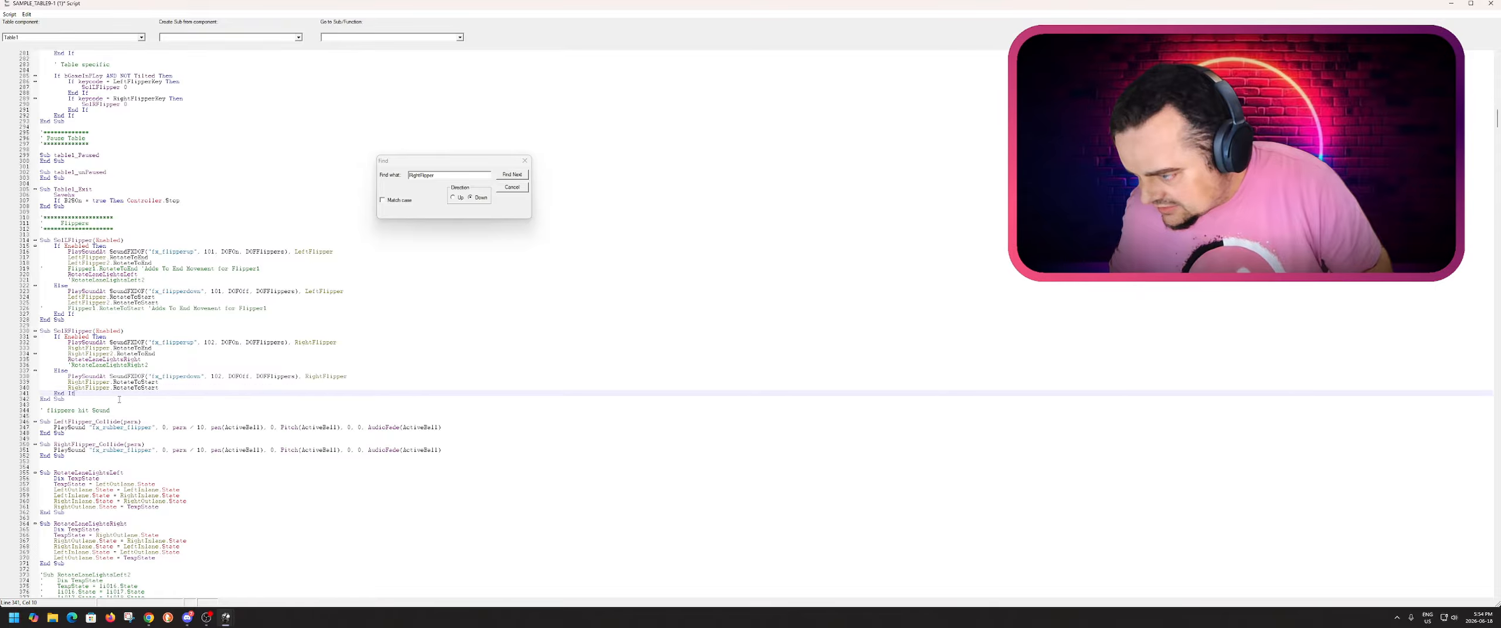
click(111, 387)
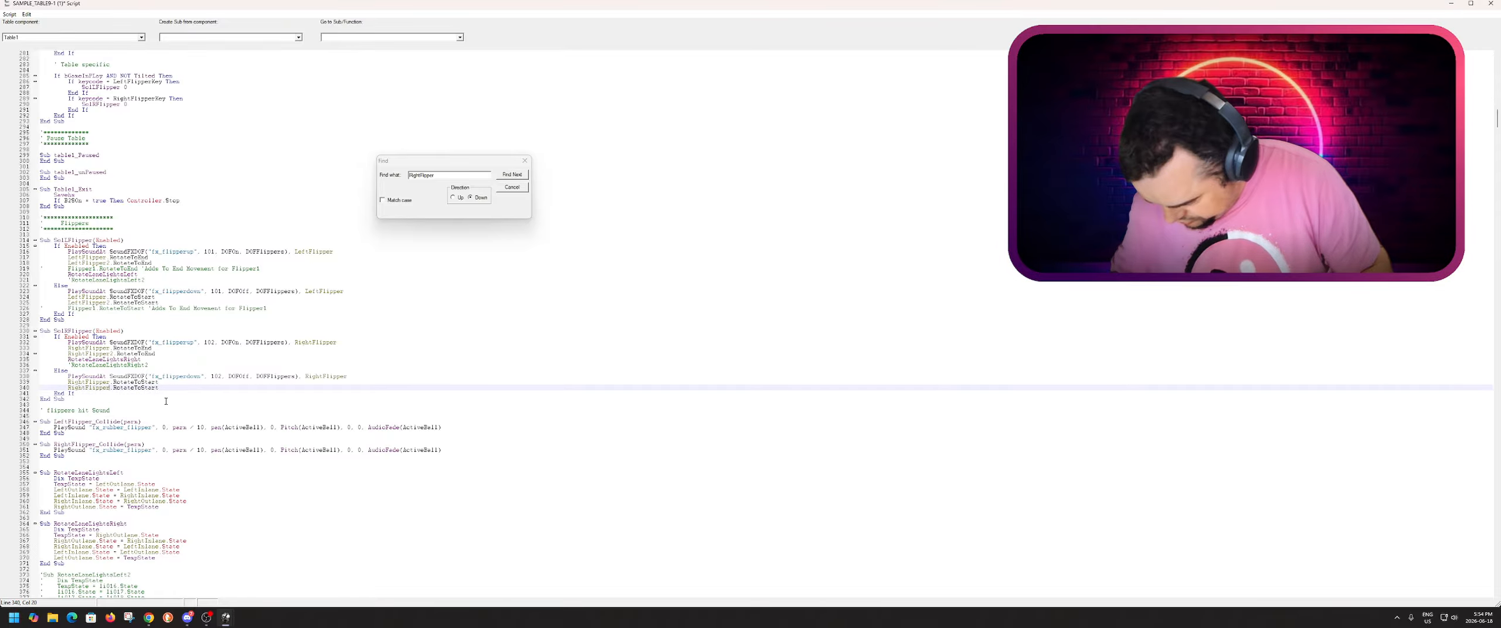
text(2)
click(229, 369)
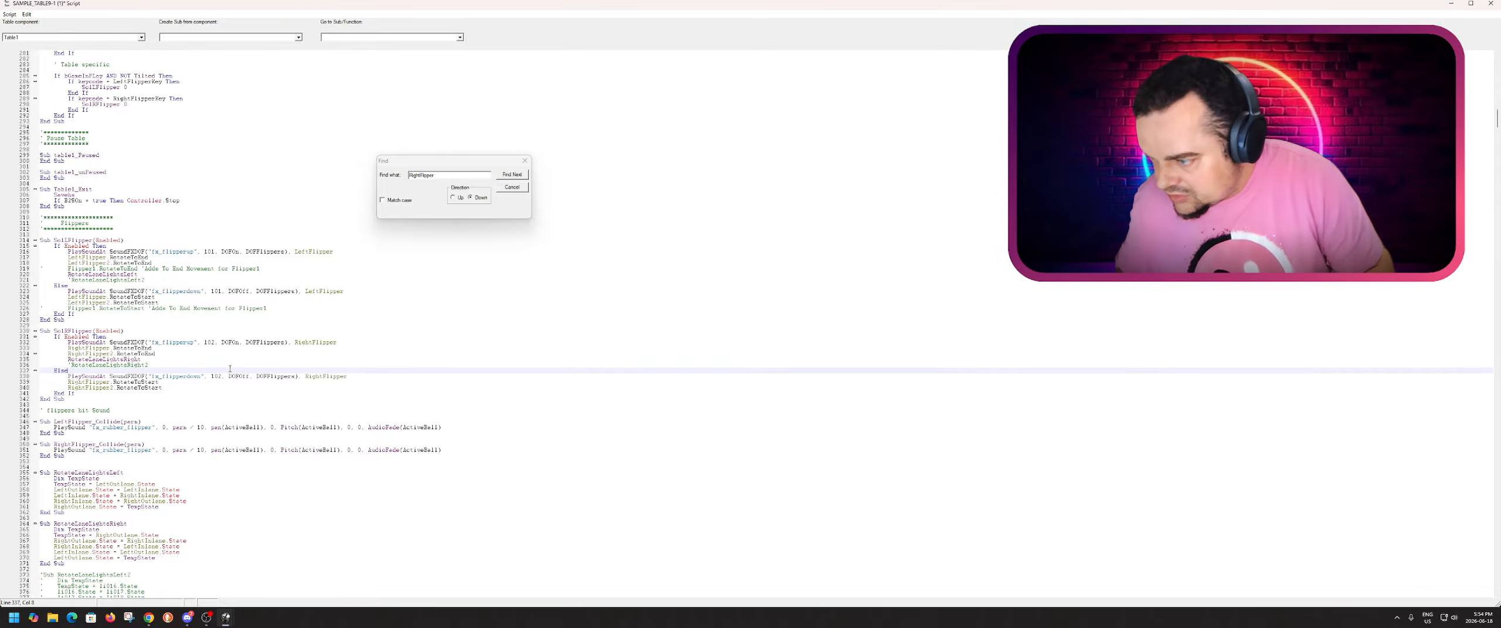
- Close the search dialog and the script window, and save the table
click(525, 160)
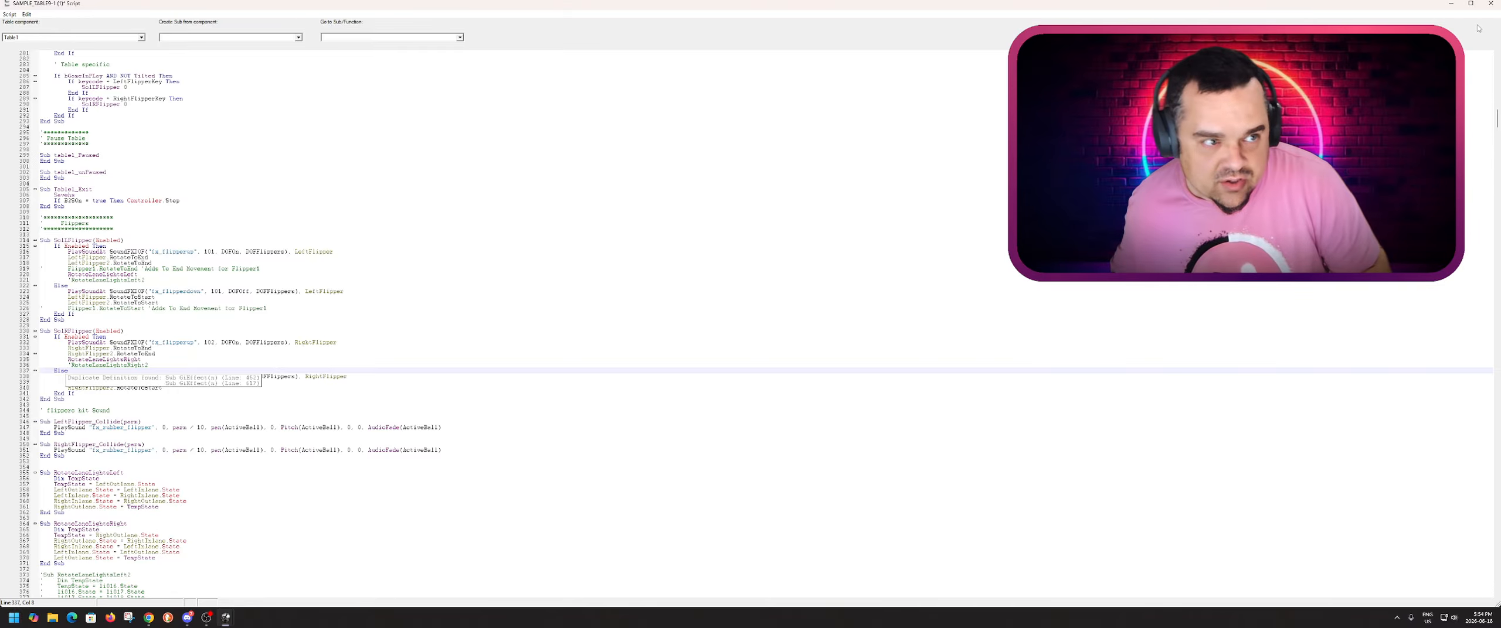
drag(1373, 7, 1270, 78)
click(1387, 74)
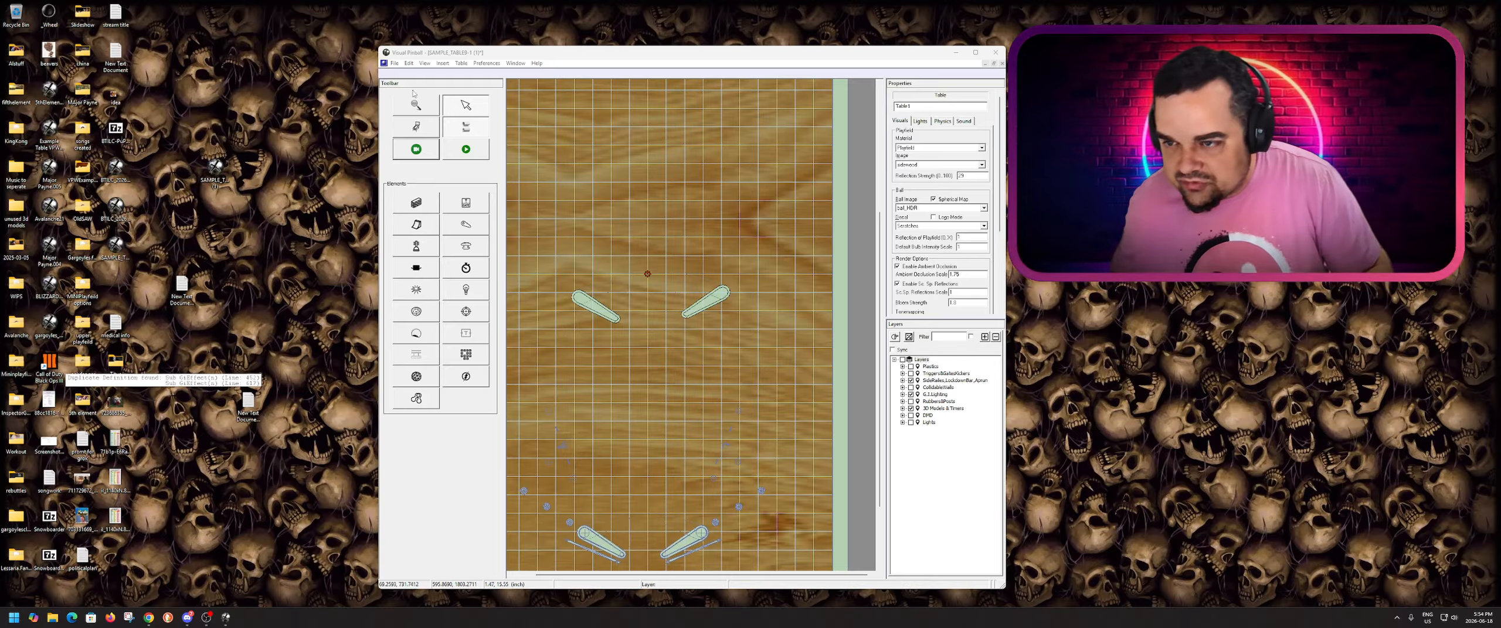
click(394, 63)
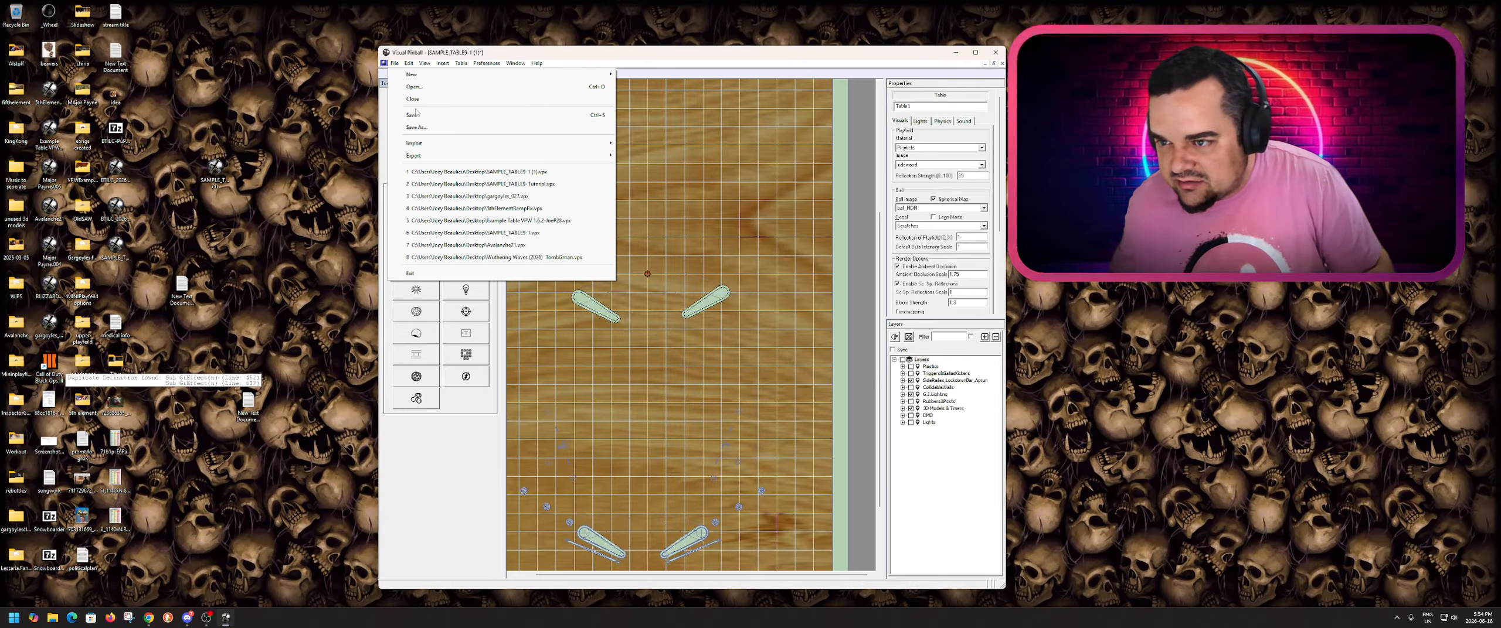
click(418, 117)
- Run a test game, launch a ball, try the left and right flippers, and return to the editor
click(477, 154)
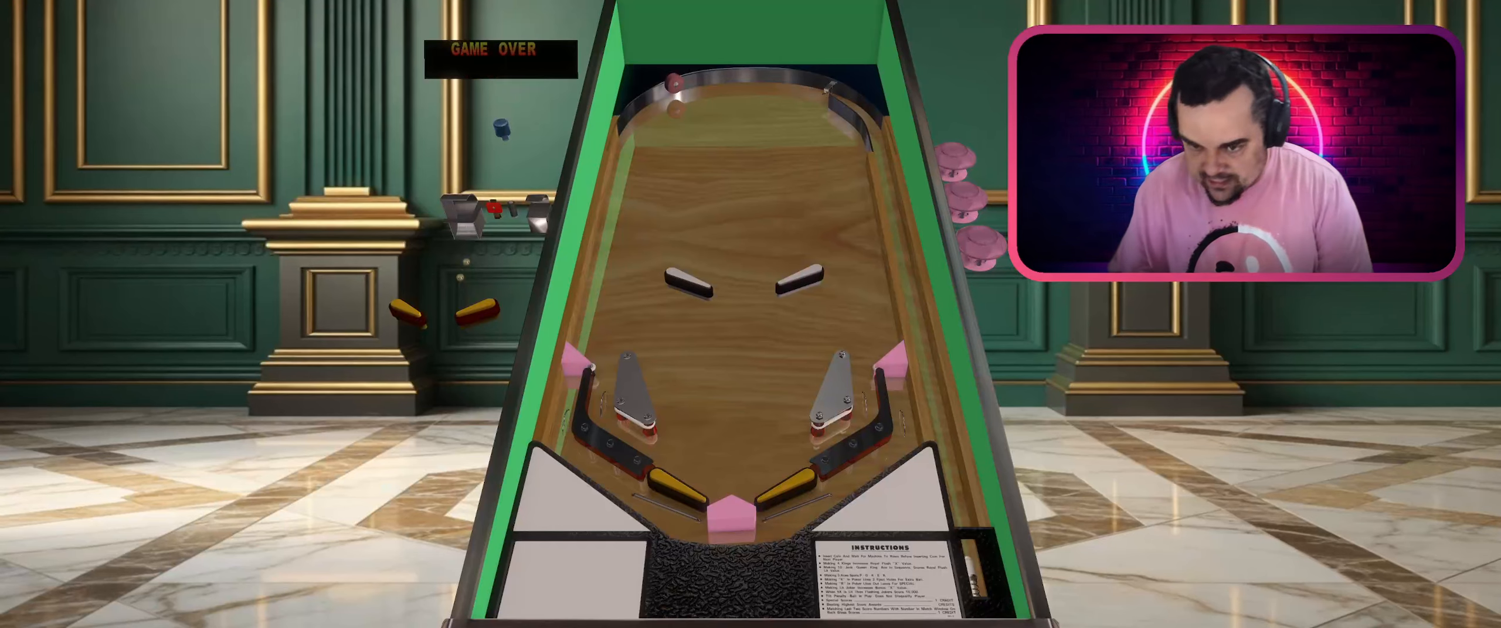
key(Shift_L)
key(Shift_R)
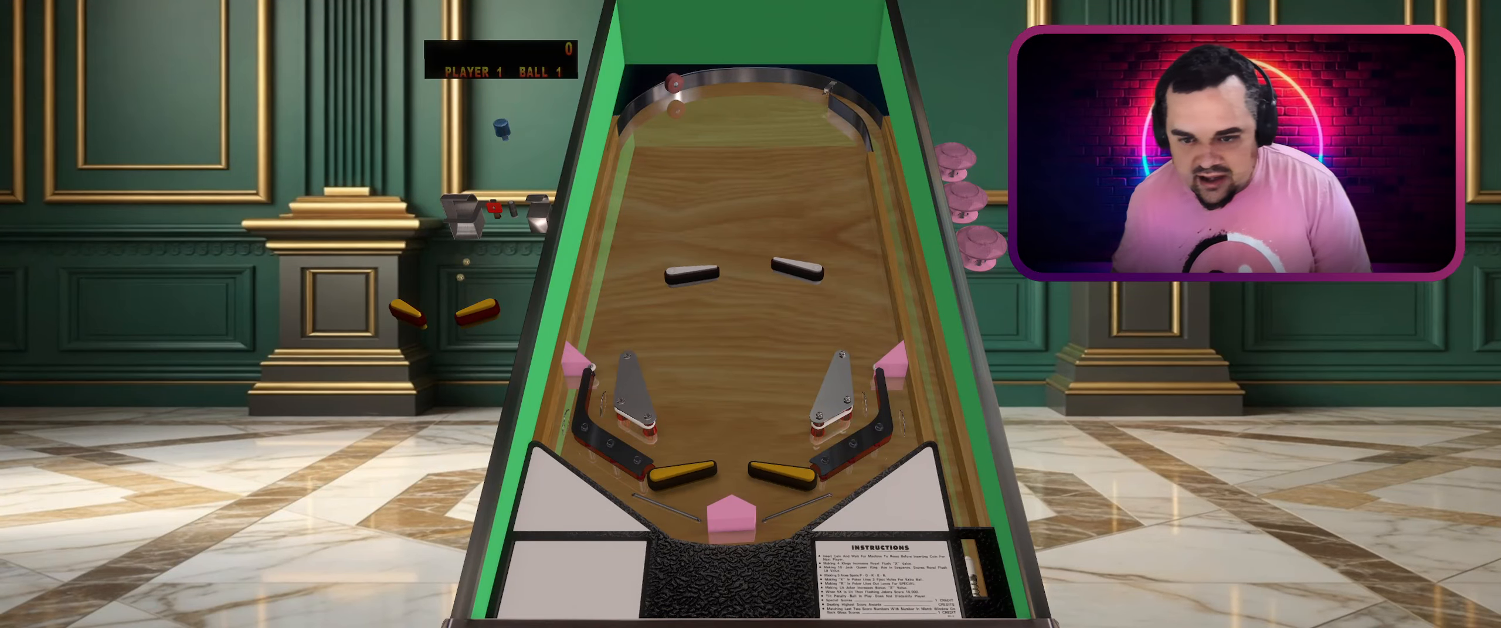
key(Shift_L)
key(Return)
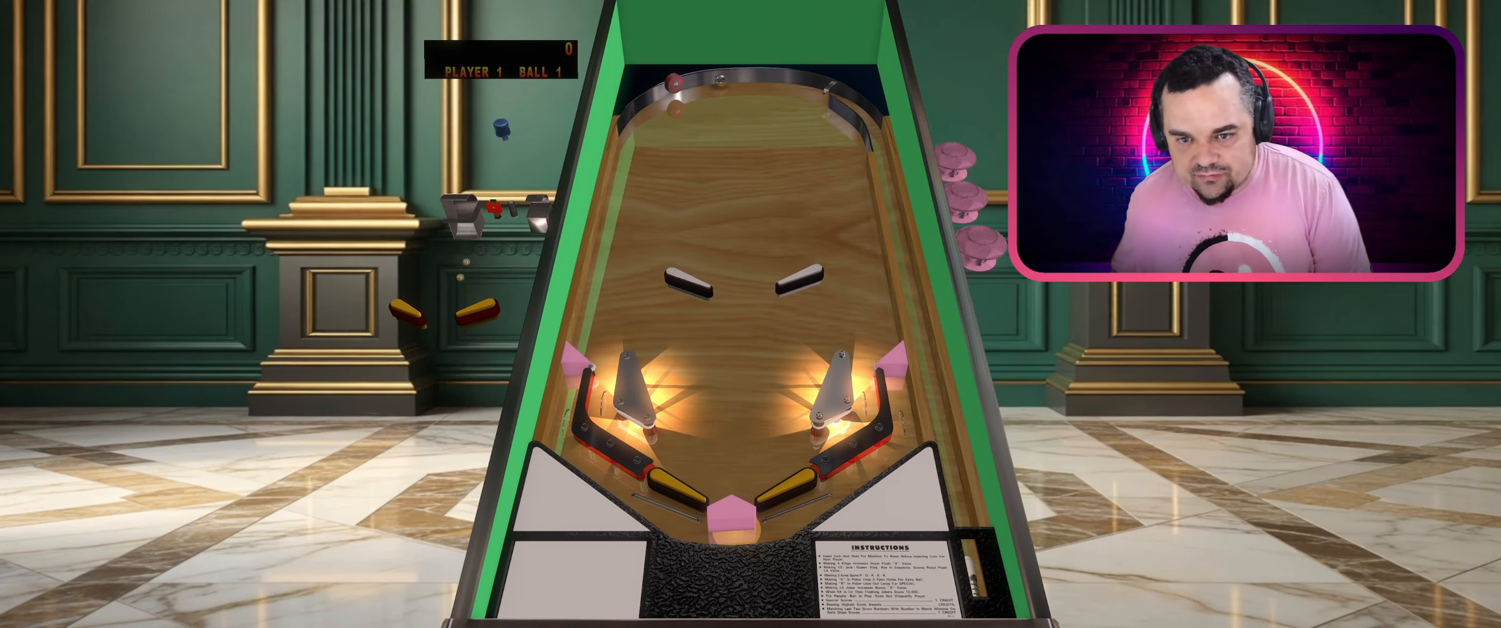
key(Shift_R)
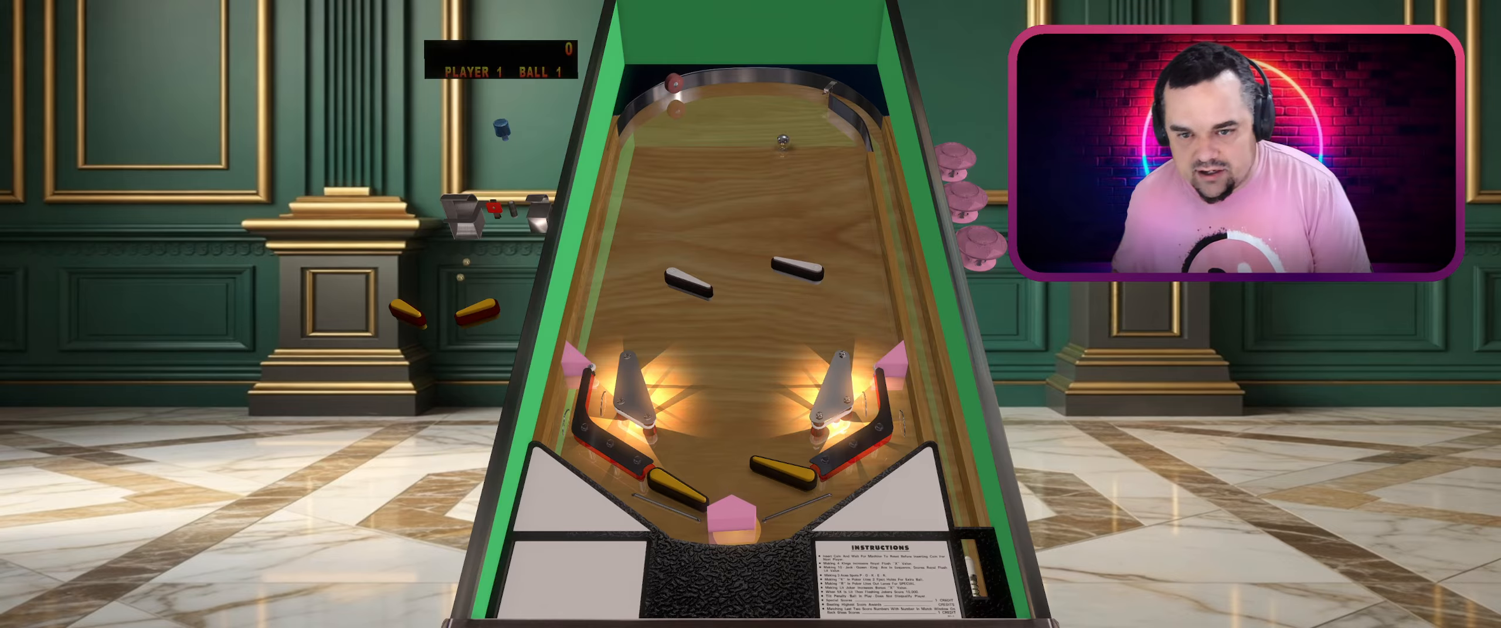
key(Shift_R)
key(Shift_R)
key(Shift_L)
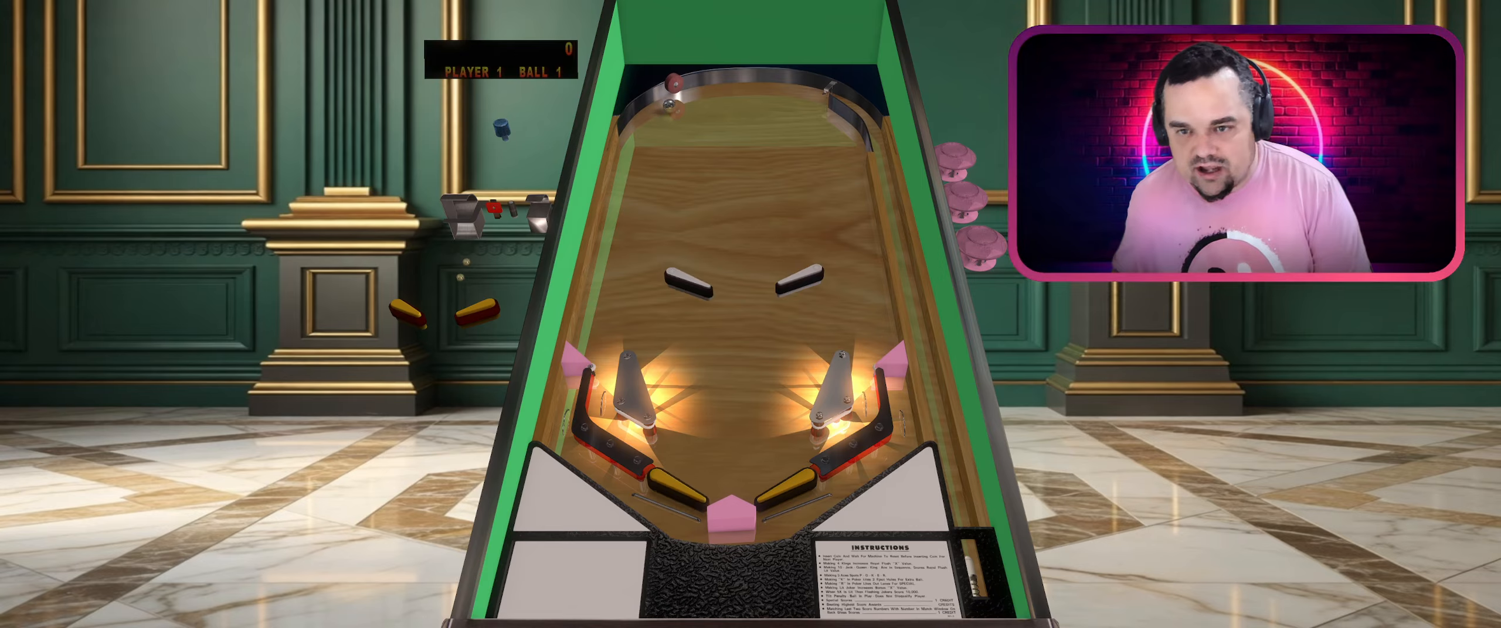
key(Shift_L)
key(Escape)
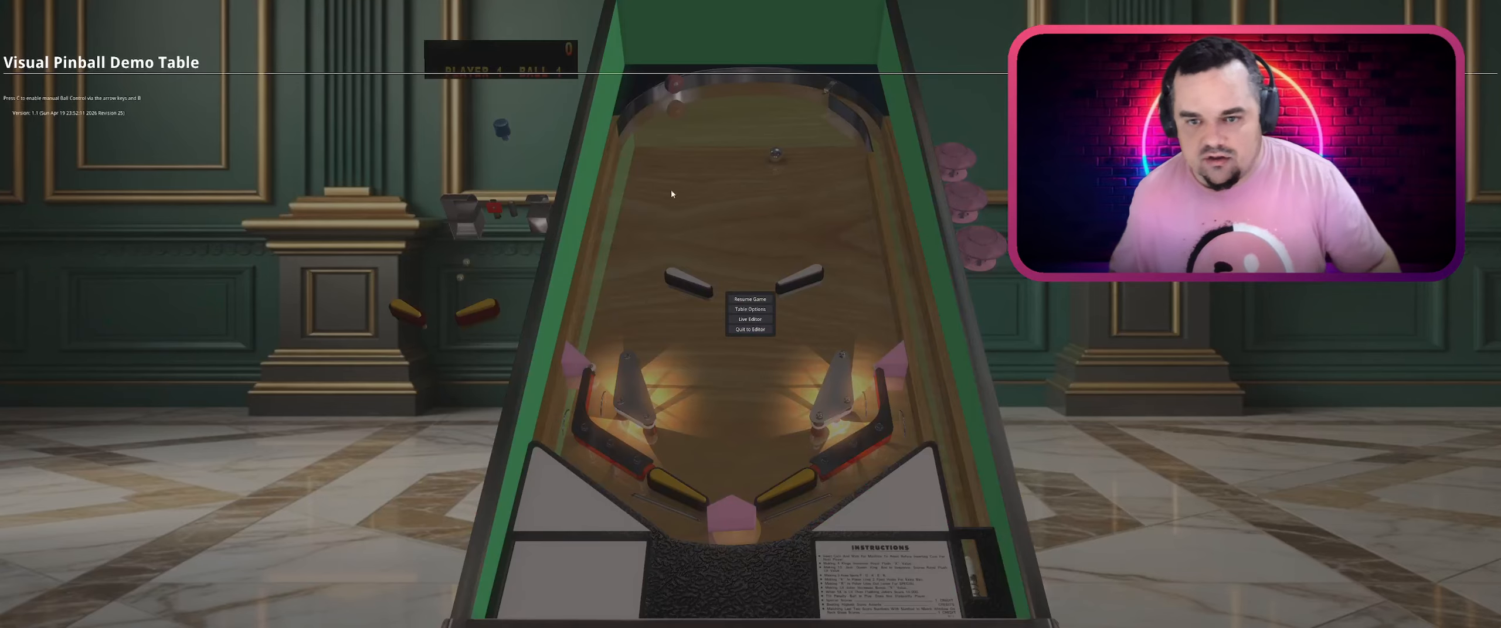
click(765, 330)
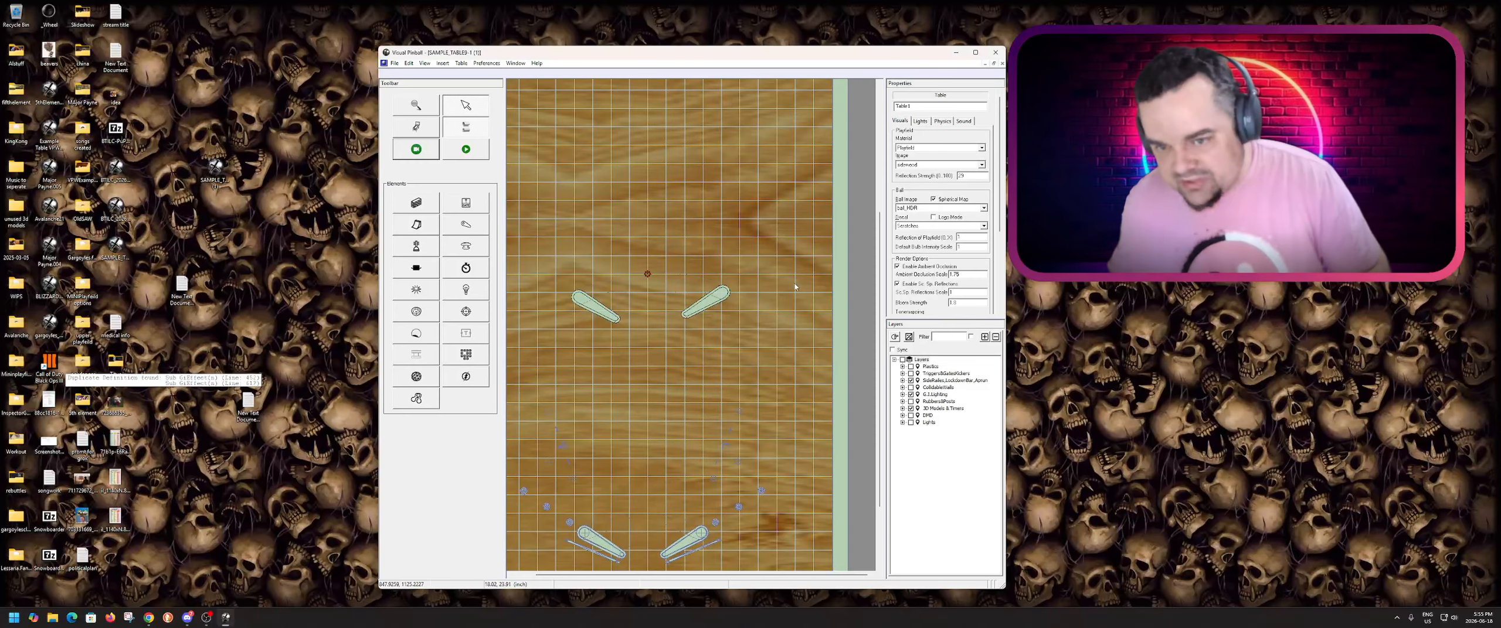
- Change the upper right flipper's start angle so that it points more steeply downward at rest
click(708, 297)
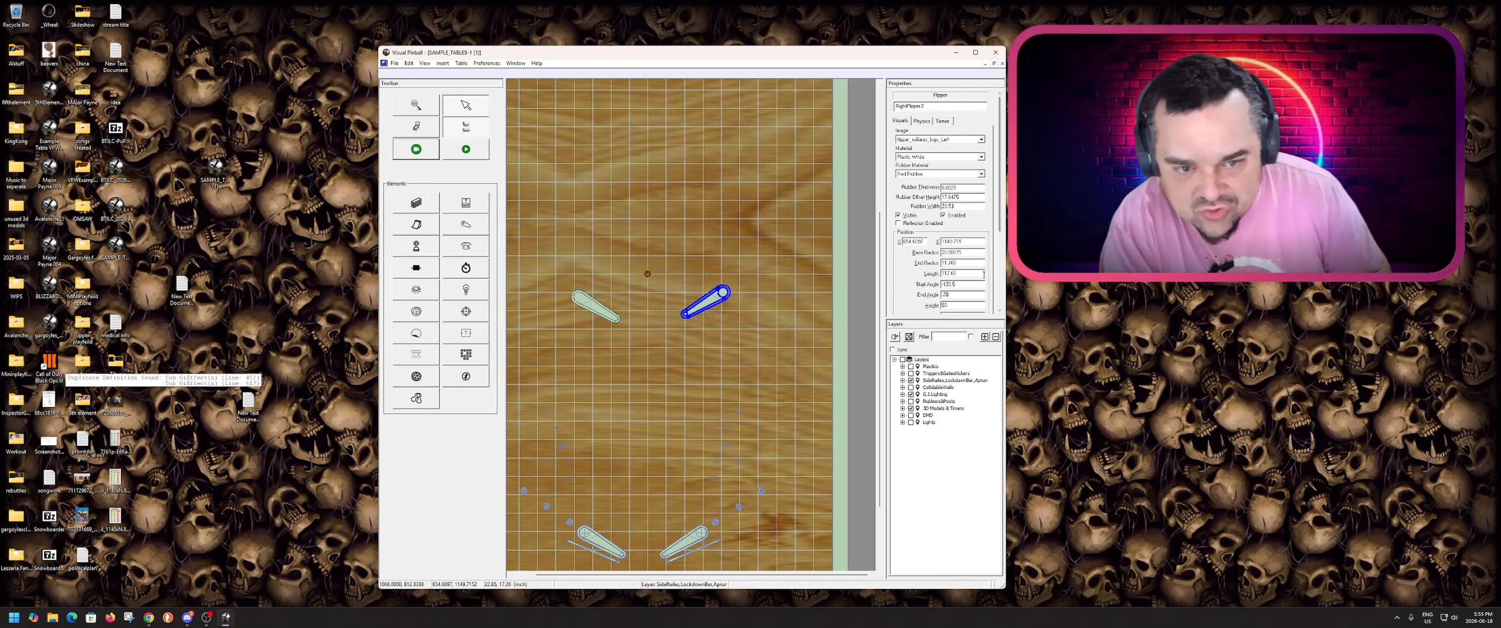
scroll(967, 219, down, 3)
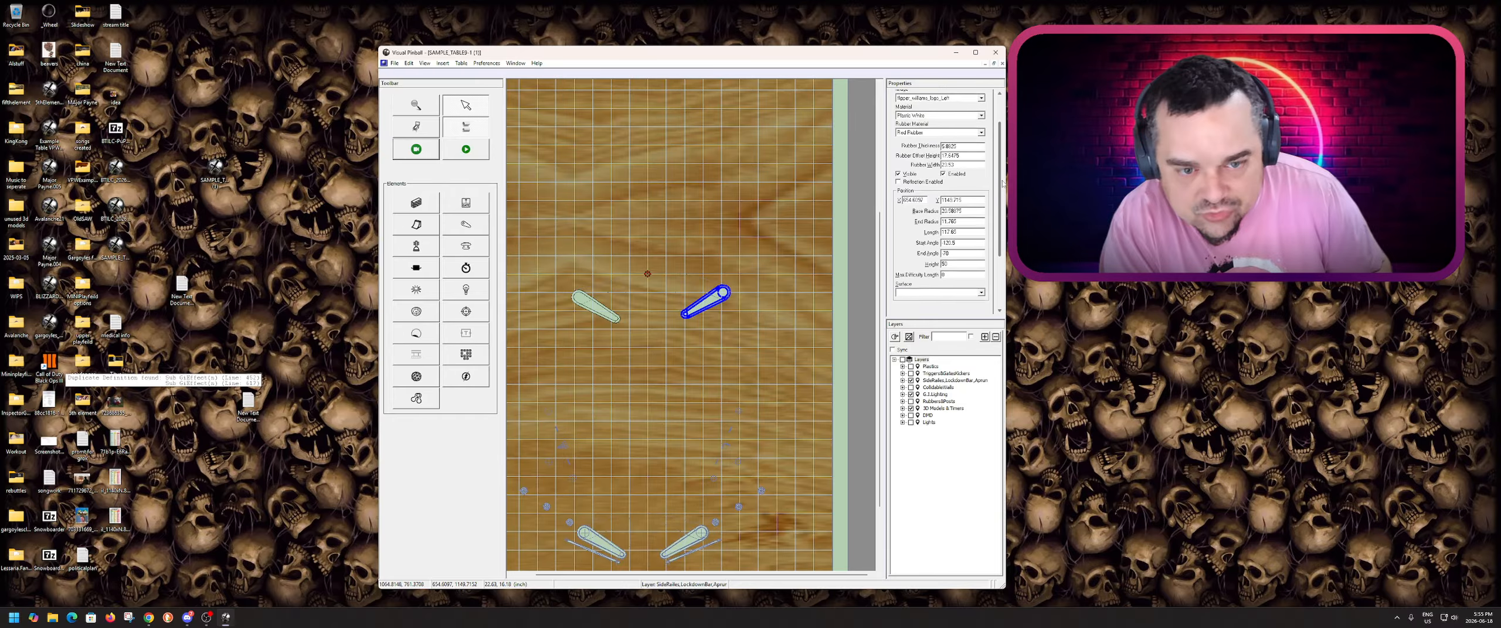
click(962, 230)
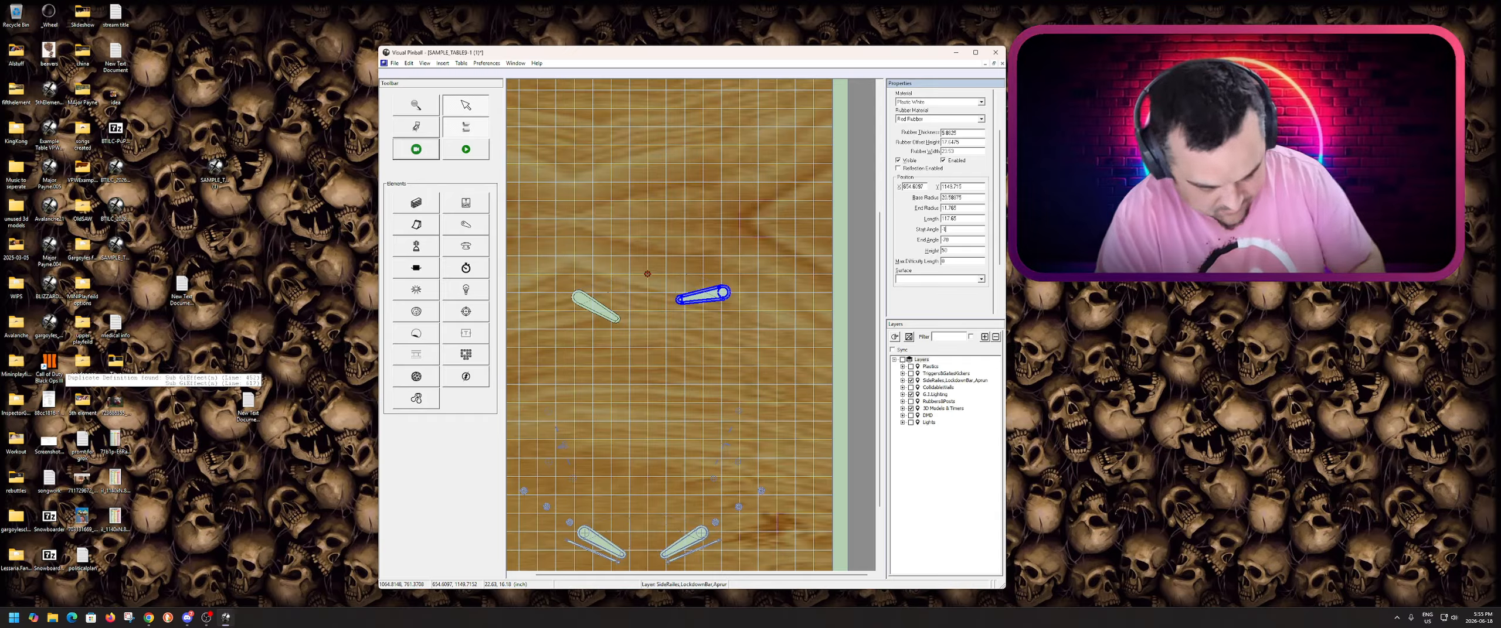
click(959, 239)
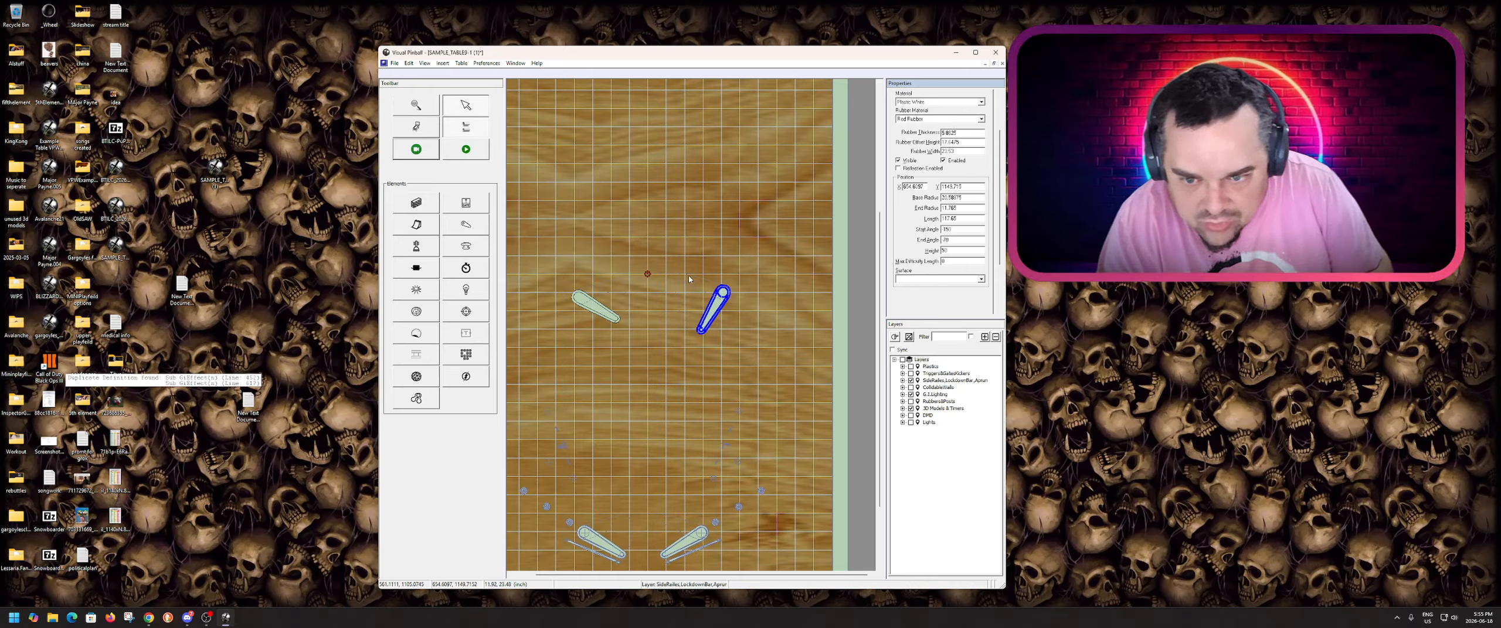
- Test the upper right flipper's new swing in a game and return to the editor
click(466, 149)
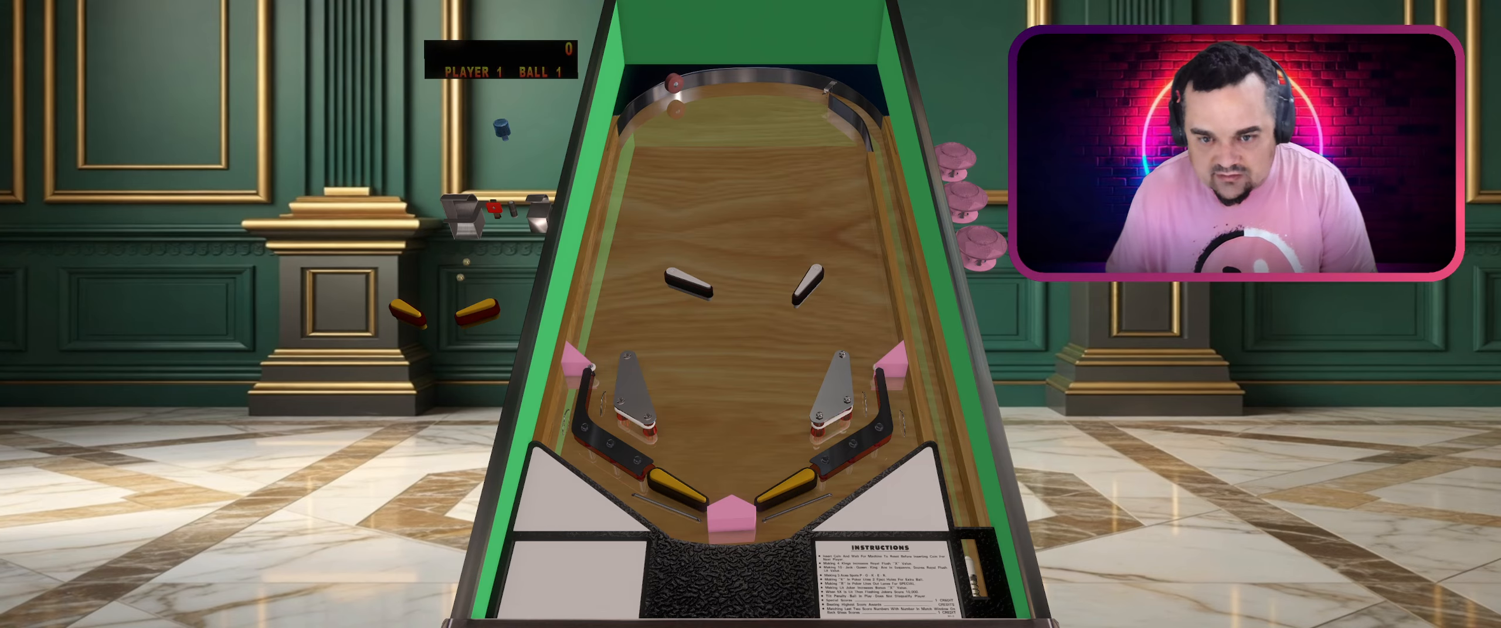
key(Shift_L)
key(Shift_R)
key(Shift_R)
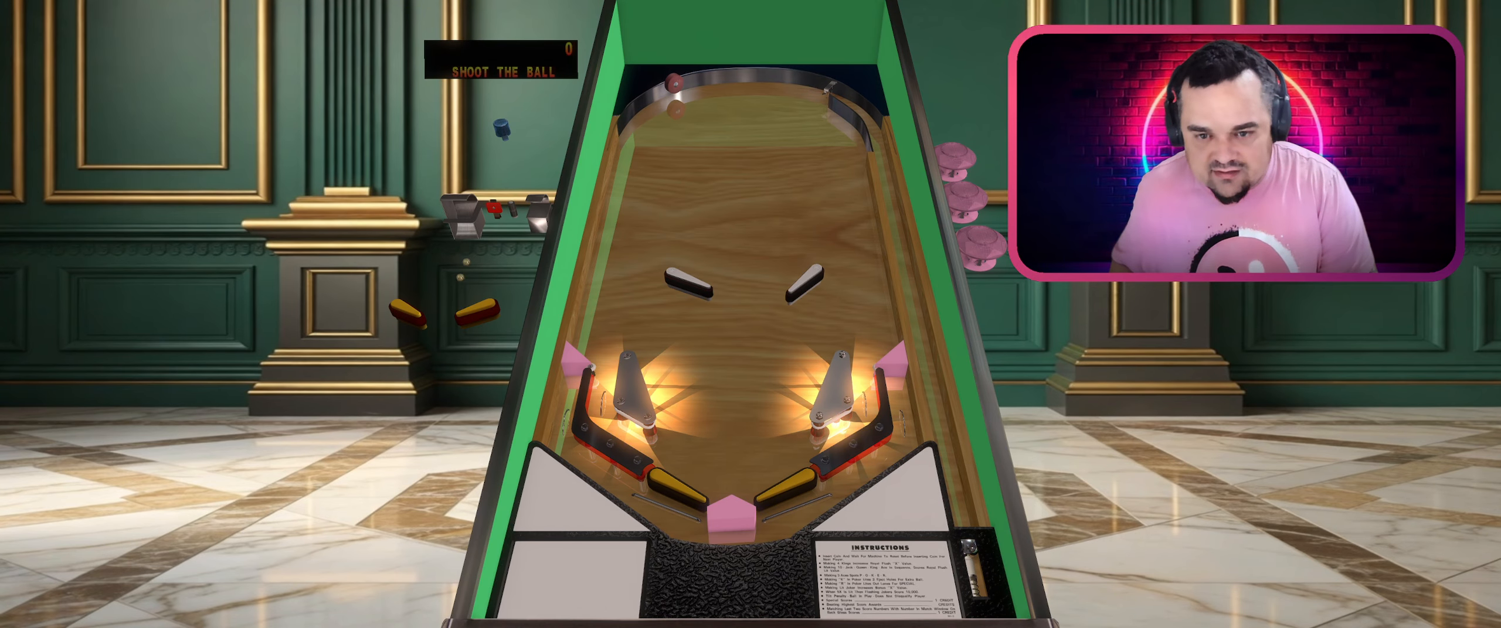
key(Shift_R)
key(Shift_R)
key(Shift_R)
key(Escape)
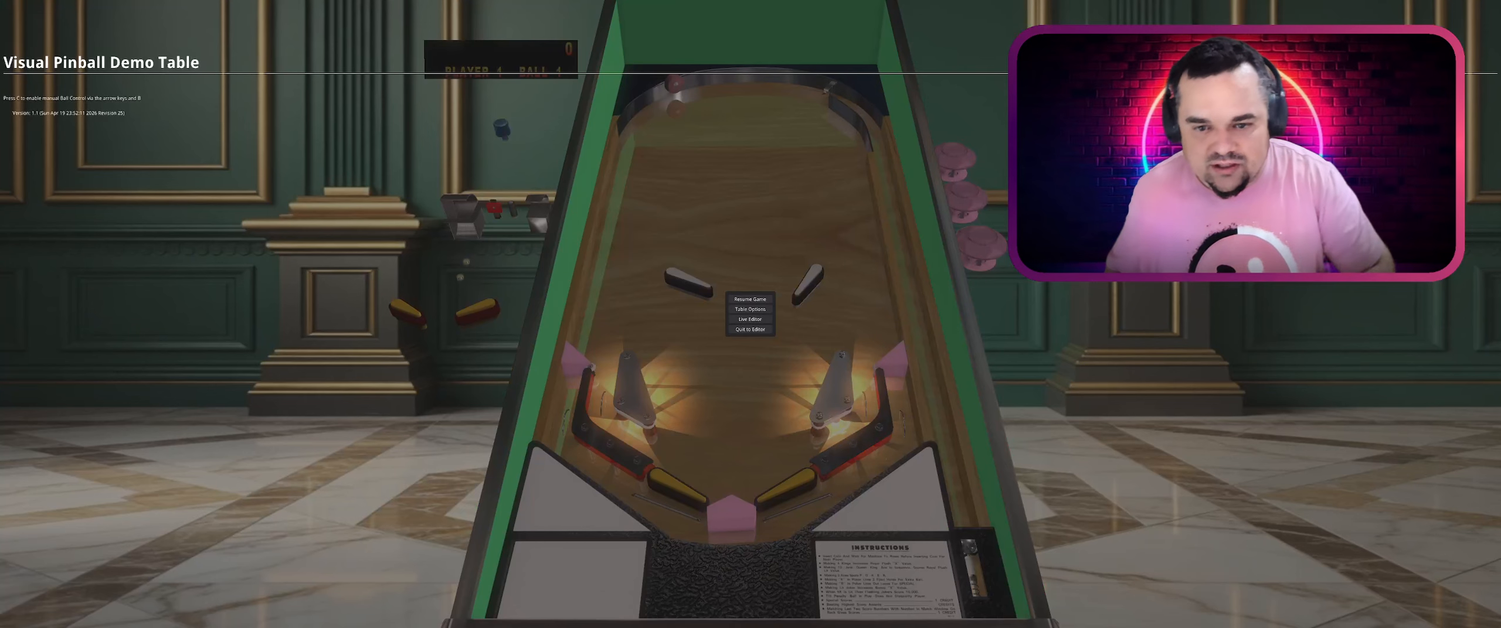
click(750, 329)
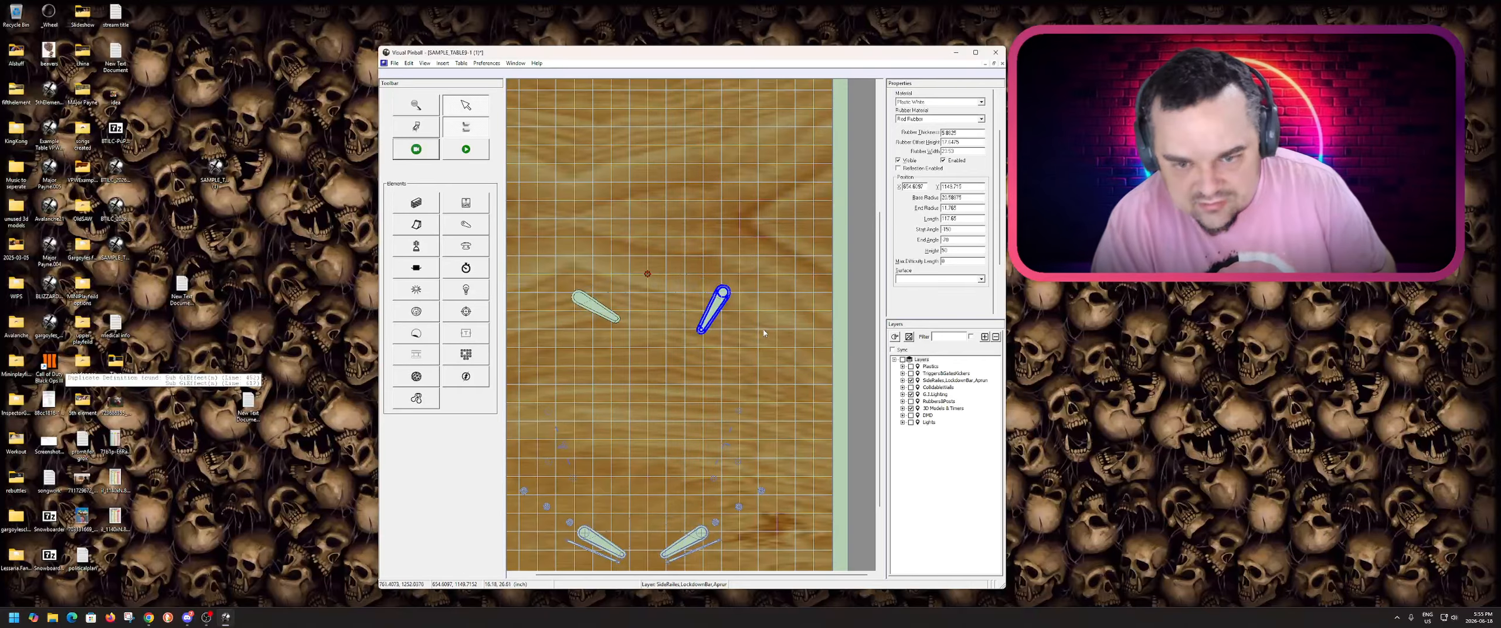
- Change the upper right flipper's end angle, start a test game, and try both flippers
double_click(946, 240)
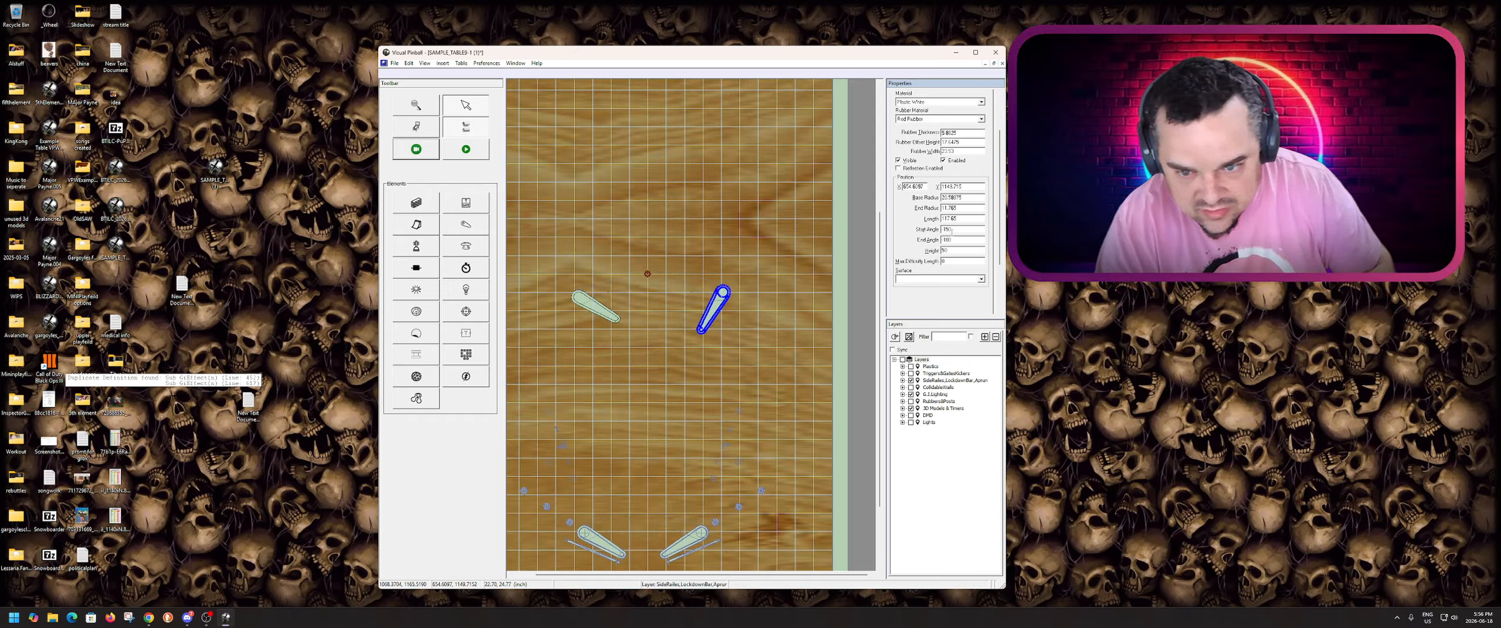
click(478, 150)
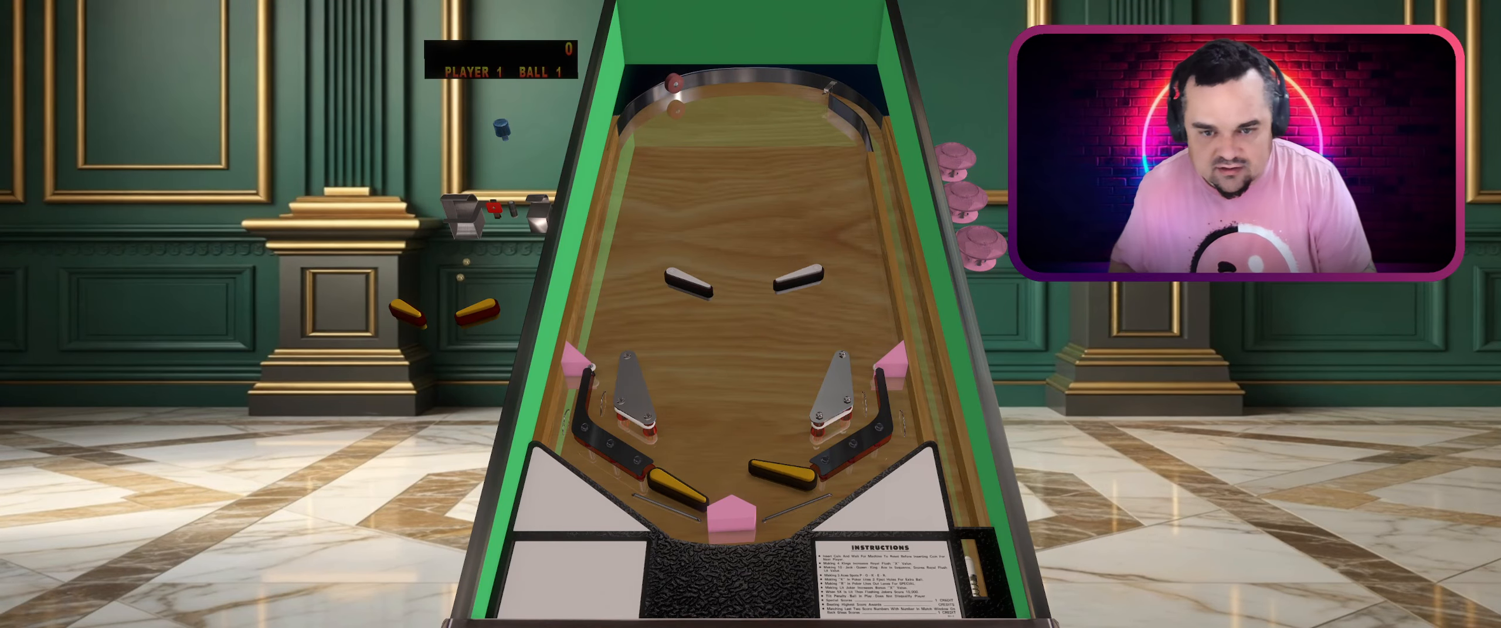
key(Shift_L)
key(Shift_R)
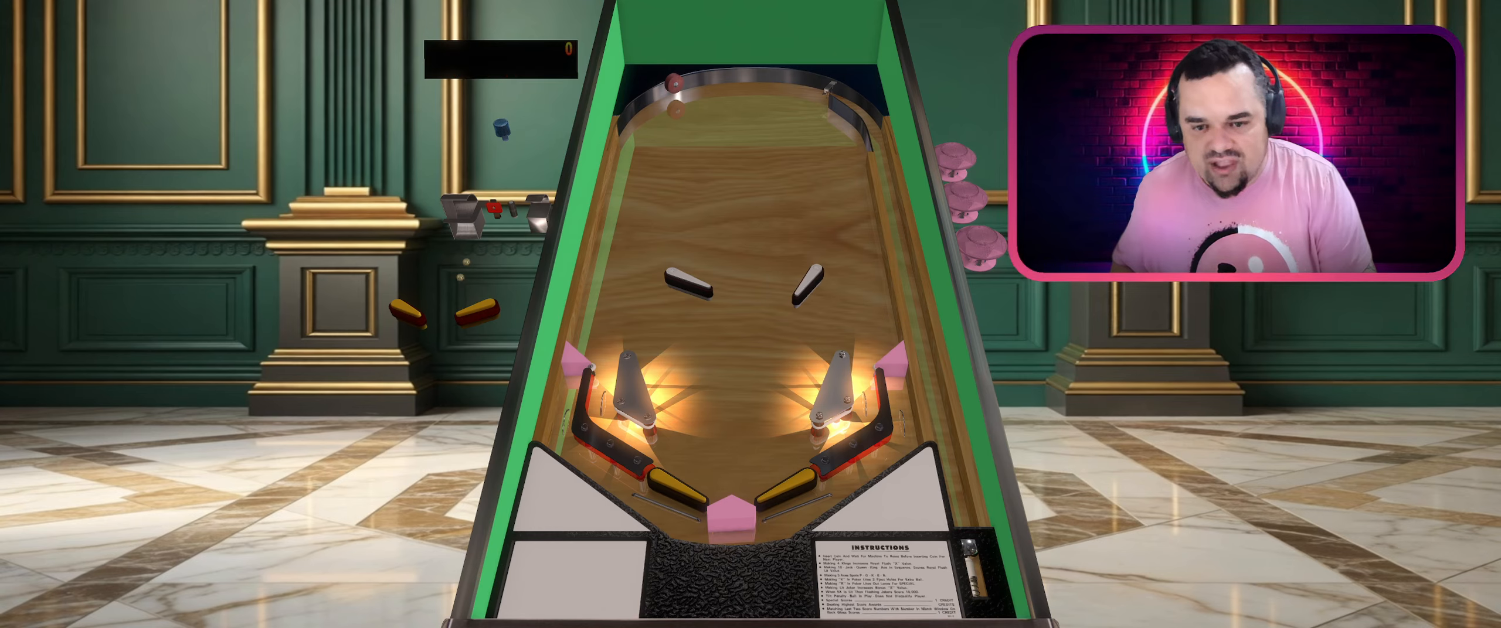
- Launch a ball, try hitting it with the upper right flipper, and return to the editor
key(Return)
key(d)
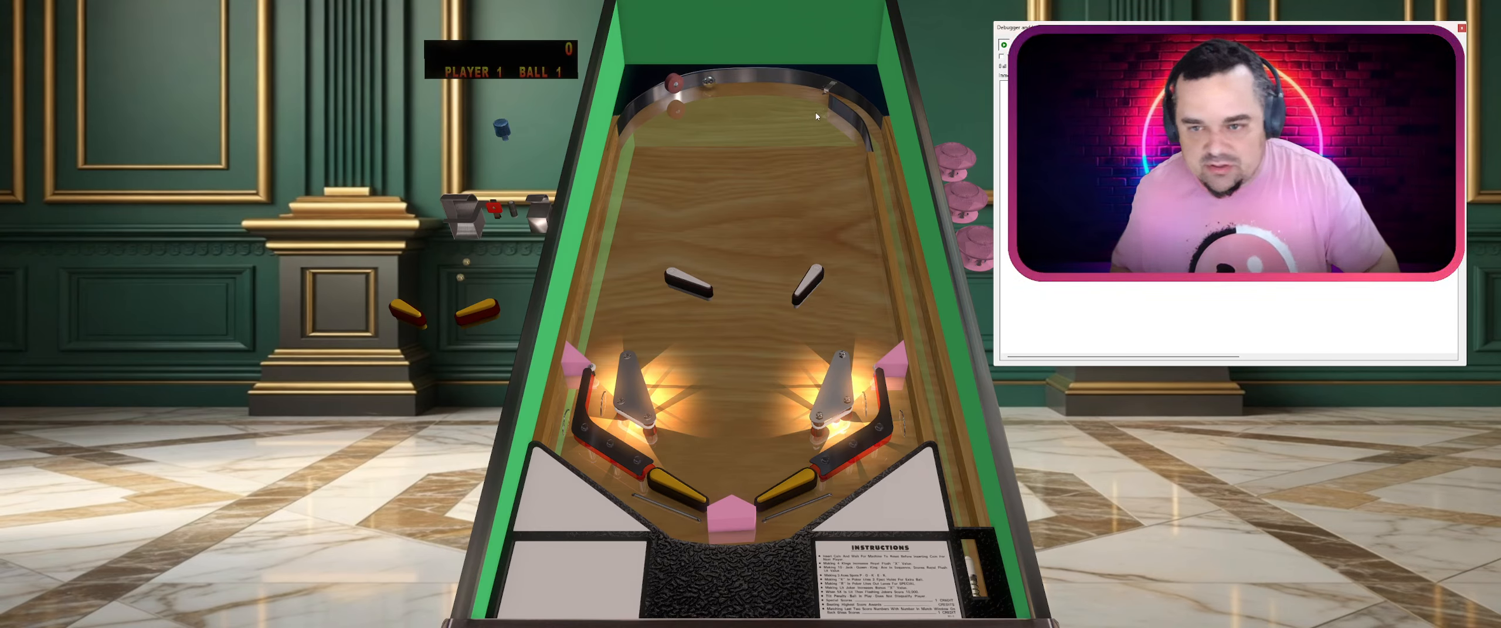
key(Shift_L)
key(Shift_R)
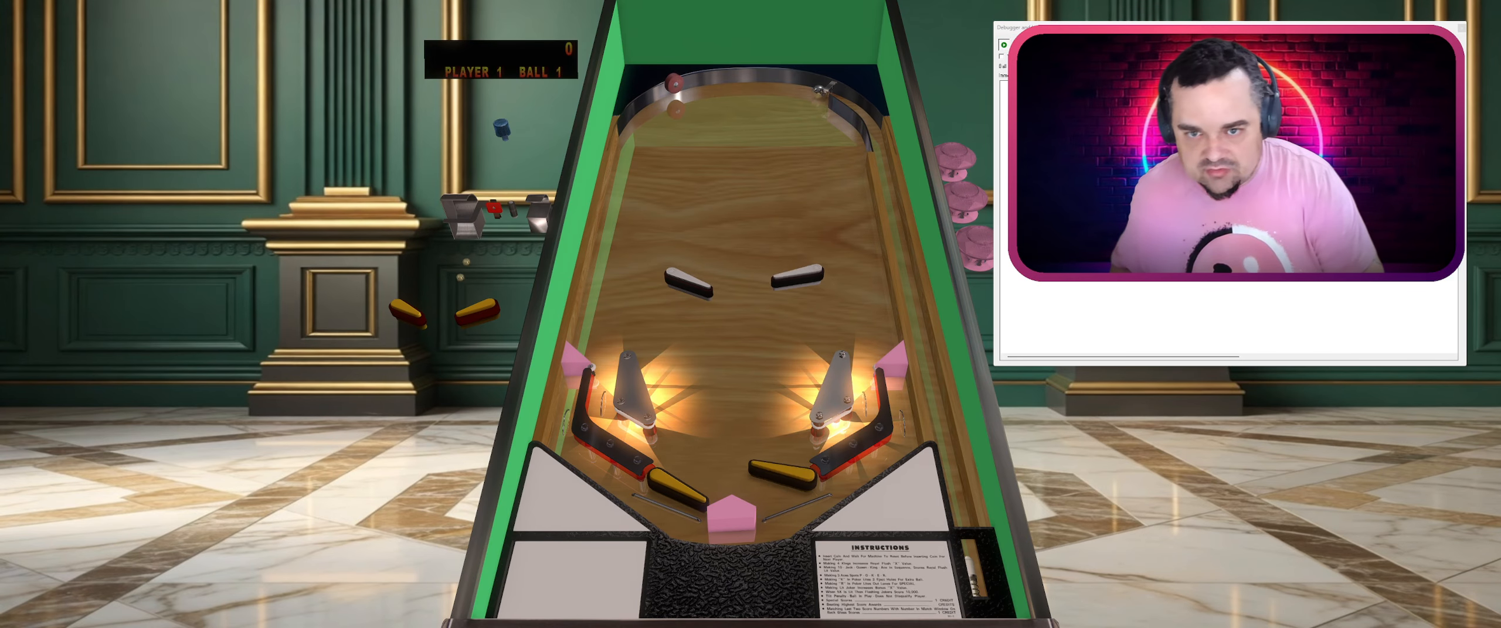
key(Shift_L)
key(Shift_R)
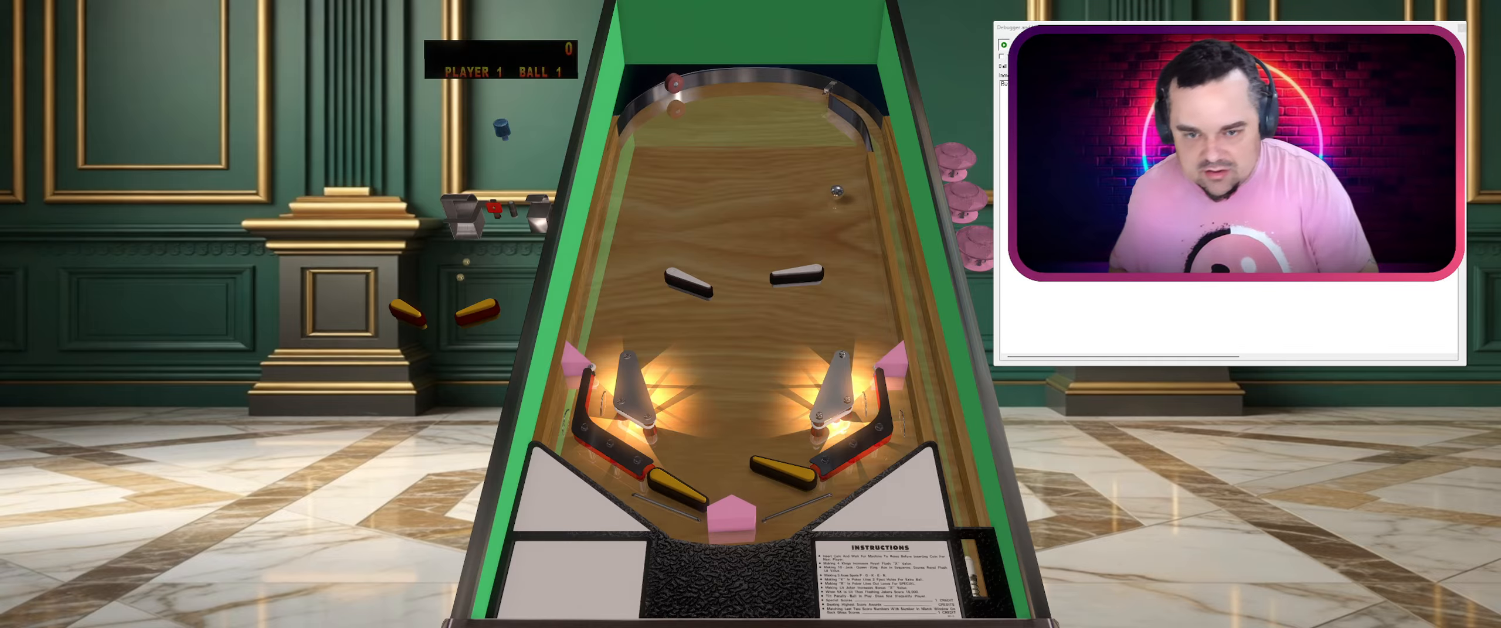
key(Shift_R)
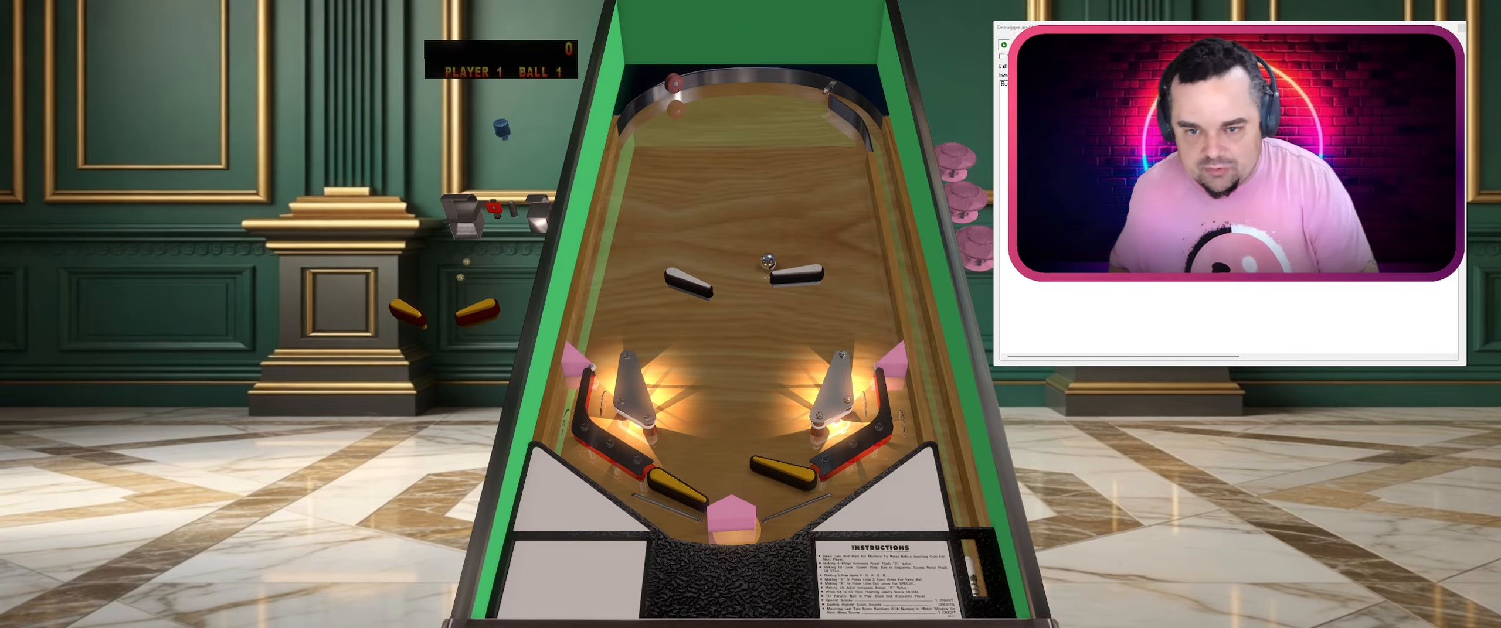
key(Shift_L)
key(Shift_R)
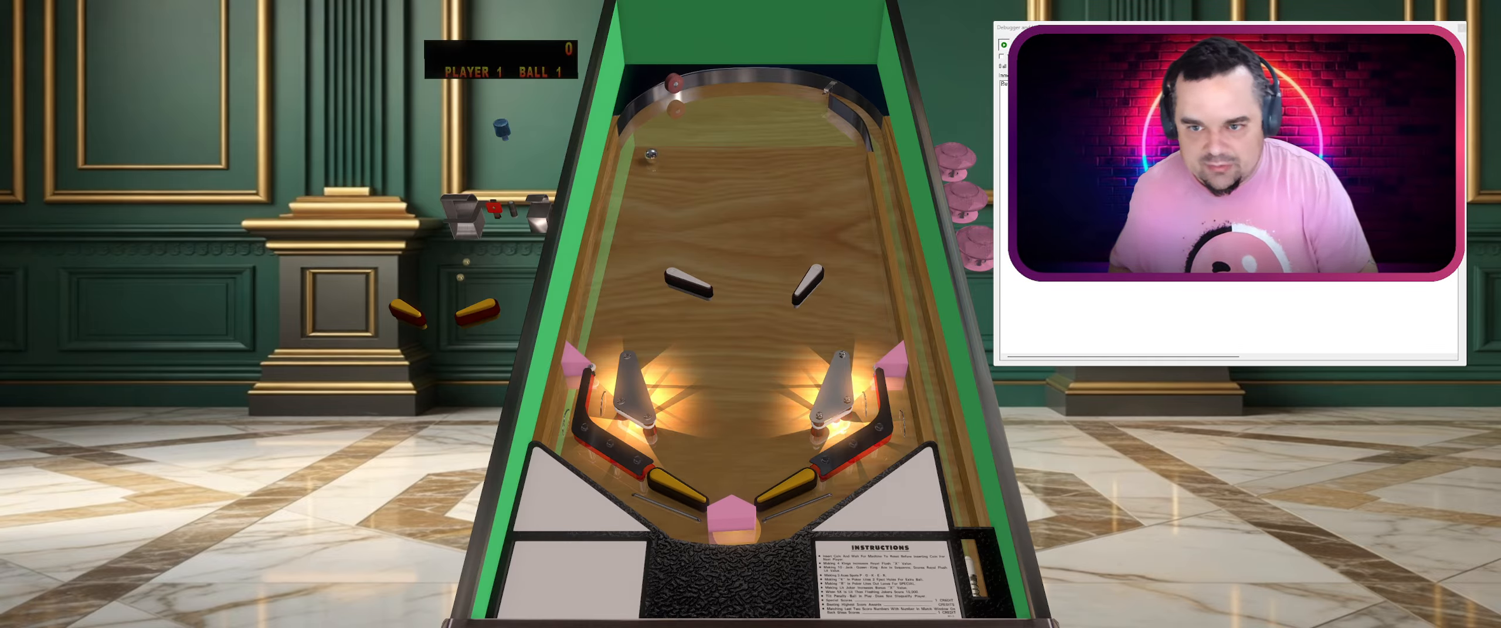
key(Escape)
click(749, 329)
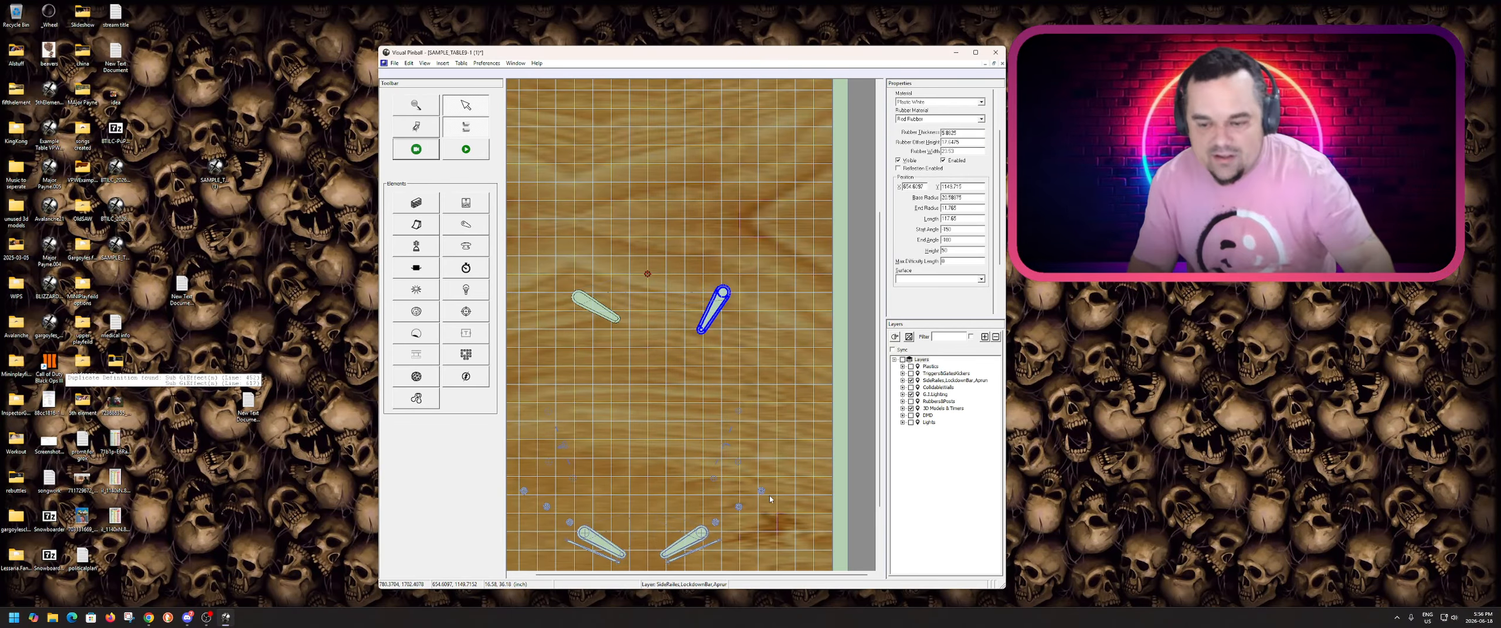
- Select the upper left flipper, run a short game to check both flippers' movement, and return to the editor
click(764, 428)
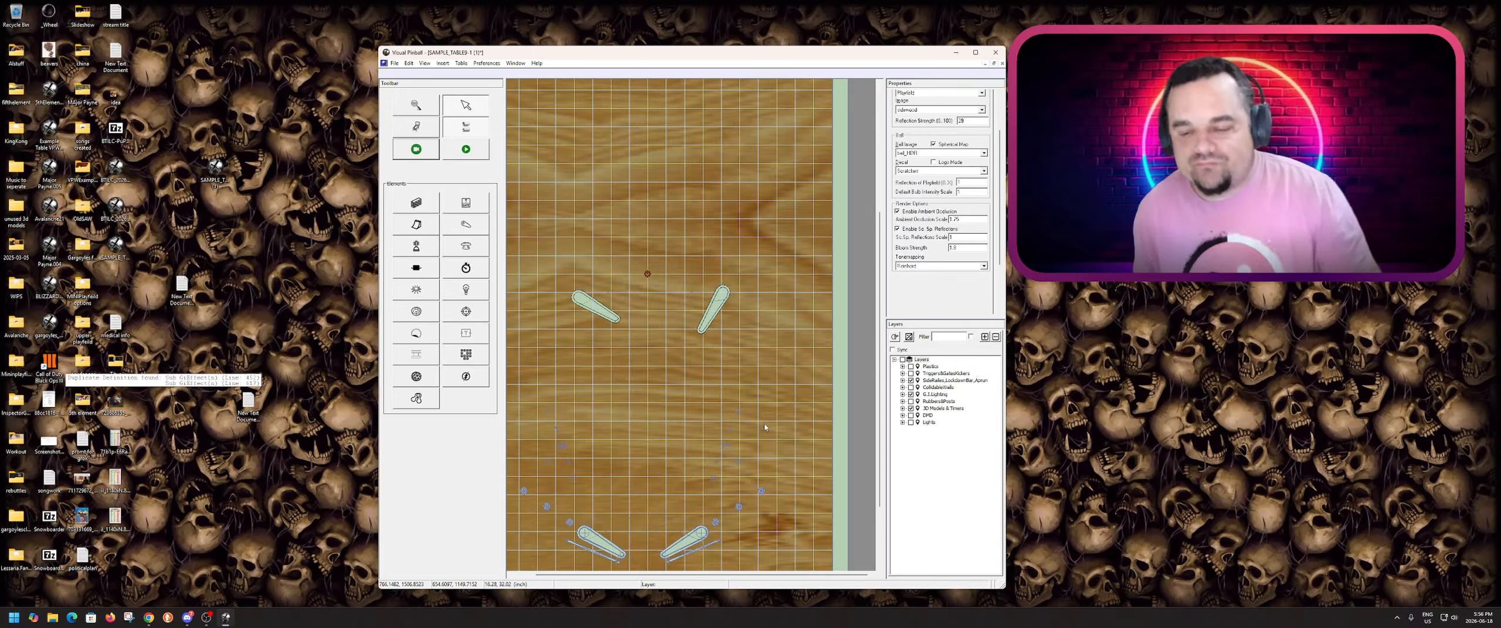
click(595, 304)
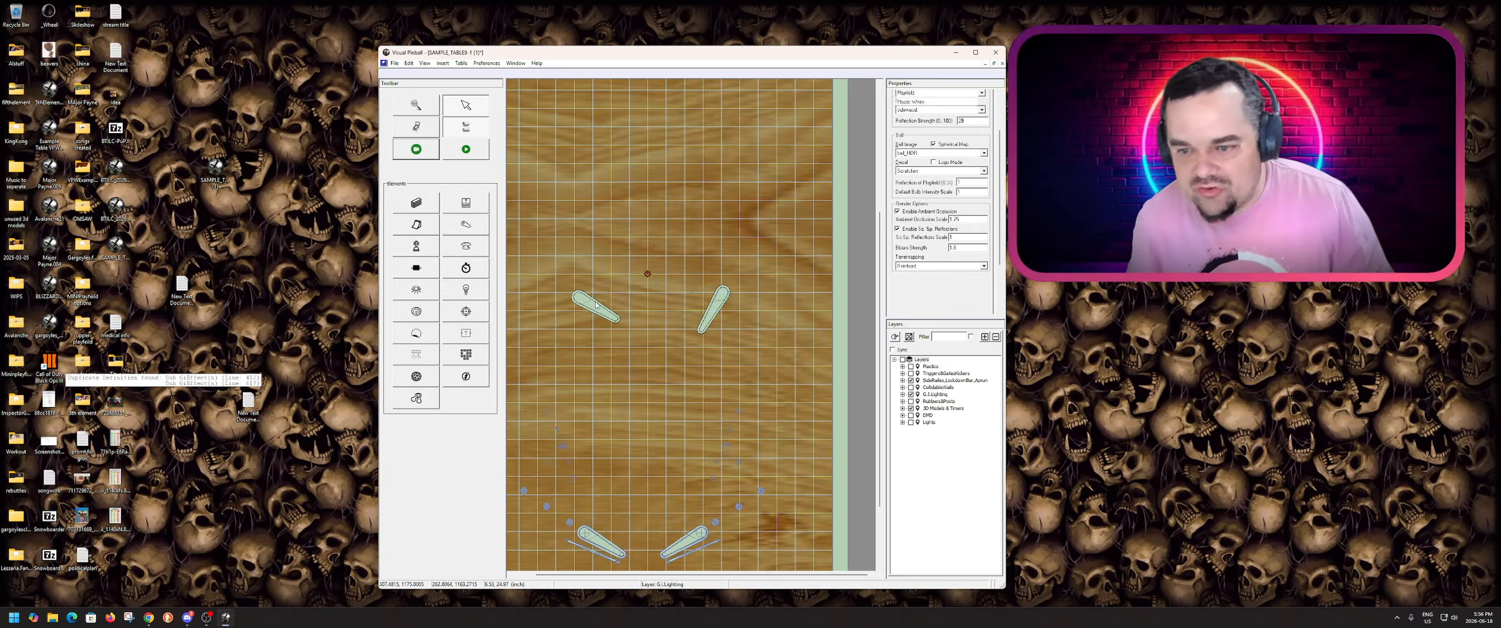
click(481, 147)
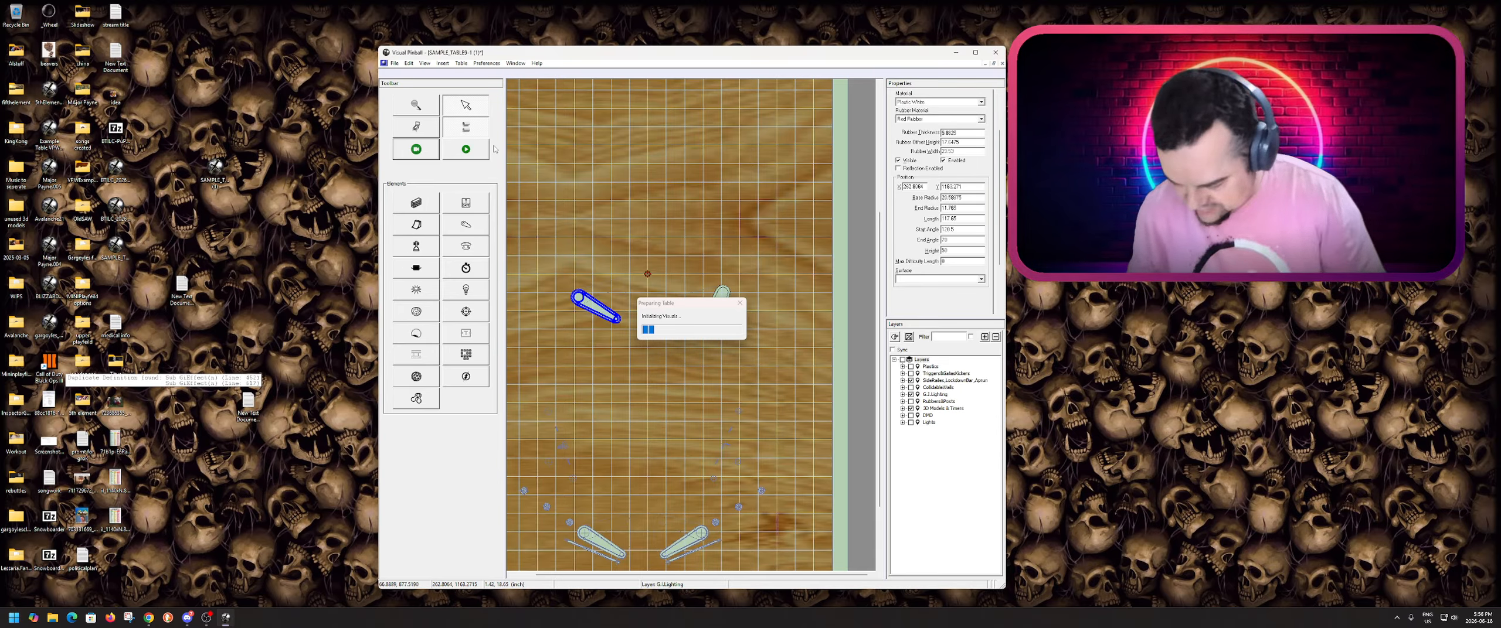
key(5)
key(1)
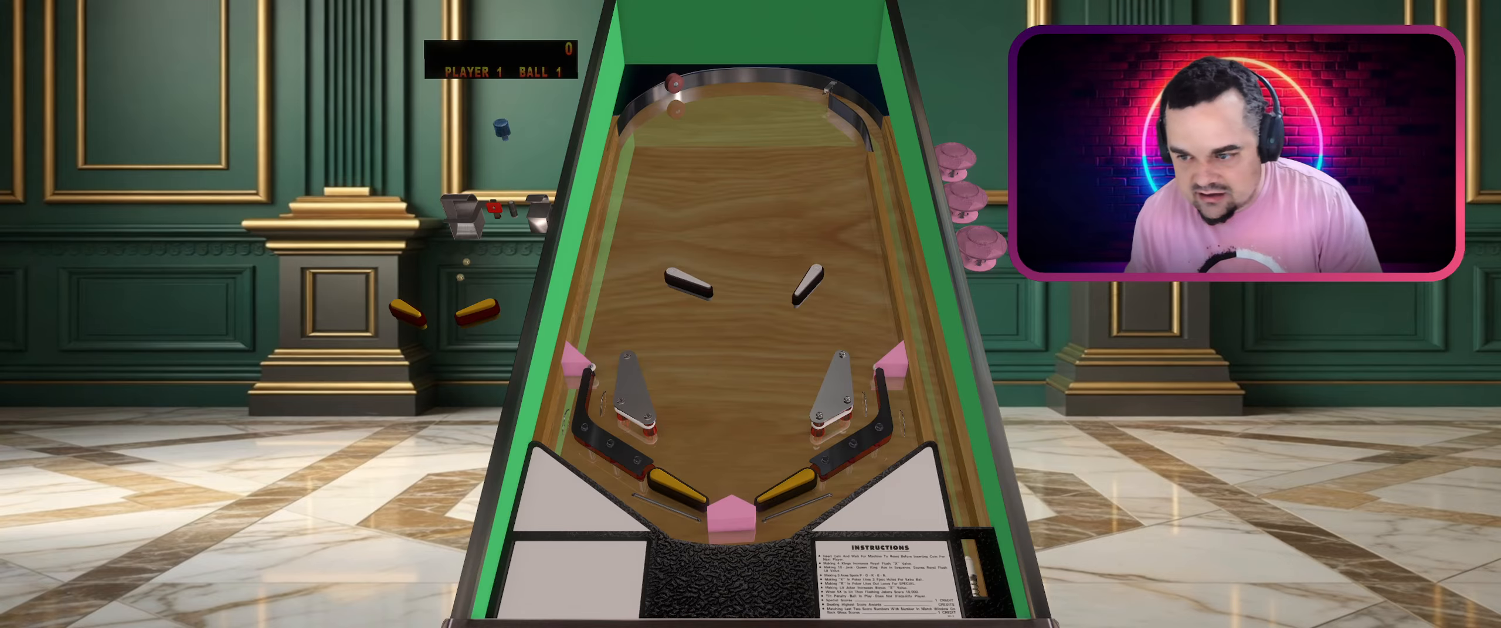
key(Shift_L)
key(Shift_R)
key(Escape)
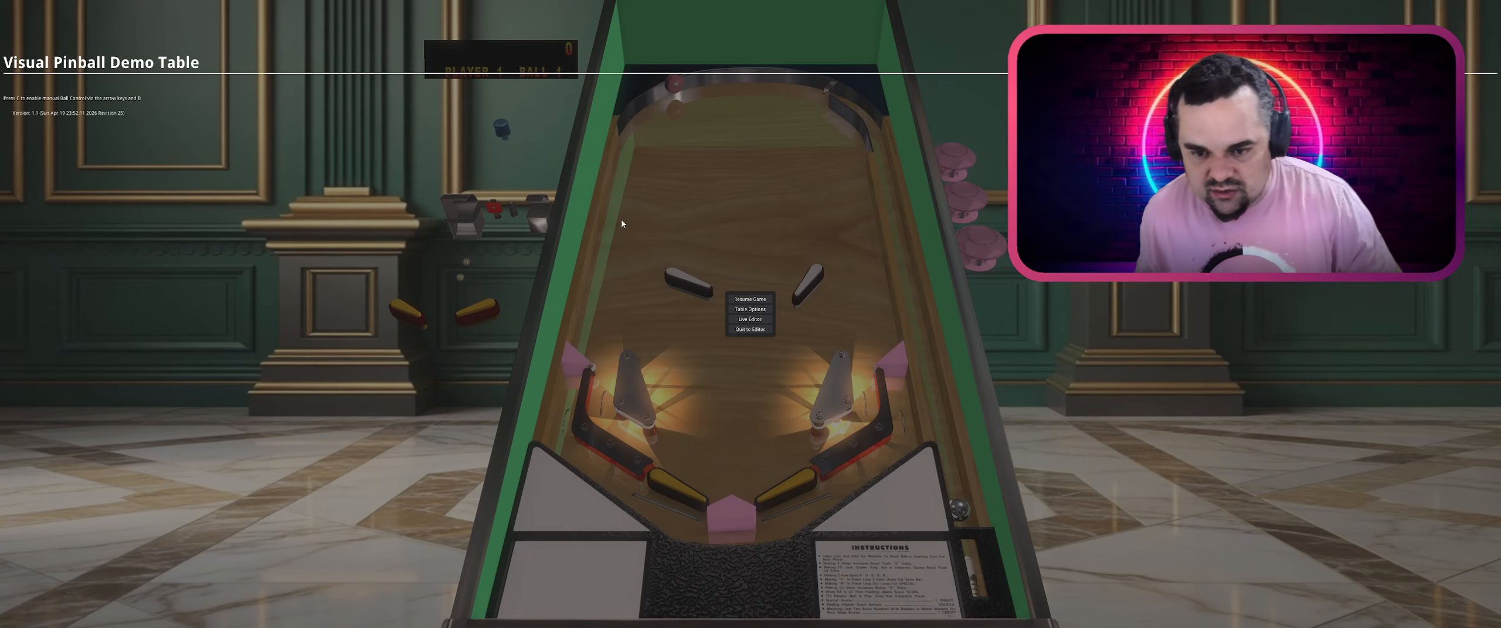
click(750, 329)
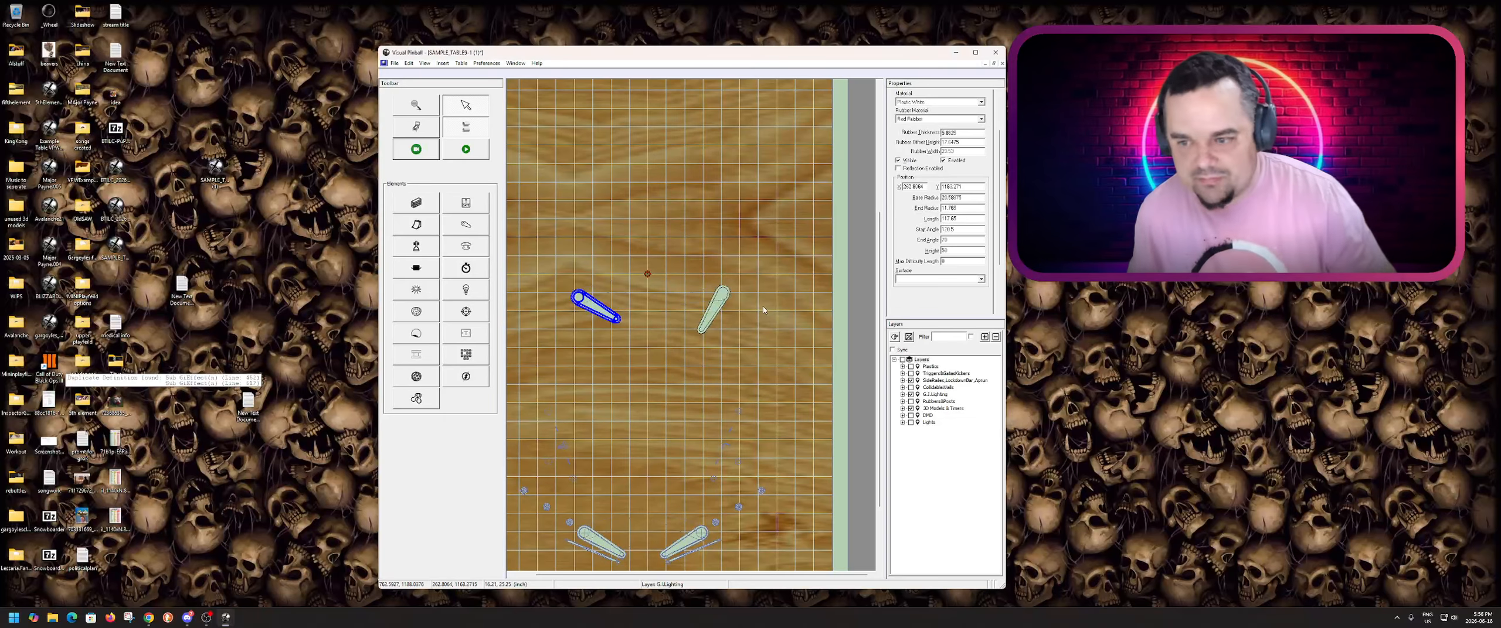
- Hide and show the 3D Models & Timers layer to examine which parts around the lower flippers belong to it
click(668, 287)
scroll(639, 351, down, 3)
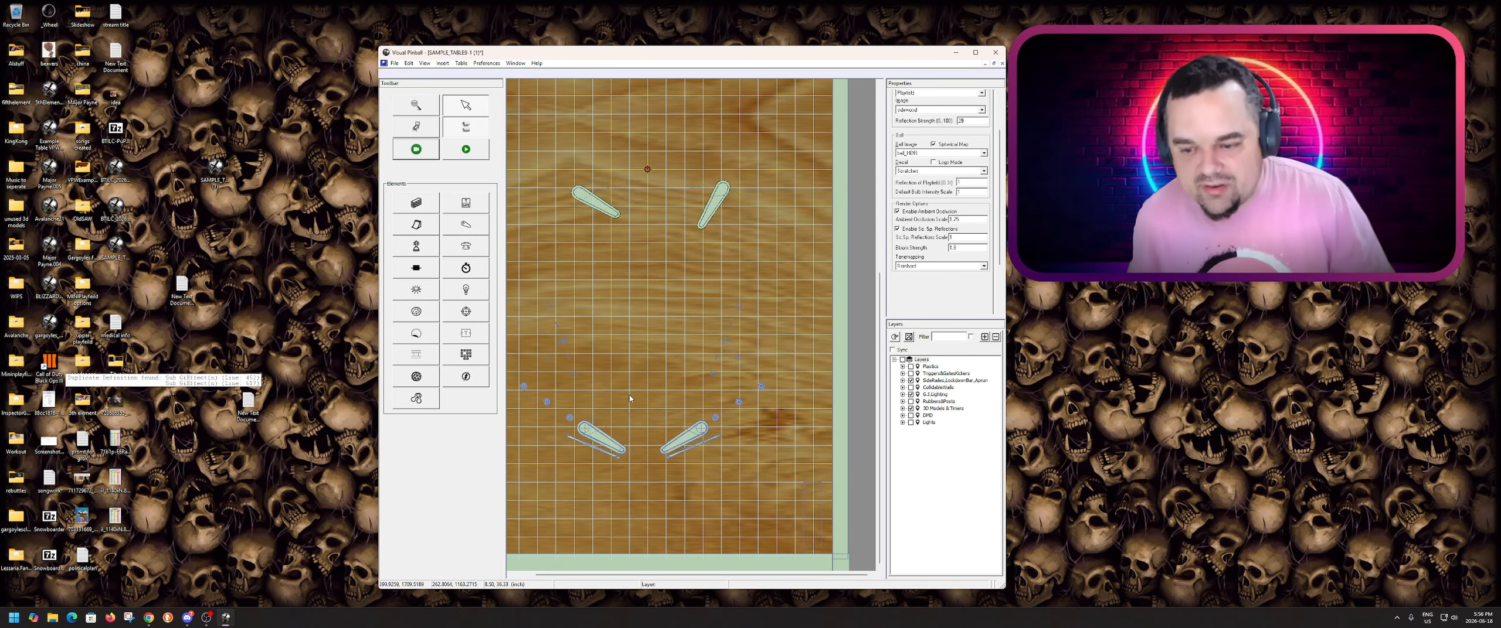
click(904, 409)
click(902, 360)
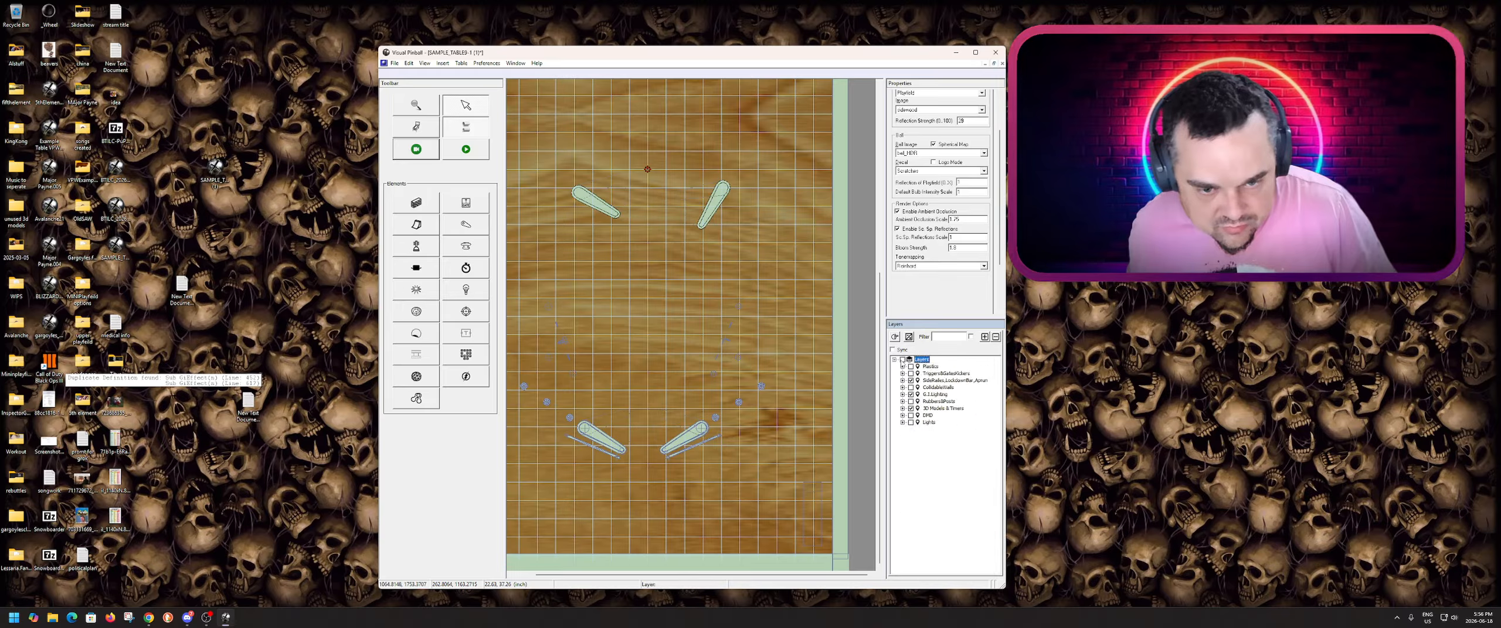
click(910, 409)
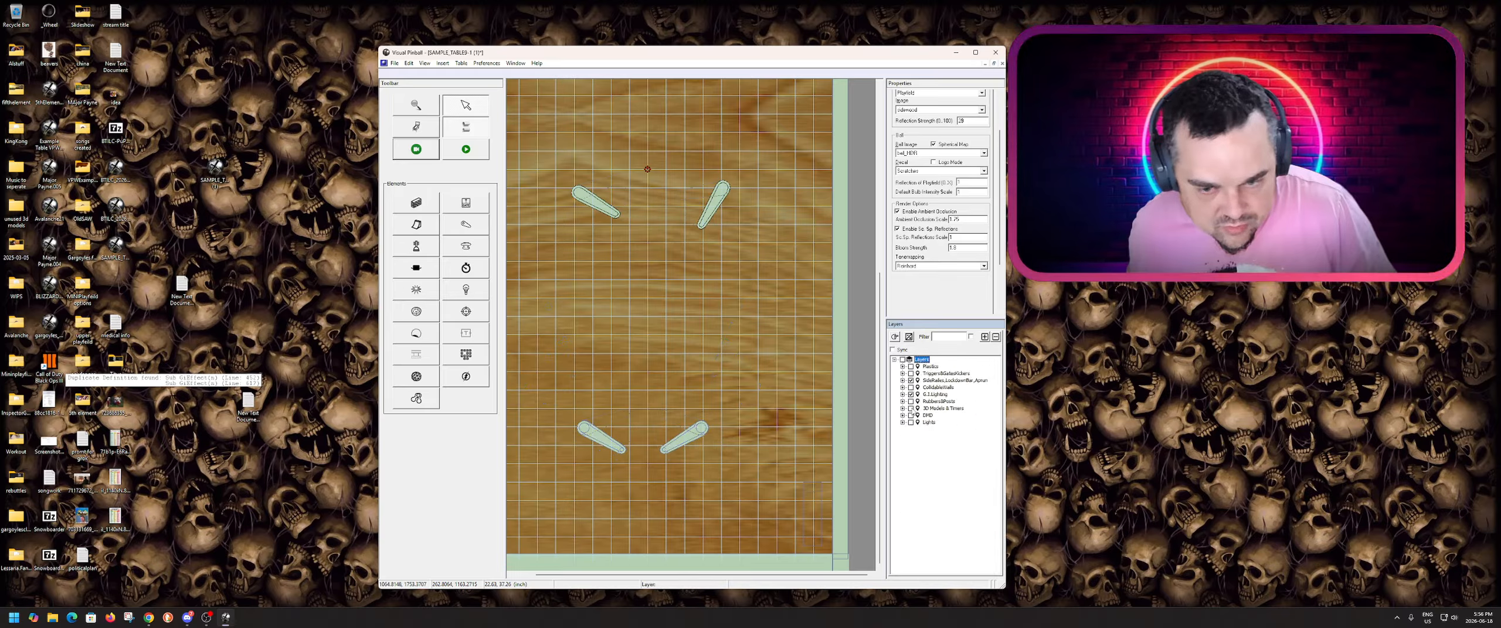
click(911, 409)
click(910, 408)
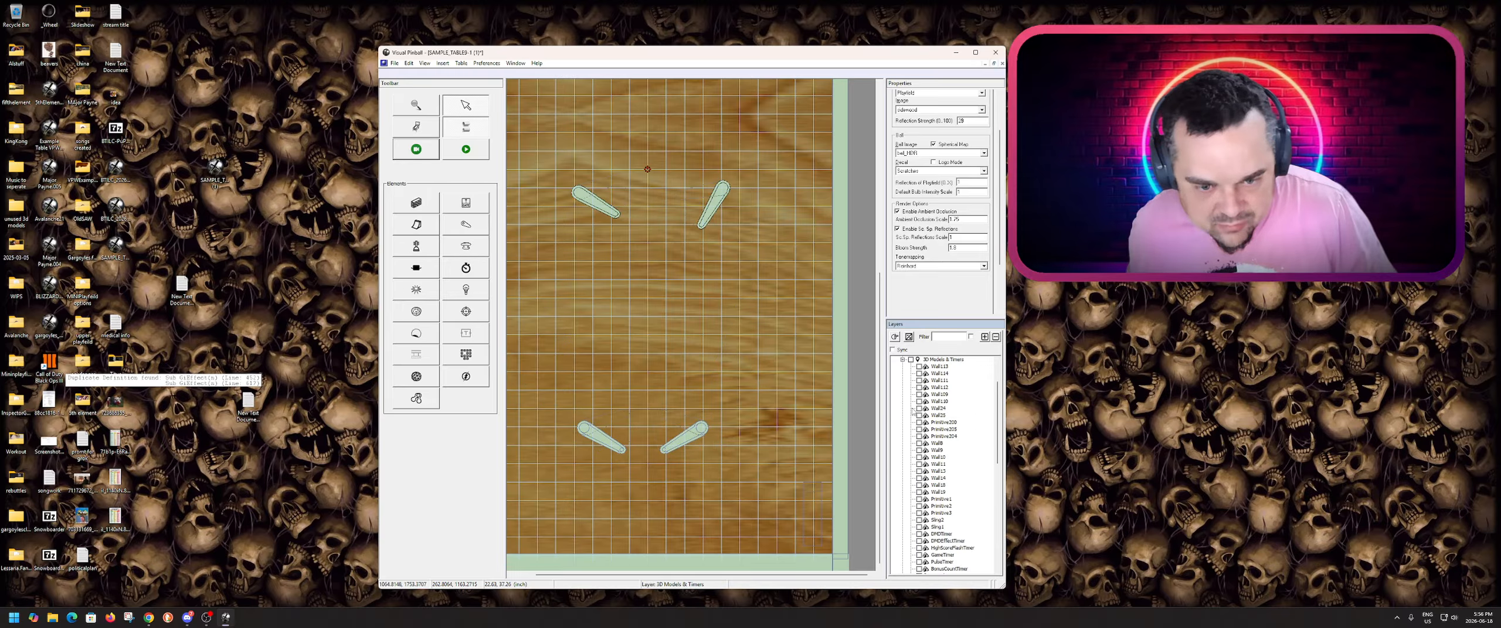
click(911, 410)
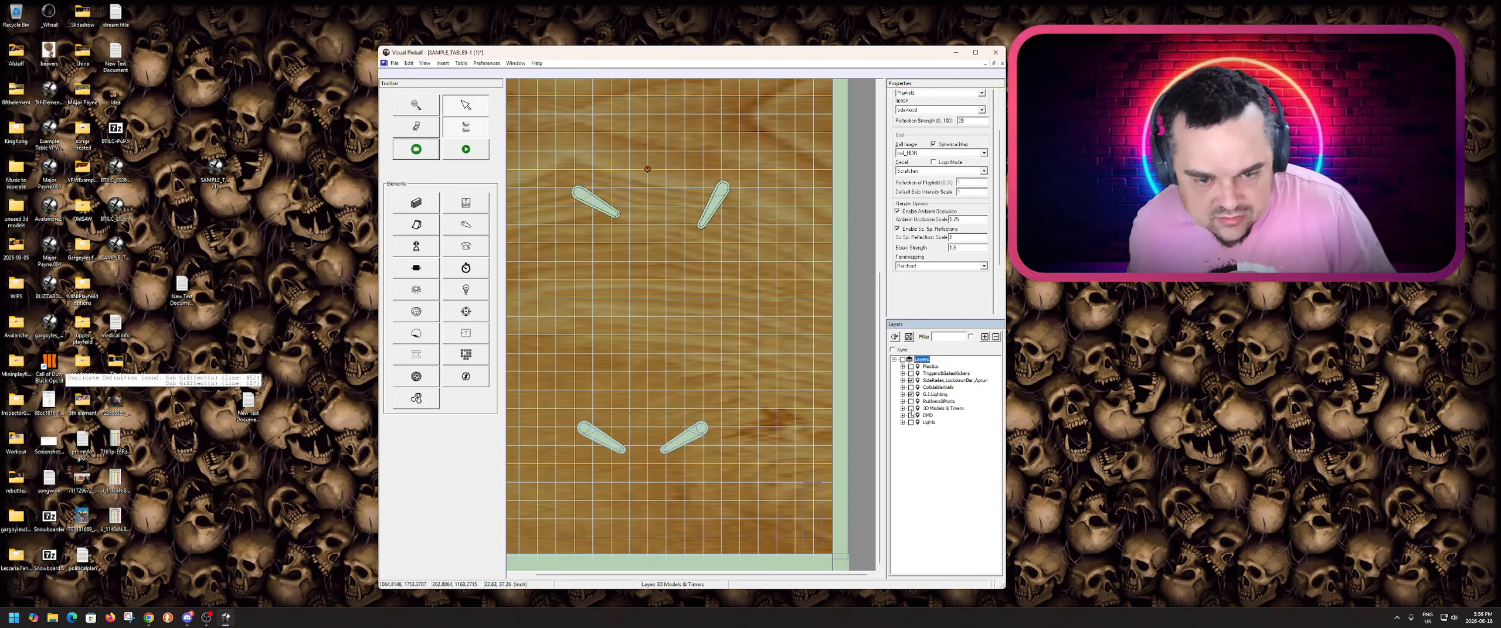
click(911, 412)
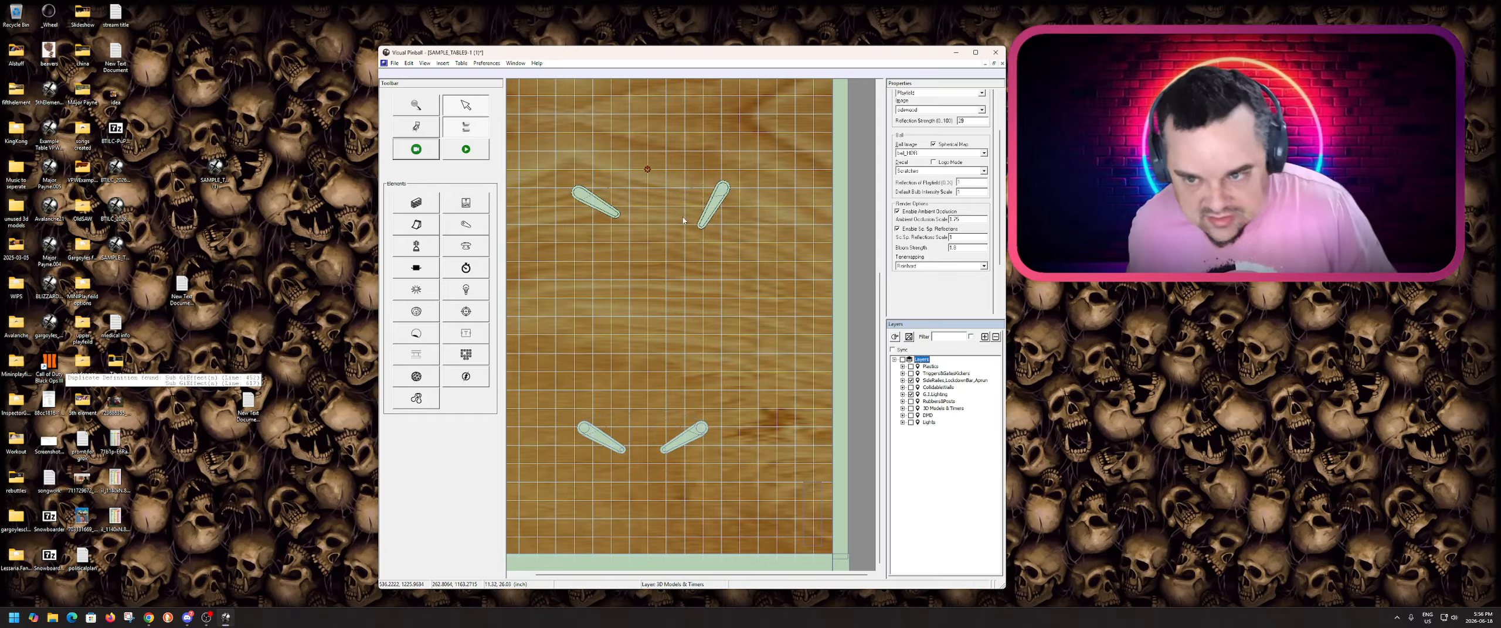
click(820, 371)
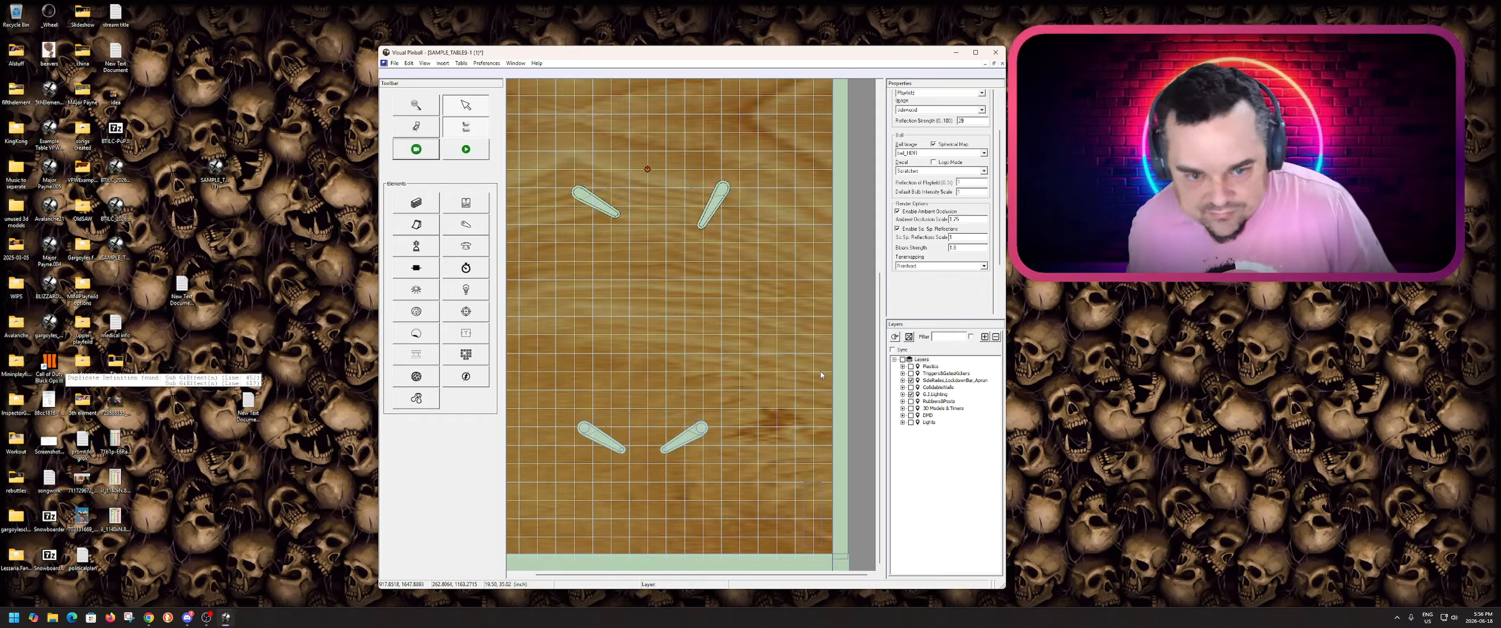
click(911, 409)
click(652, 429)
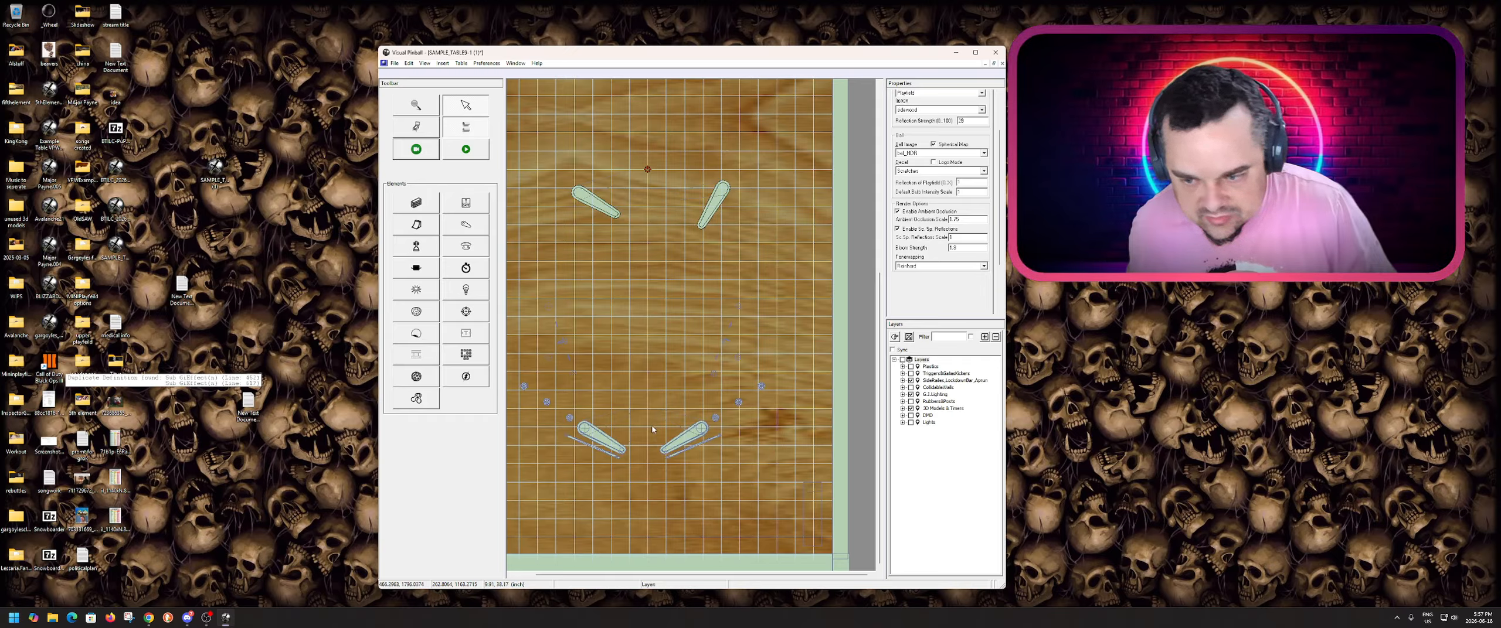
- Select the LFLogo primitive lying over the lower left flipper and unlock it
scroll(620, 436, up, 6)
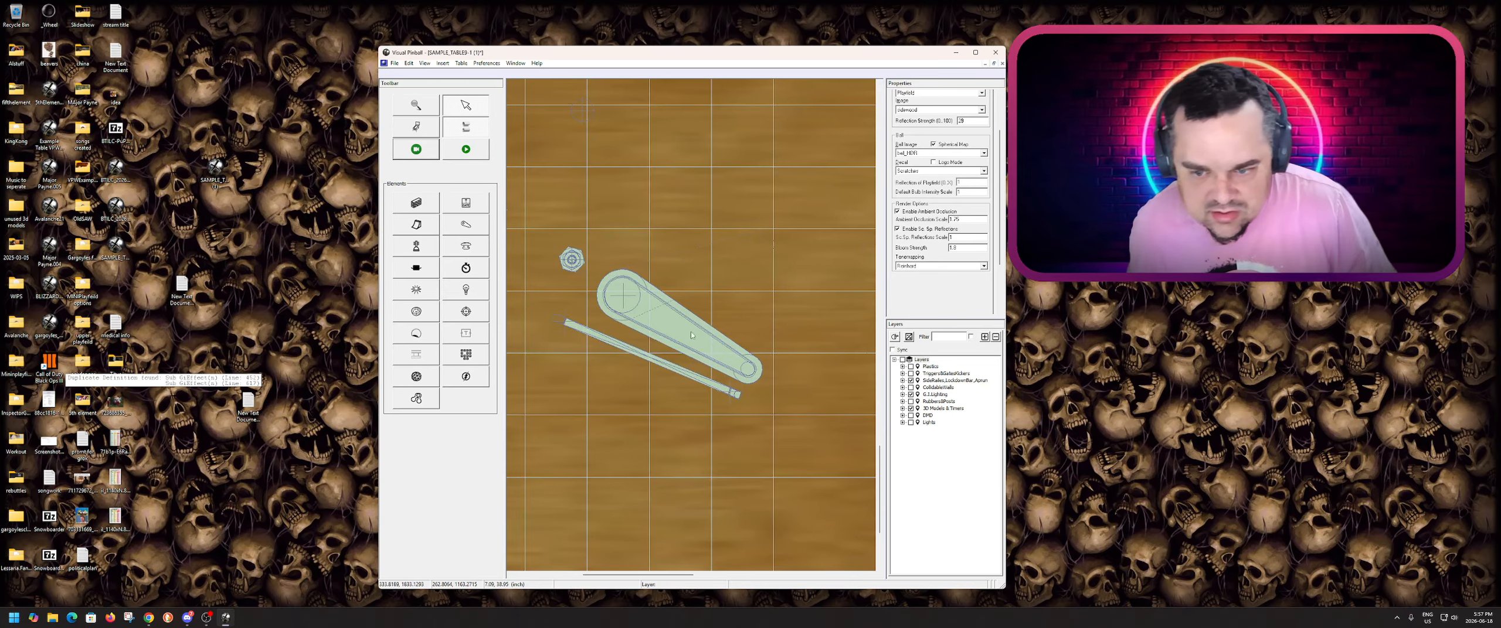
click(675, 333)
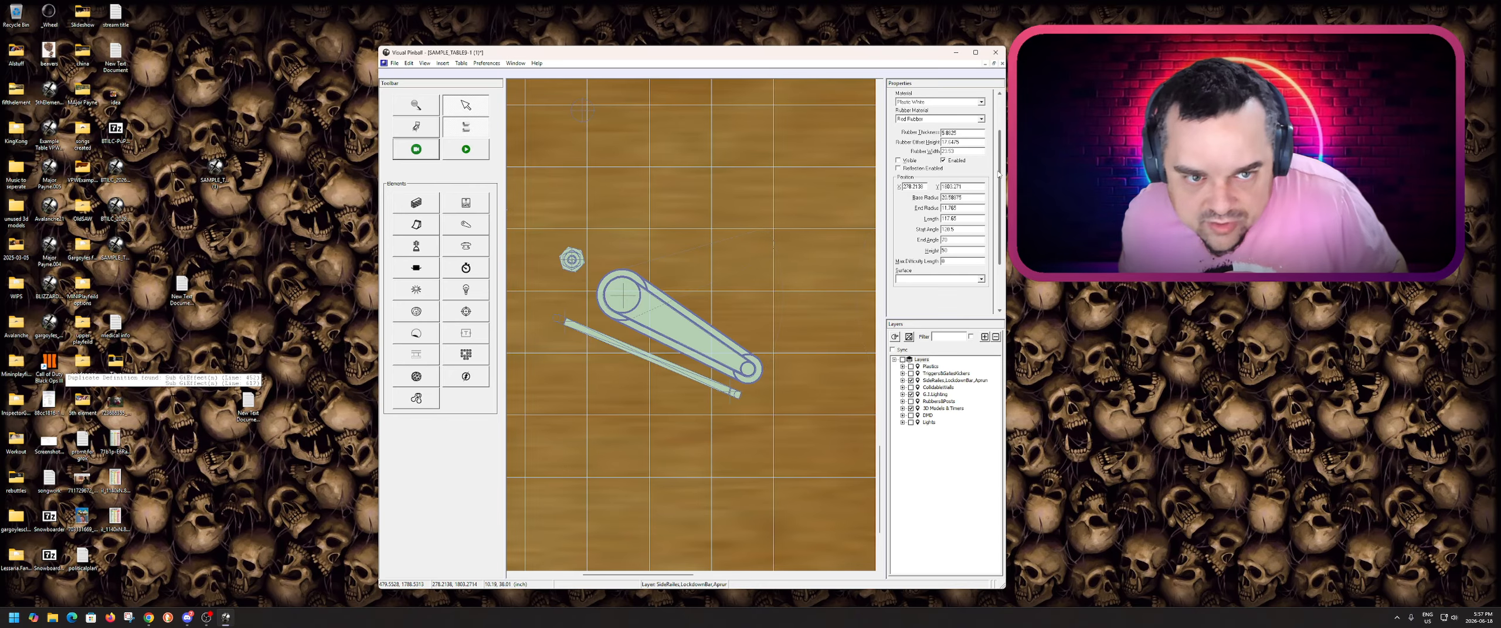
scroll(999, 173, up, 2)
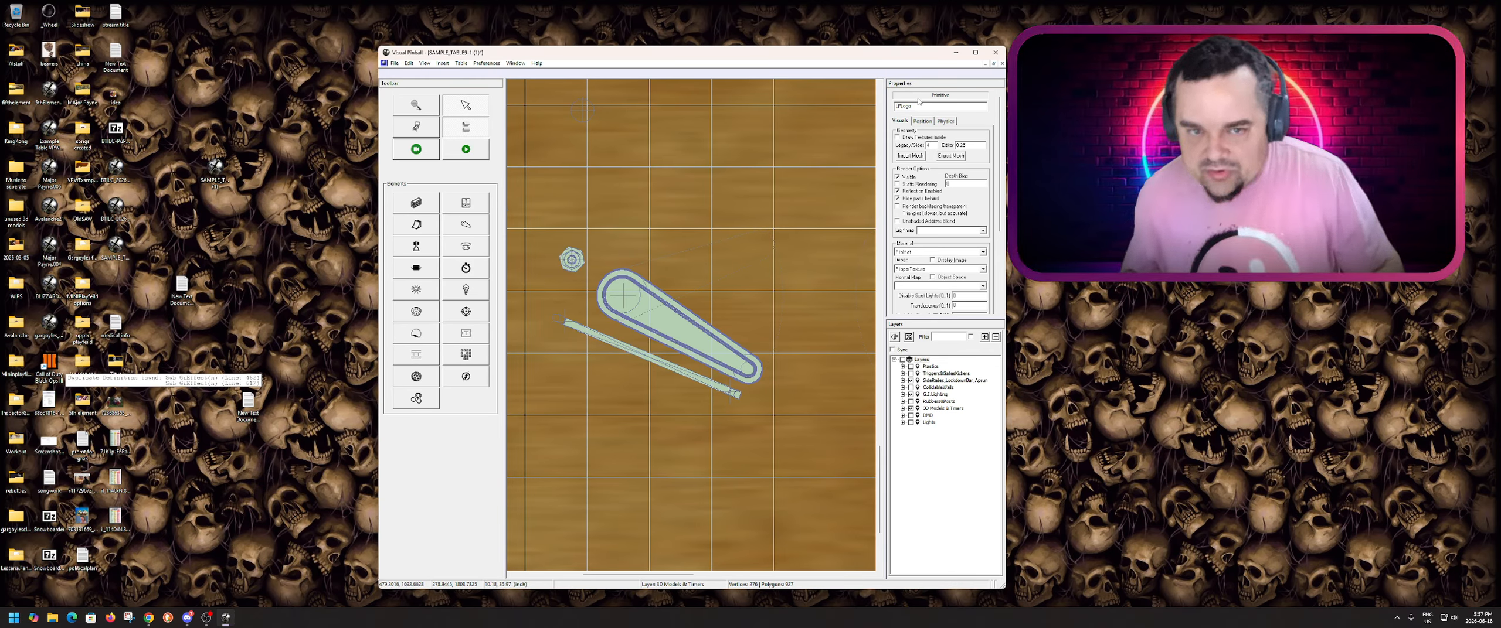
right_click(684, 317)
click(682, 316)
click(678, 317)
click(679, 317)
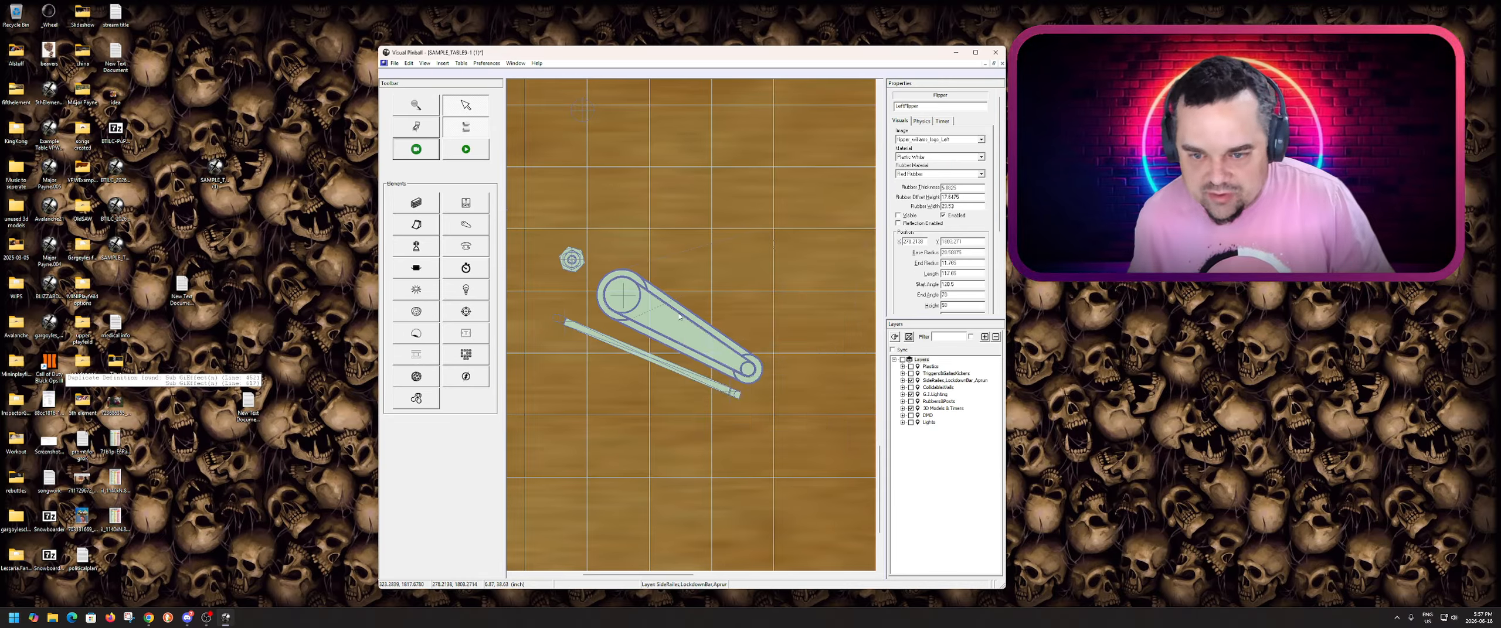
click(678, 316)
right_click(679, 315)
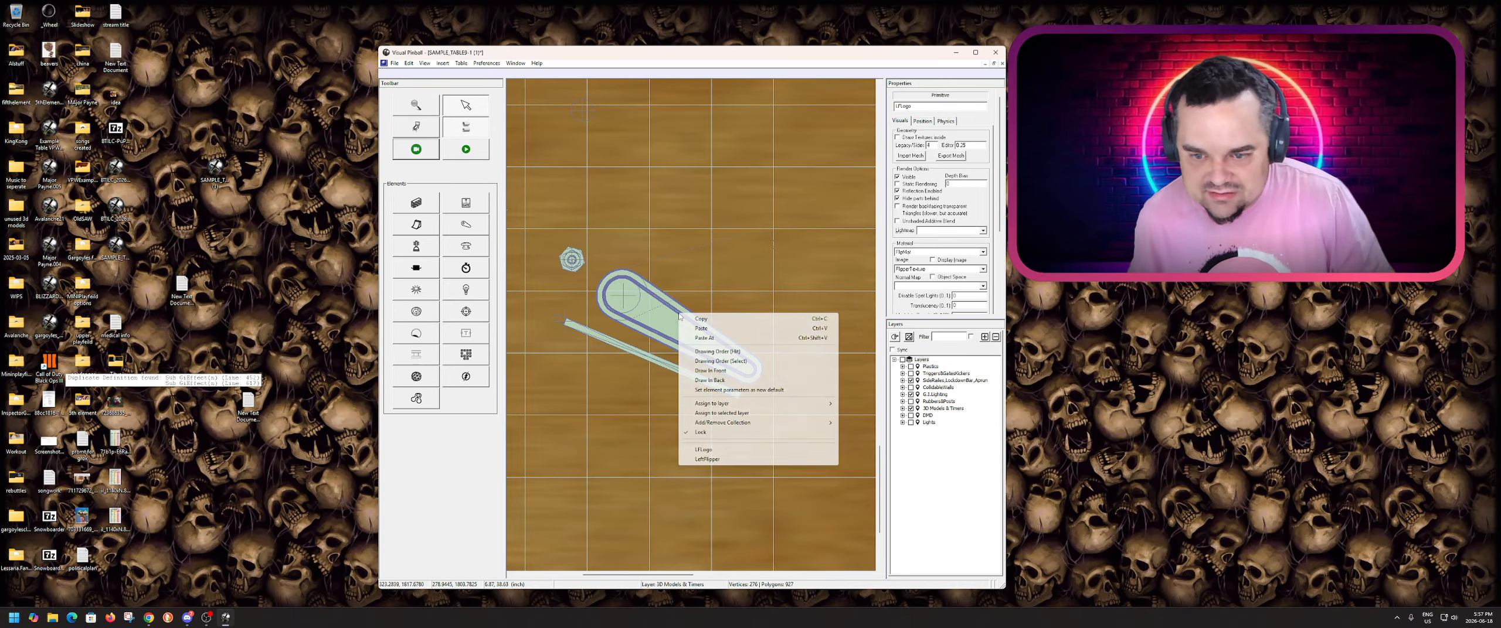
click(735, 433)
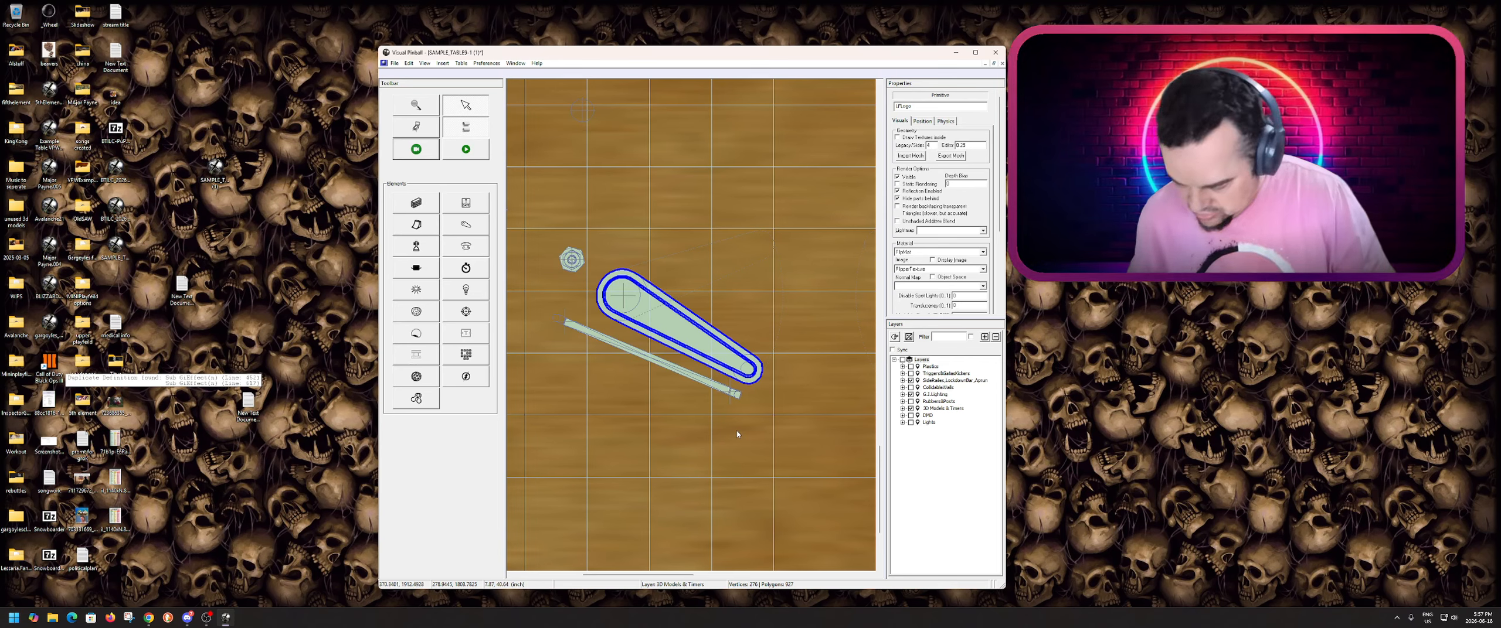
- Copy the LFLogo primitive, lock the original again, and paste the copy in the same place
right_click(713, 332)
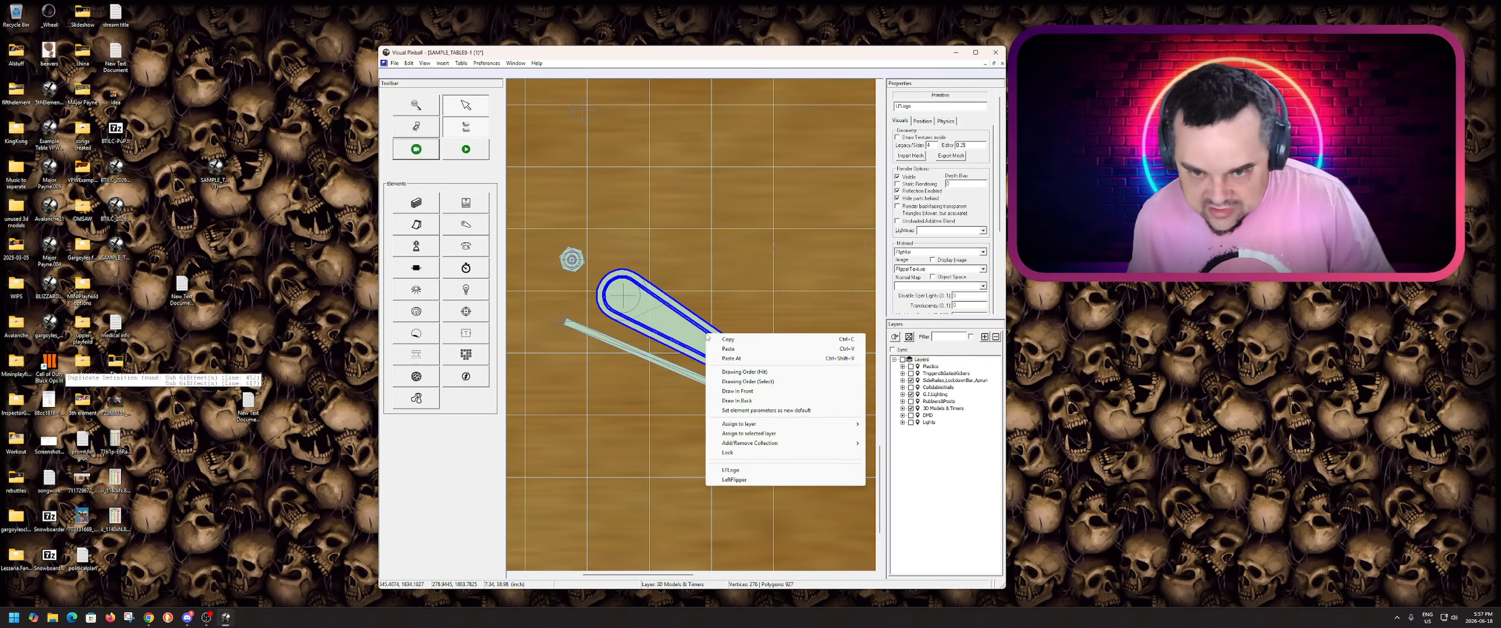
click(745, 452)
click(695, 351)
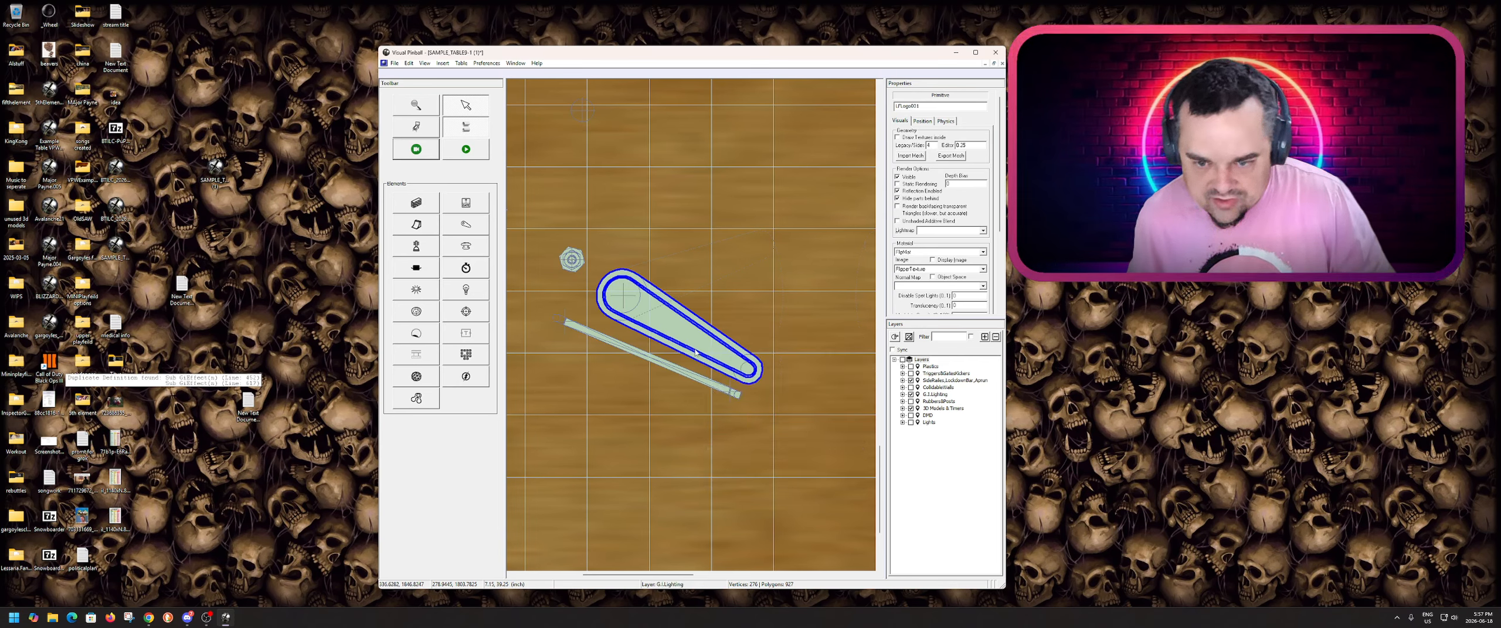
- Move the copied left flipper primitive up the playfield onto the upper left flipper
drag(696, 352, 717, 189)
scroll(717, 299, down, 2)
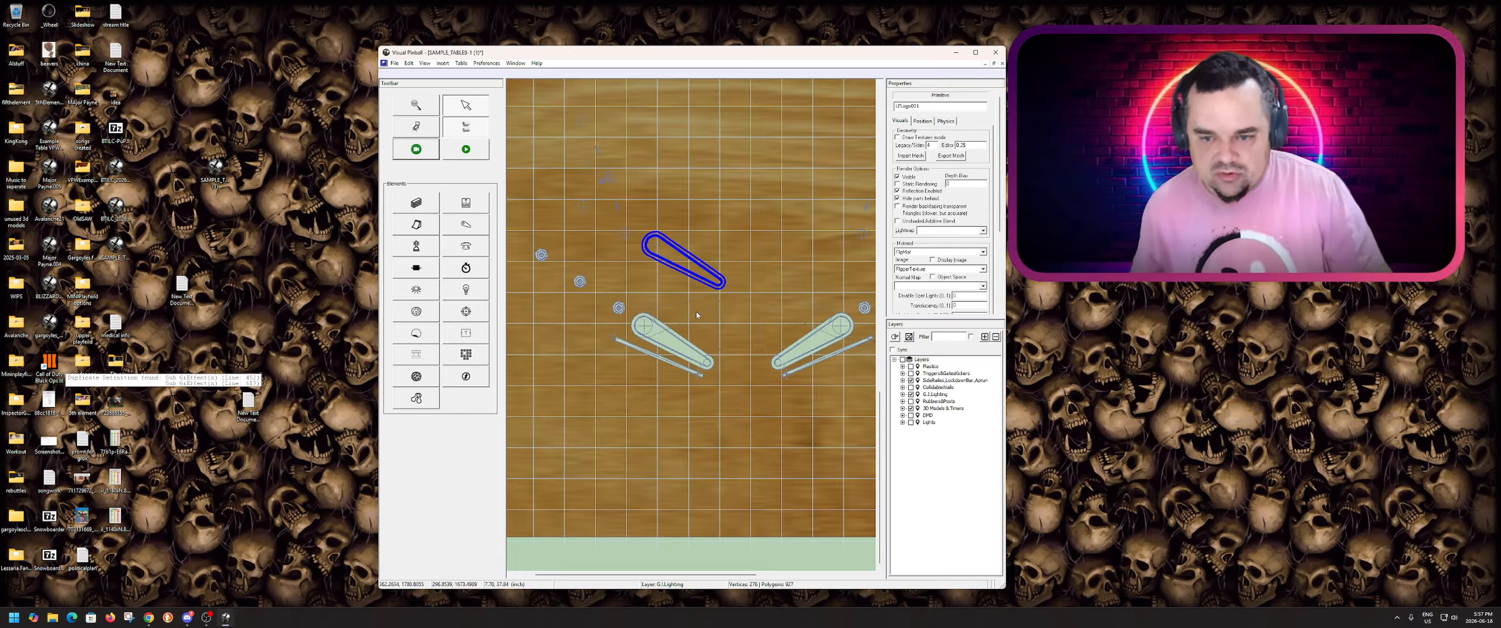
drag(696, 279, 715, 187)
scroll(684, 394, up, 5)
drag(685, 433, 648, 210)
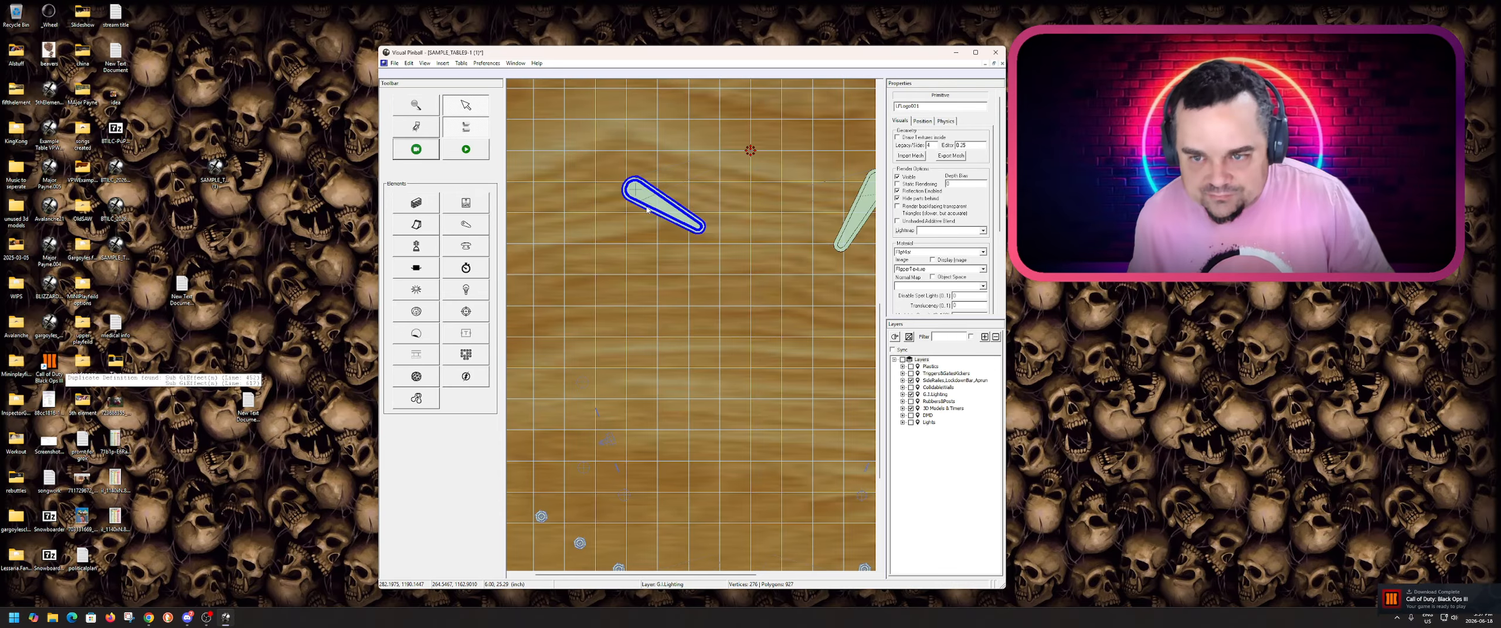
- Fine-tune the copied primitive's position so that its pivot lines up with the upper left flipper's pivot
scroll(703, 341, up, 3)
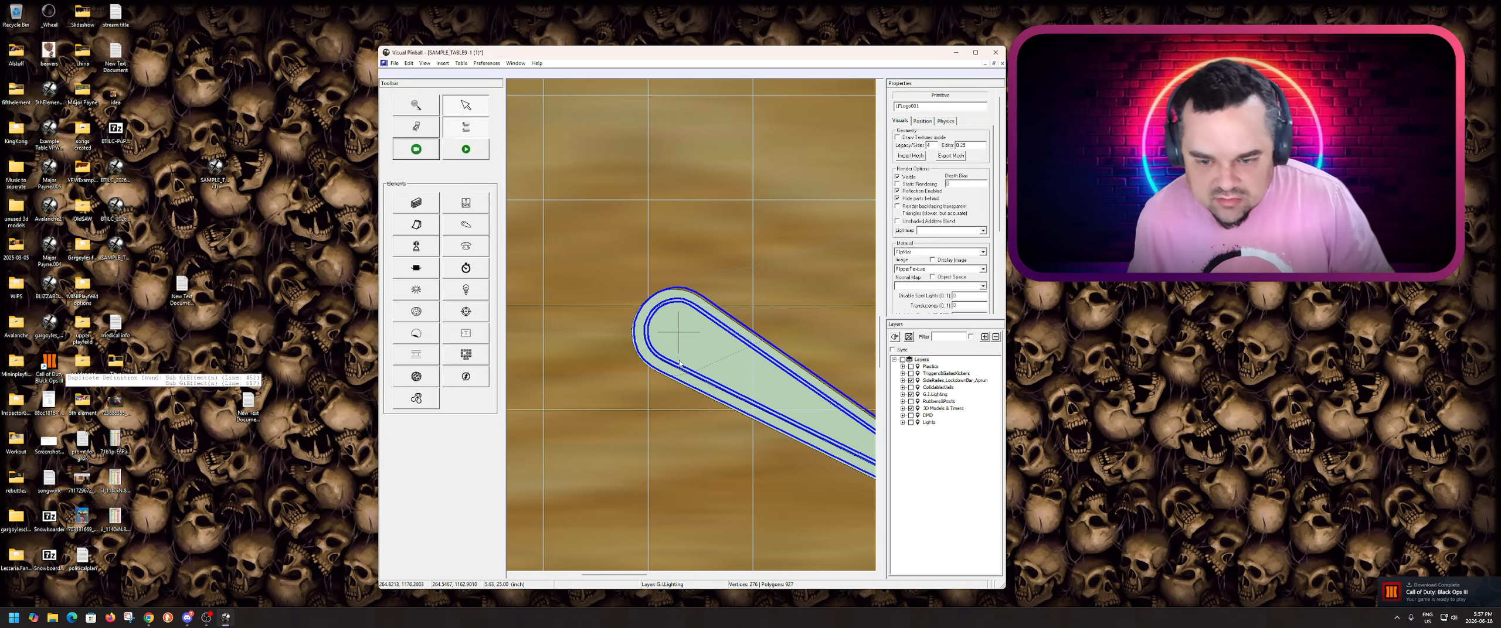
drag(679, 368, 677, 370)
scroll(635, 337, down, 2)
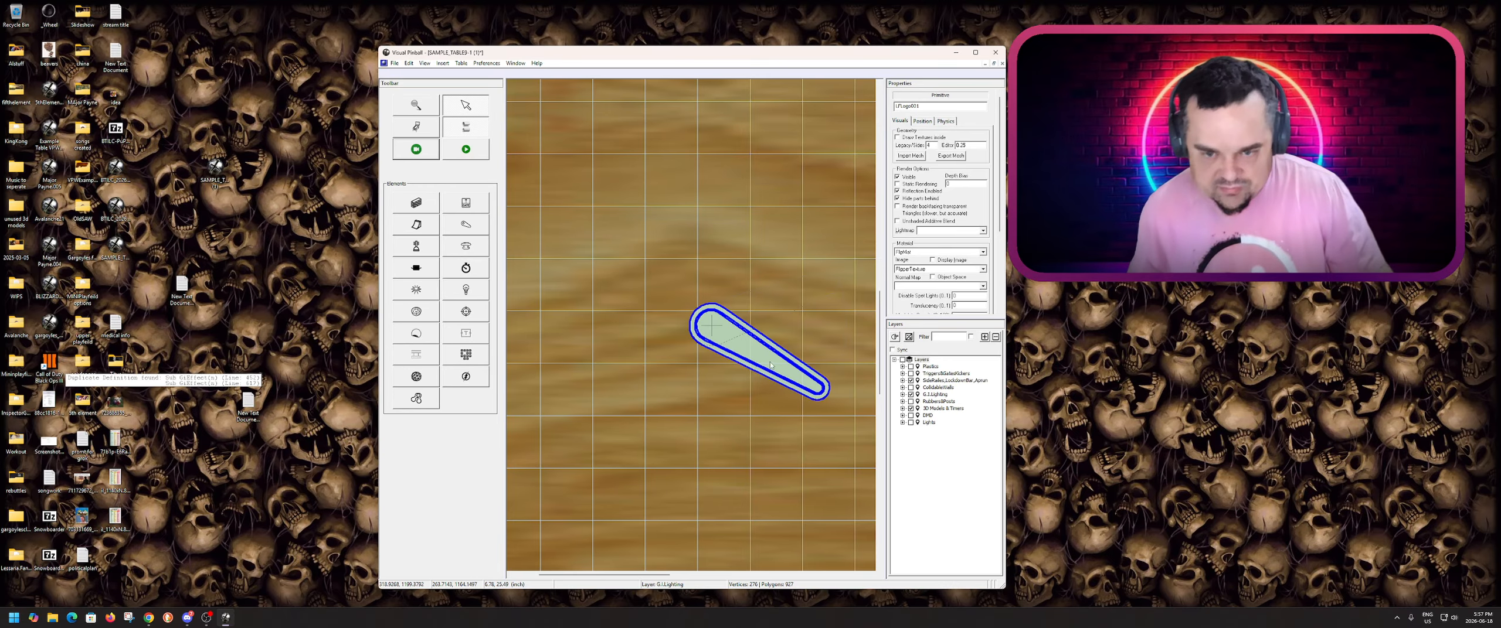
- Select the upper left flipper beneath its copied primitive and turn off its visibility
scroll(770, 365, down, 3)
click(653, 335)
scroll(653, 335, up, 3)
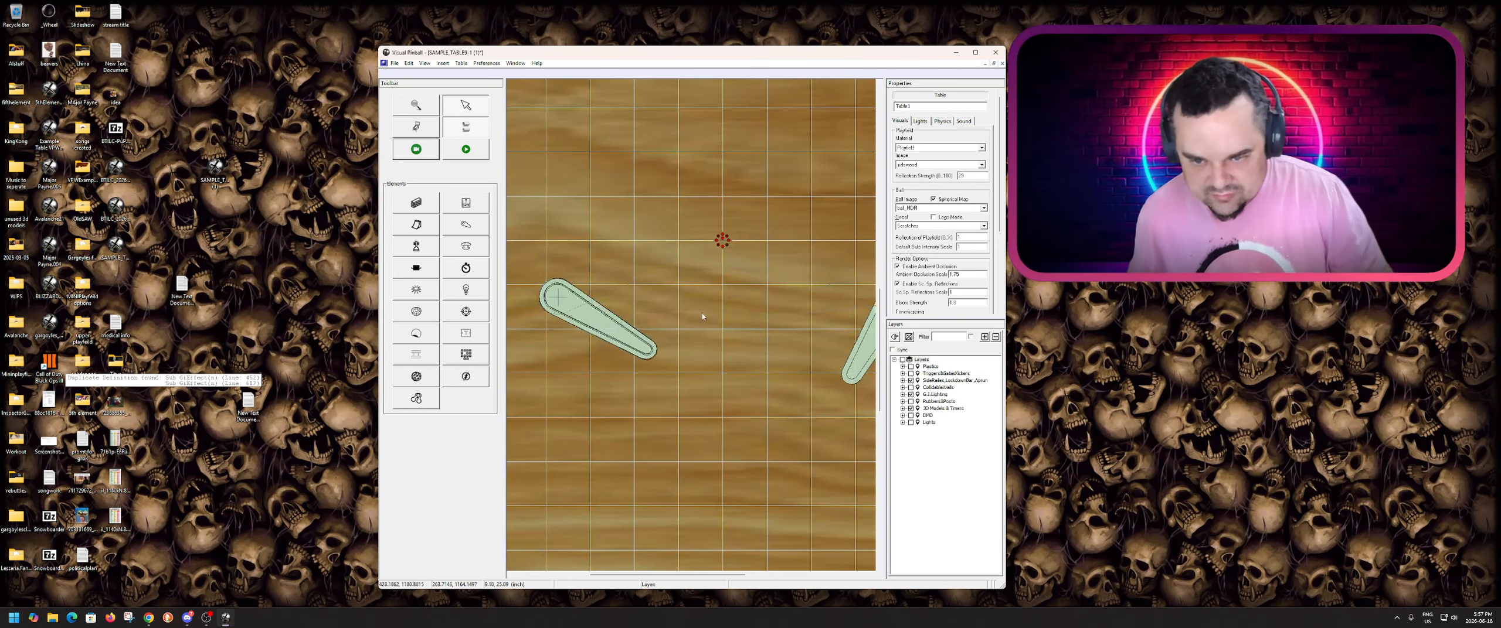
scroll(651, 348, up, 1)
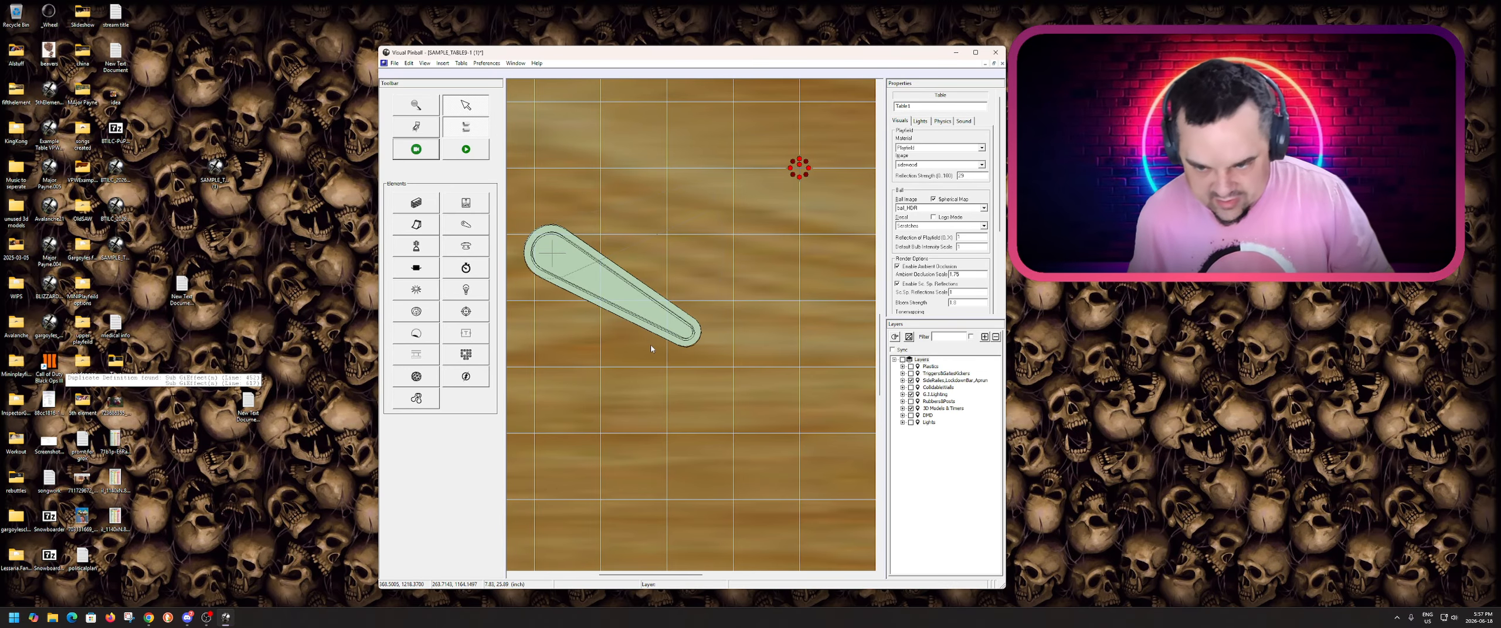
click(620, 310)
click(658, 314)
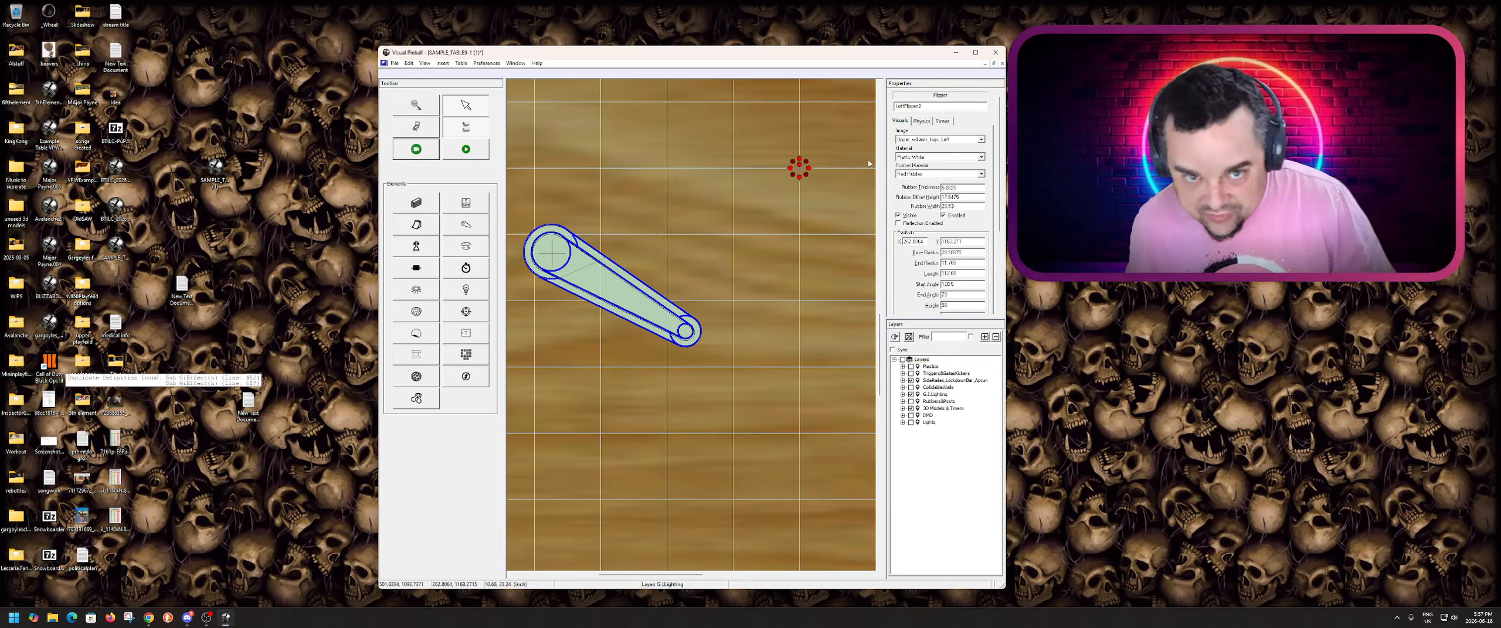
click(897, 216)
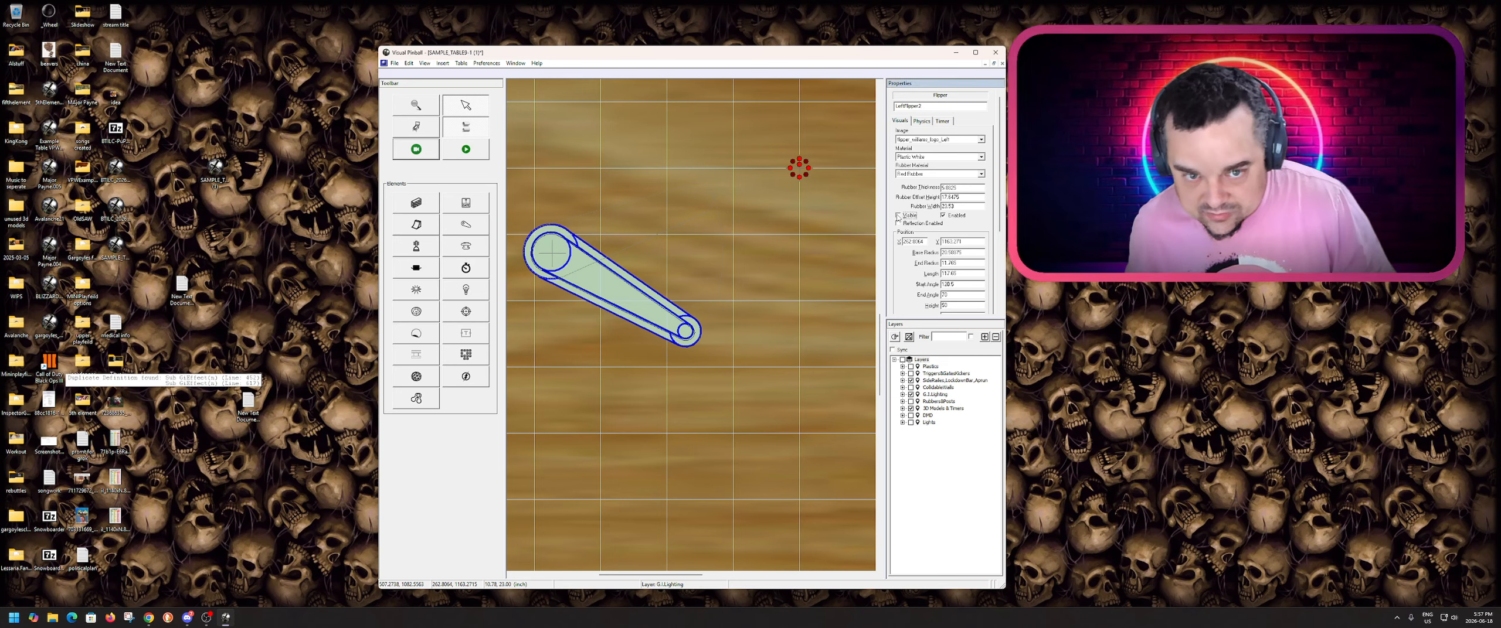
- Select the copied primitive over the upper left flipper and rename it LFLogo1
click(630, 296)
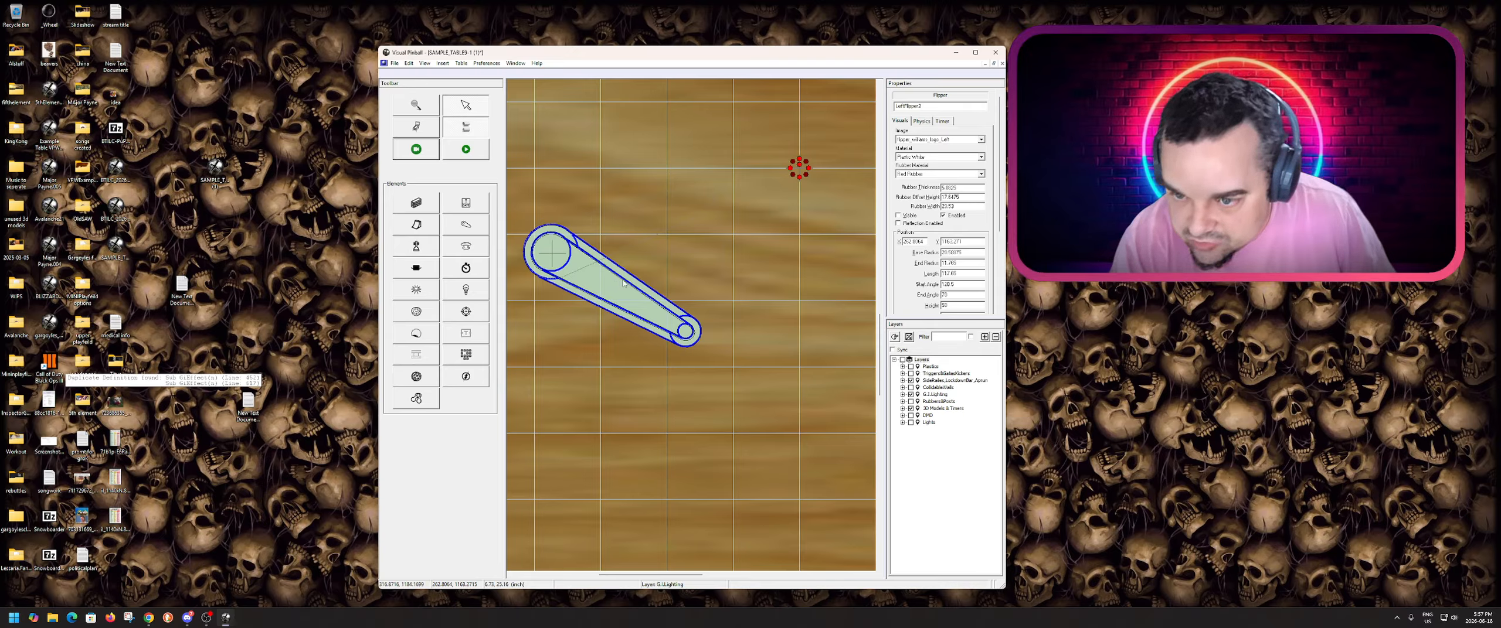
click(623, 283)
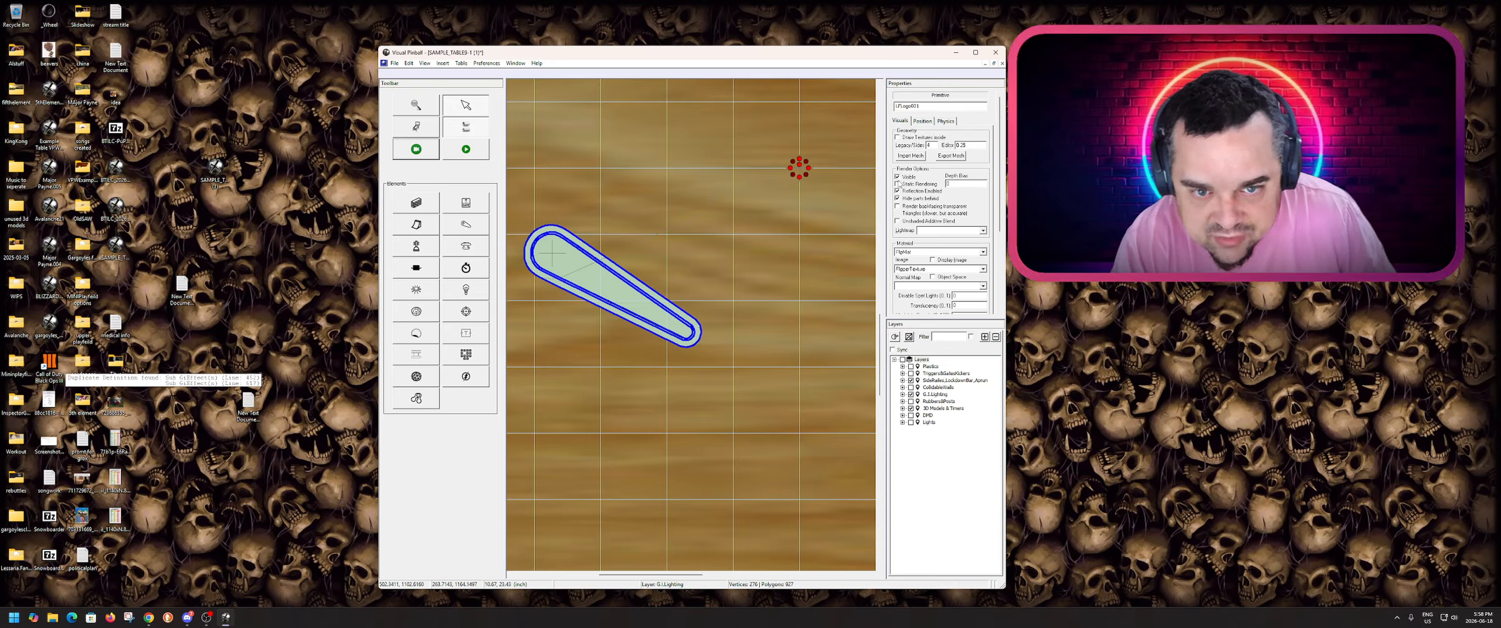
click(897, 184)
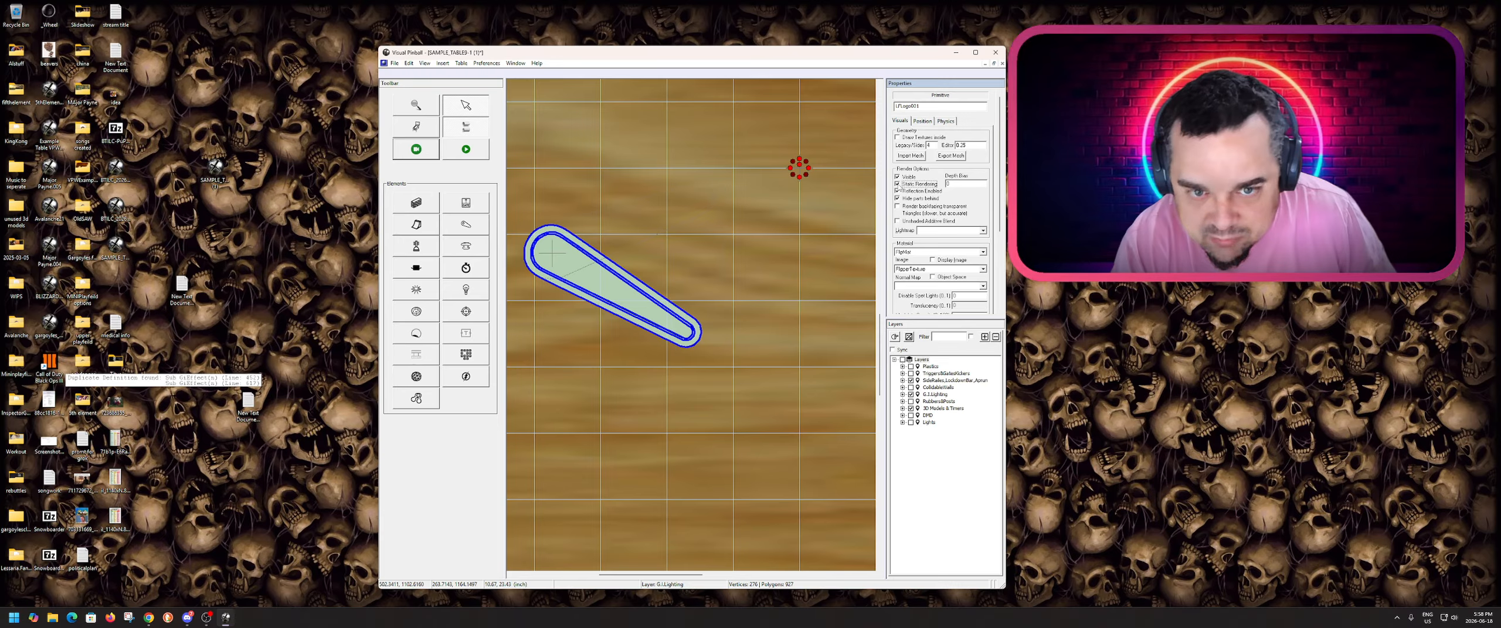
click(903, 185)
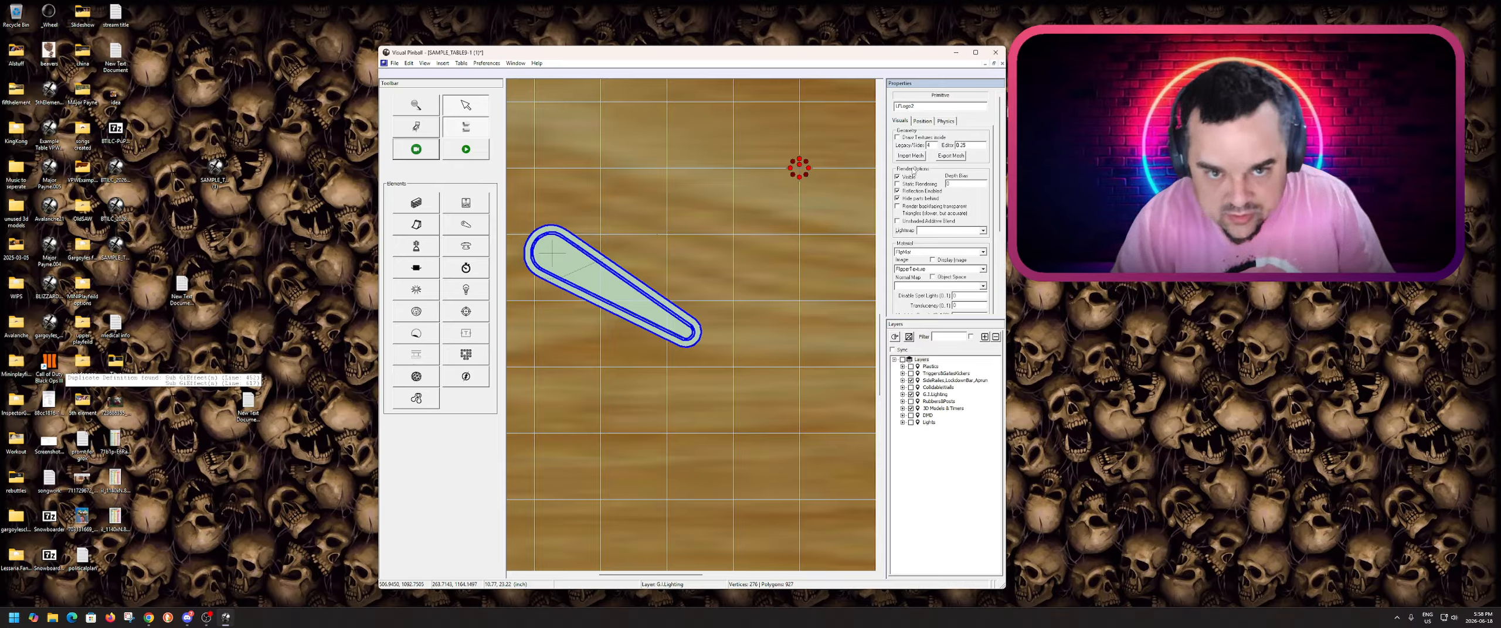
click(634, 553)
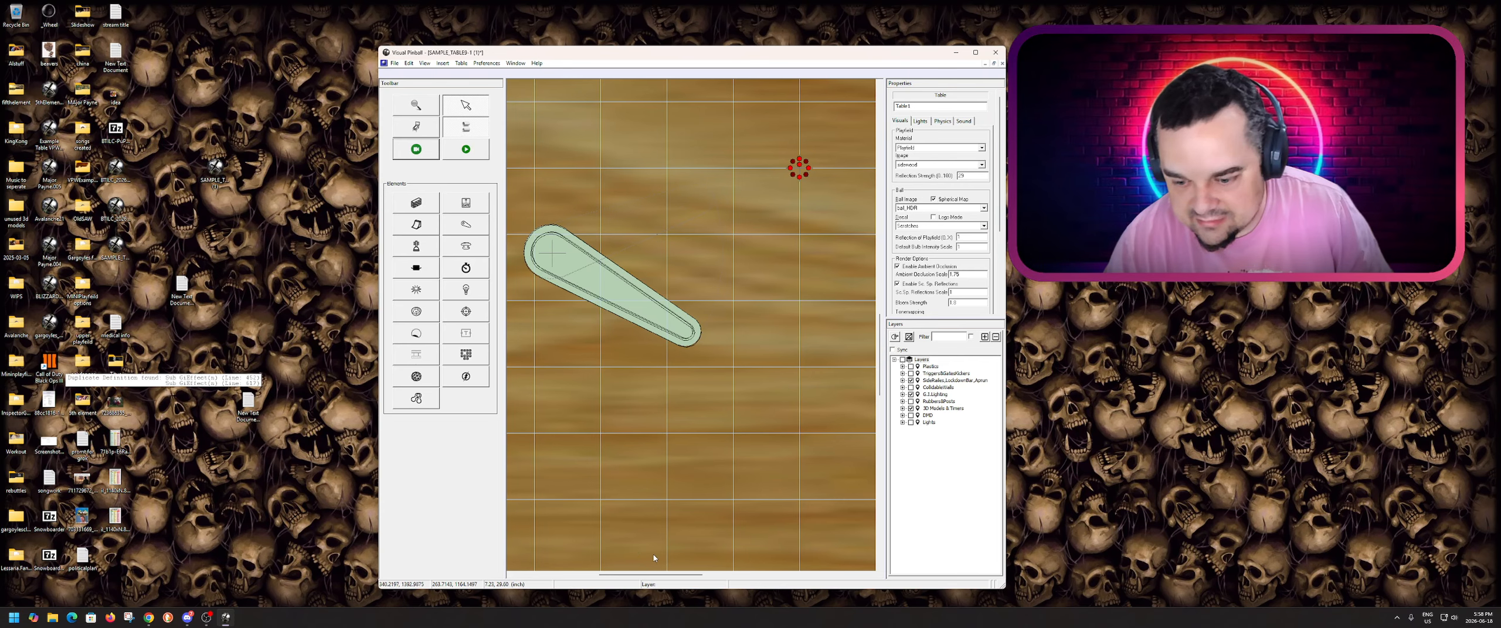
scroll(650, 516, down, 4)
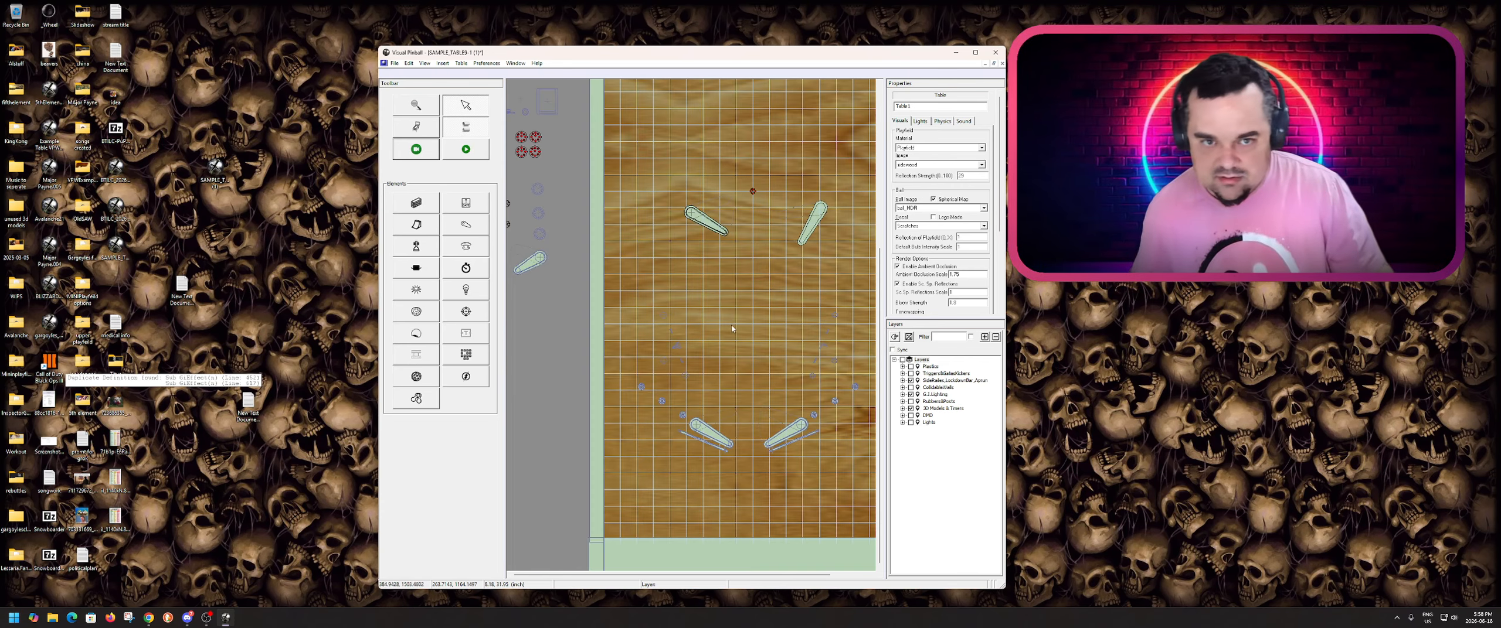
click(703, 220)
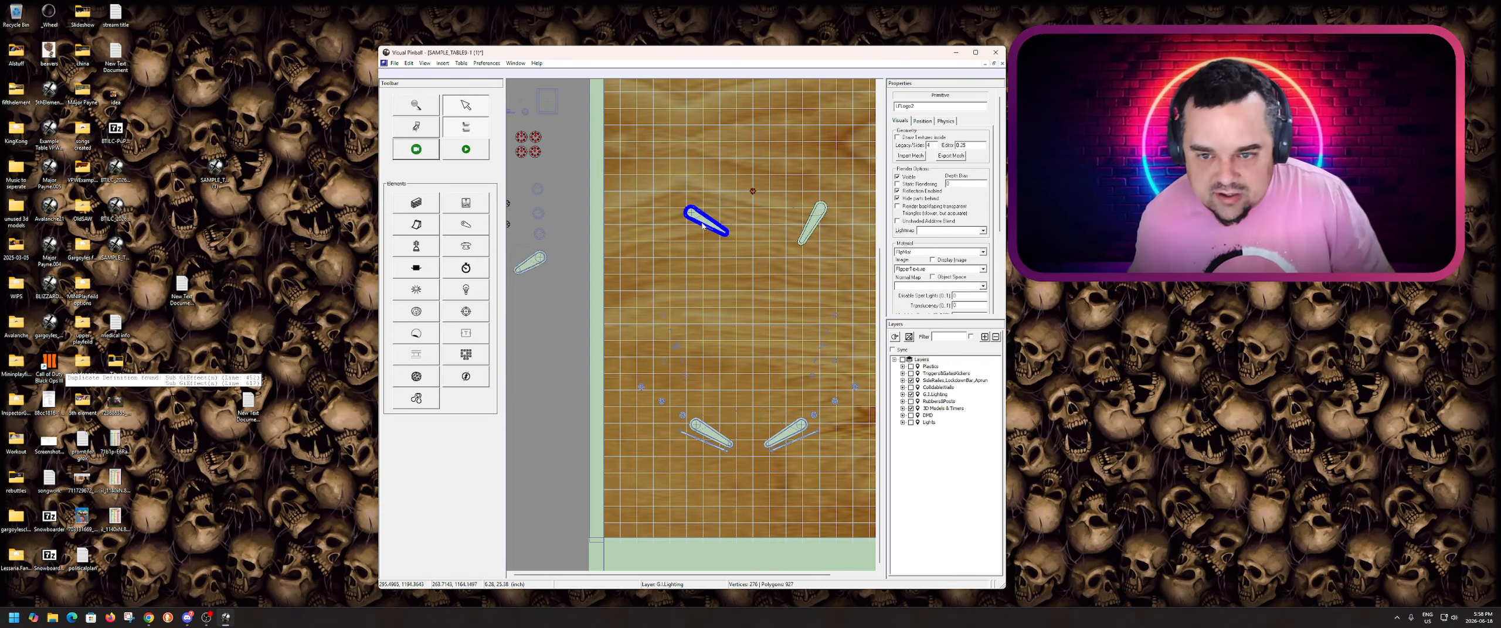
click(765, 411)
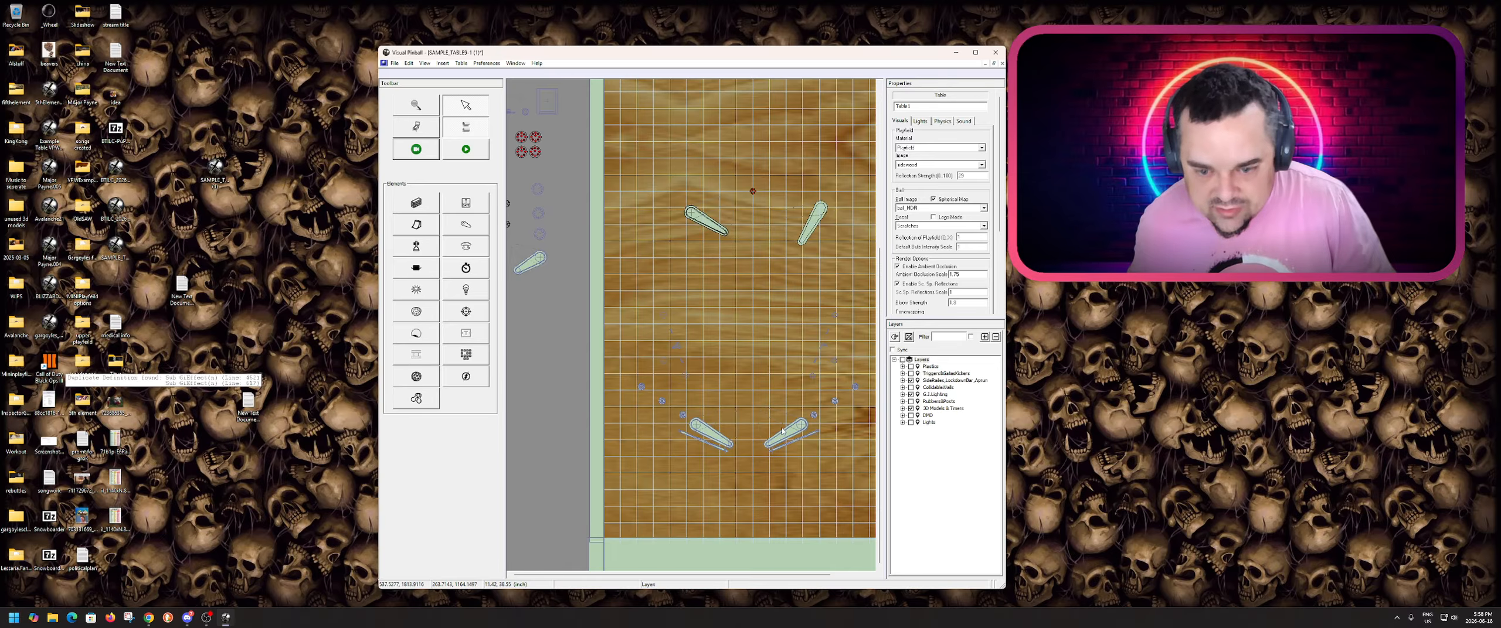
- Select the RFLogo primitive lying over the lower right flipper and unlock it
scroll(777, 431, up, 5)
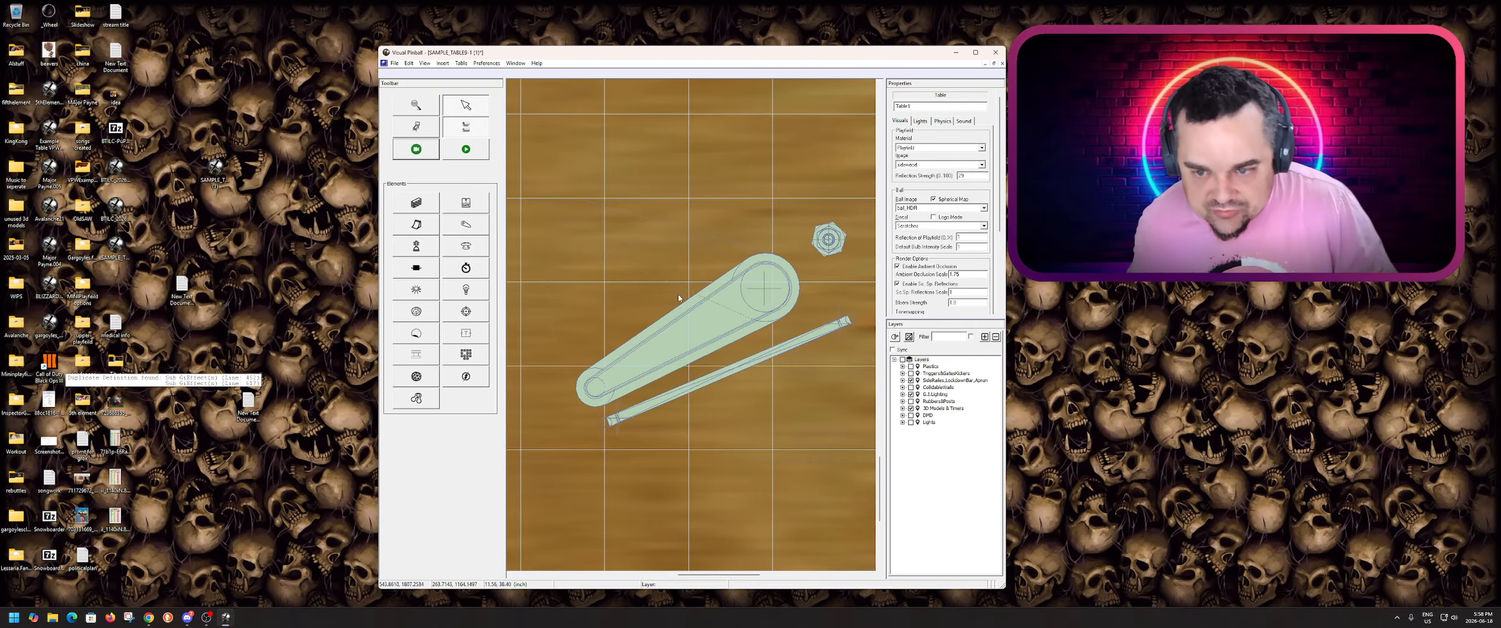
click(673, 323)
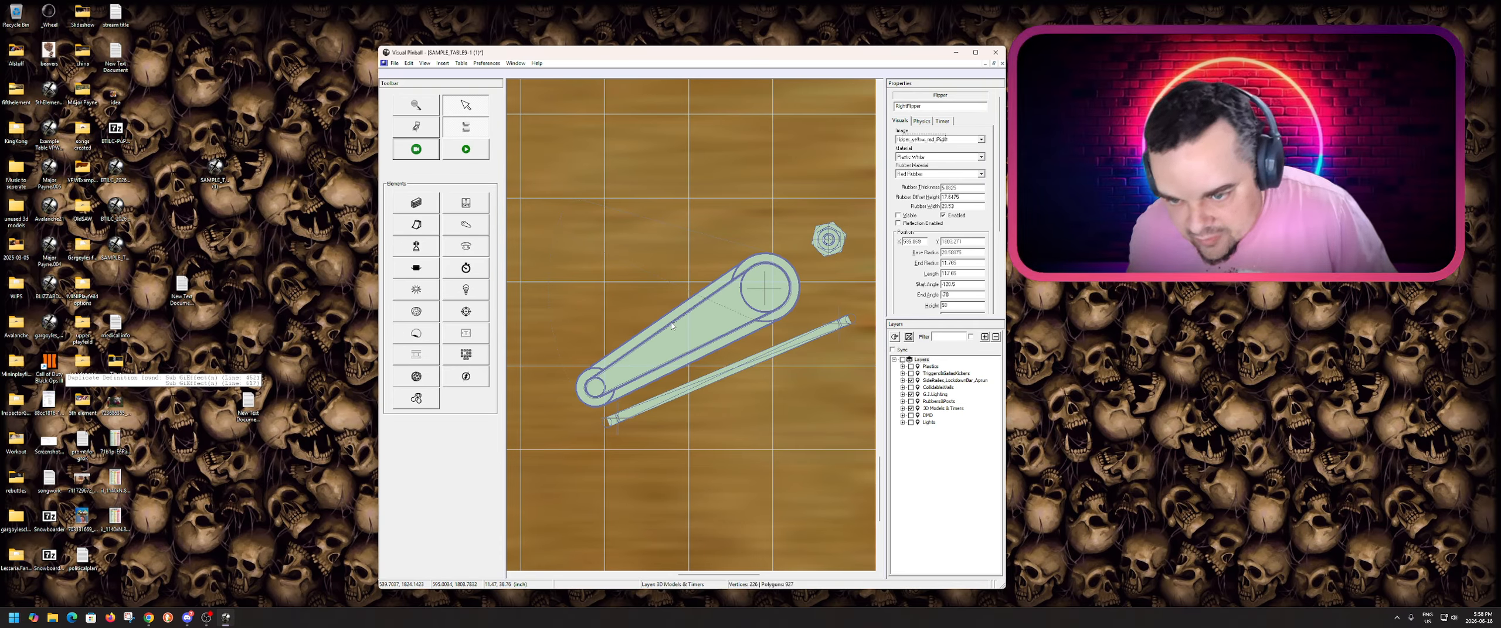
click(671, 326)
right_click(672, 326)
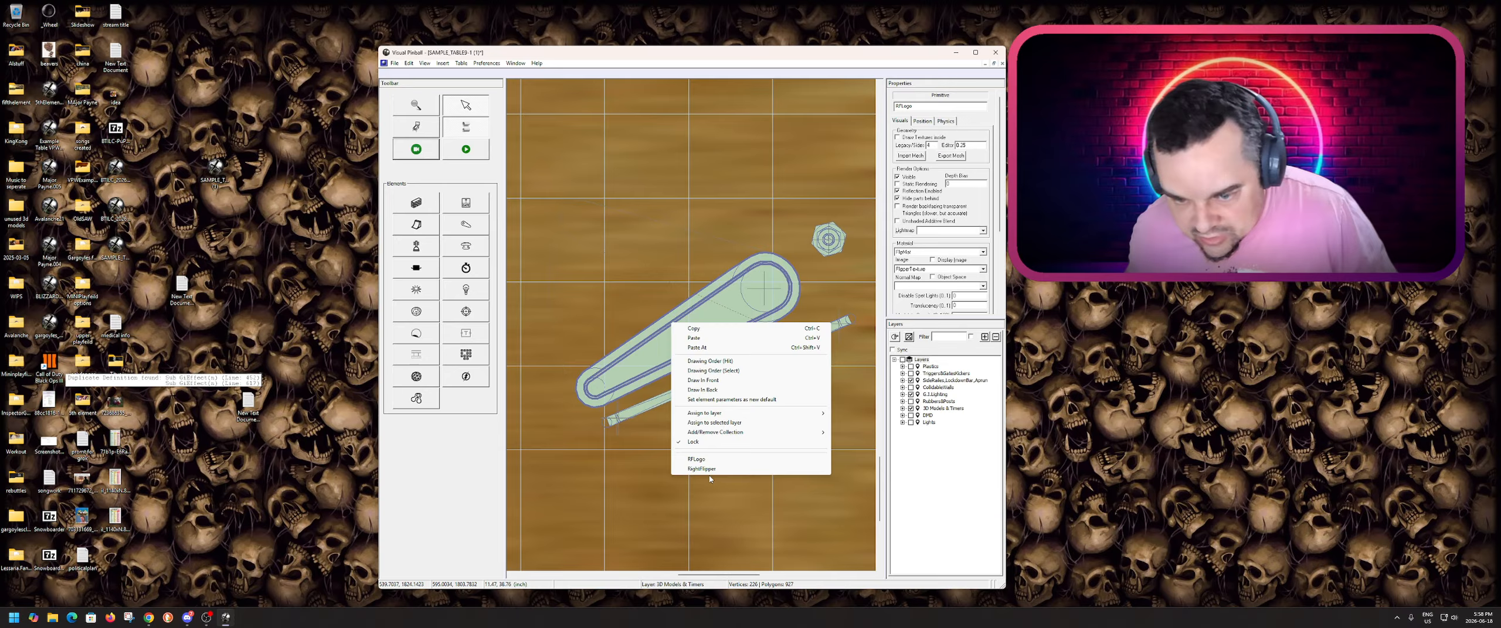
click(699, 447)
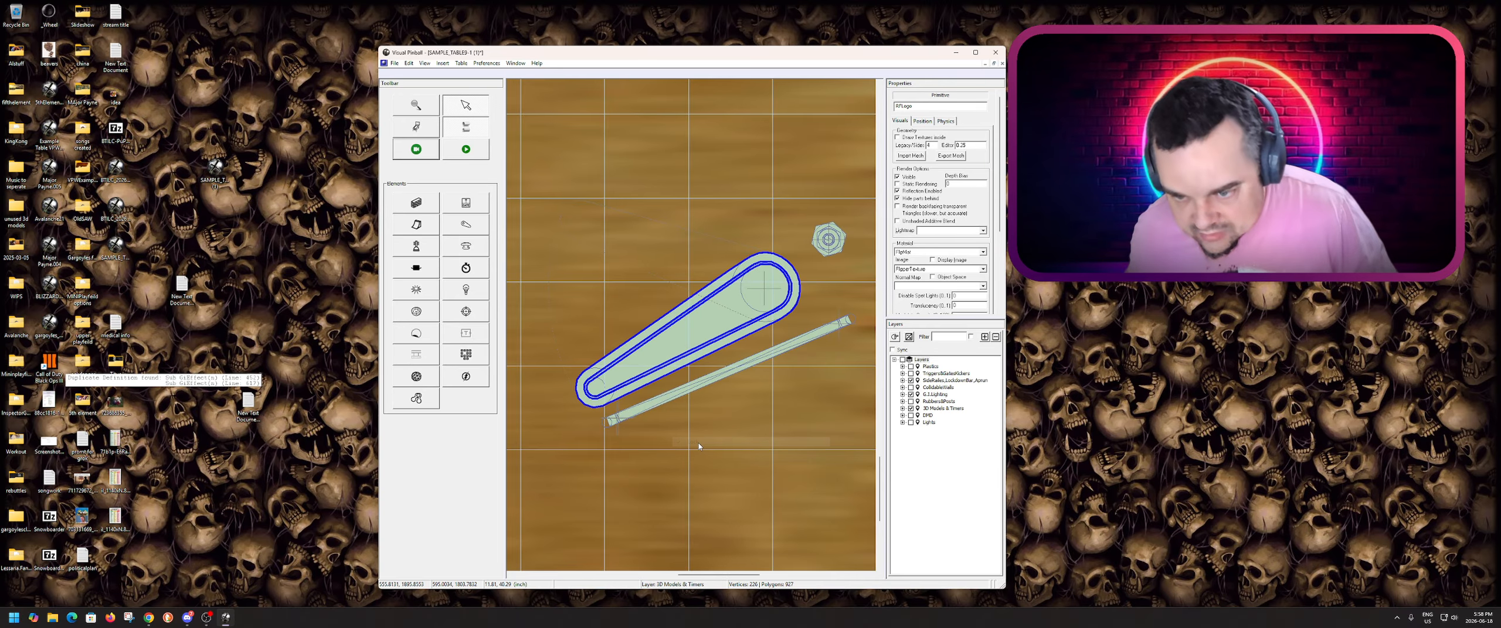
- Copy the RFLogo primitive, lock the original again, and paste the copy in the same place
right_click(641, 350)
click(657, 456)
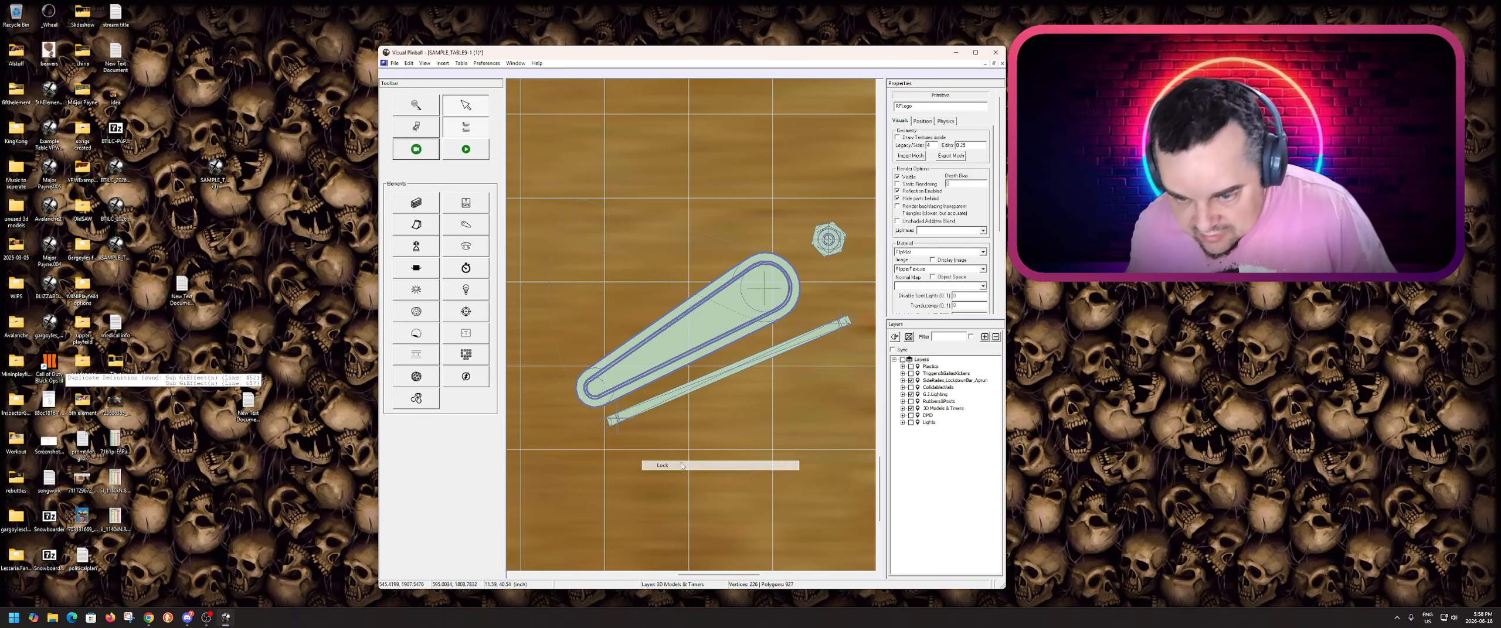
key(ctrl+v)
- Move the copied right flipper primitive up the playfield so its pivot sits on the upper right flipper's pivot
drag(651, 350, 686, 140)
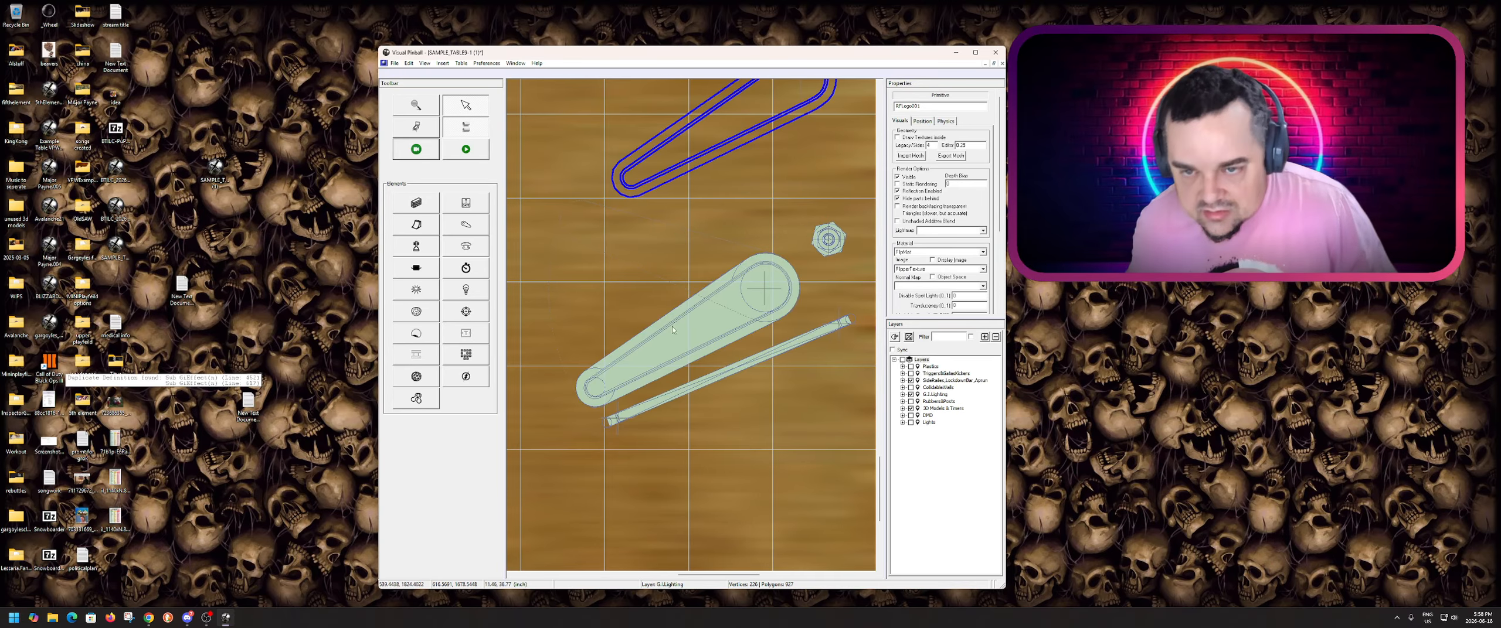
scroll(673, 334, down, 1)
scroll(676, 359, down, 1)
scroll(734, 307, up, 4)
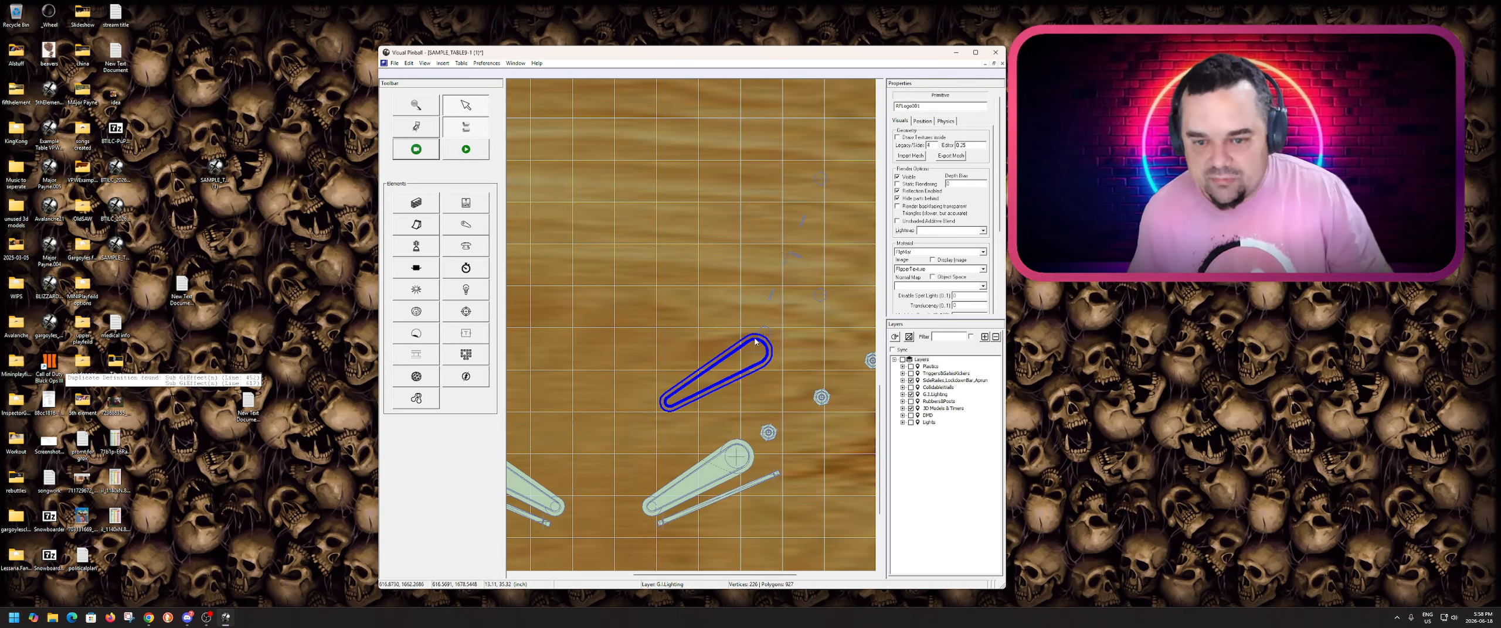
drag(755, 341, 739, 120)
scroll(708, 258, up, 4)
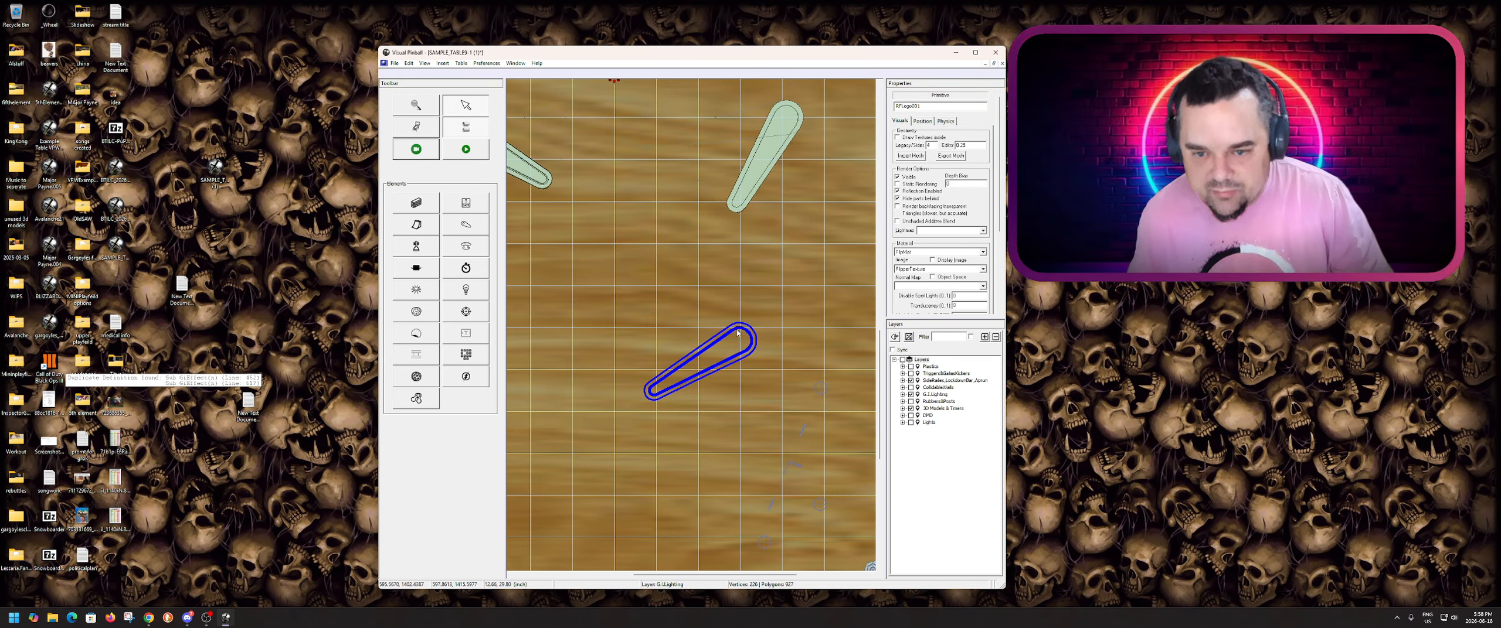
drag(737, 333, 784, 112)
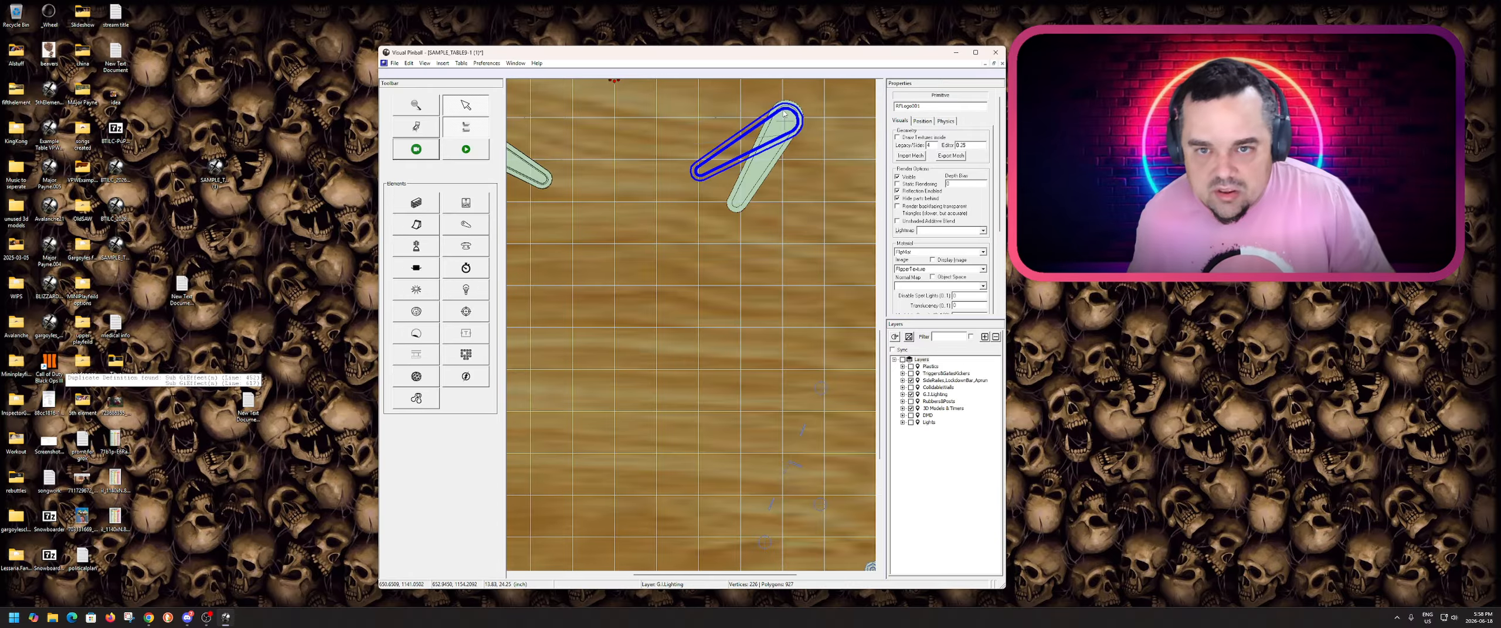
scroll(752, 203, up, 1)
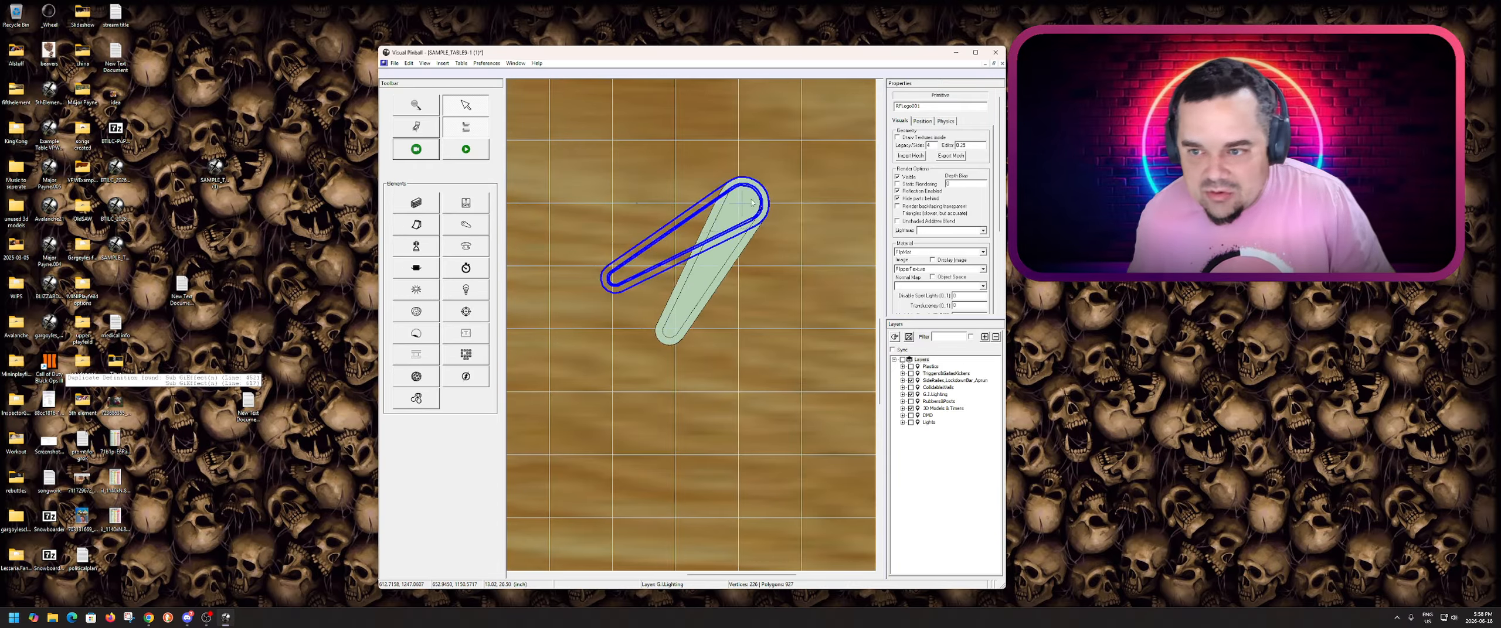
- Set the copied right primitive's RotZ to -150 to match the upper right flipper's start angle
click(715, 278)
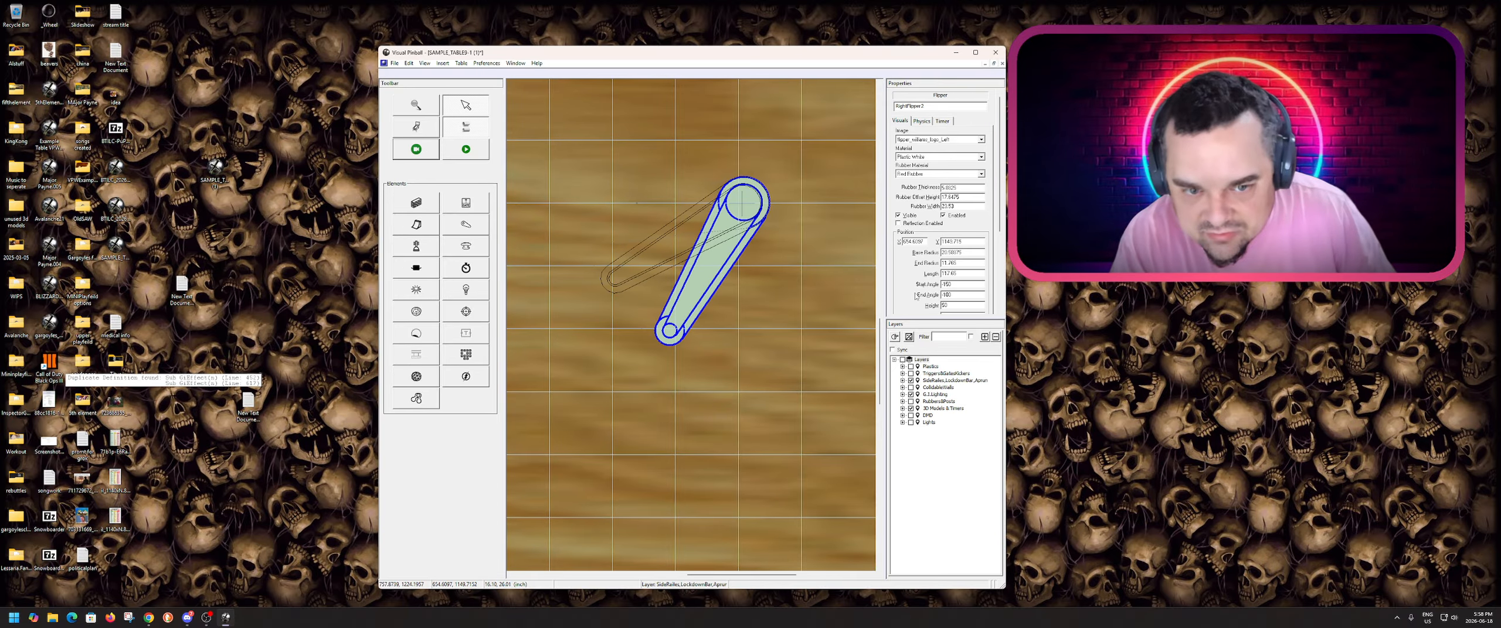
double_click(962, 285)
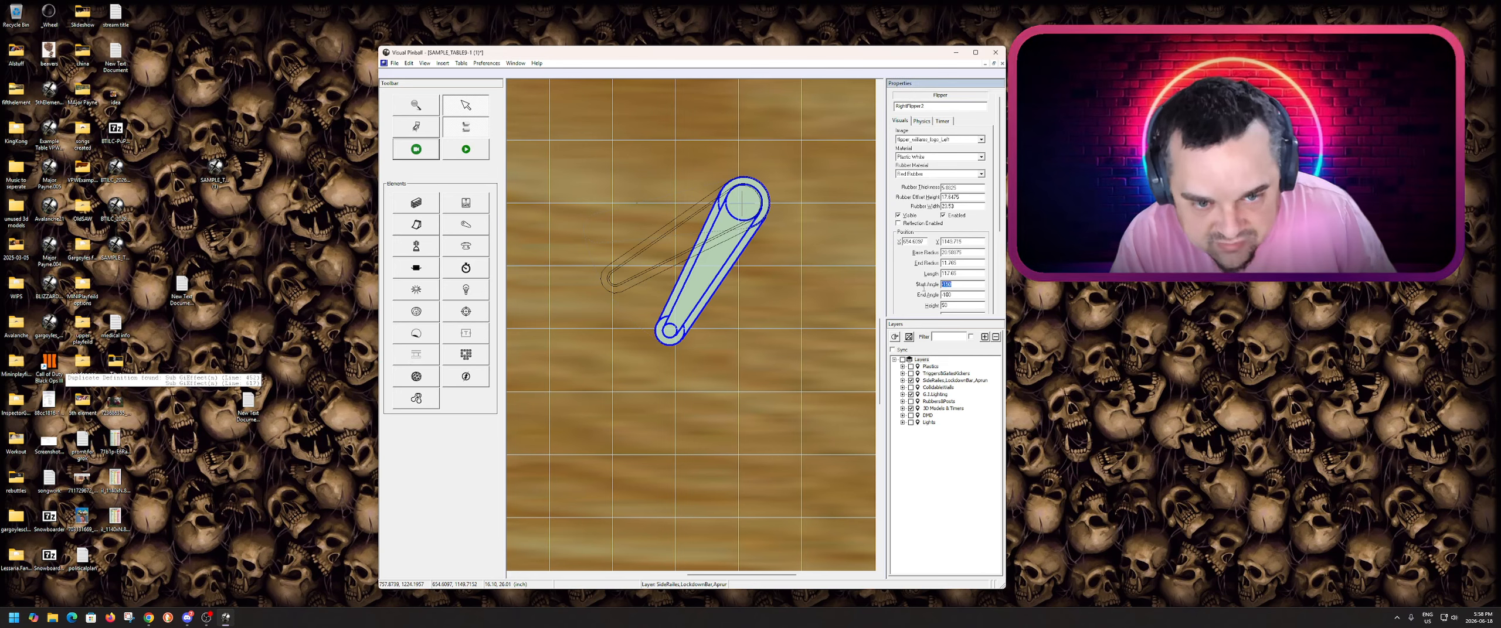
click(676, 261)
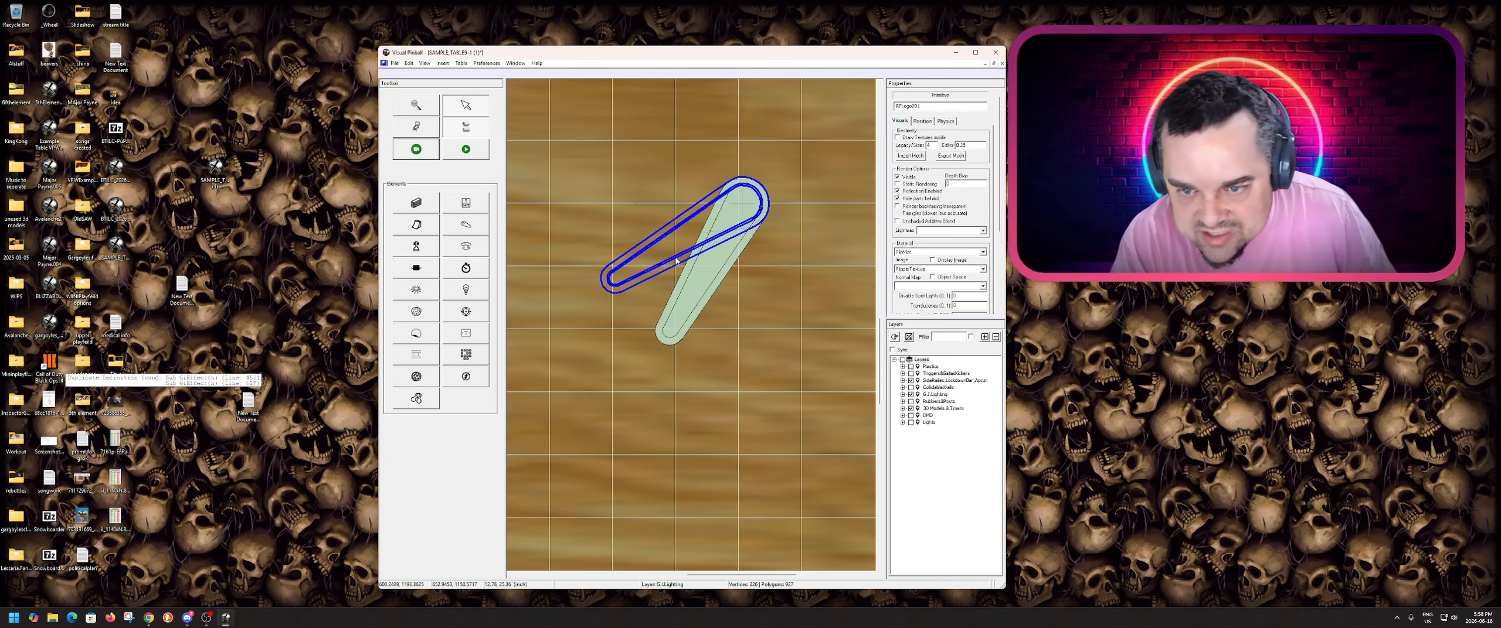
click(922, 121)
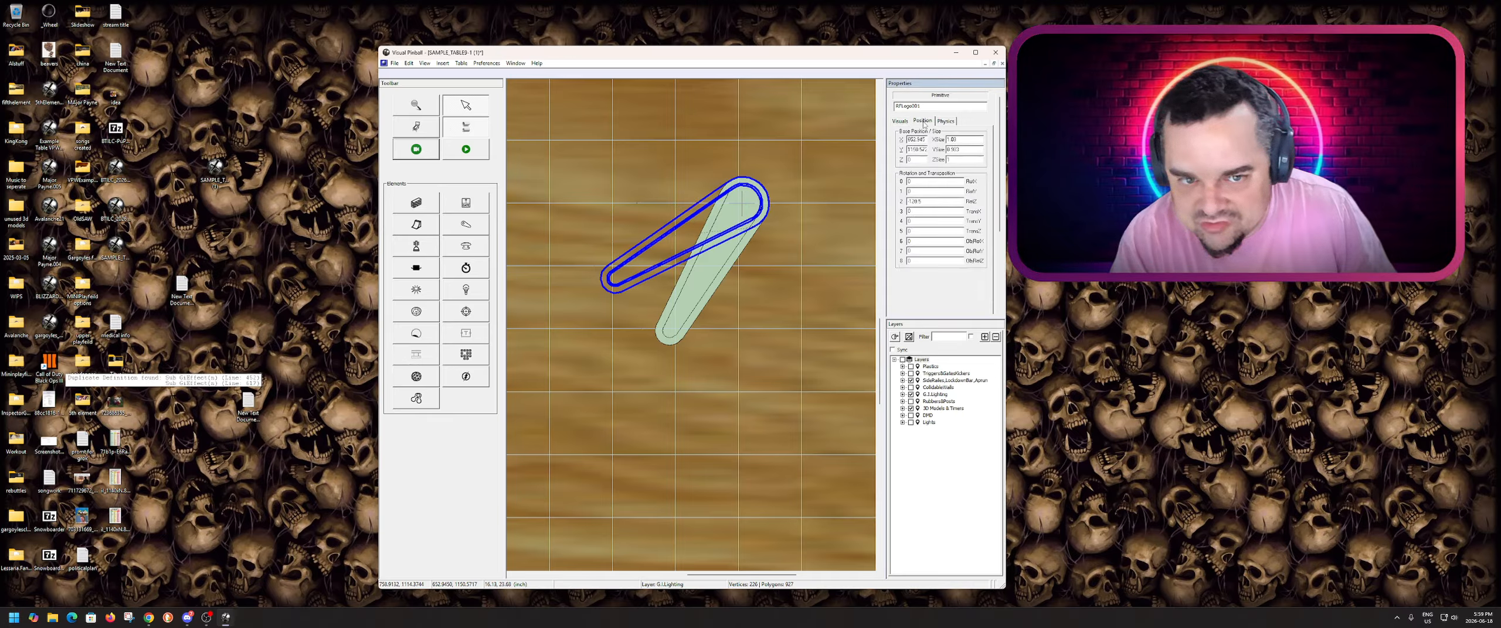
drag(926, 201, 857, 209)
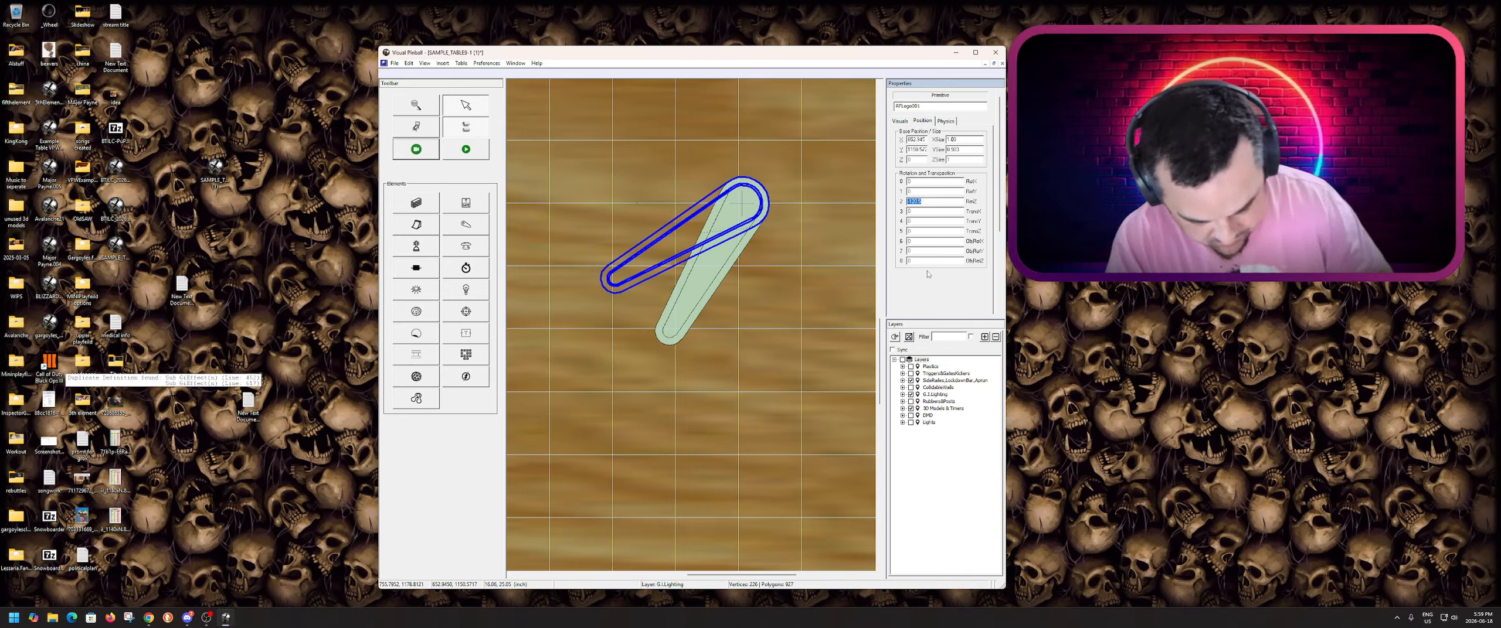
key(BackSpace)
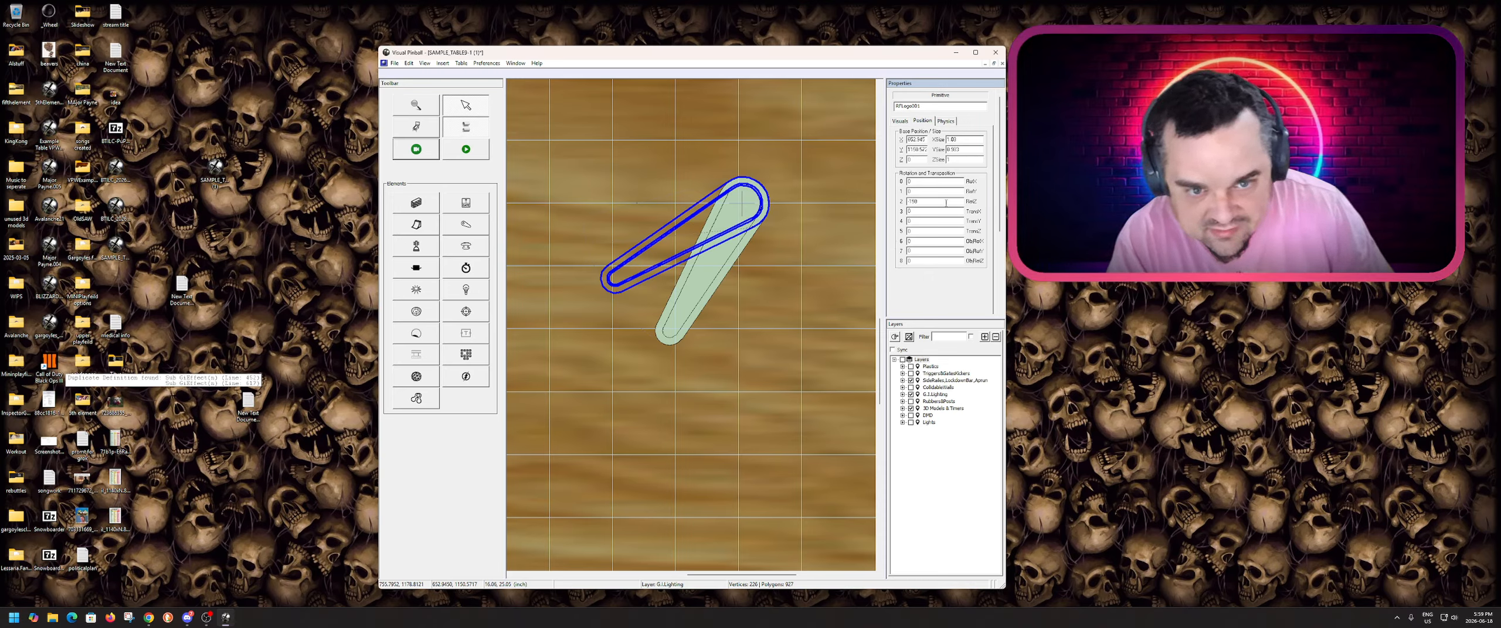
click(933, 211)
click(813, 305)
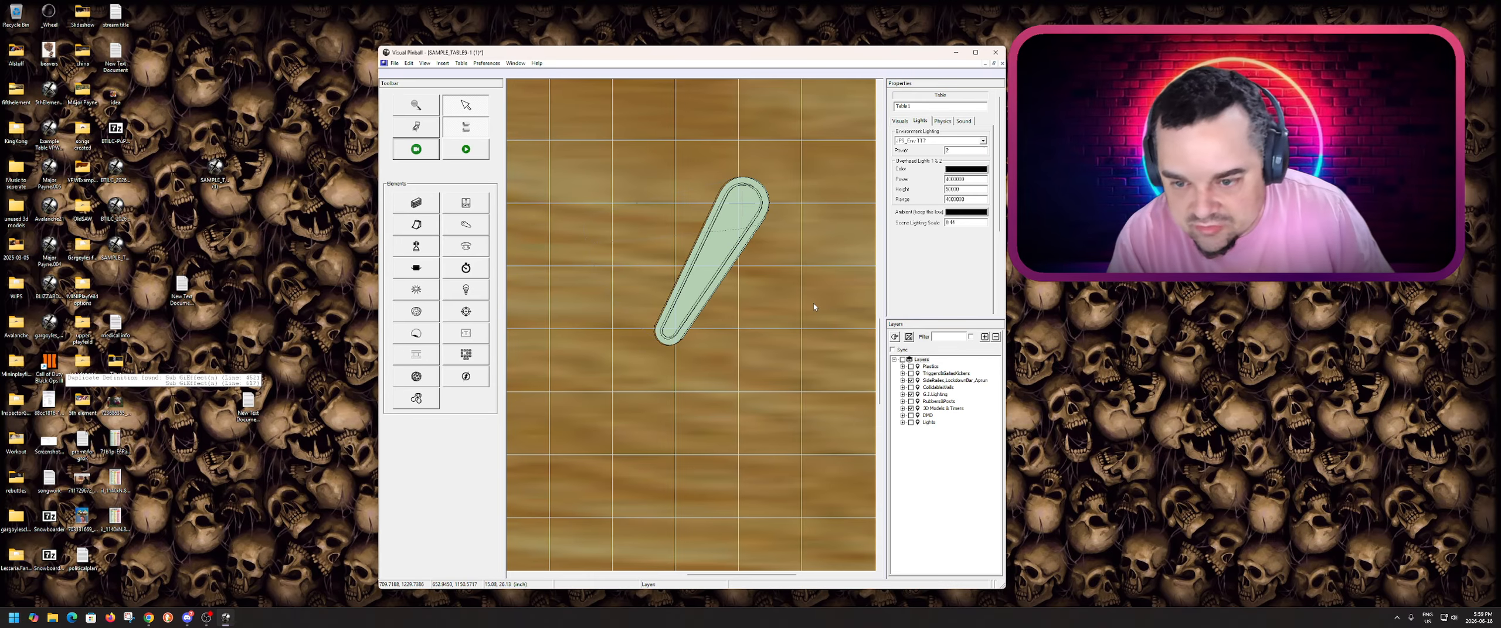
click(746, 188)
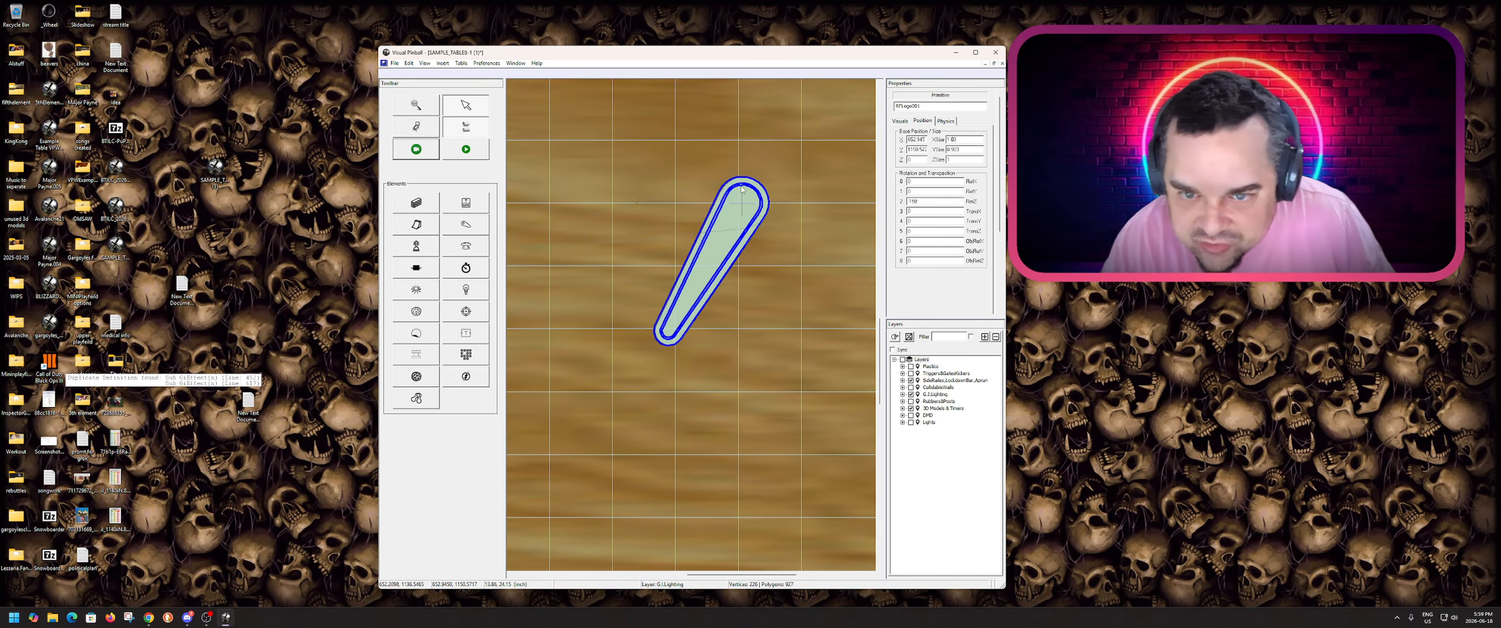
click(799, 286)
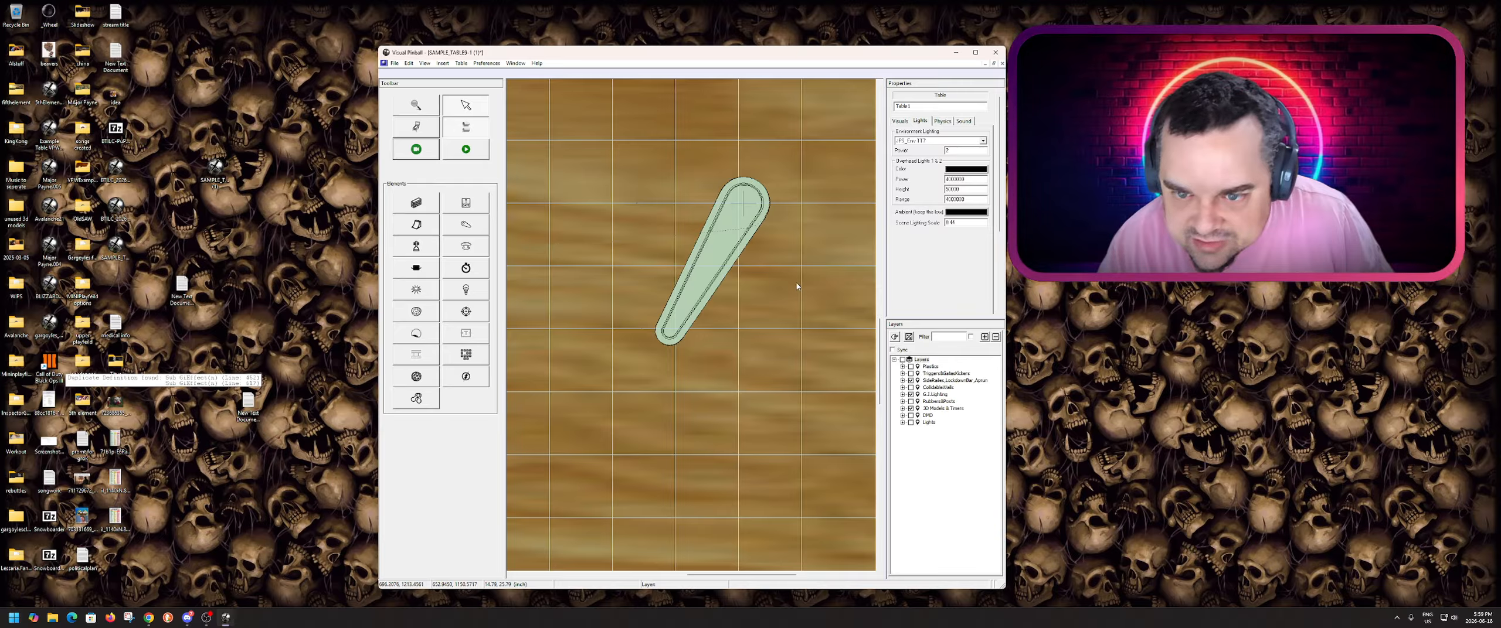
- Select the upper right flipper beneath its primitive and turn off its visibility
click(702, 279)
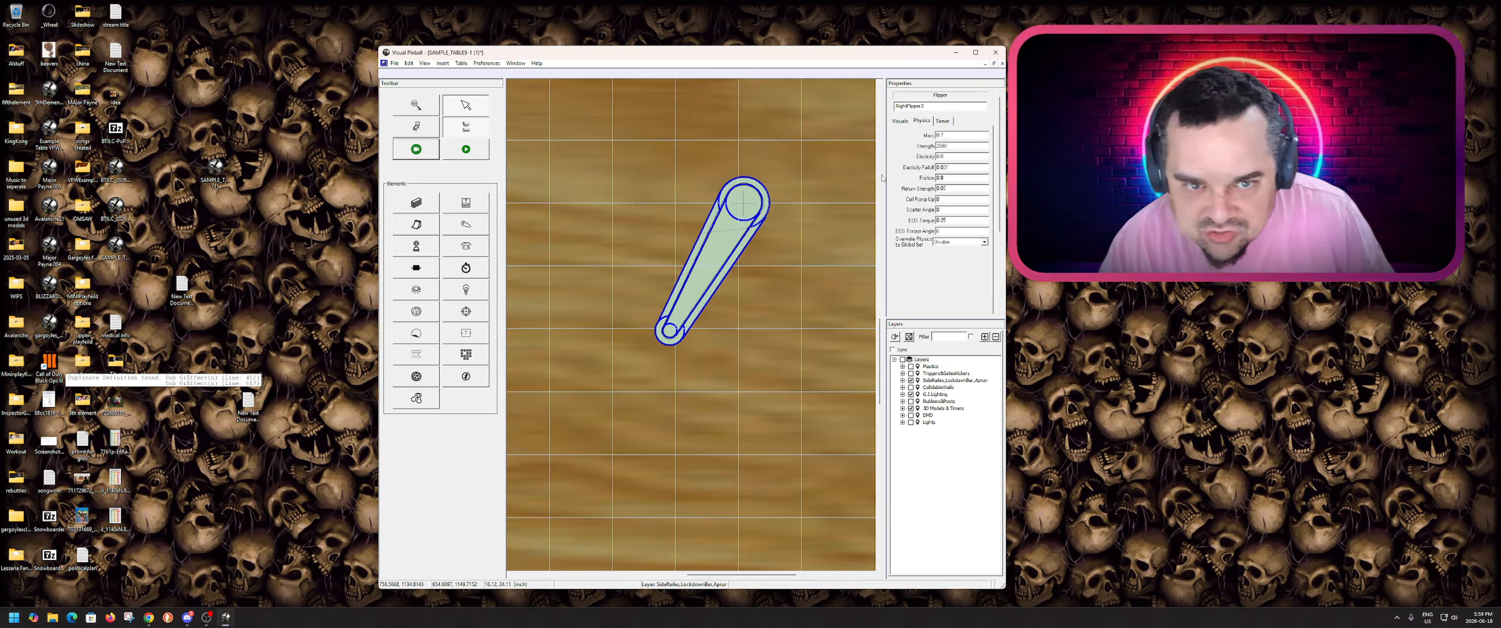
click(900, 122)
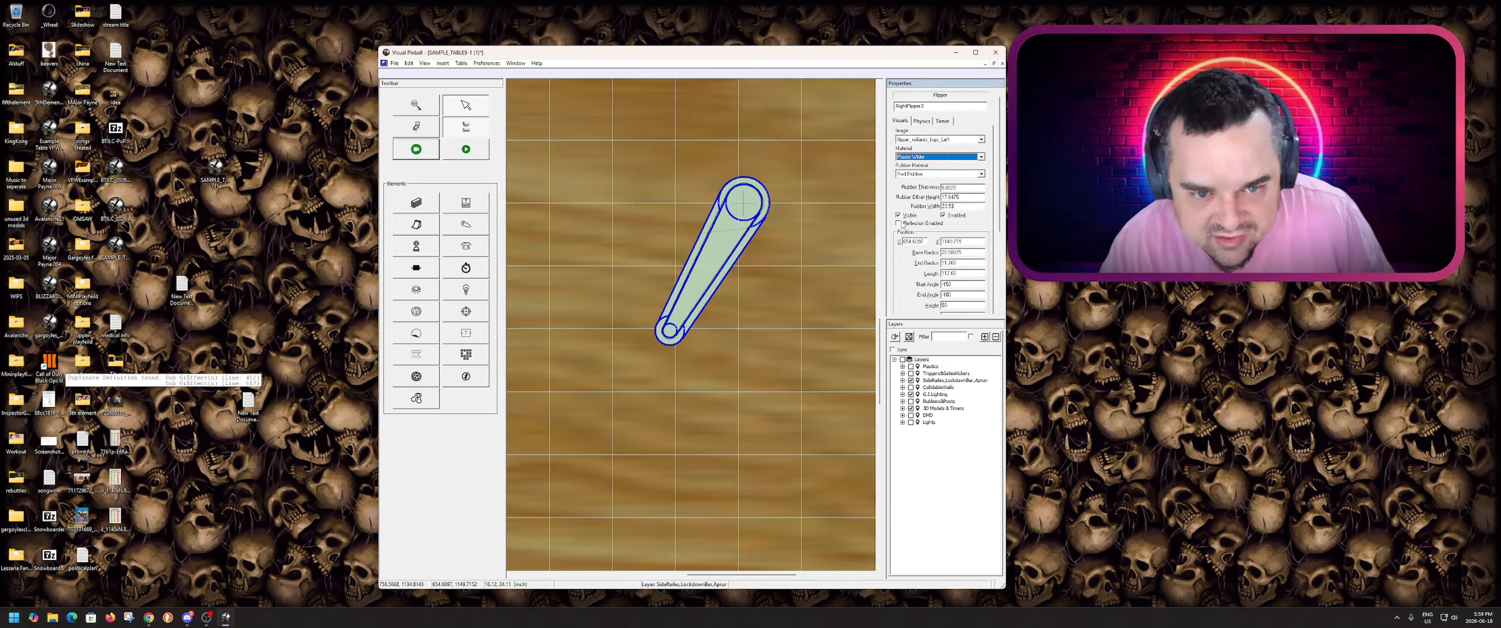
click(898, 215)
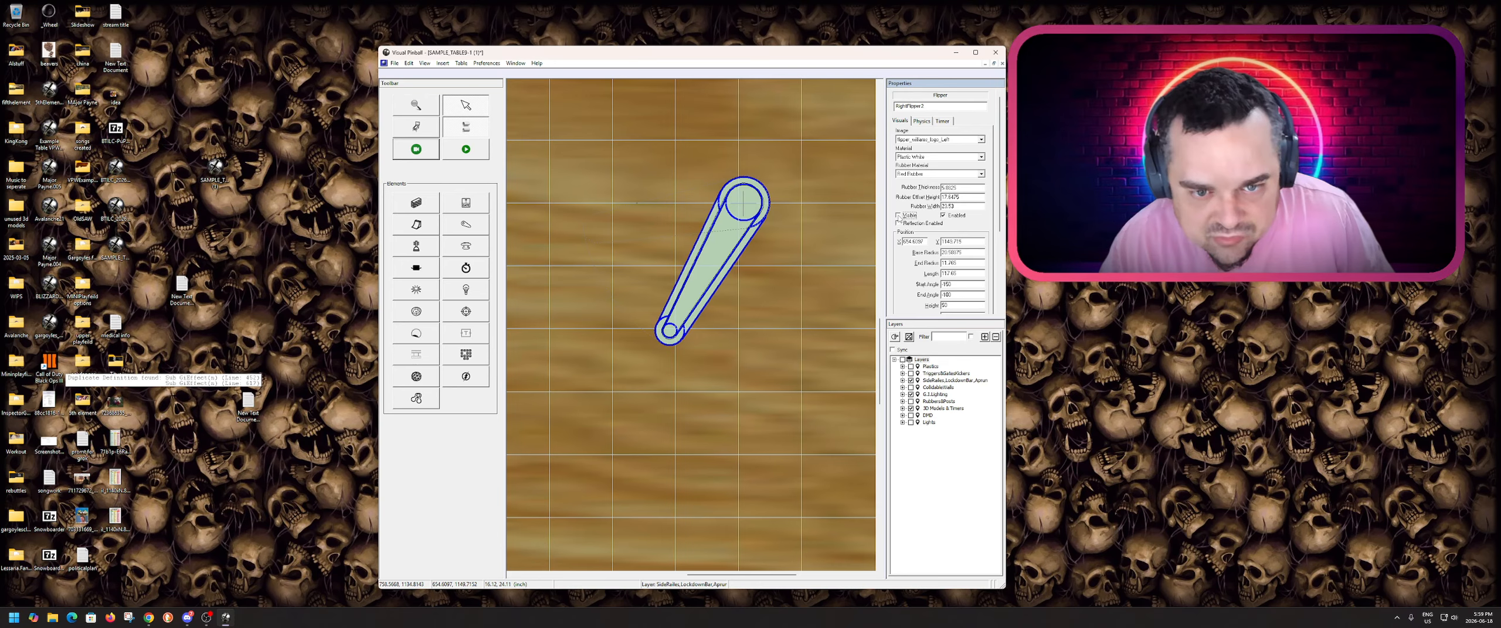
click(741, 307)
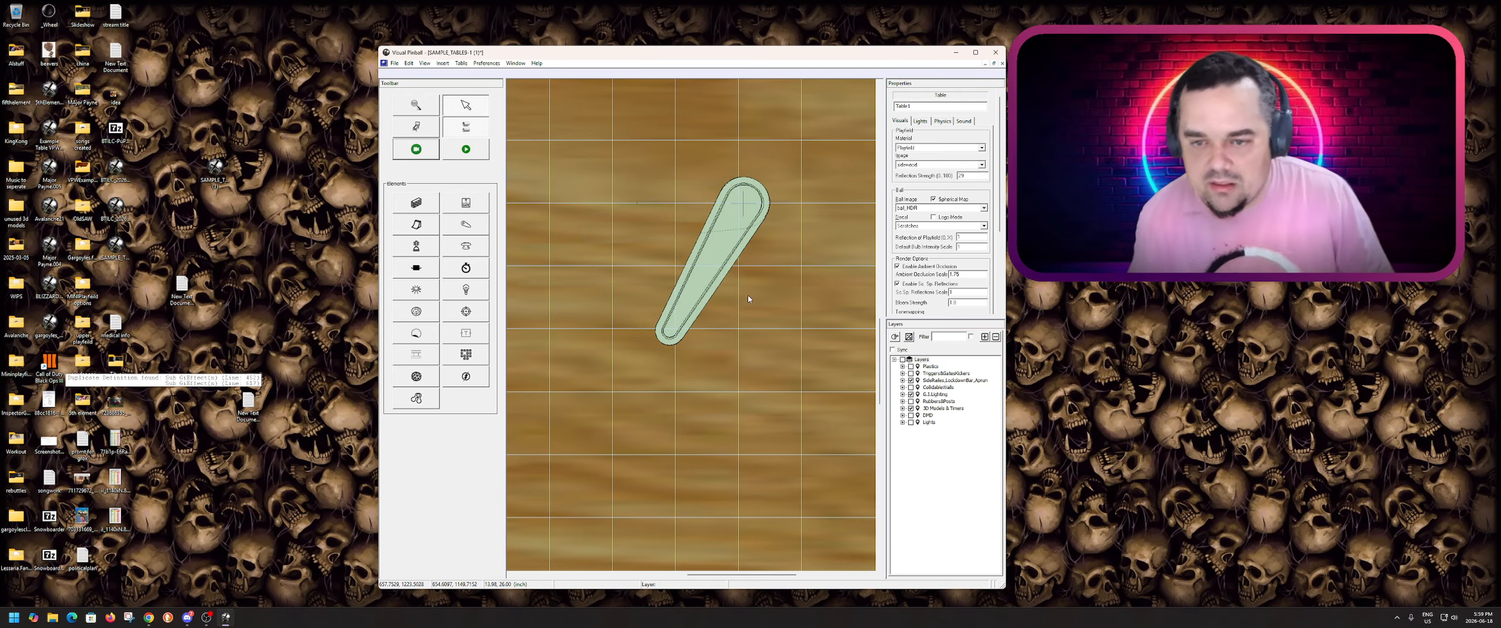
- Open the table script and resize and reposition its window so it no longer covers the whole screen
scroll(748, 297, down, 2)
scroll(683, 297, down, 2)
scroll(683, 328, up, 3)
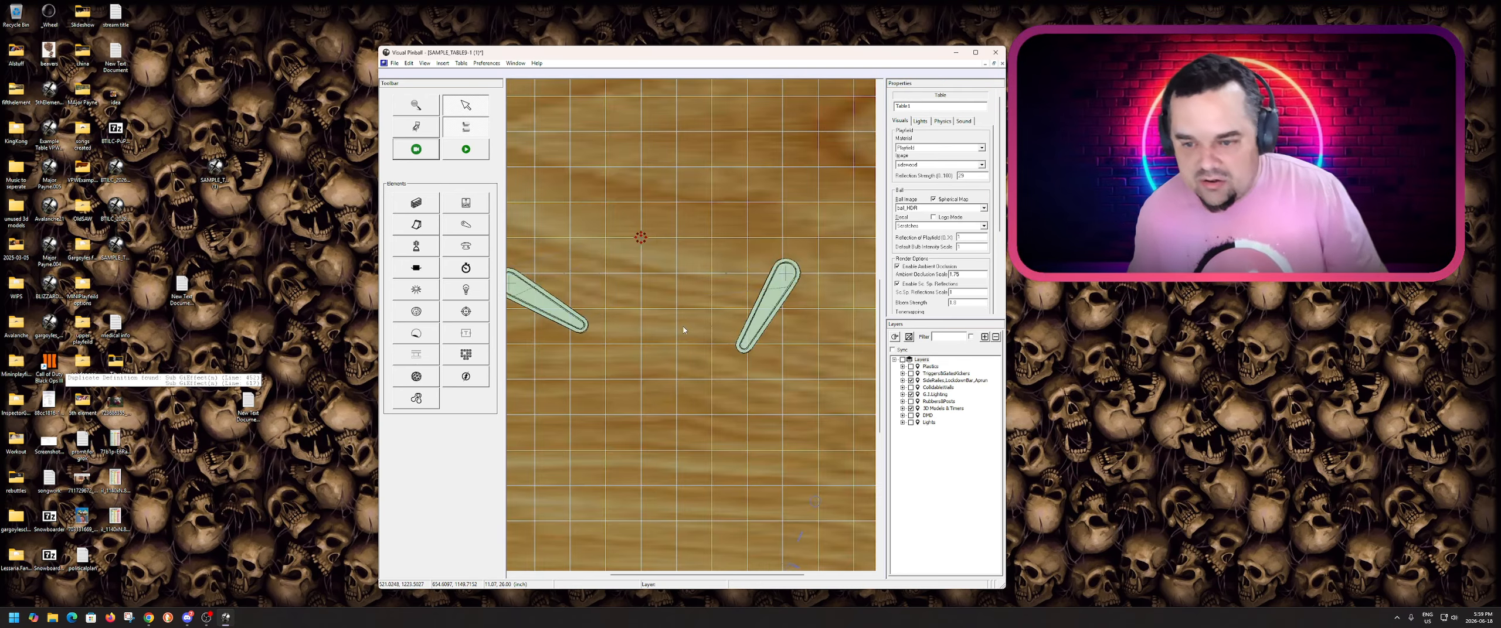
click(476, 132)
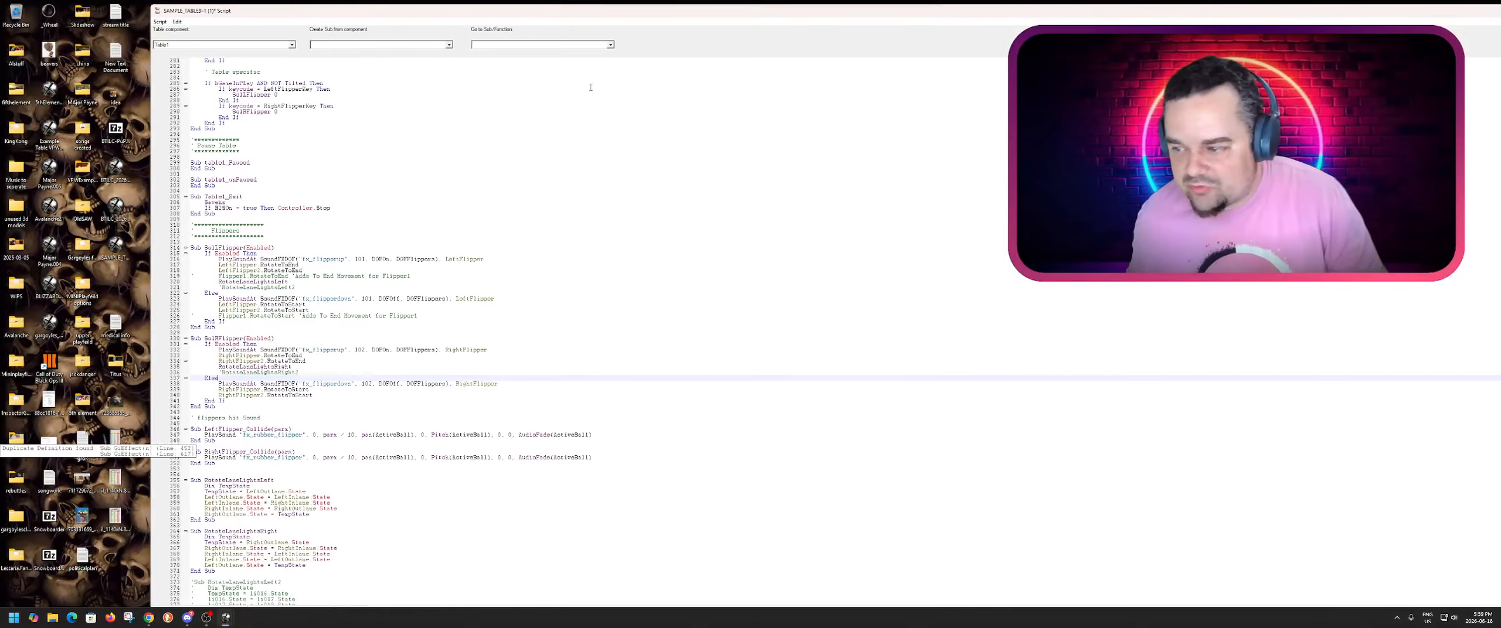
scroll(412, 204, up, 20)
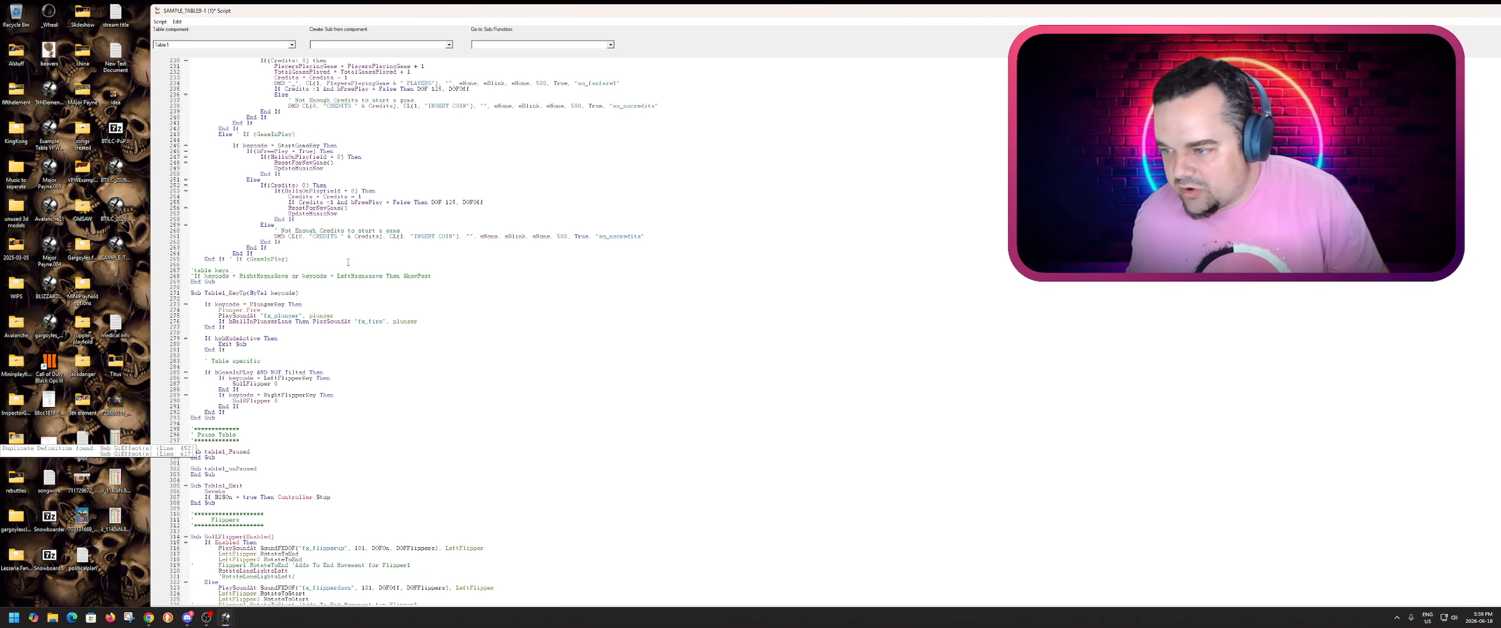
drag(1104, 13, 855, 41)
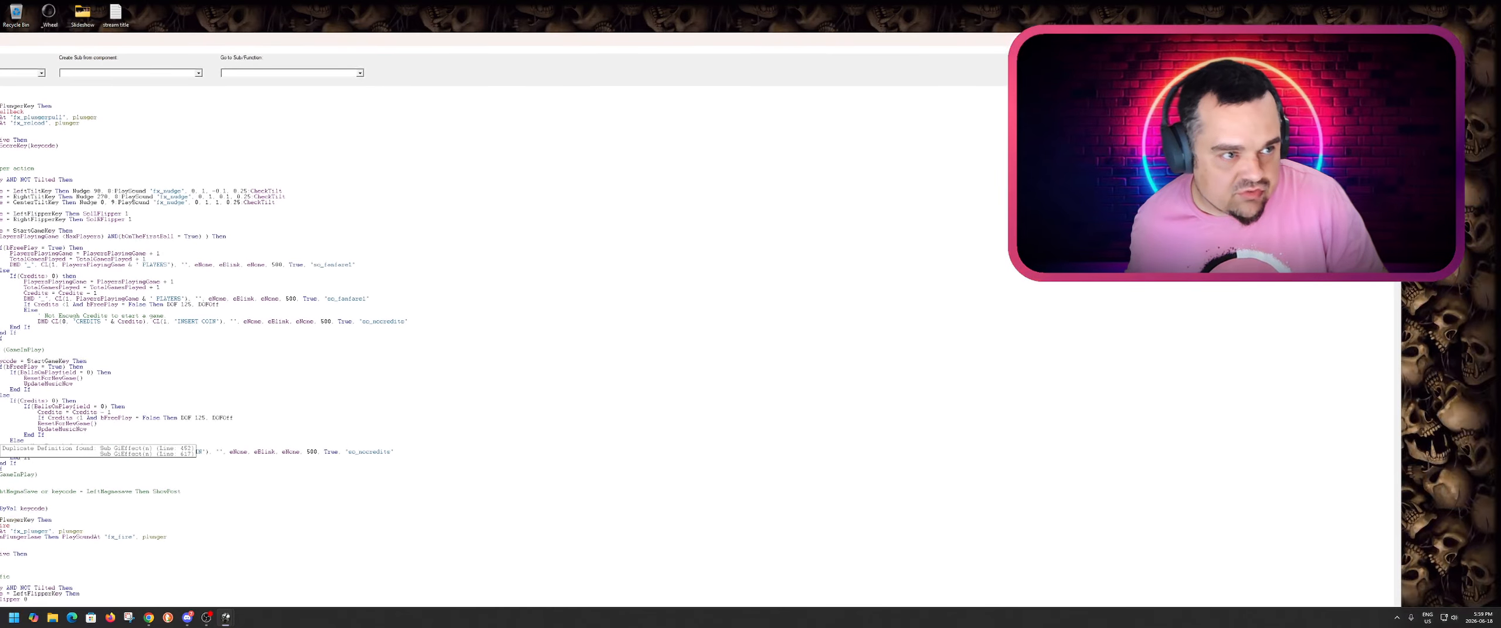
drag(1400, 161, 616, 161)
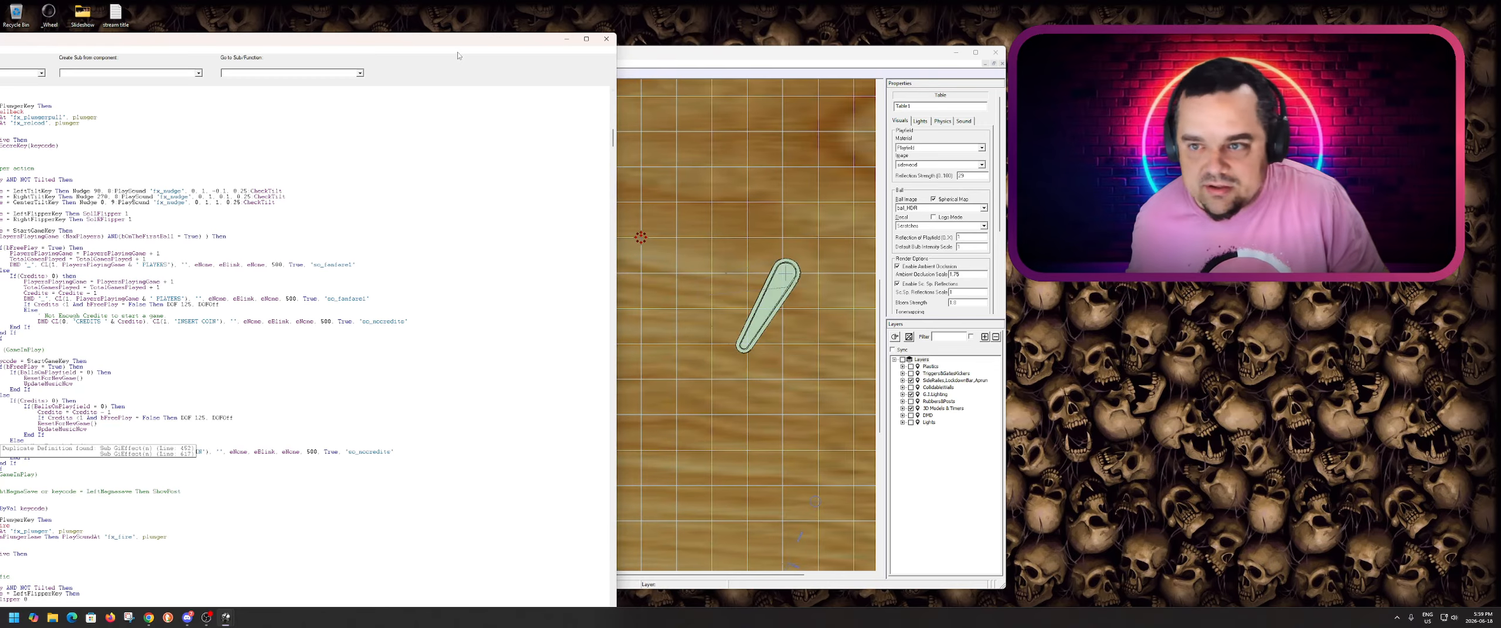
drag(456, 40, 759, 23)
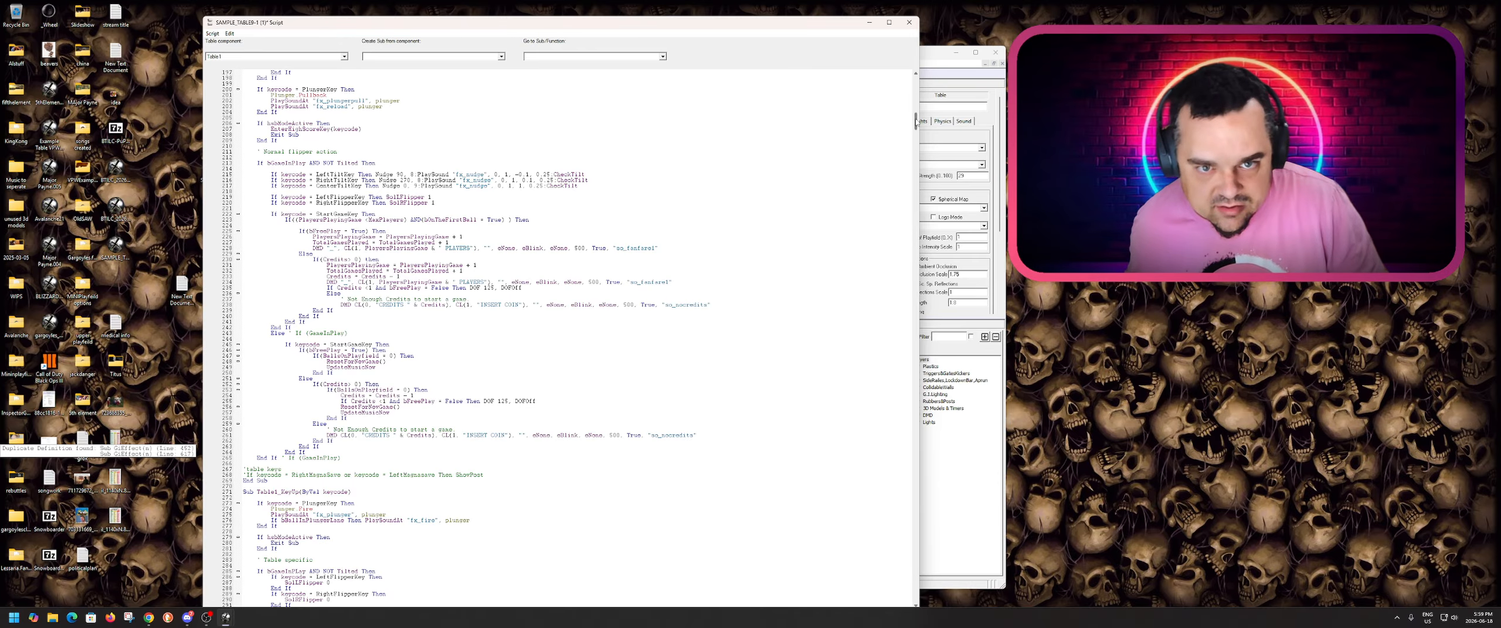
- Find the real-time updates section of the script and examine the RotZ lines for the flipper shadows in the game timer sub
drag(913, 124, 912, 68)
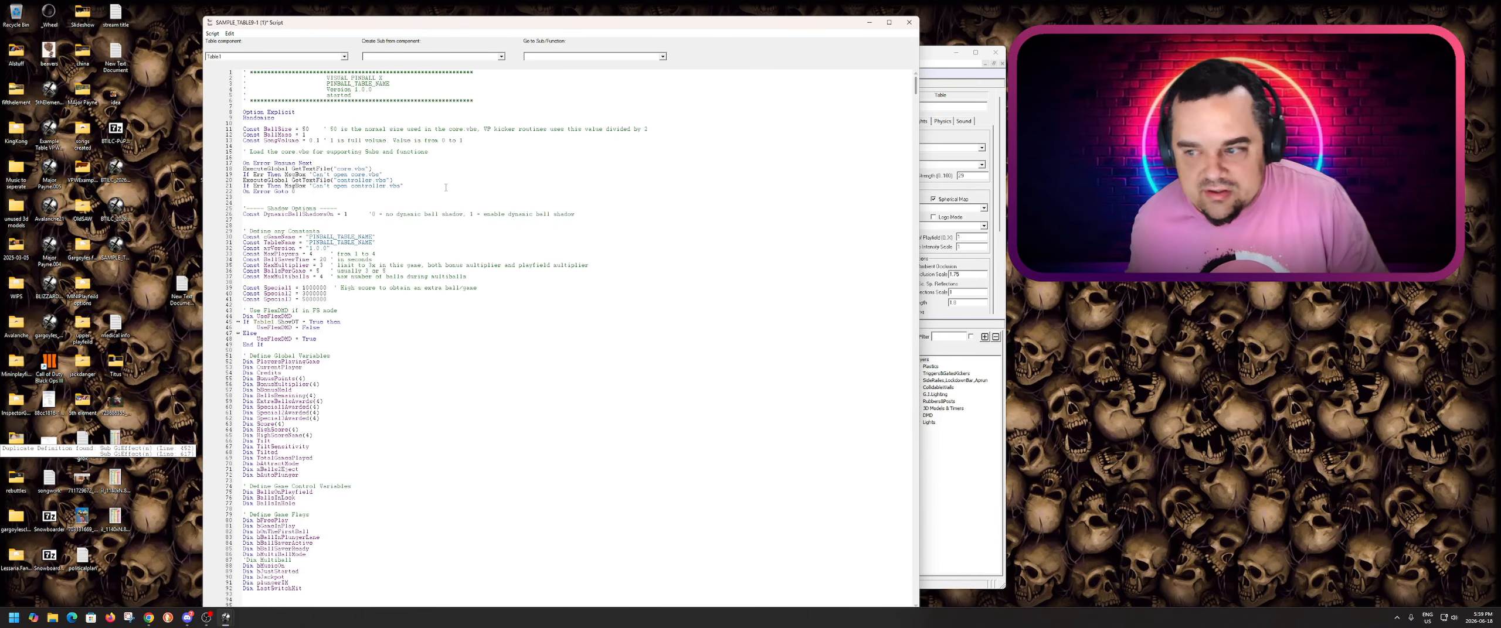
scroll(820, 309, down, 20)
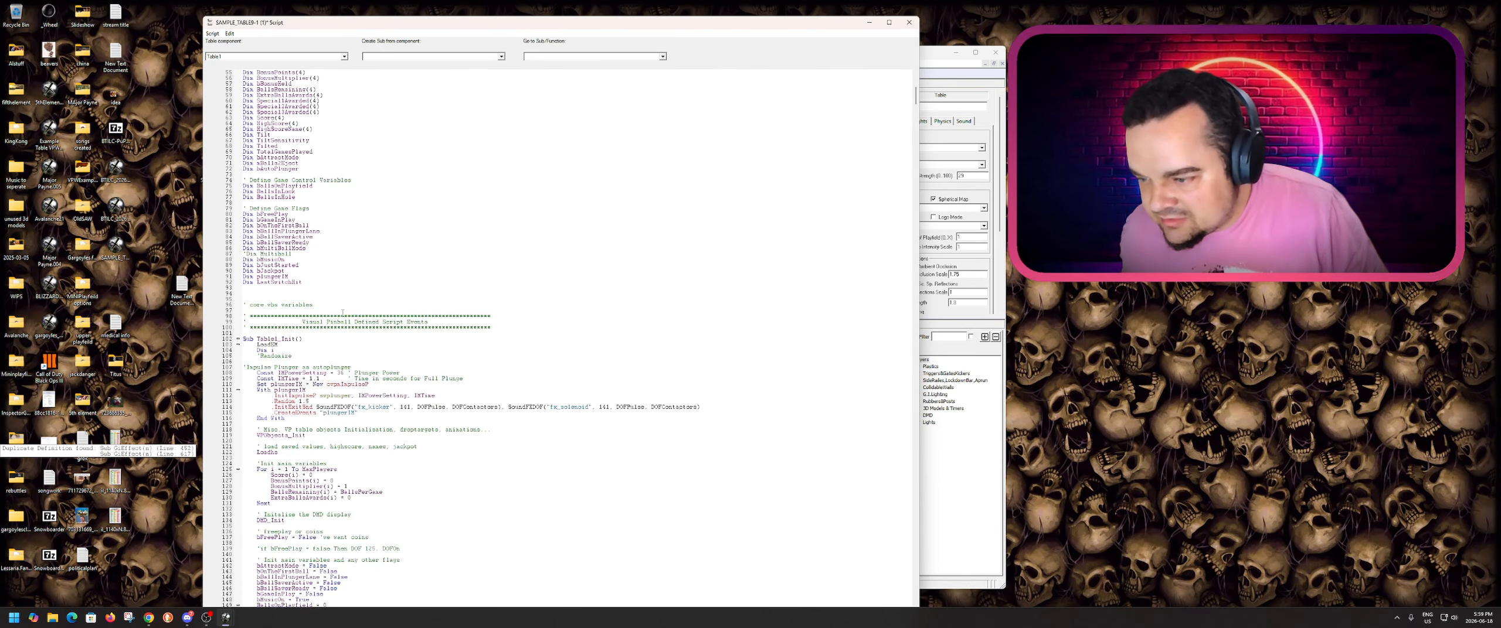
scroll(344, 311, down, 18)
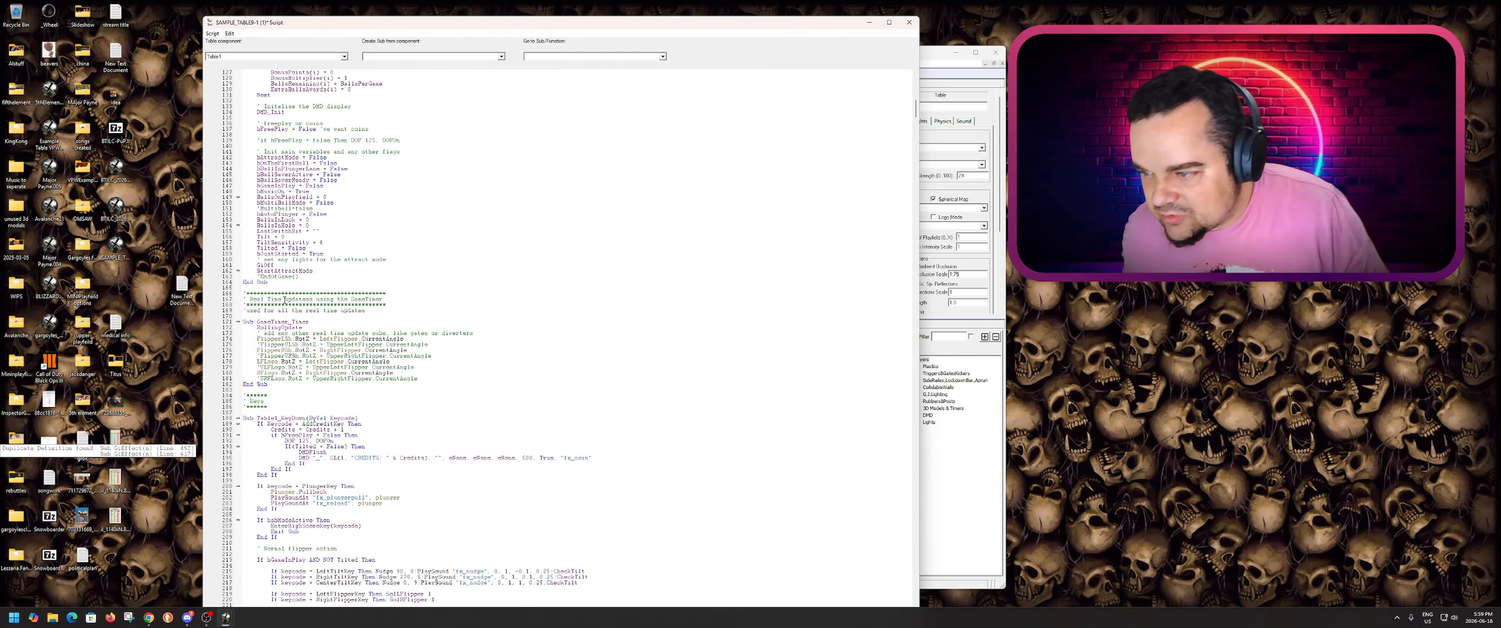
drag(250, 301, 380, 299)
click(431, 308)
scroll(362, 316, down, 4)
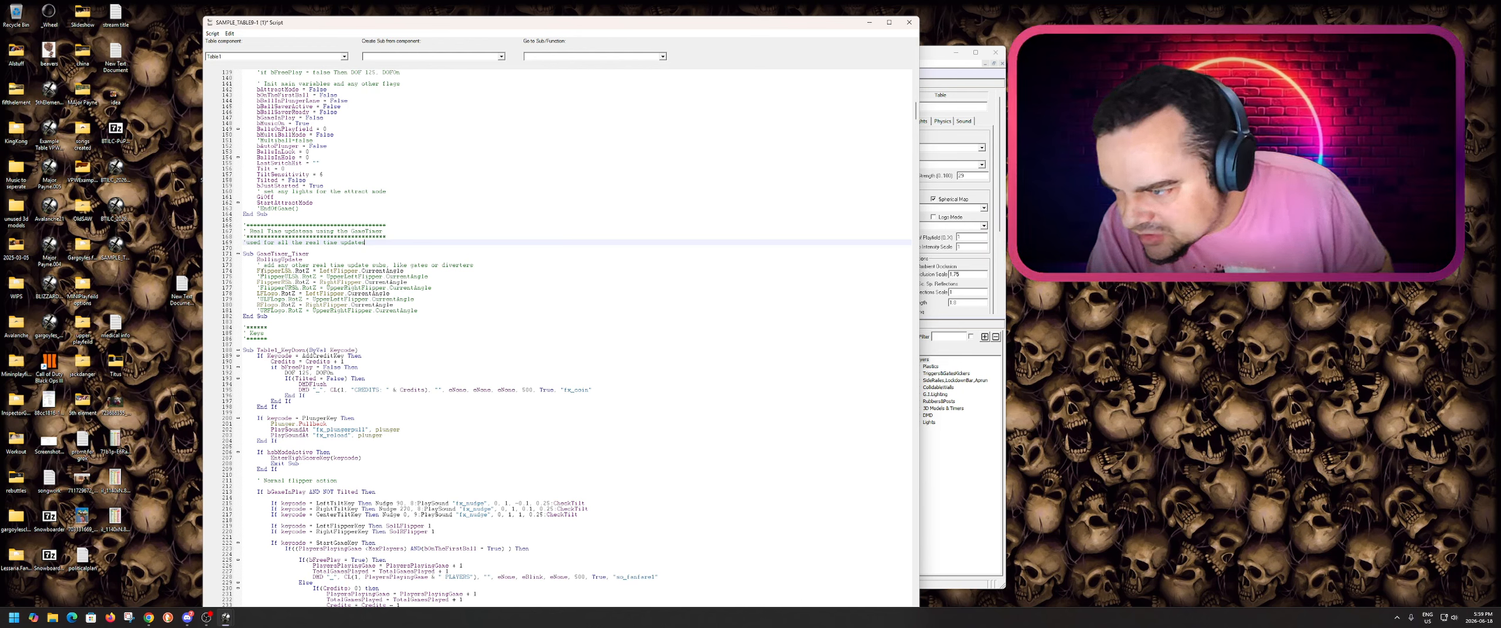
double_click(291, 271)
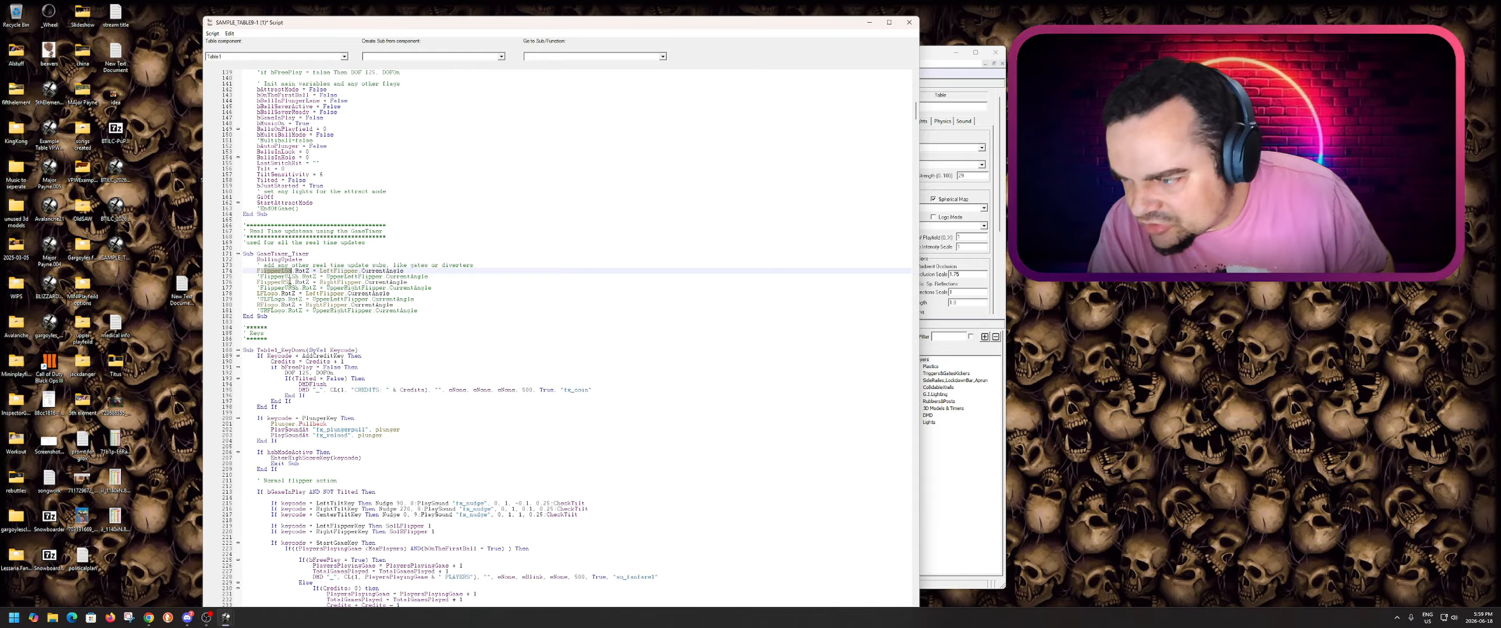
drag(257, 283, 292, 282)
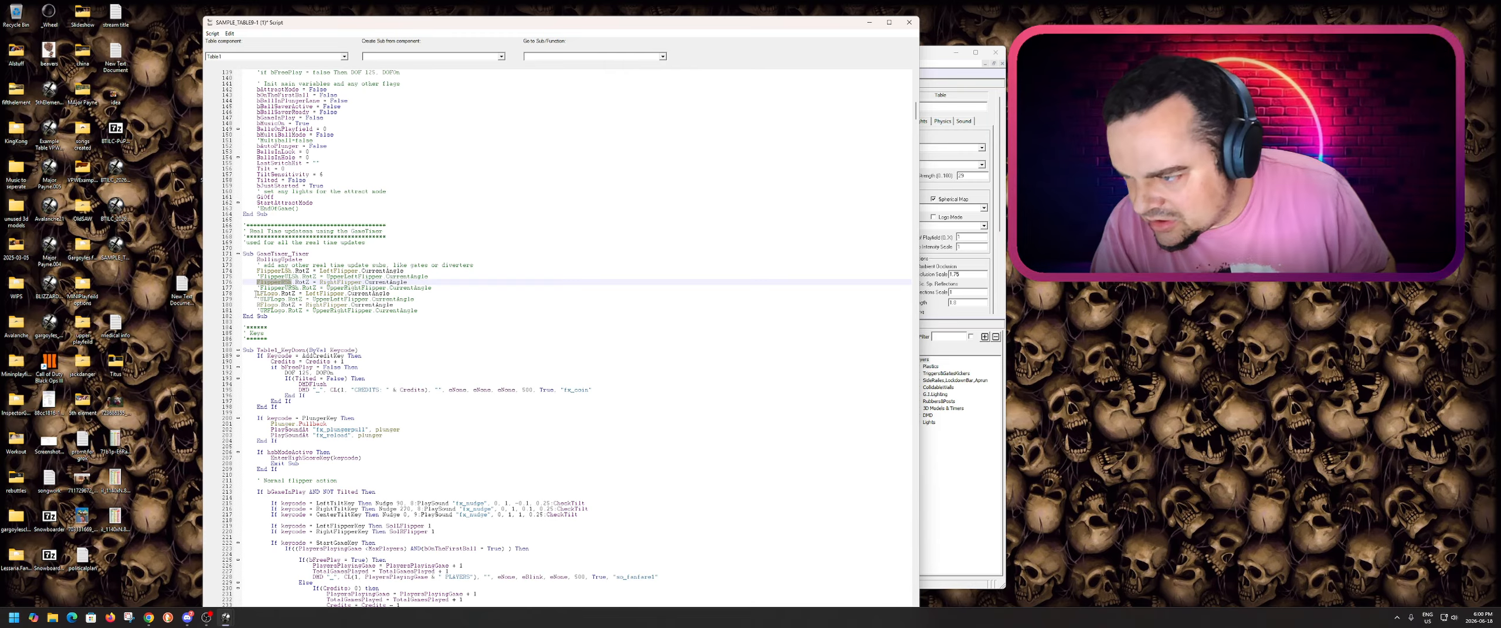
- Duplicate the LFLogo RotZ line directly beneath itself and indent the copy to match
drag(256, 294, 348, 294)
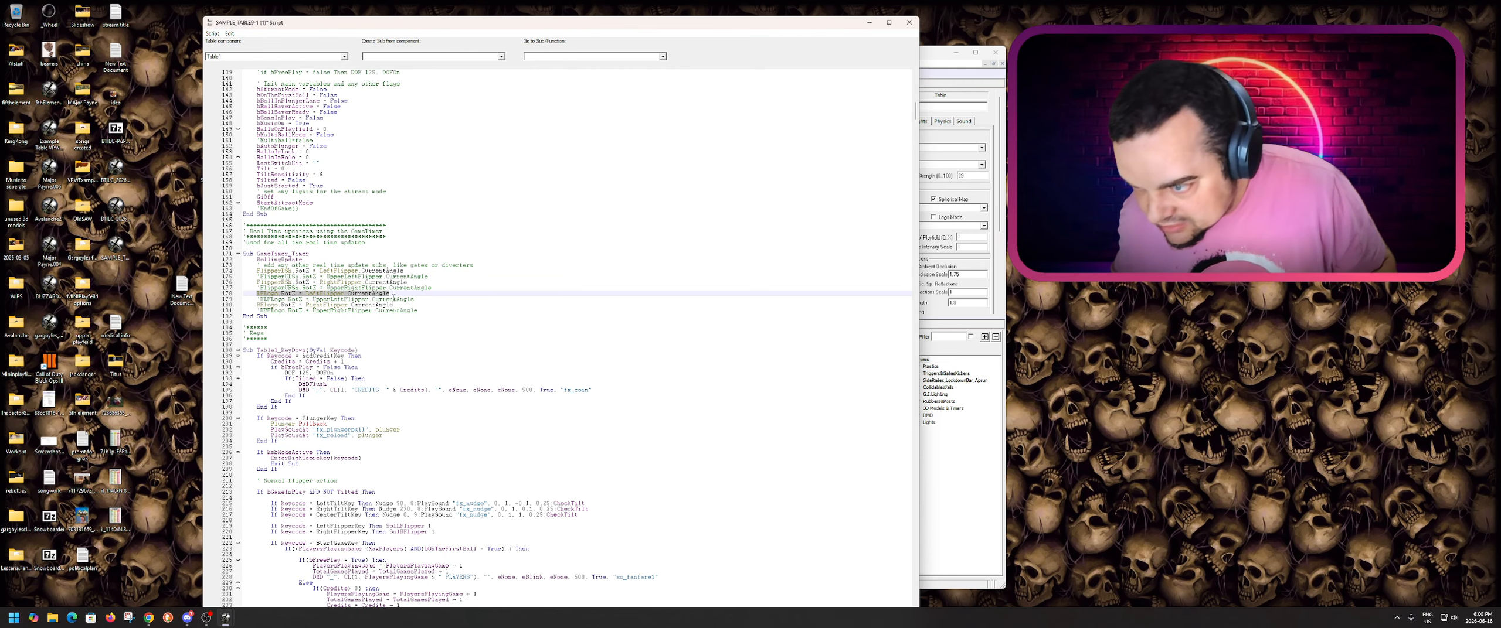
click(393, 293)
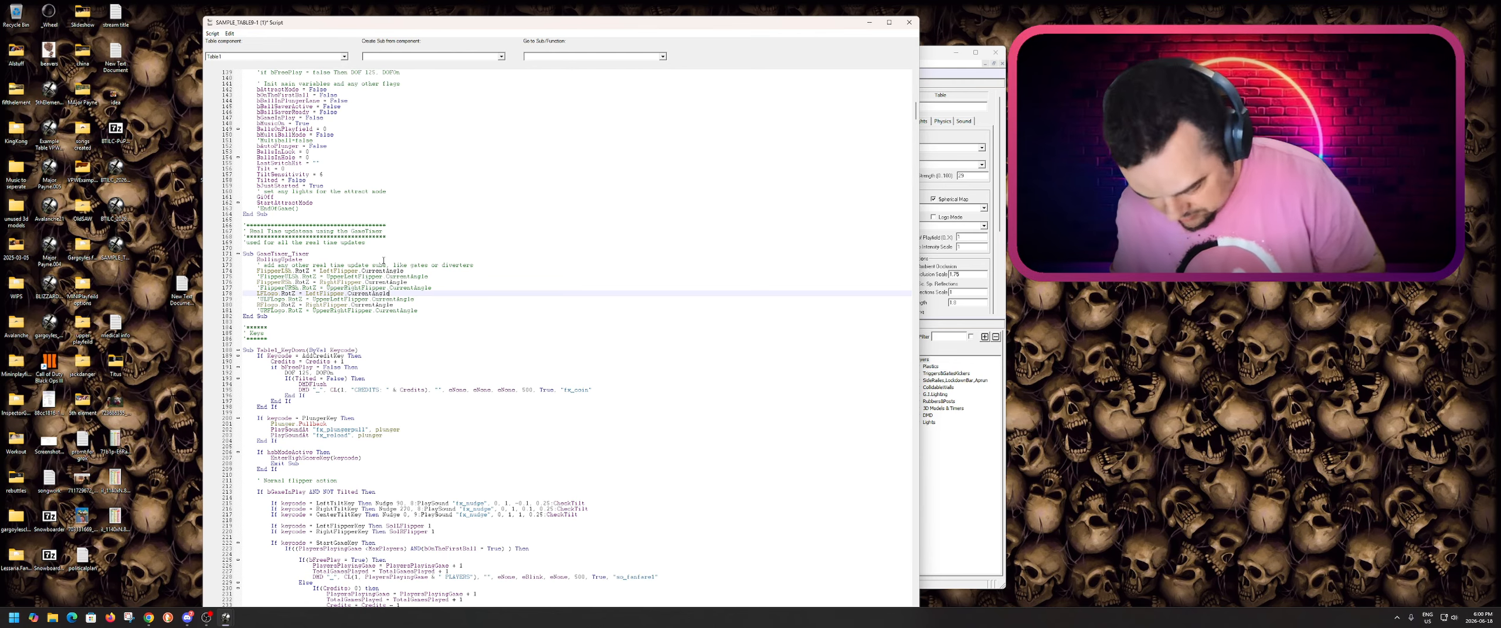
key(Return)
text(LFLogo.RotZ = LeftFlipper.CurrentAngle)
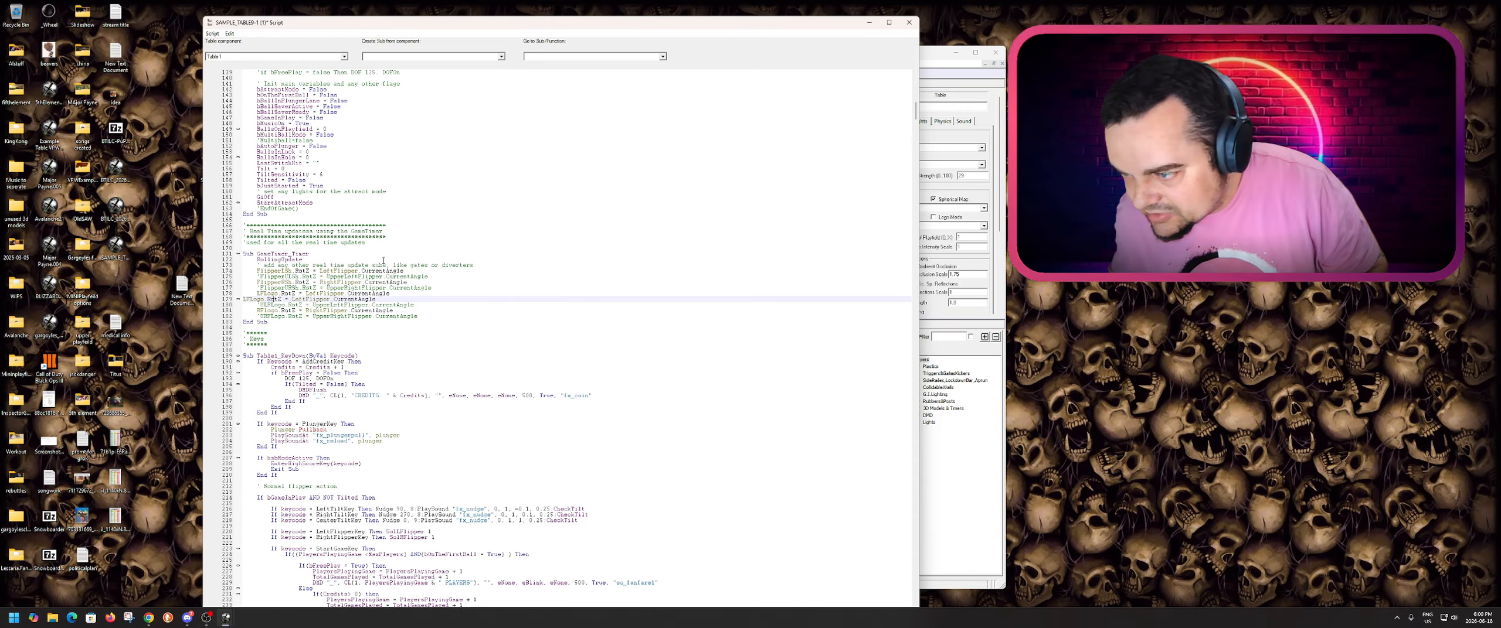
key(Up)
key(Down)
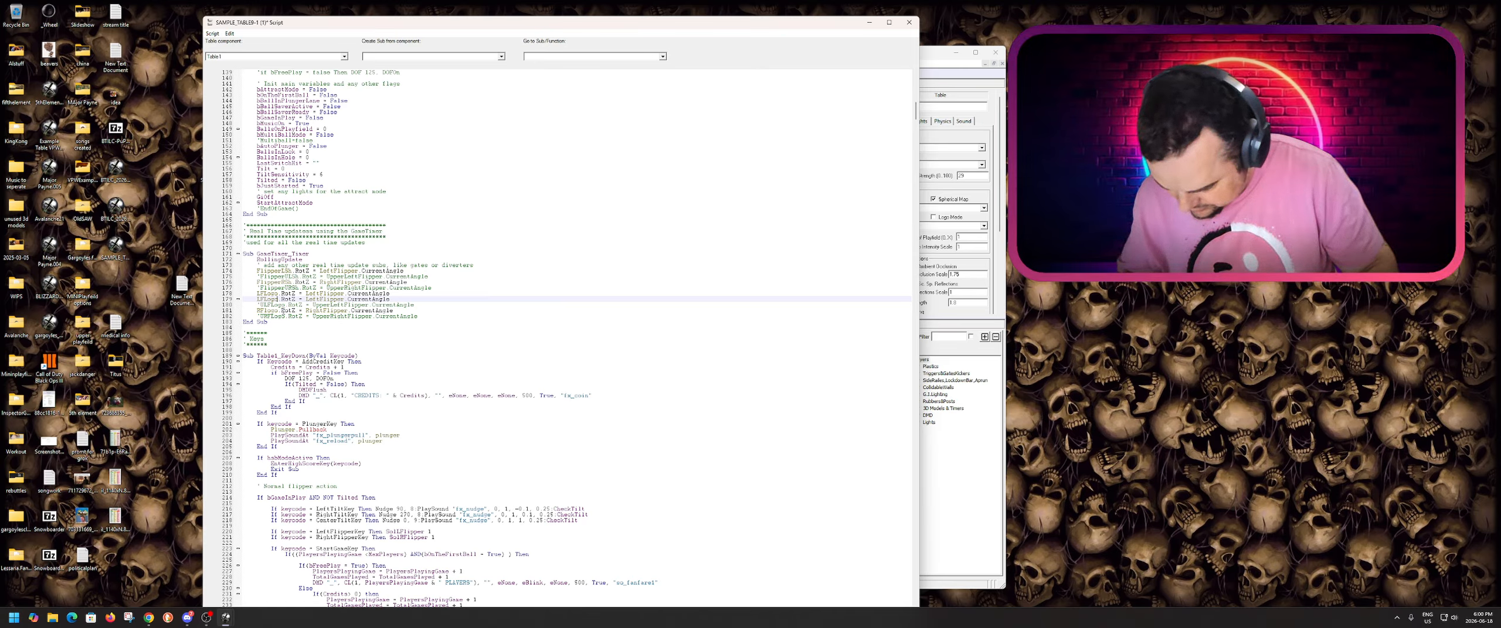
- Change the duplicated left line so LFLogo2.RotZ follows LeftFlipper2.CurrentAngle
text(2)
click(326, 299)
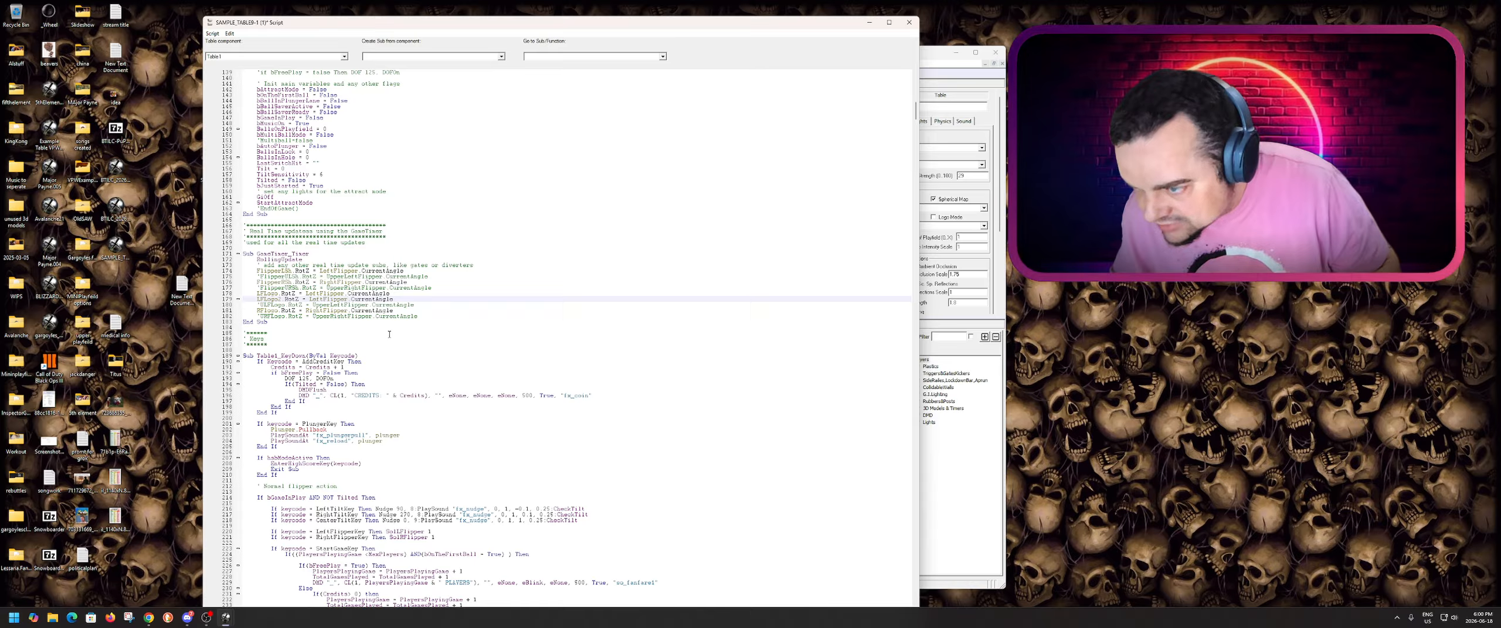
text(2)
click(445, 302)
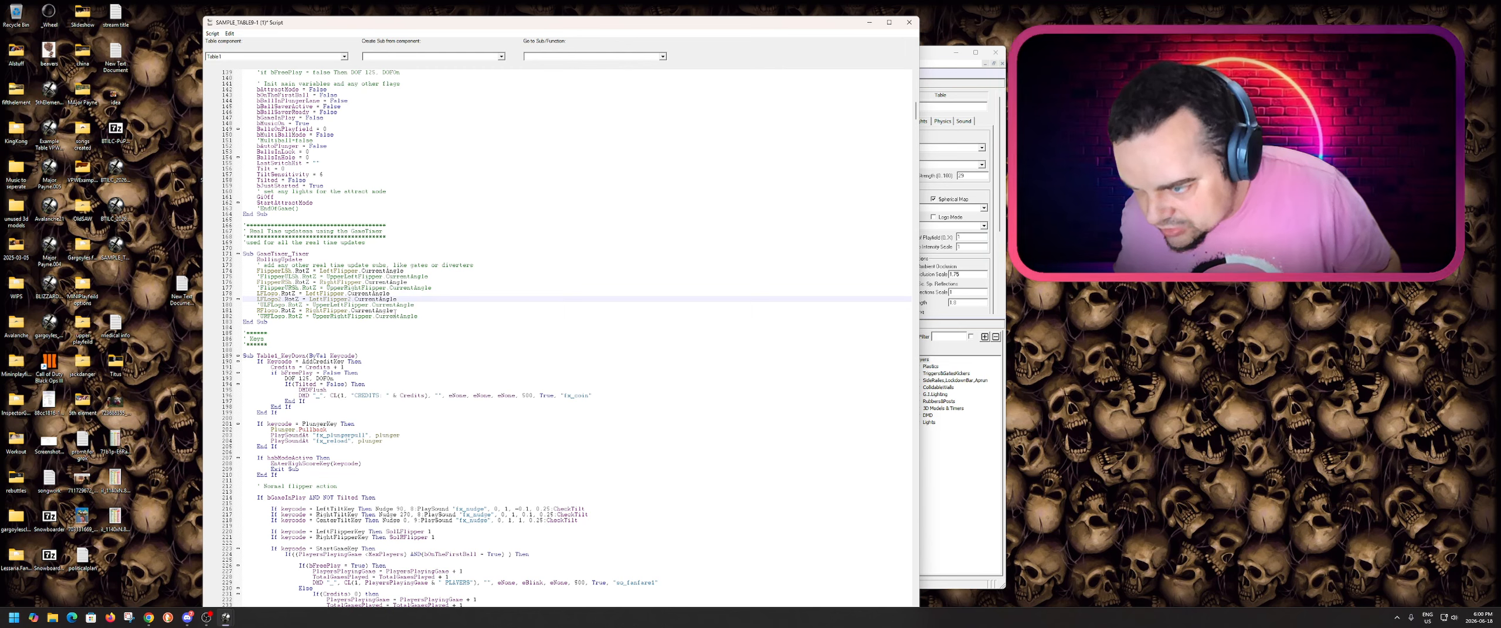
- Copy the RFLogo RotZ line and paste it on a new line directly beneath the original
drag(397, 311, 252, 310)
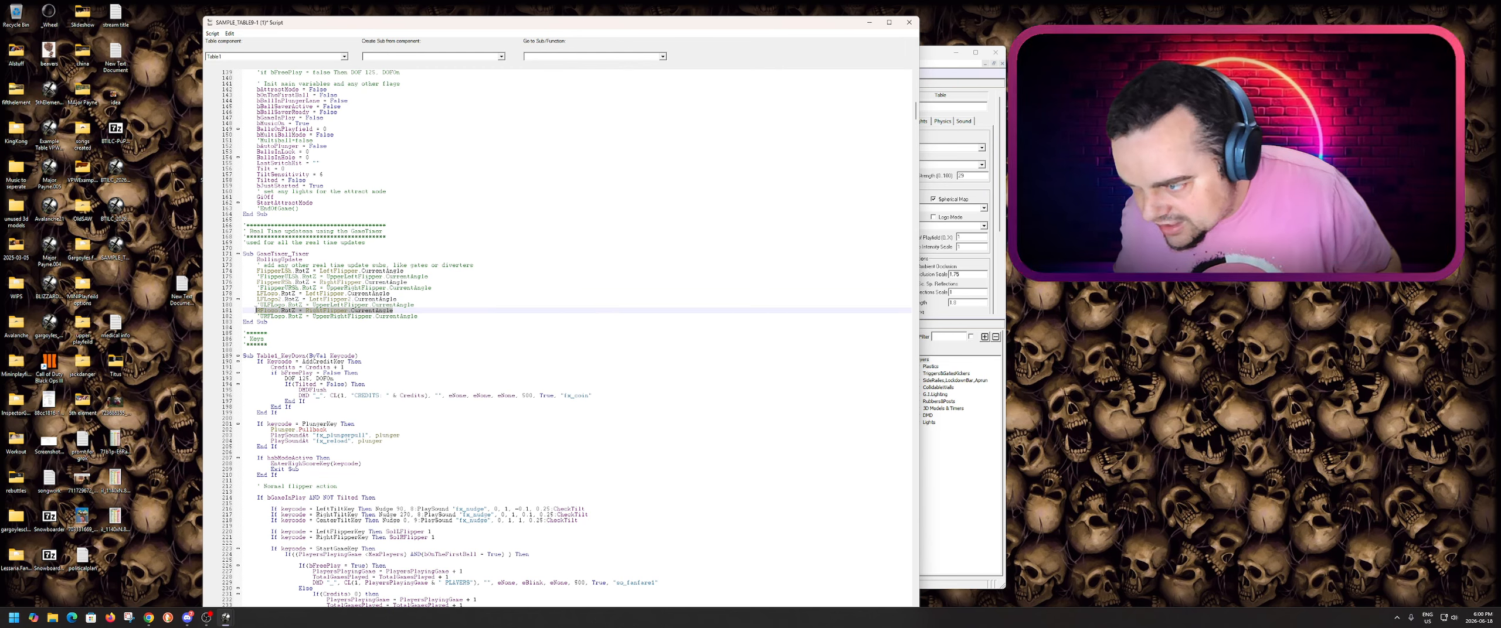
drag(395, 311, 233, 310)
key(ctrl+c)
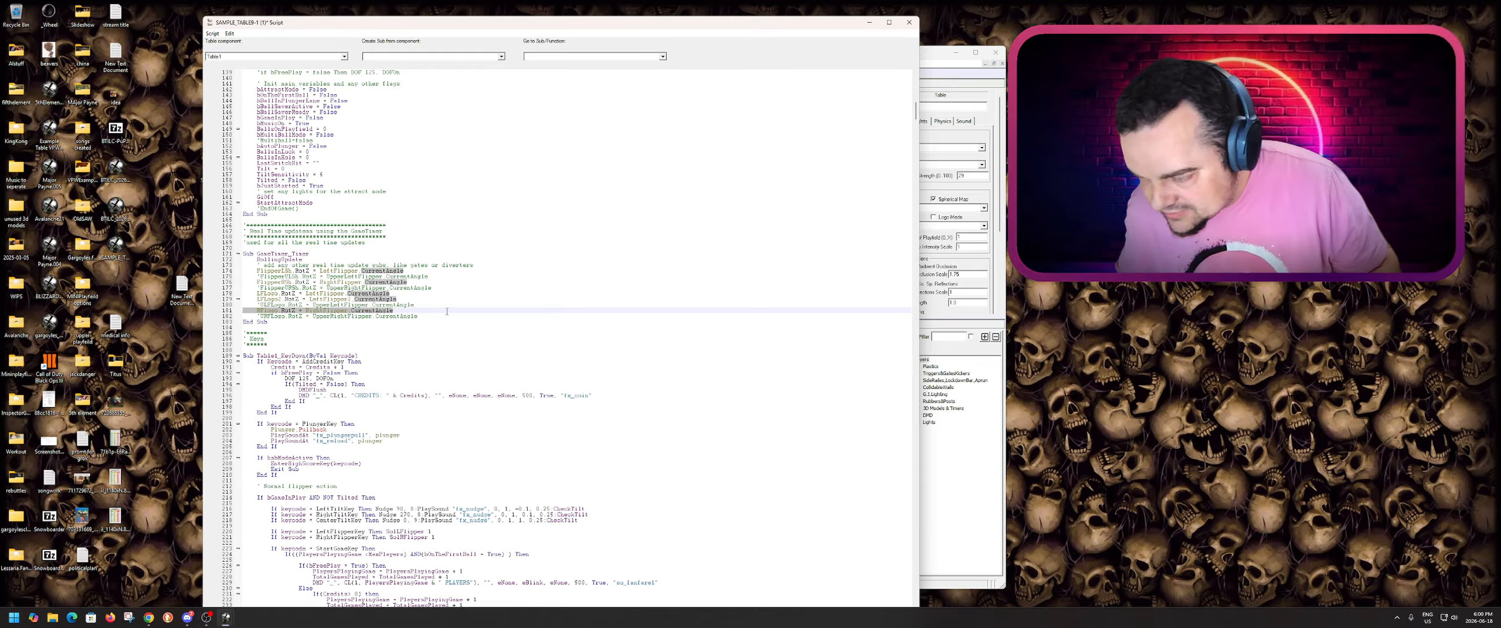
drag(447, 311, 243, 311)
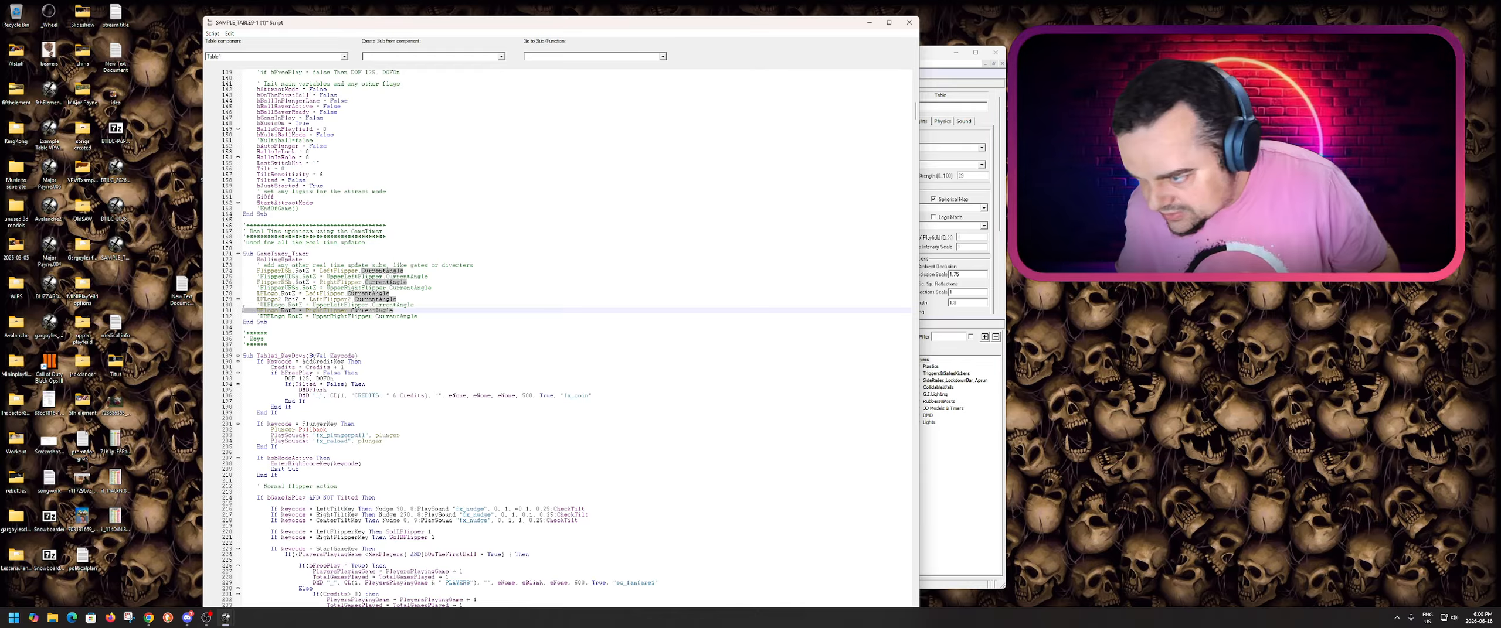
click(396, 311)
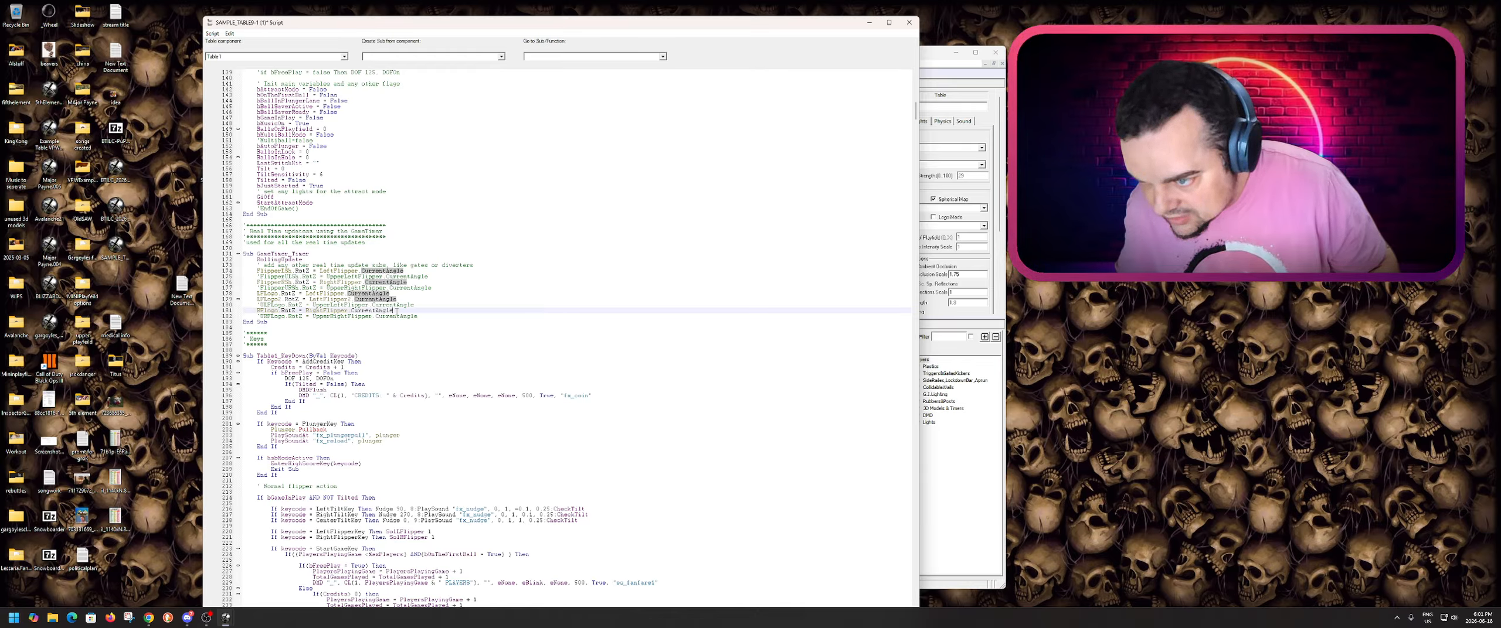
key(Return)
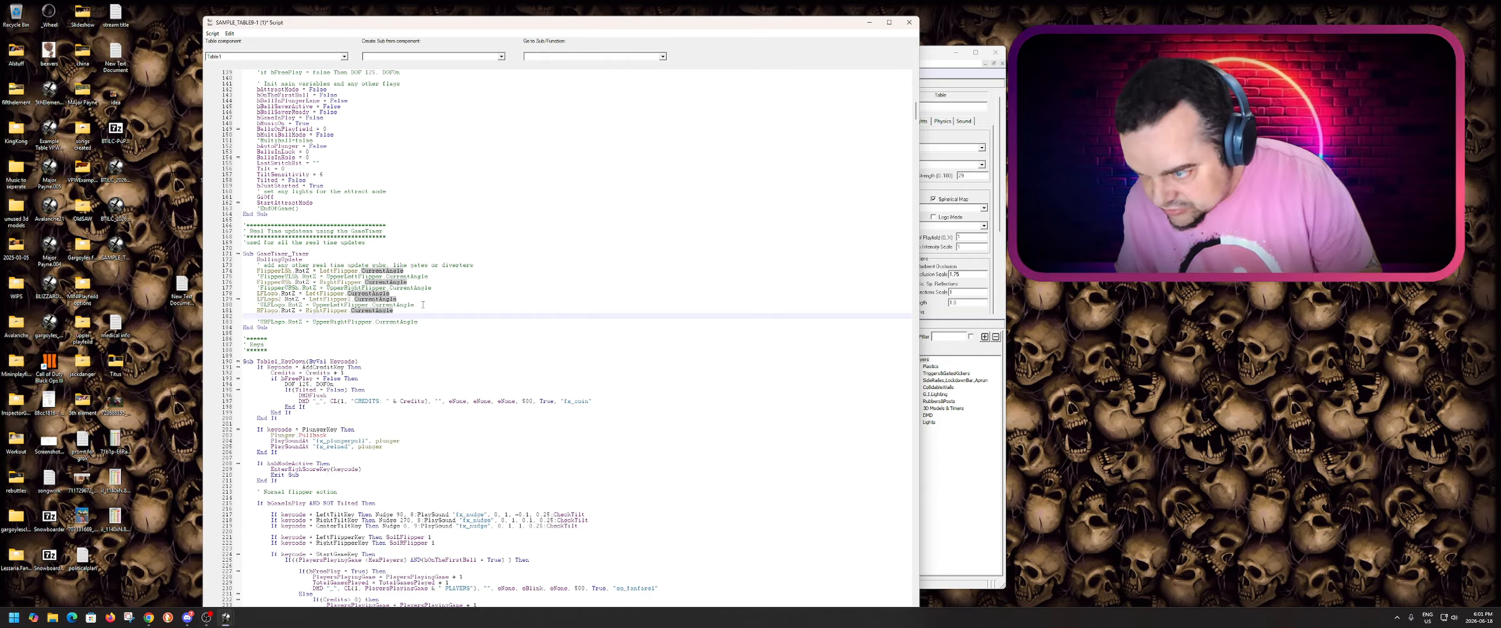
key(ctrl+v)
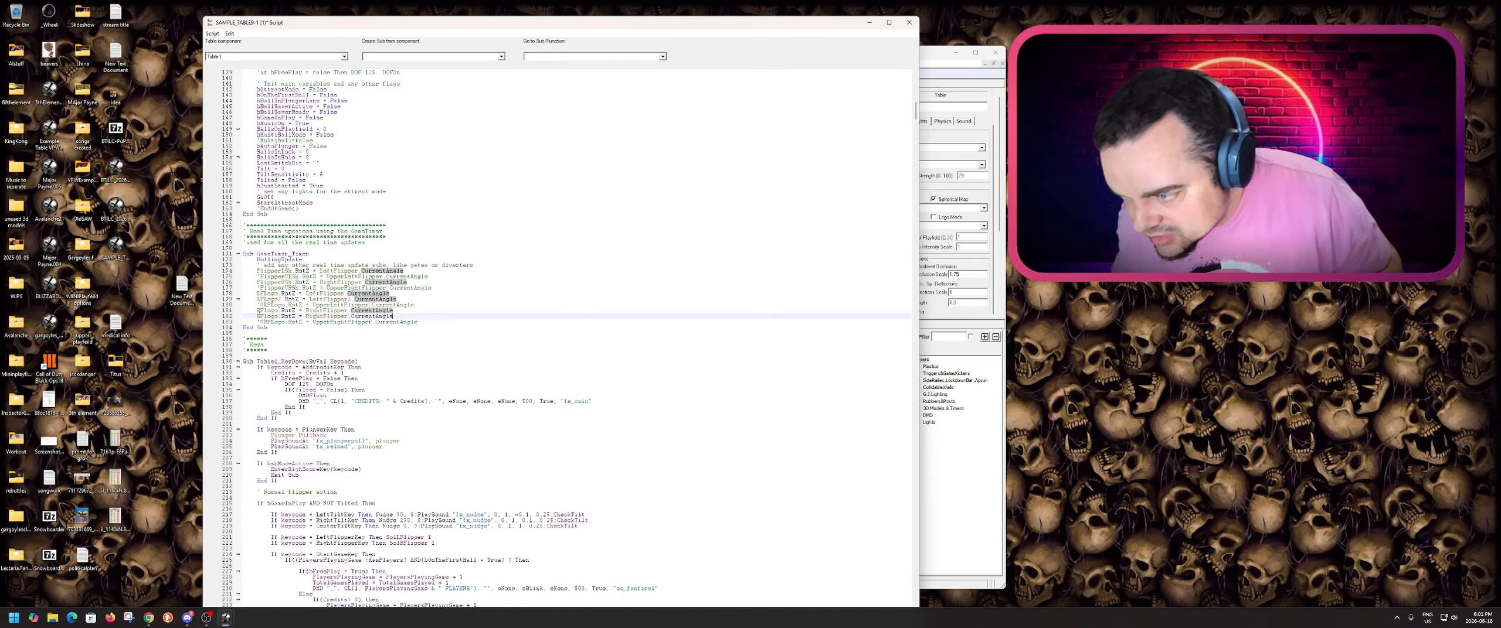
- Change the duplicated right line so RFLogo2.RotZ follows RightFlipper2.CurrentAngle
click(277, 322)
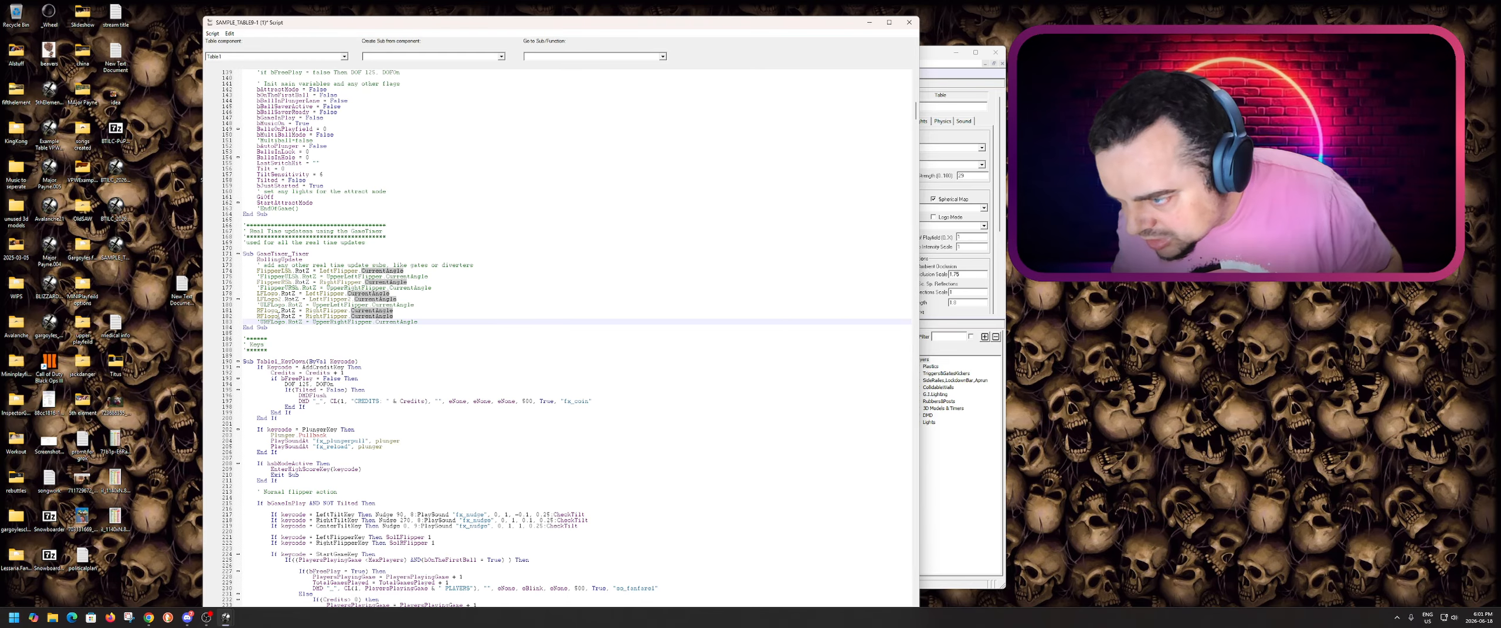
click(278, 317)
text(2)
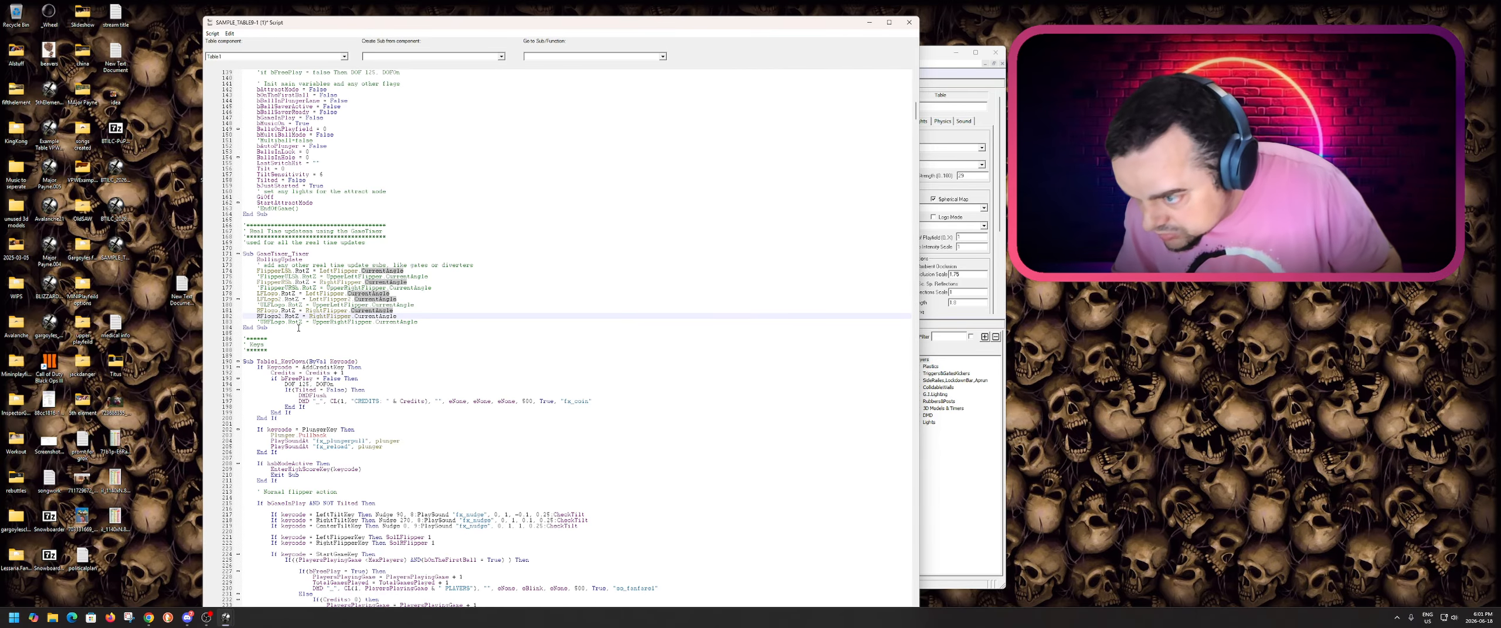
text(2)
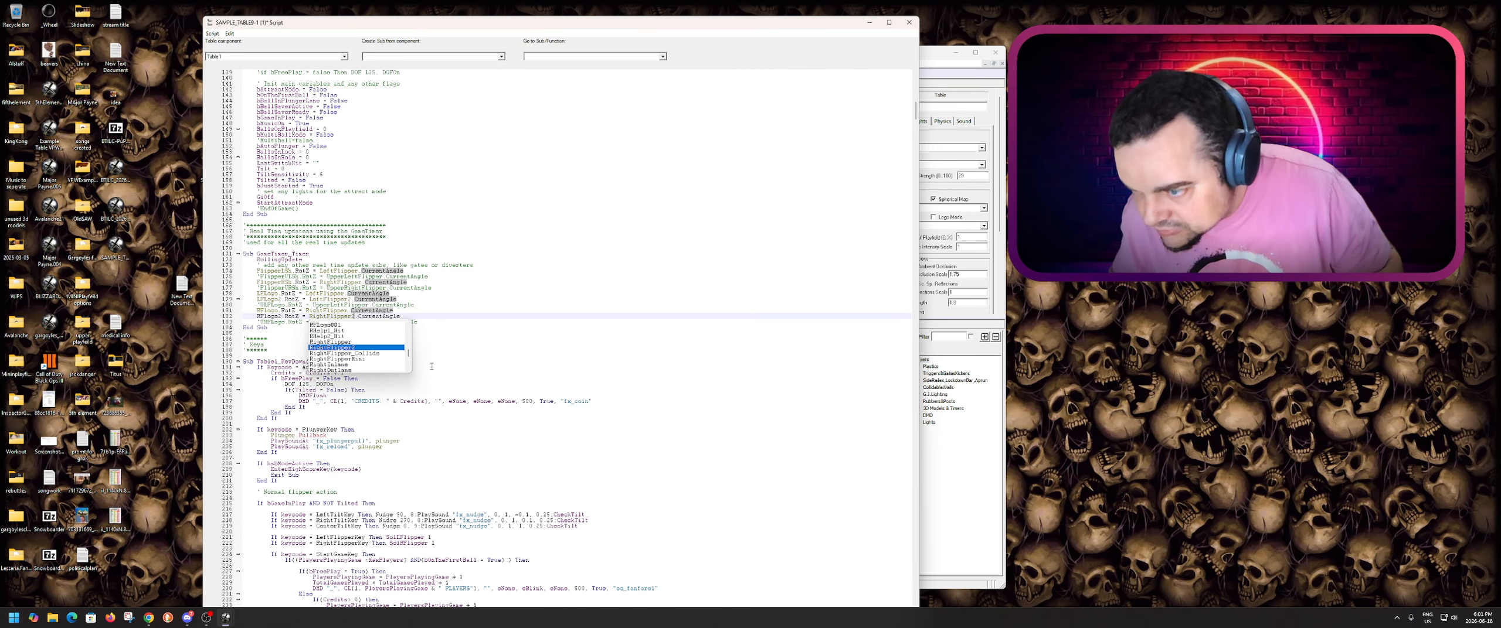
click(593, 221)
- Close the script editor and save the table
click(909, 22)
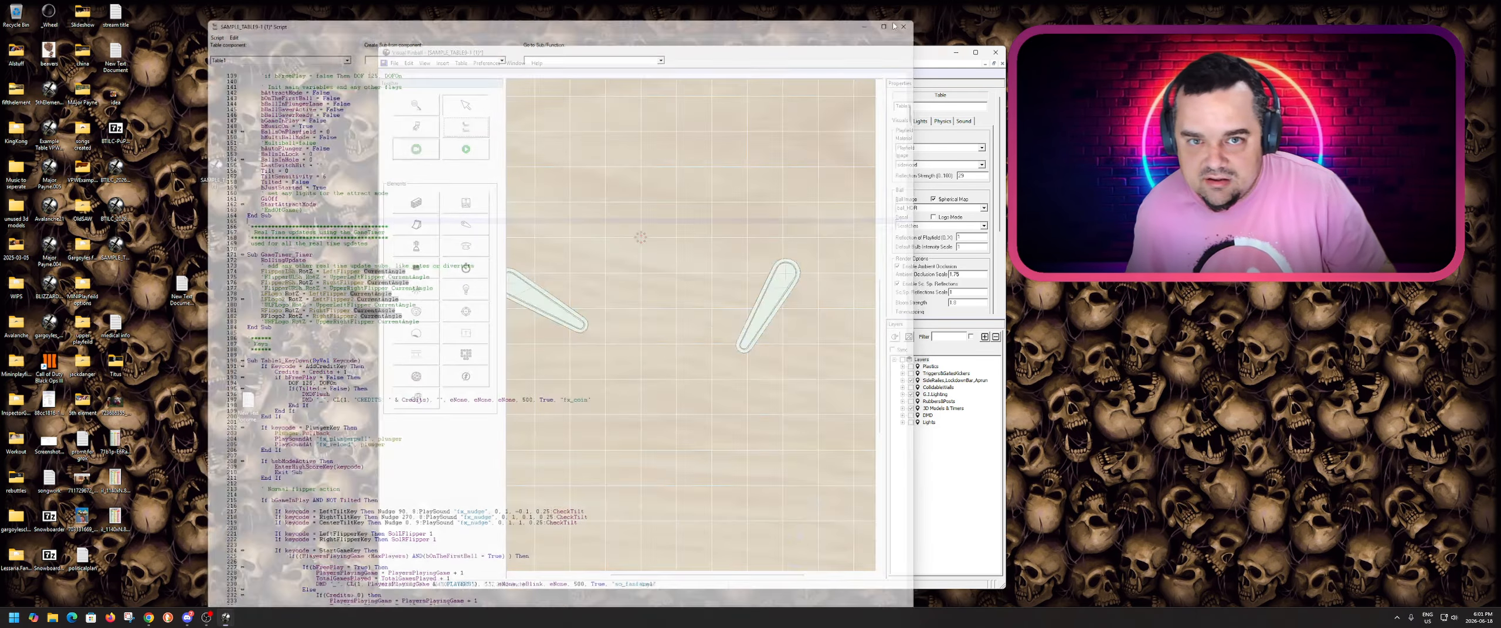
click(394, 63)
click(413, 114)
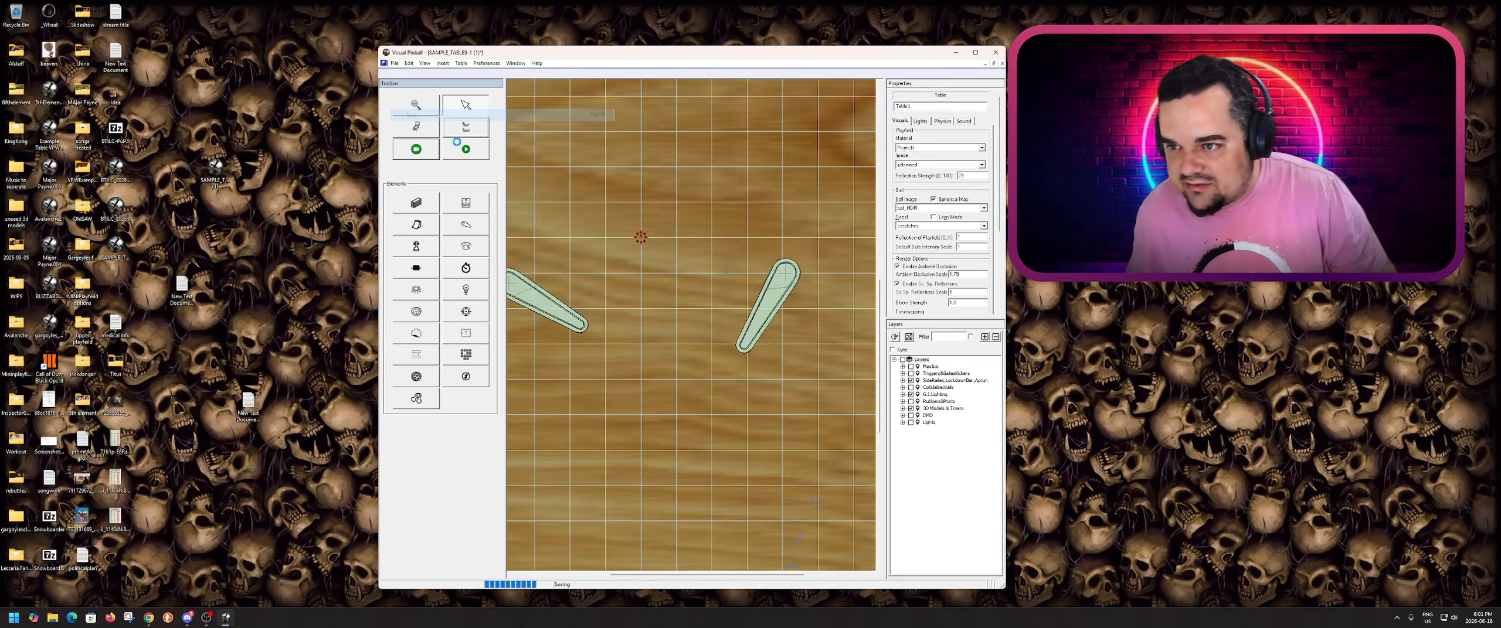
- Play-test the table to check the new flipper script lines, and stop the run from the script error dialog
click(465, 149)
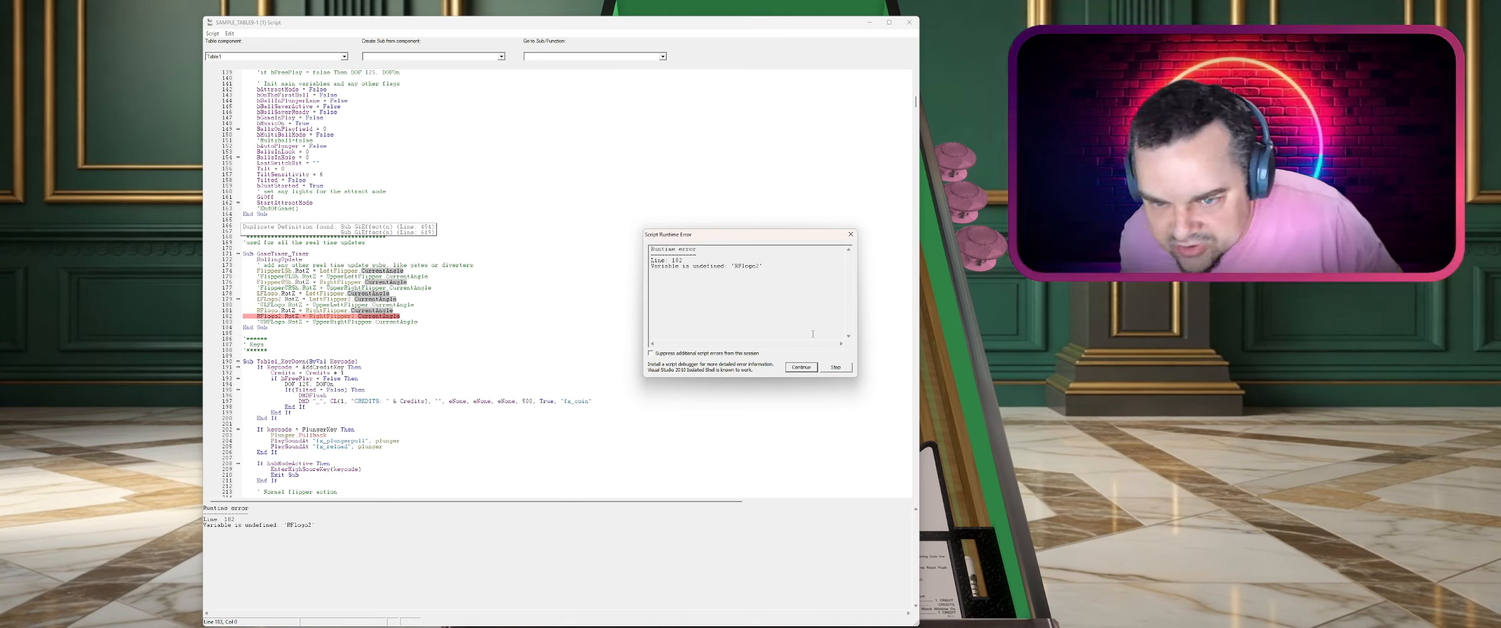
click(844, 368)
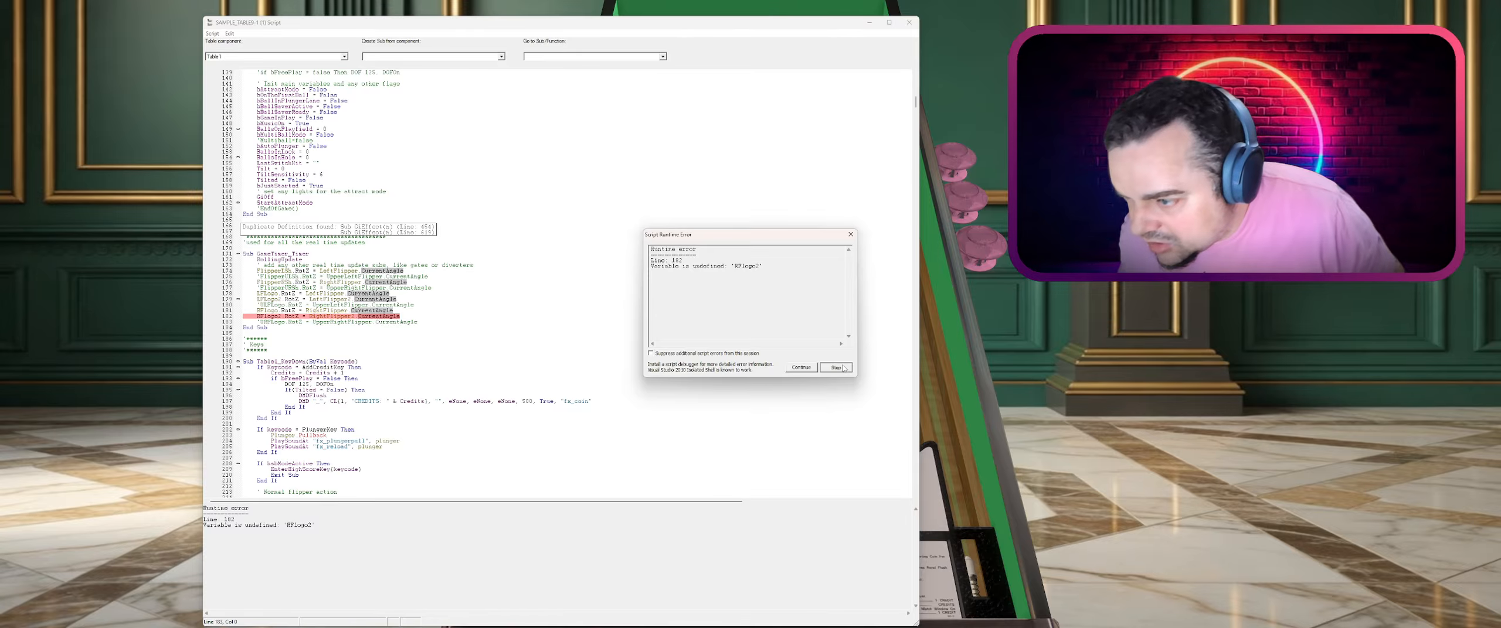
click(836, 368)
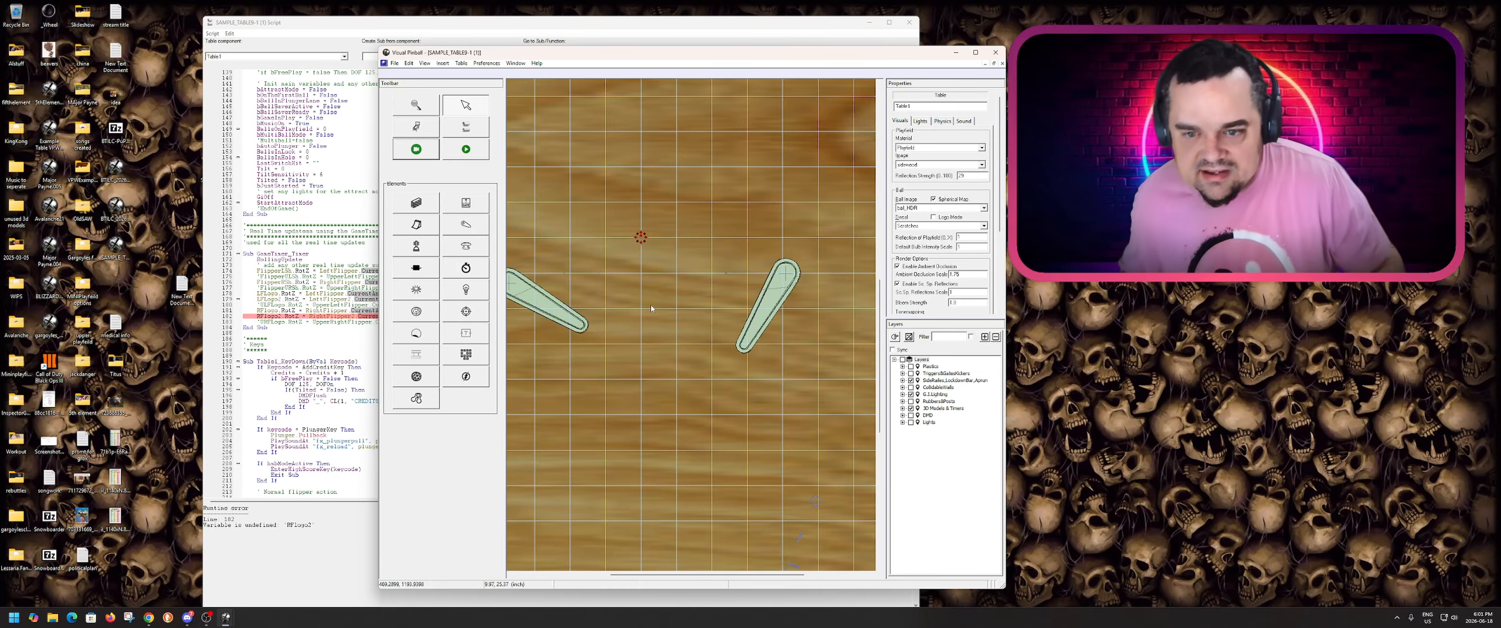
- Rename the upper right flipper primitive to RFLogo2 and check the name of the upper left flipper primitive
click(560, 314)
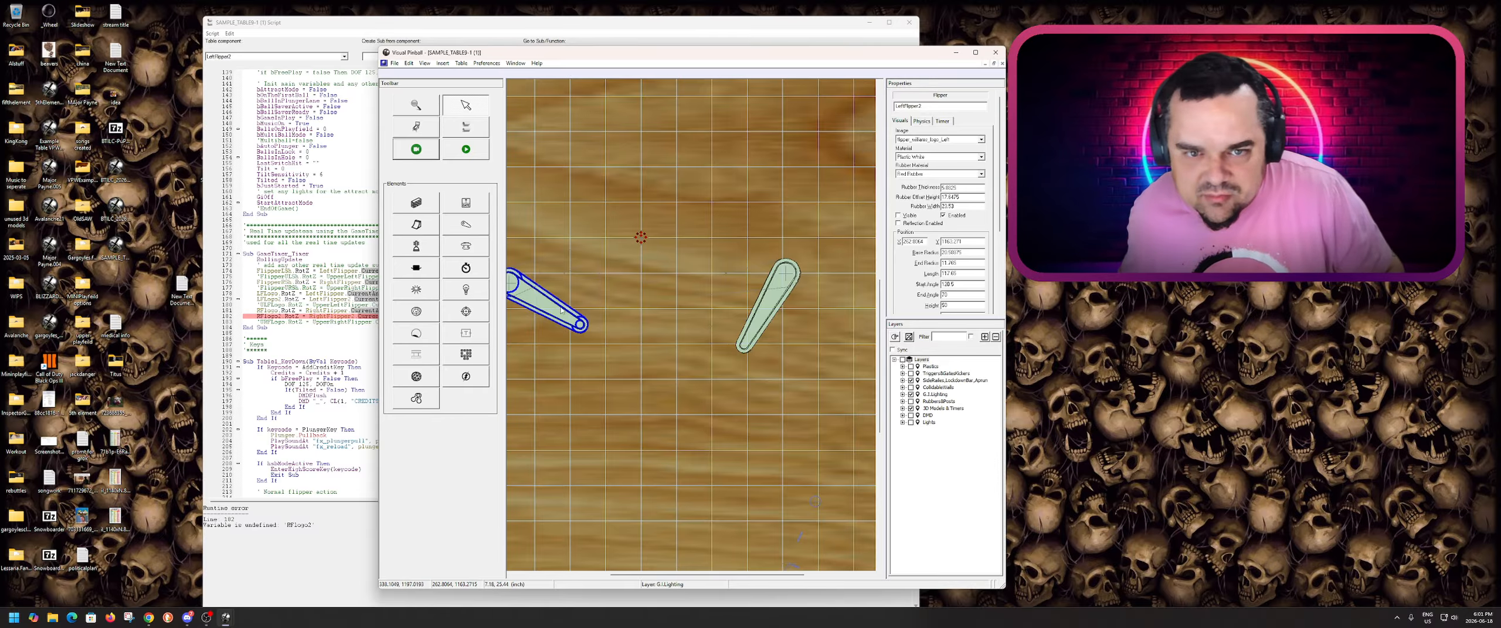
key(ctrl+z)
click(754, 317)
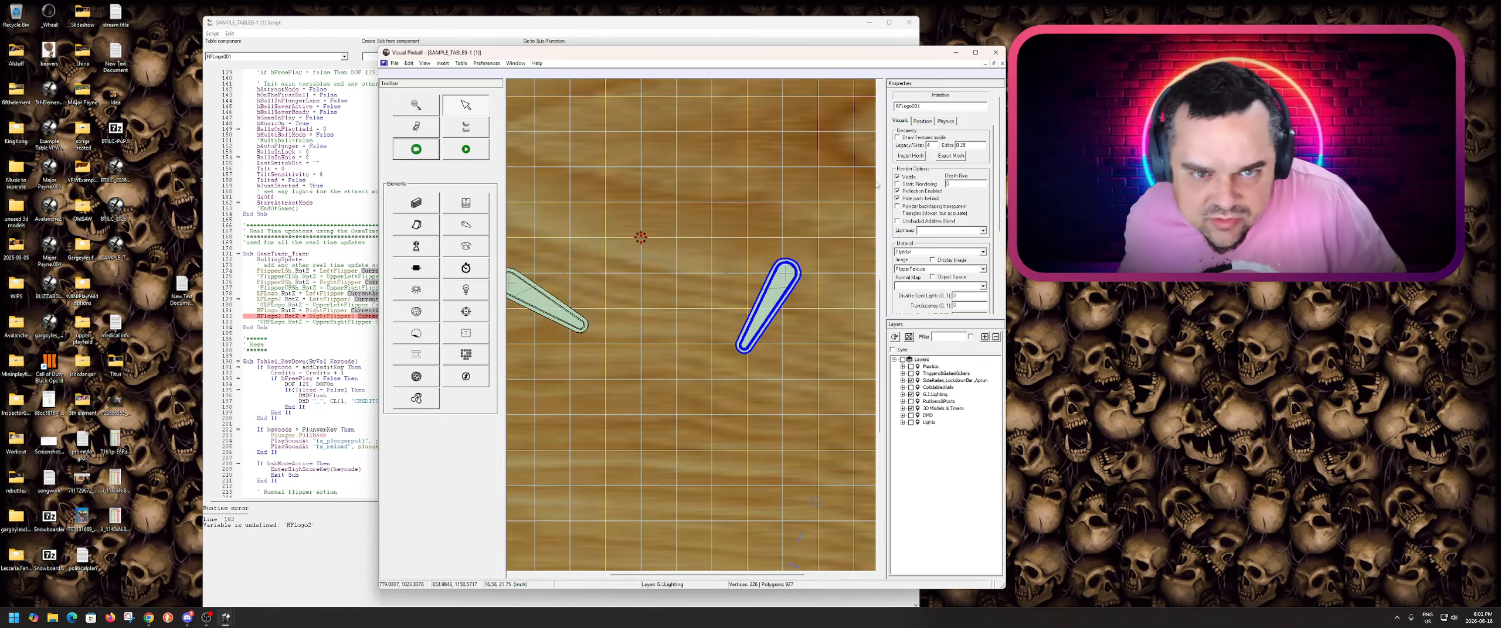
click(920, 107)
drag(914, 107, 908, 107)
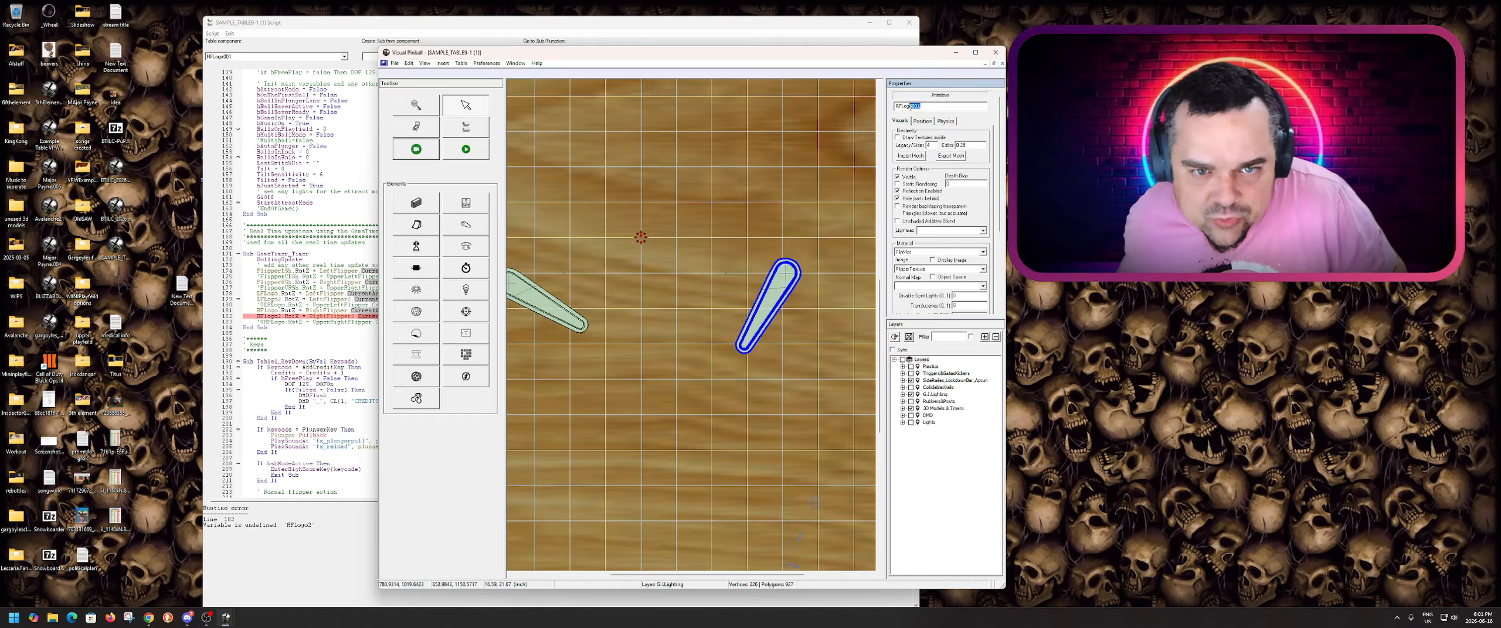
text(2)
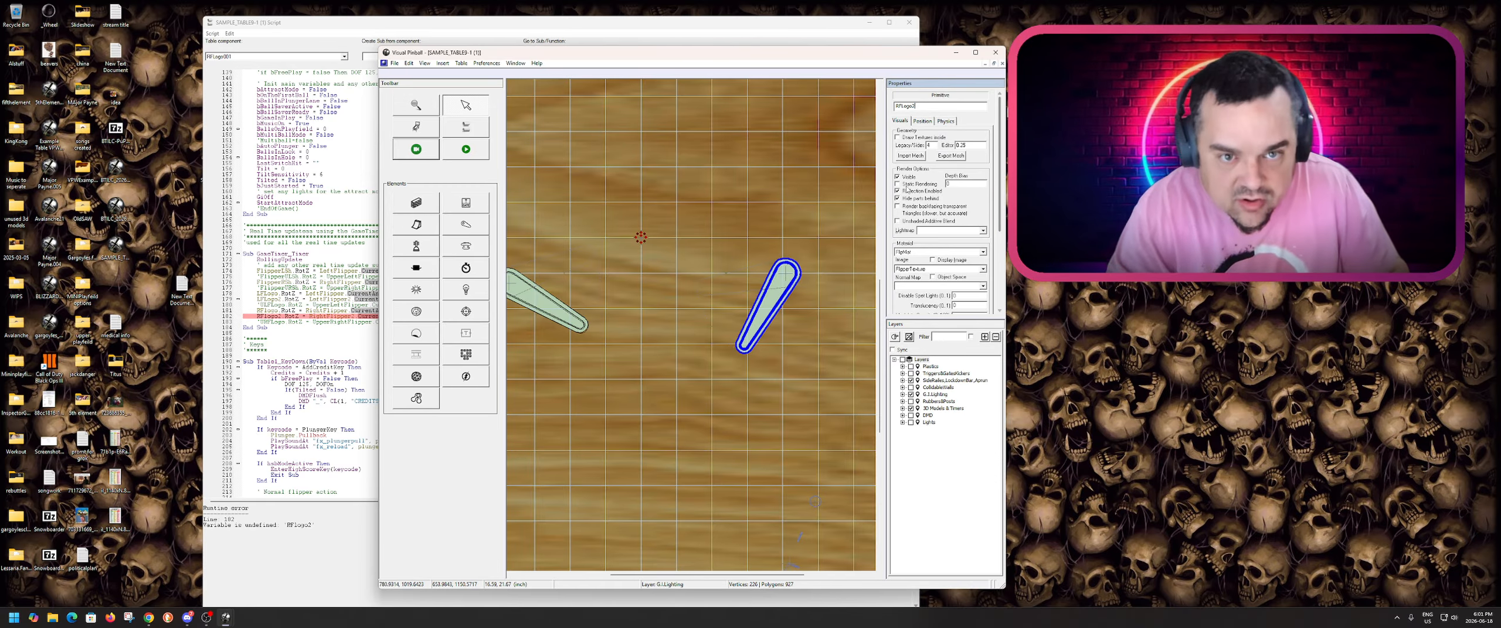
click(760, 164)
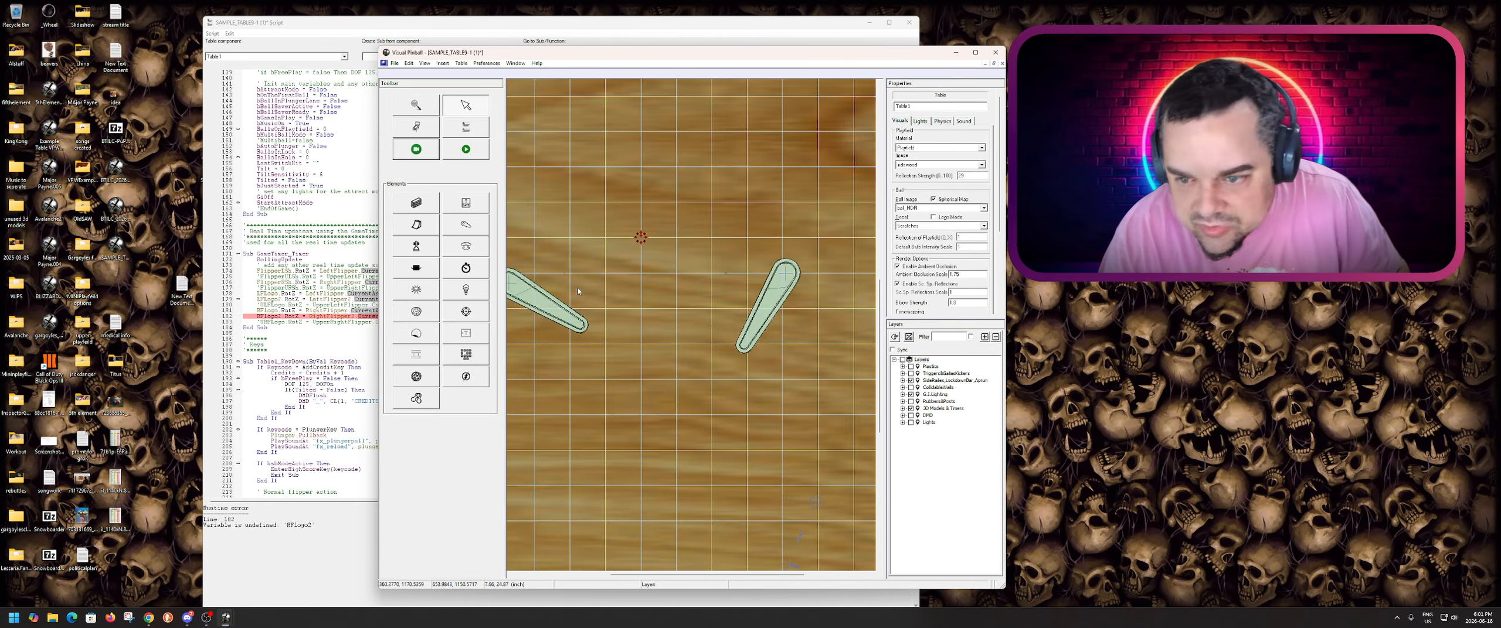
click(555, 303)
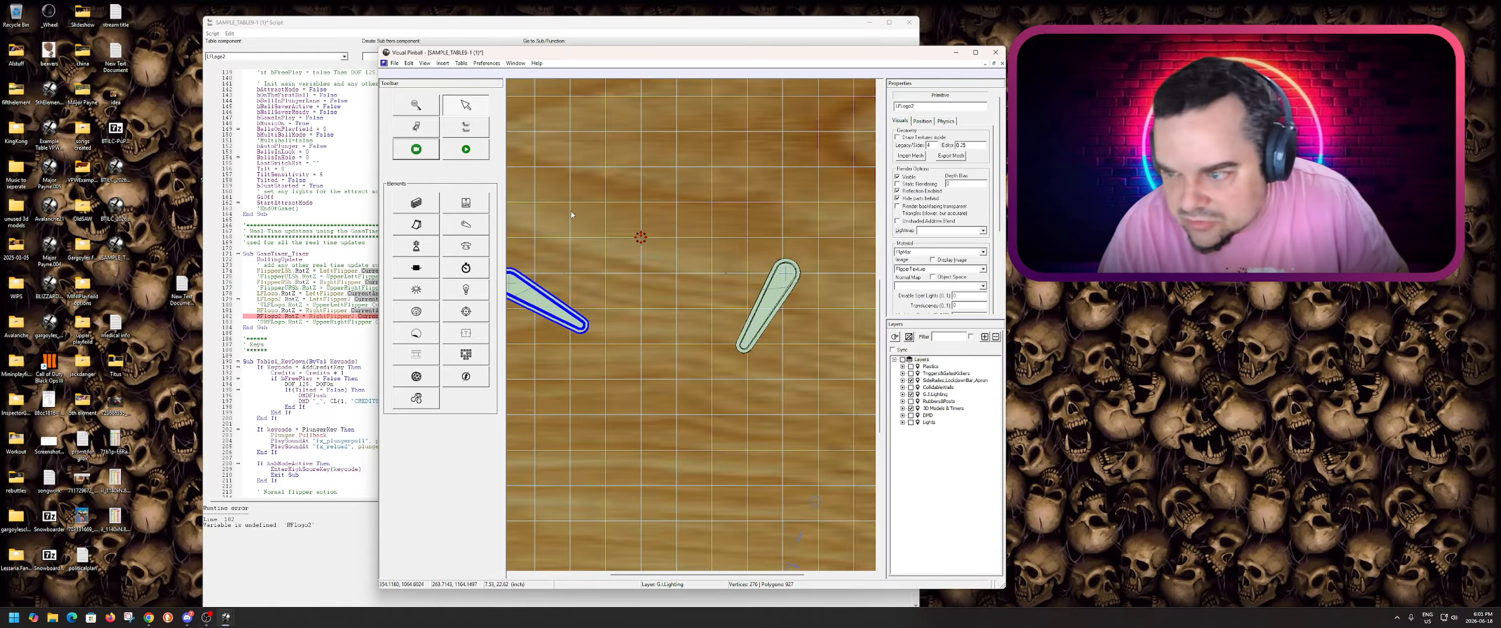
- Close the script window and save the table with the renamed primitive
click(352, 37)
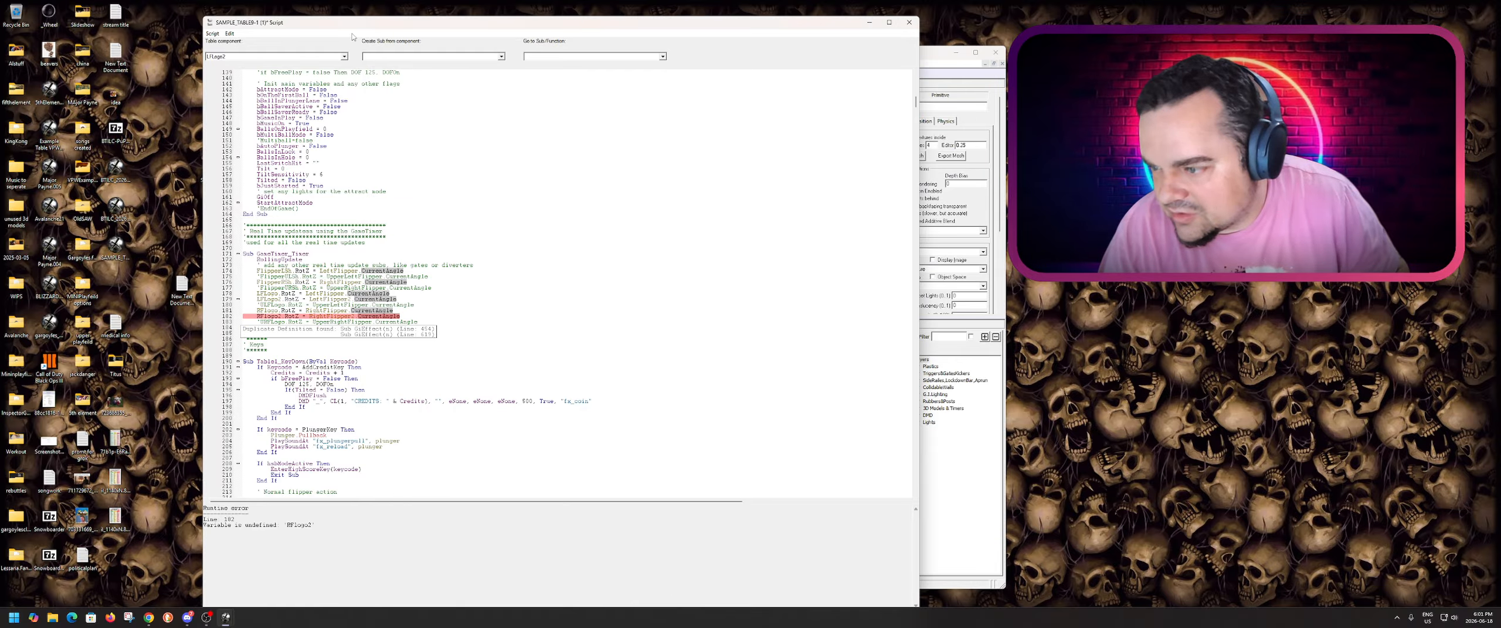
click(909, 22)
click(399, 63)
click(410, 115)
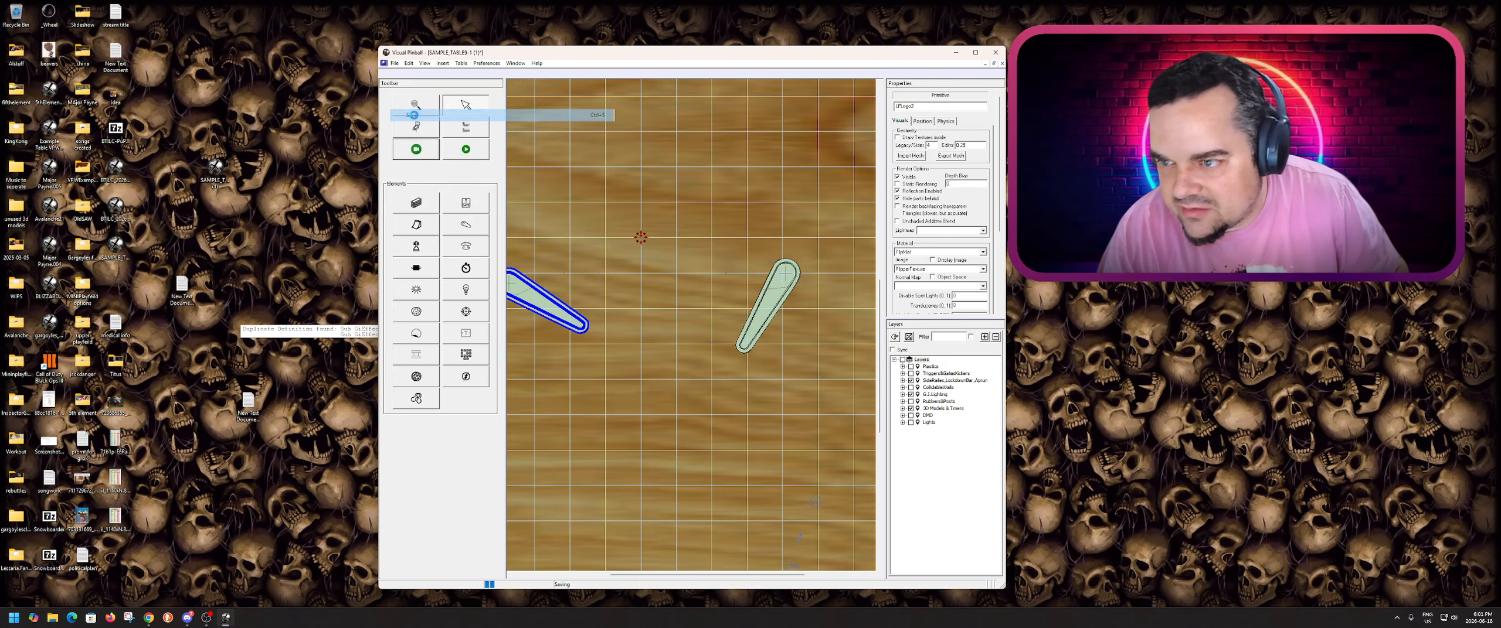
- Play-test the table, start a one-player game and swing the left and right flippers while launching the ball
click(530, 191)
click(476, 156)
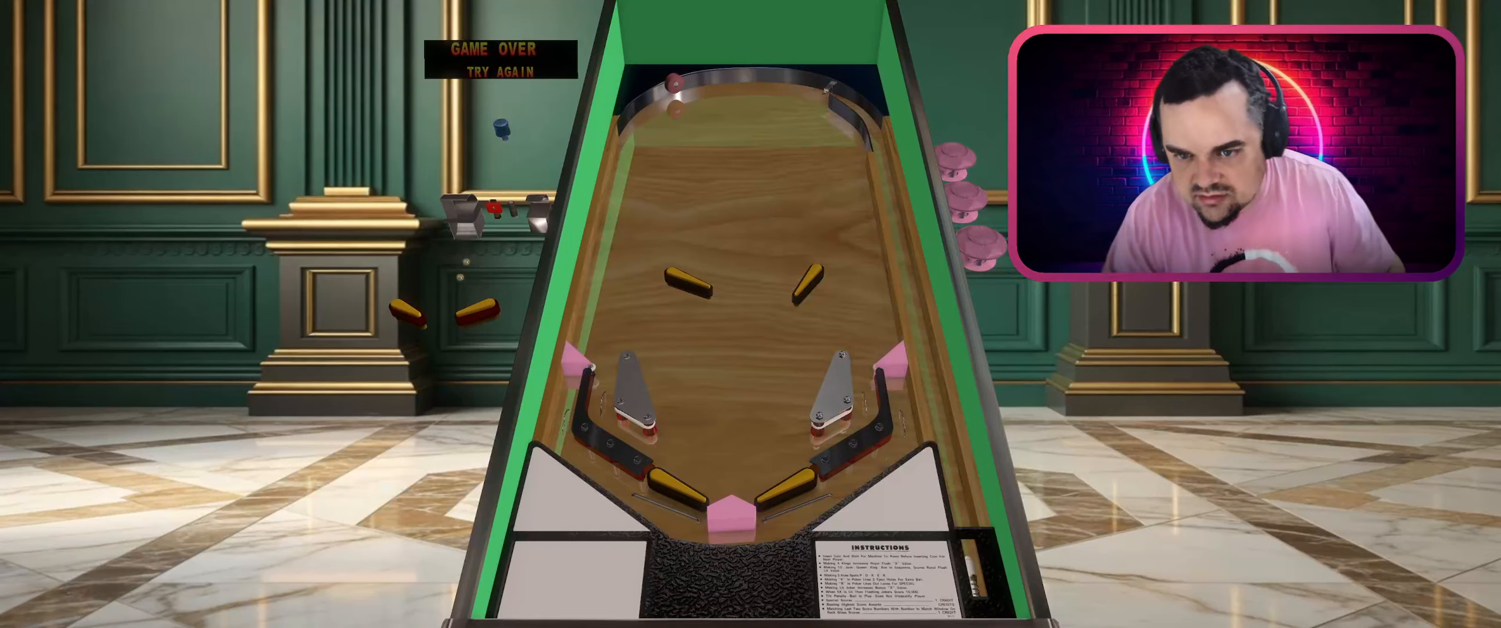
key(Shift_L)
key(Shift_R)
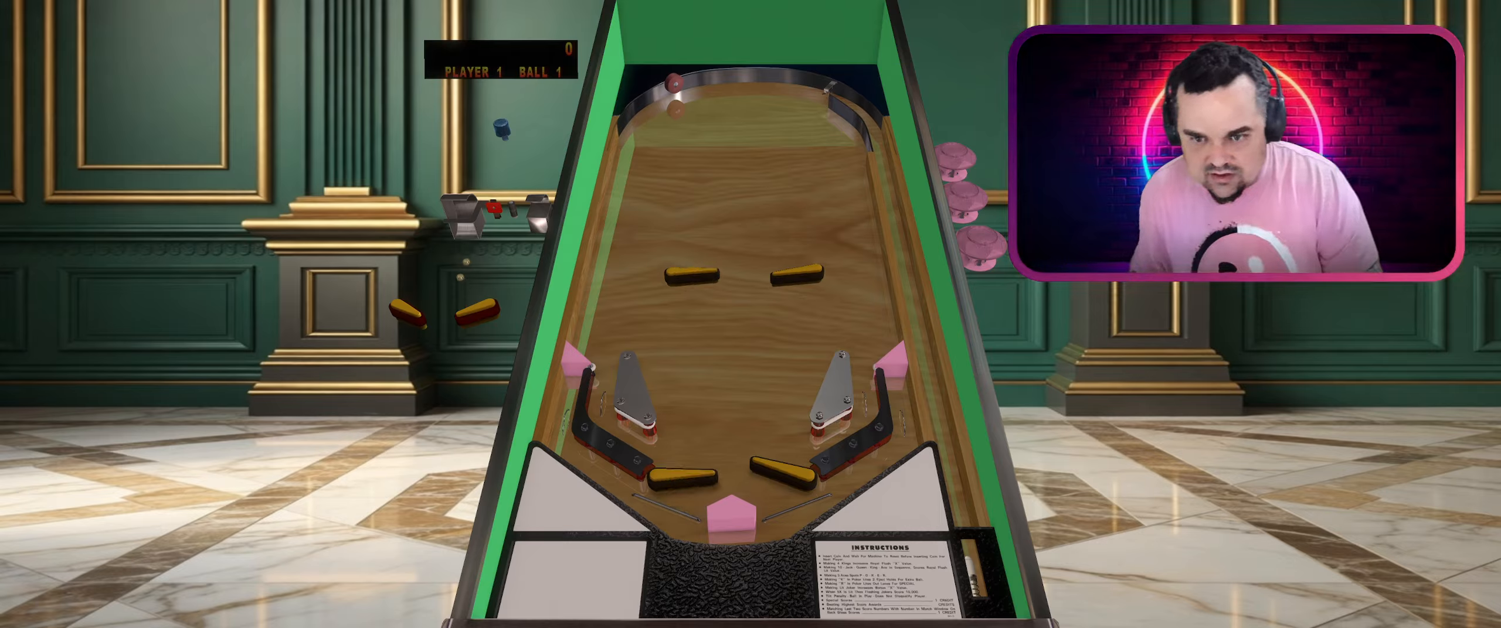
key(Shift_R)
key(Shift_L)
key(Return)
key(Shift_L)
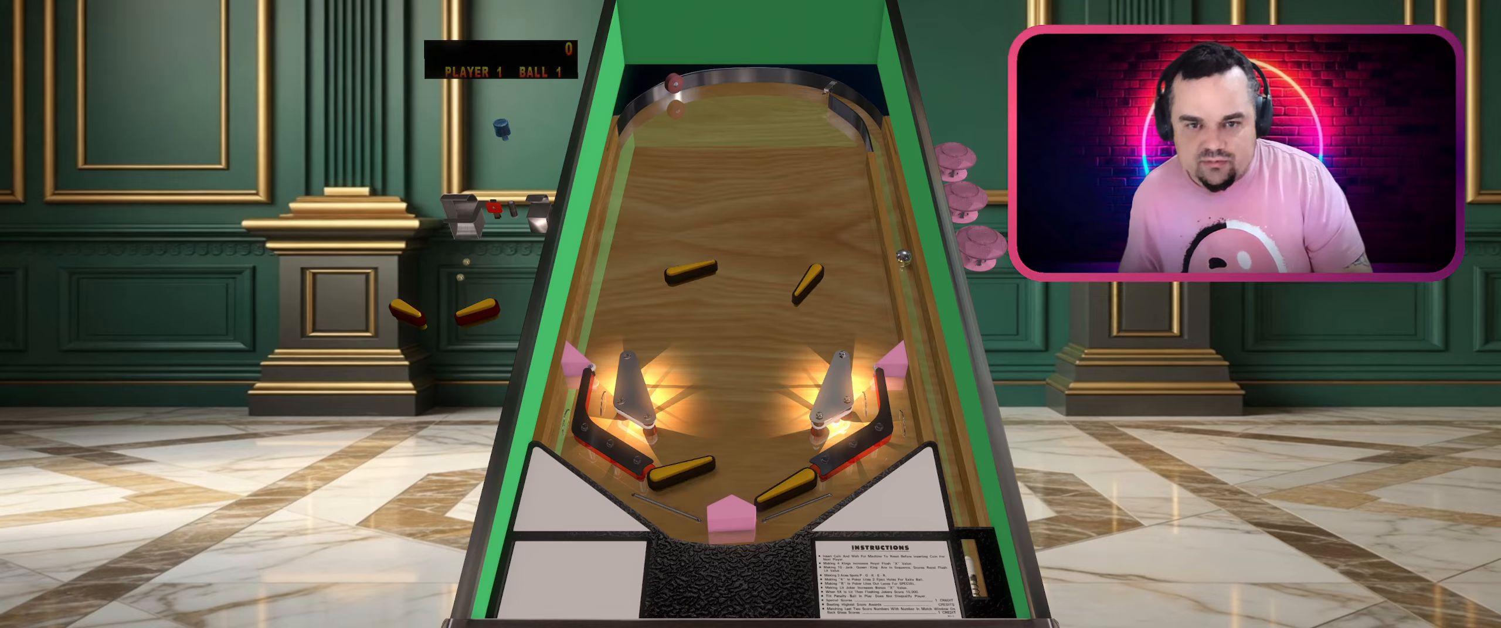
- Play the ball with the left and right flippers to test the upper pair, and quit back to the editor
key(Shift_R)
key(Shift_L)
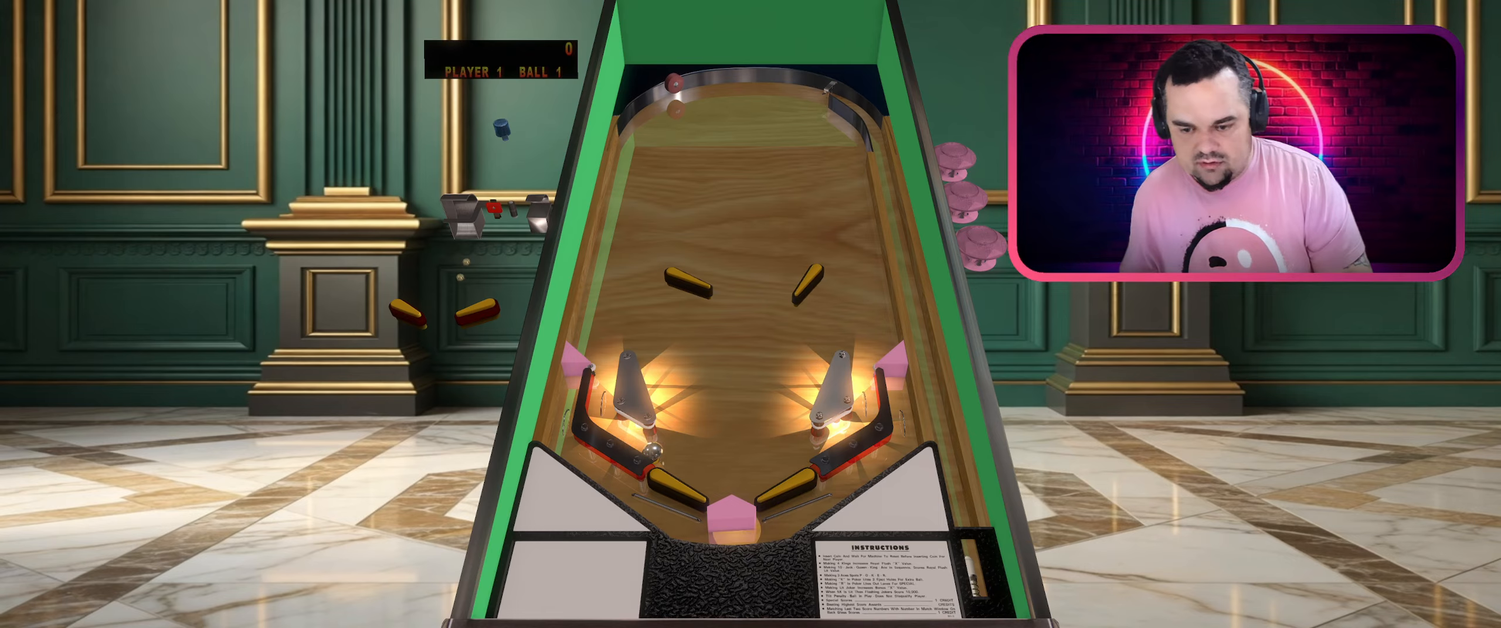
key(Shift_L)
key(Shift_L)
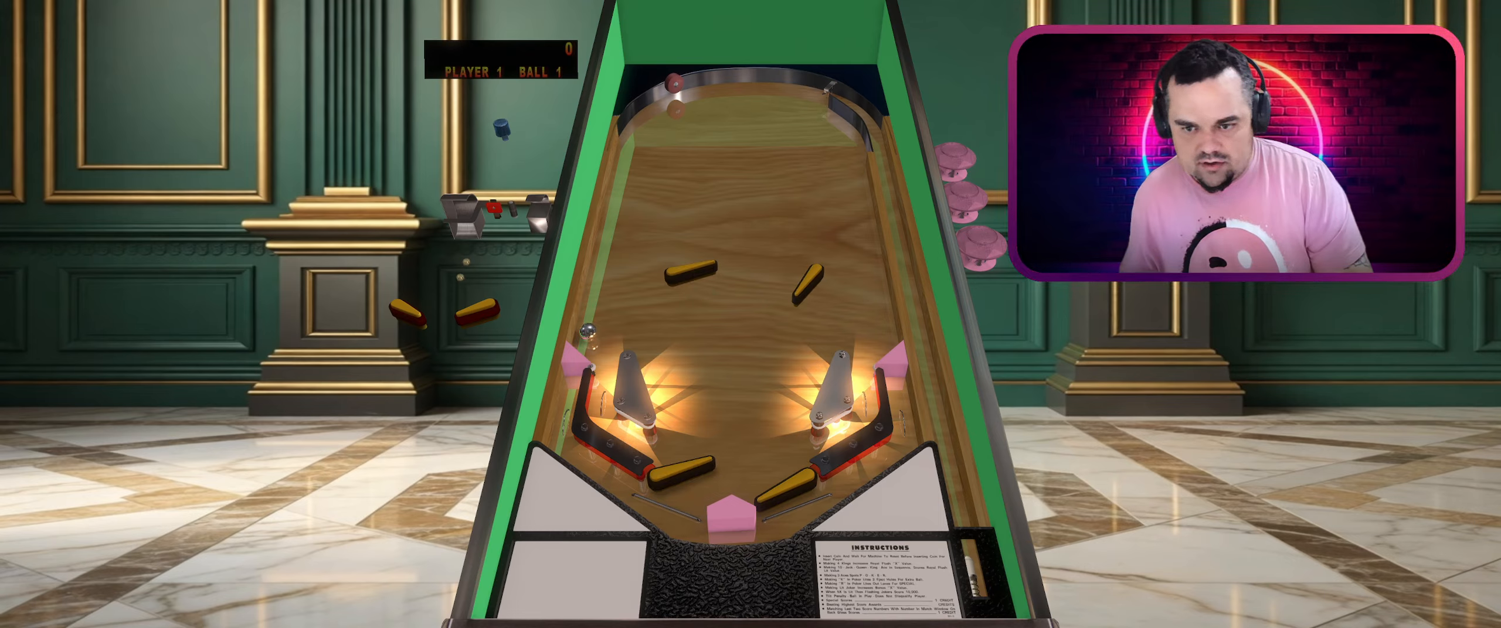
key(Shift_R)
key(Shift_L)
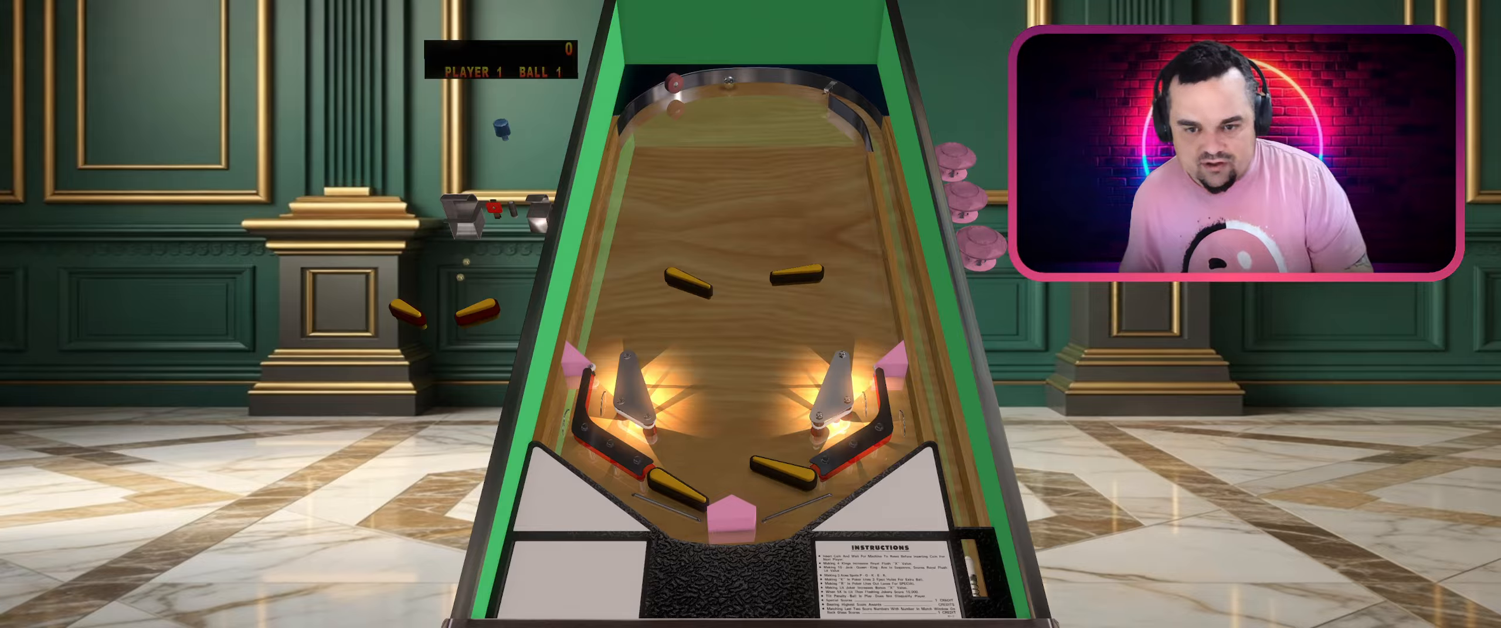
key(Shift_R)
key(Shift_R)
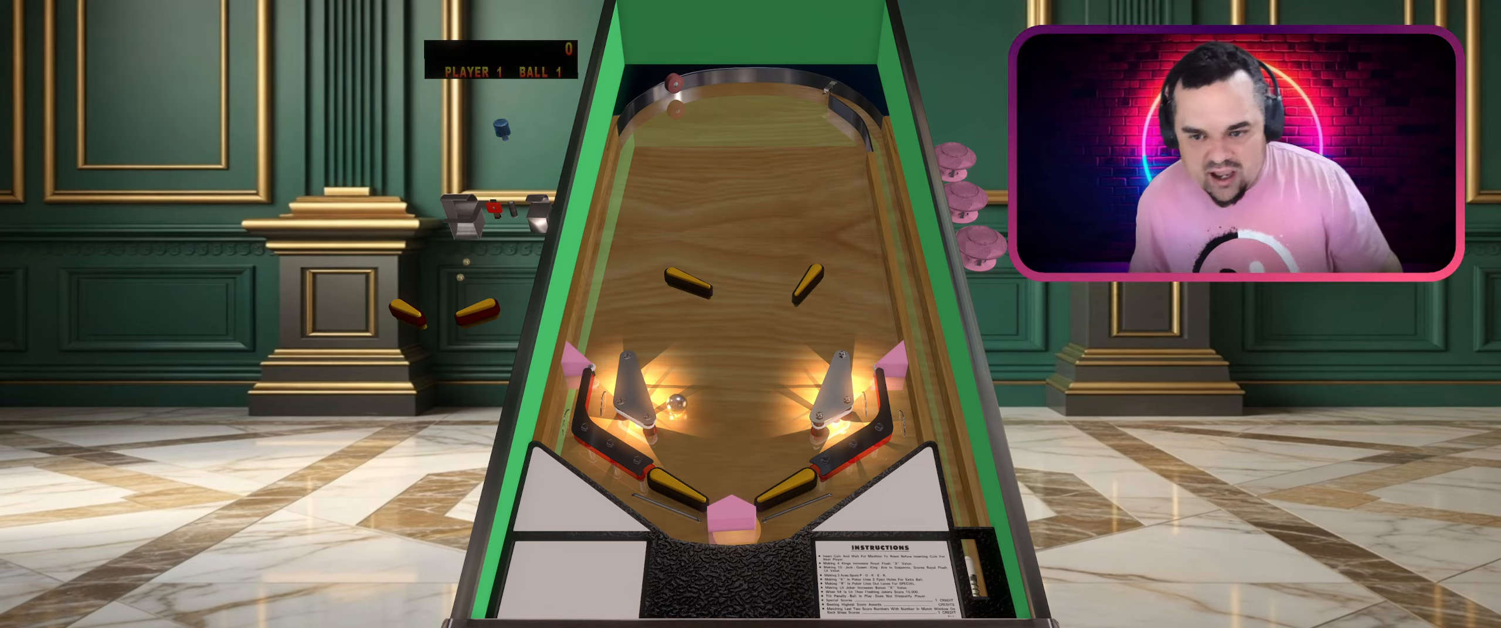
key(Shift_L)
key(Shift_R)
key(Shift_R)
key(Shift_L)
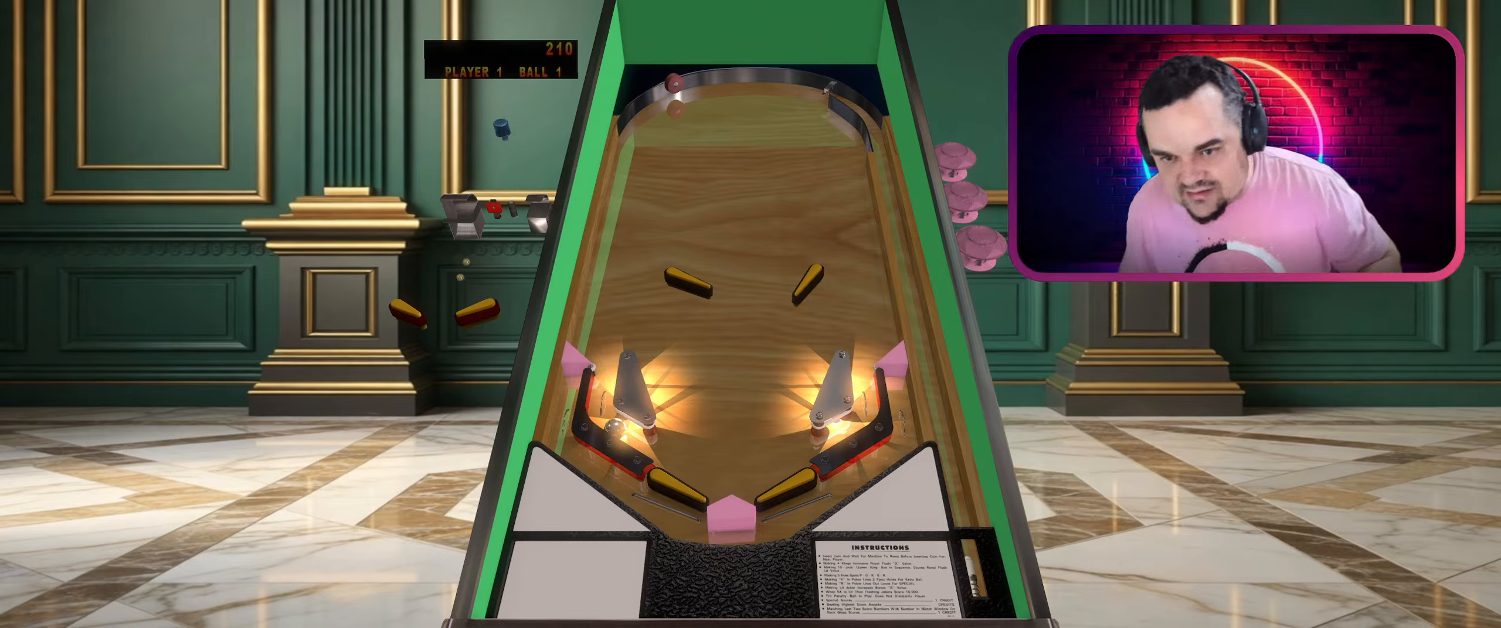
key(Escape)
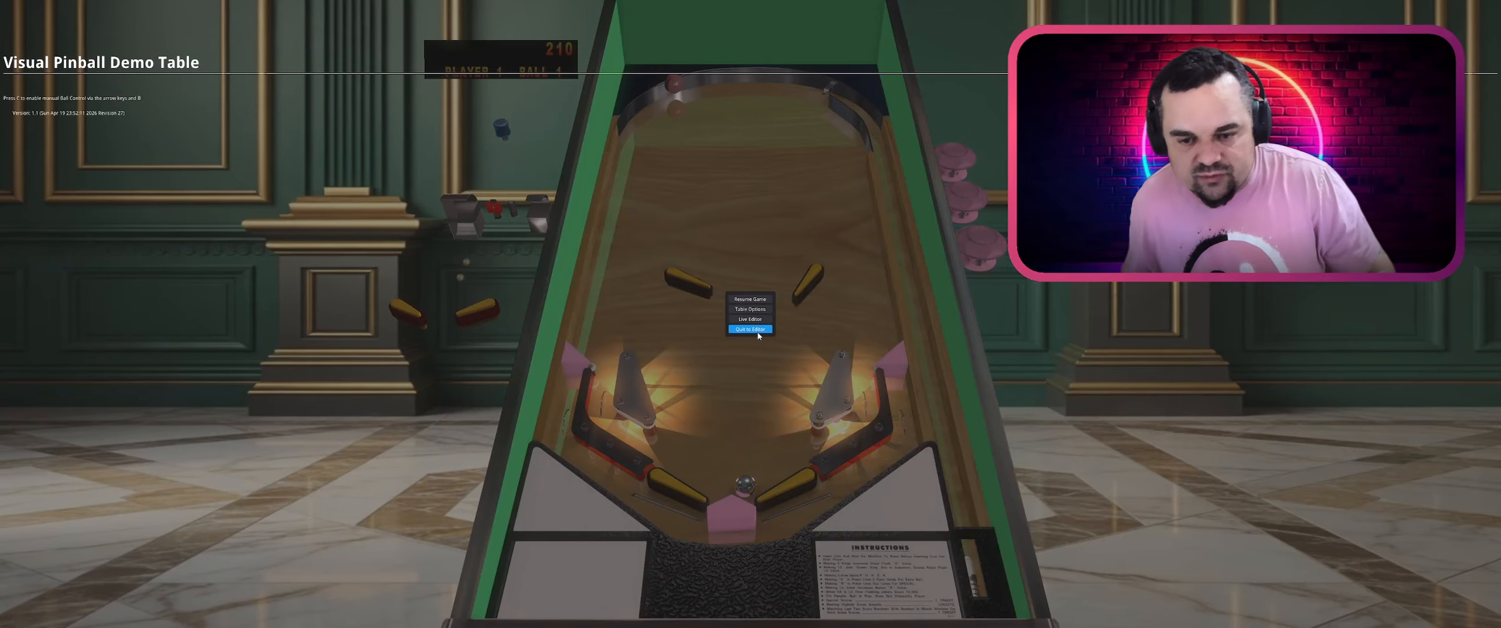
click(750, 330)
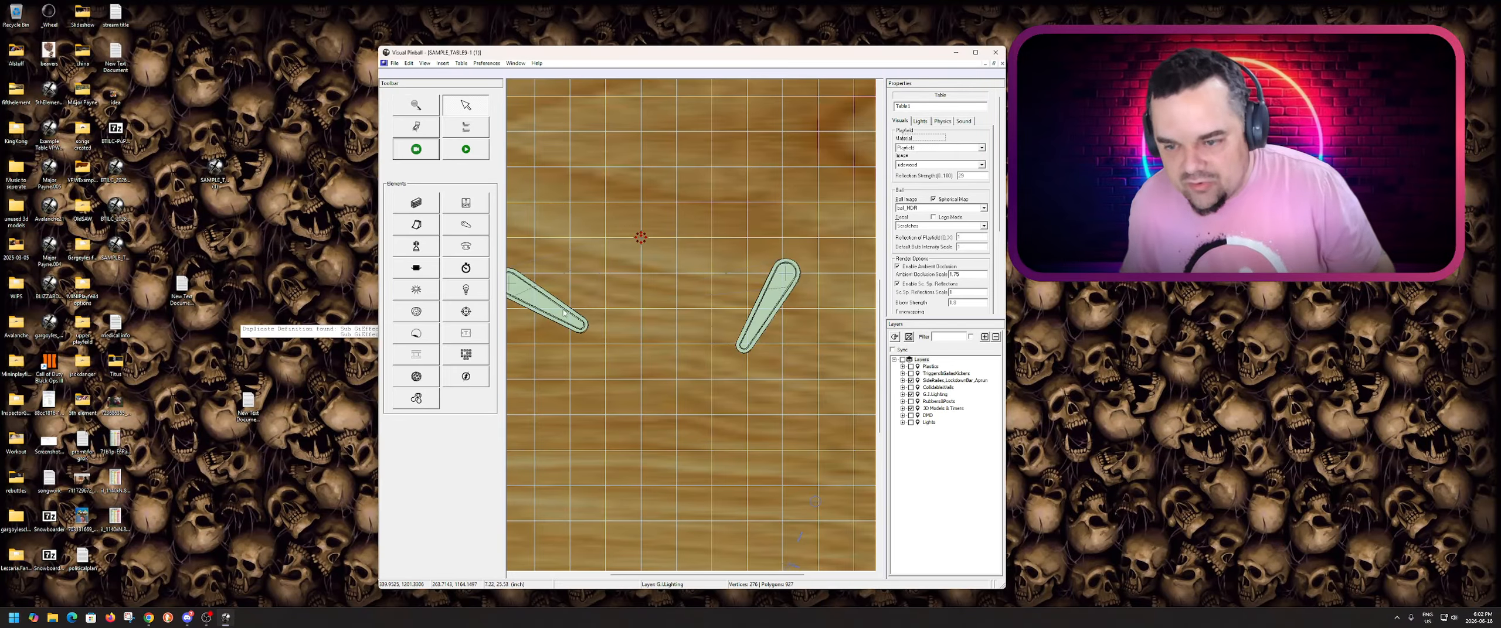
- Hide the two upper flipper primitives and make the two upper flipper objects visible
click(579, 313)
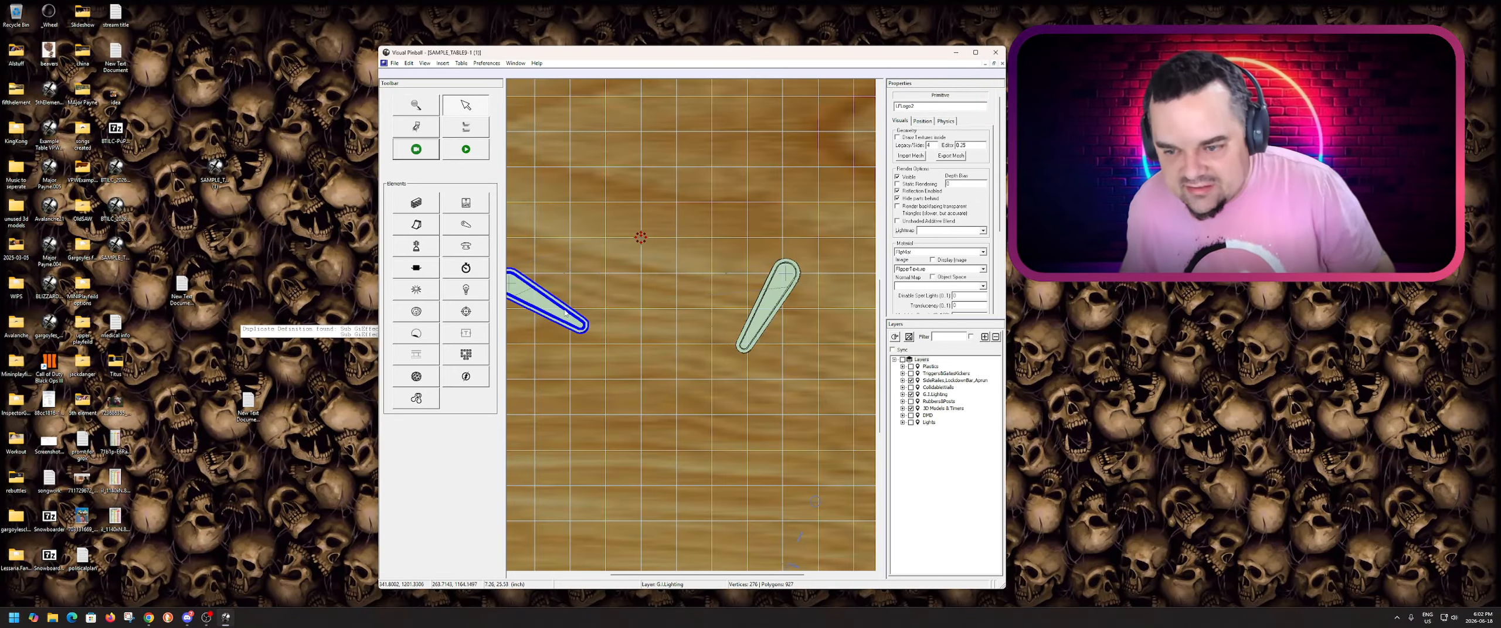
click(756, 315)
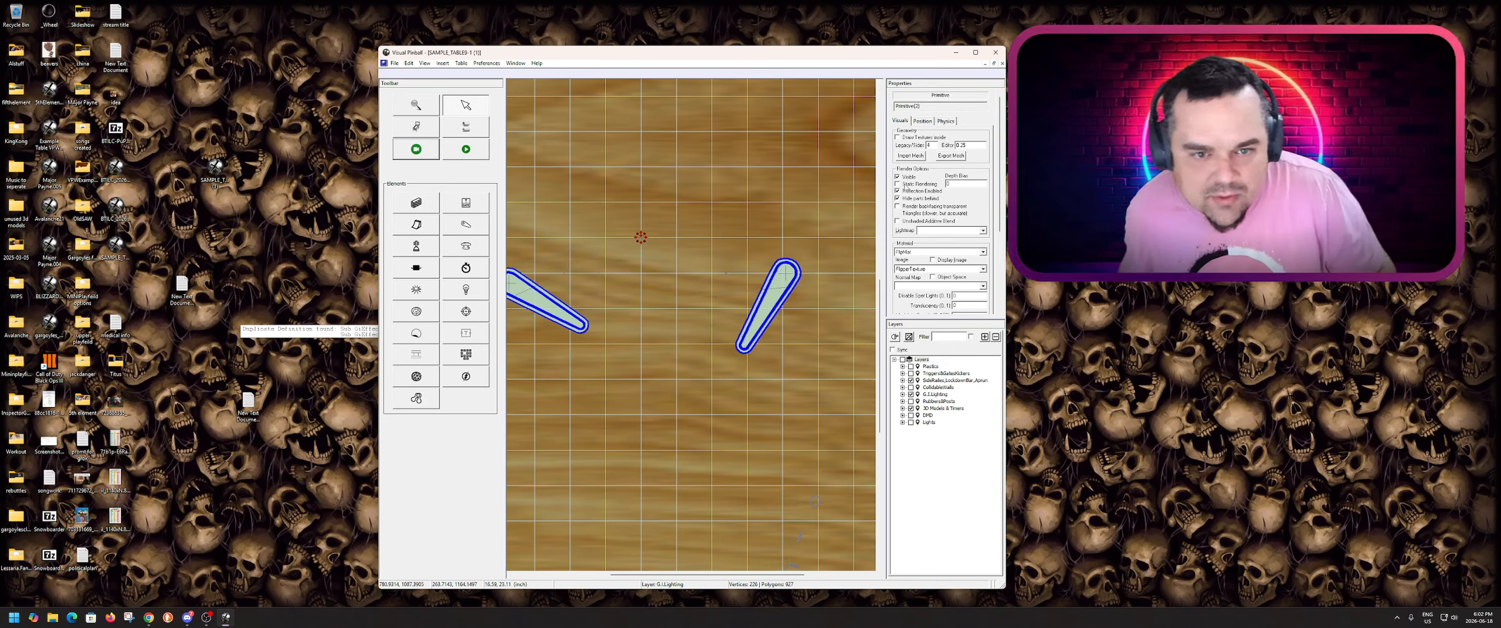
click(897, 177)
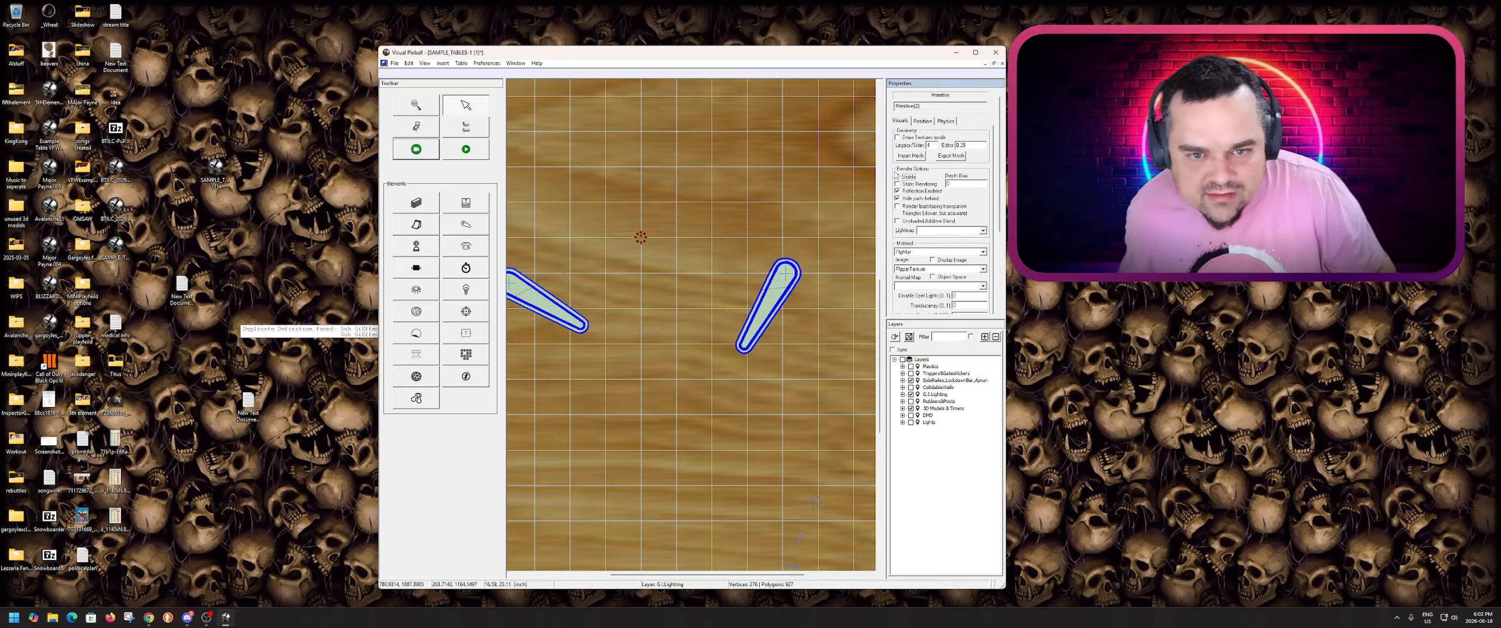
click(783, 283)
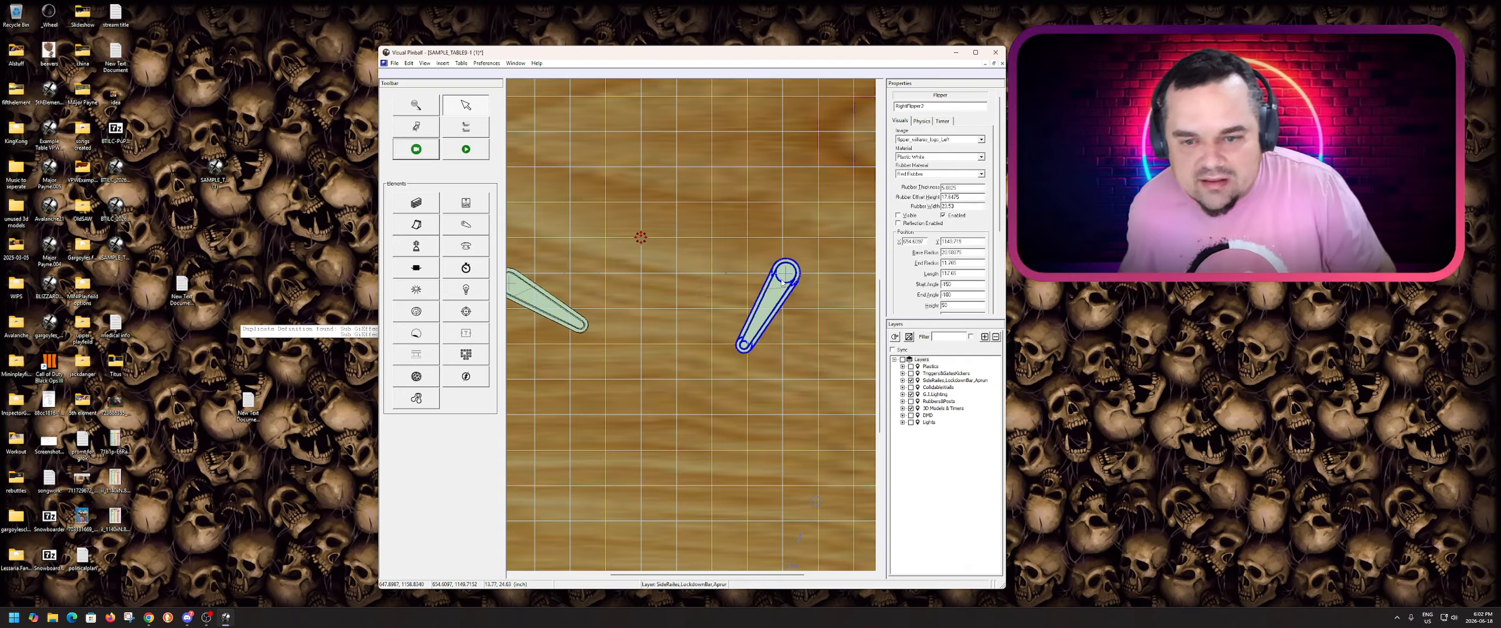
shift+click(539, 303)
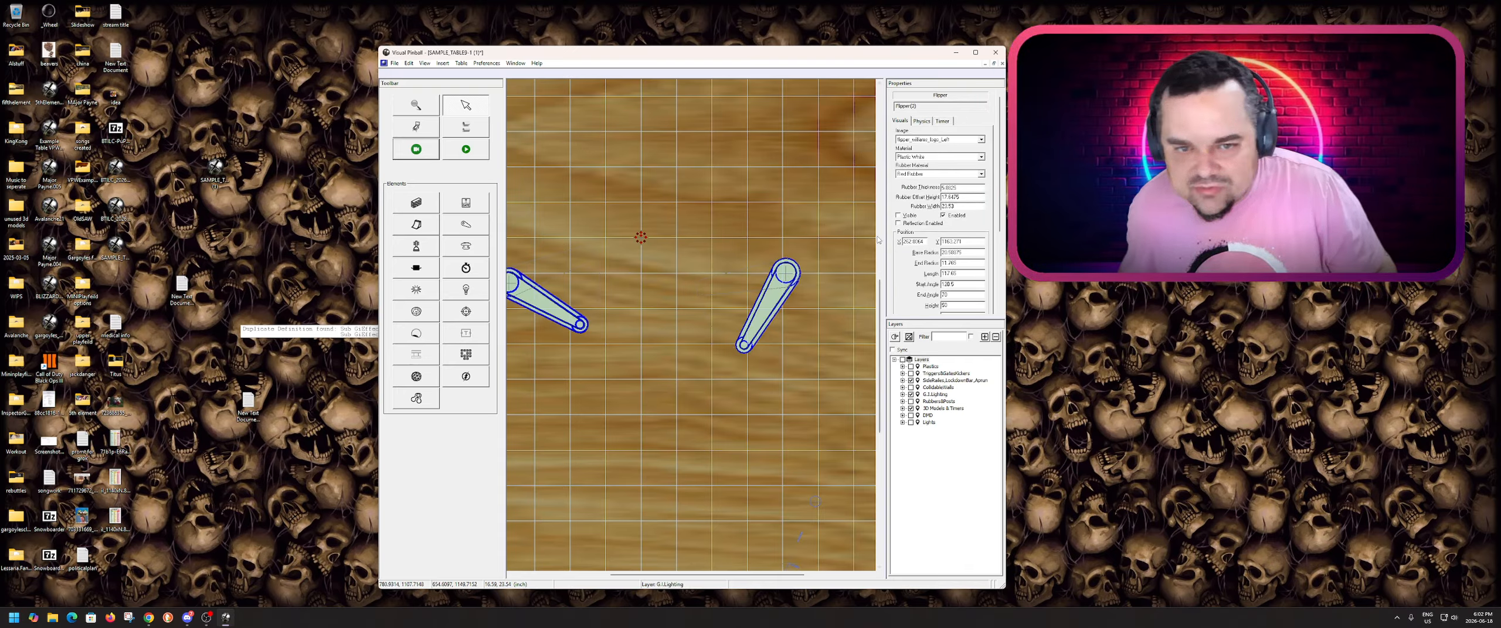
click(897, 216)
- Make the two lower flipper objects visible and hide the two lower flipper primitives
scroll(704, 352, down, 7)
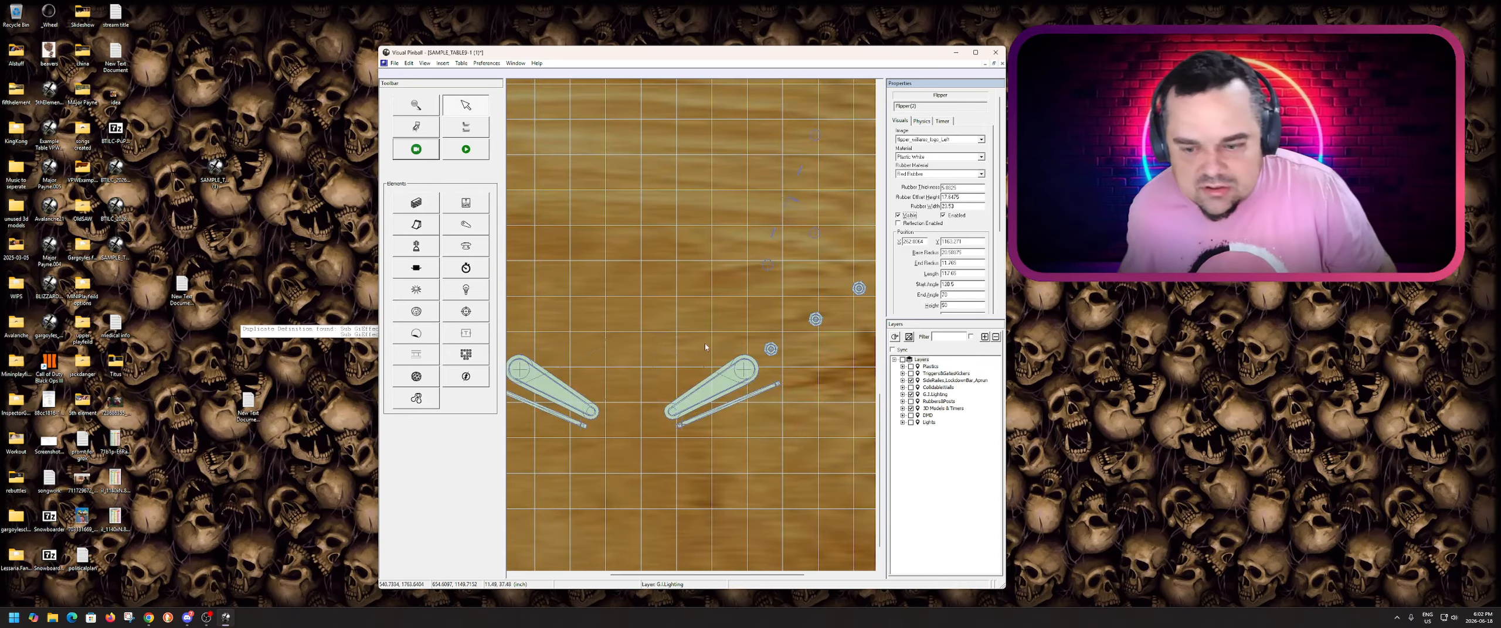
click(695, 407)
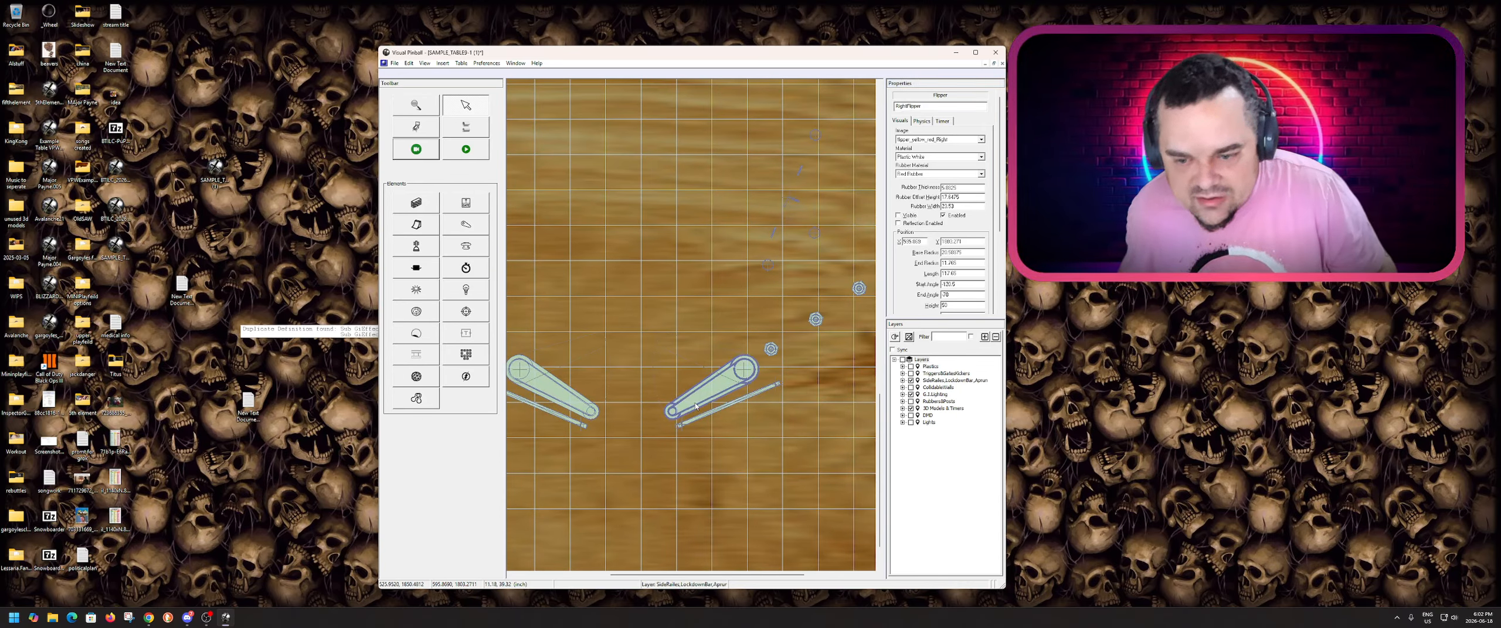
click(566, 403)
click(898, 215)
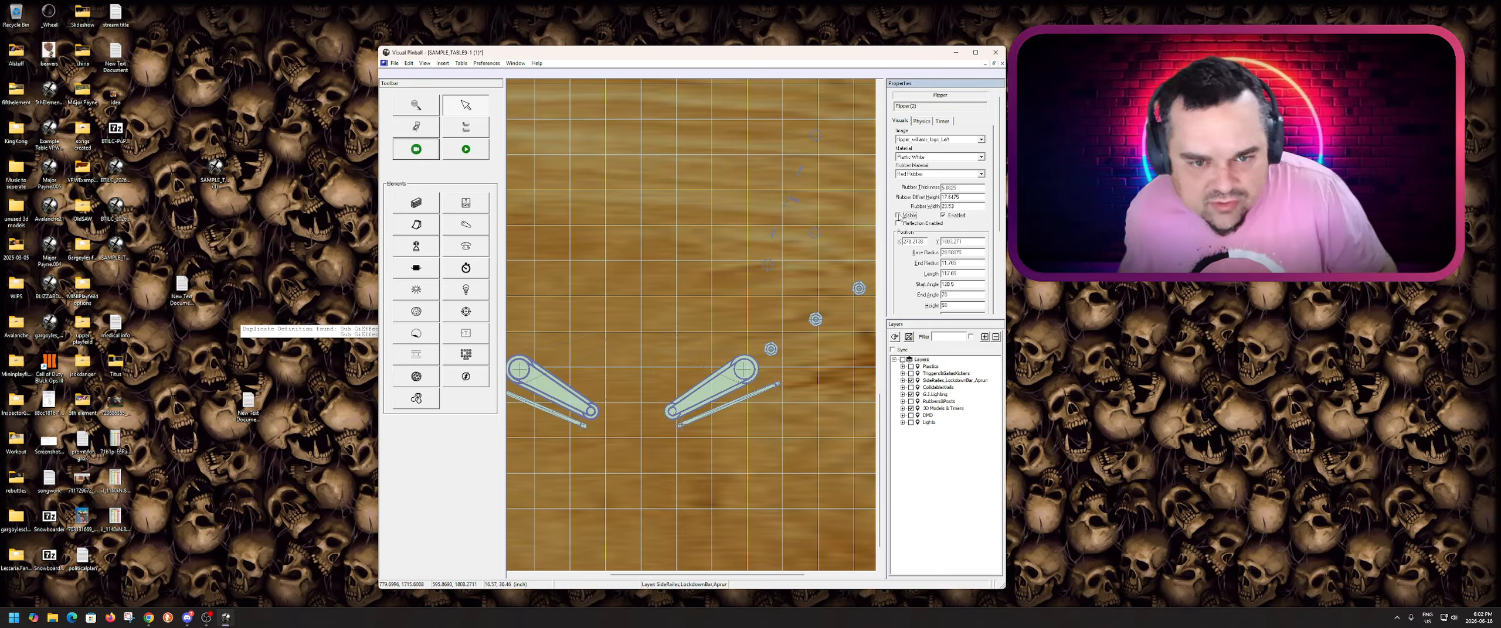
click(720, 375)
click(572, 397)
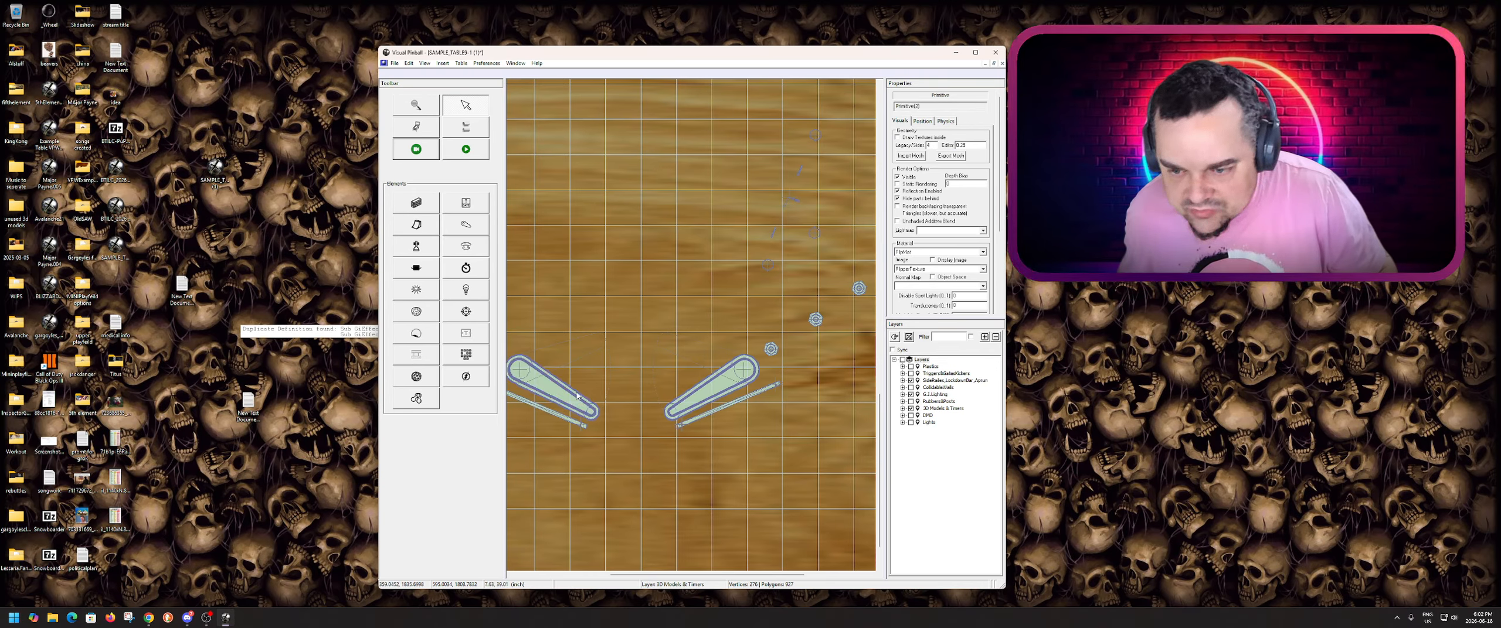
click(897, 177)
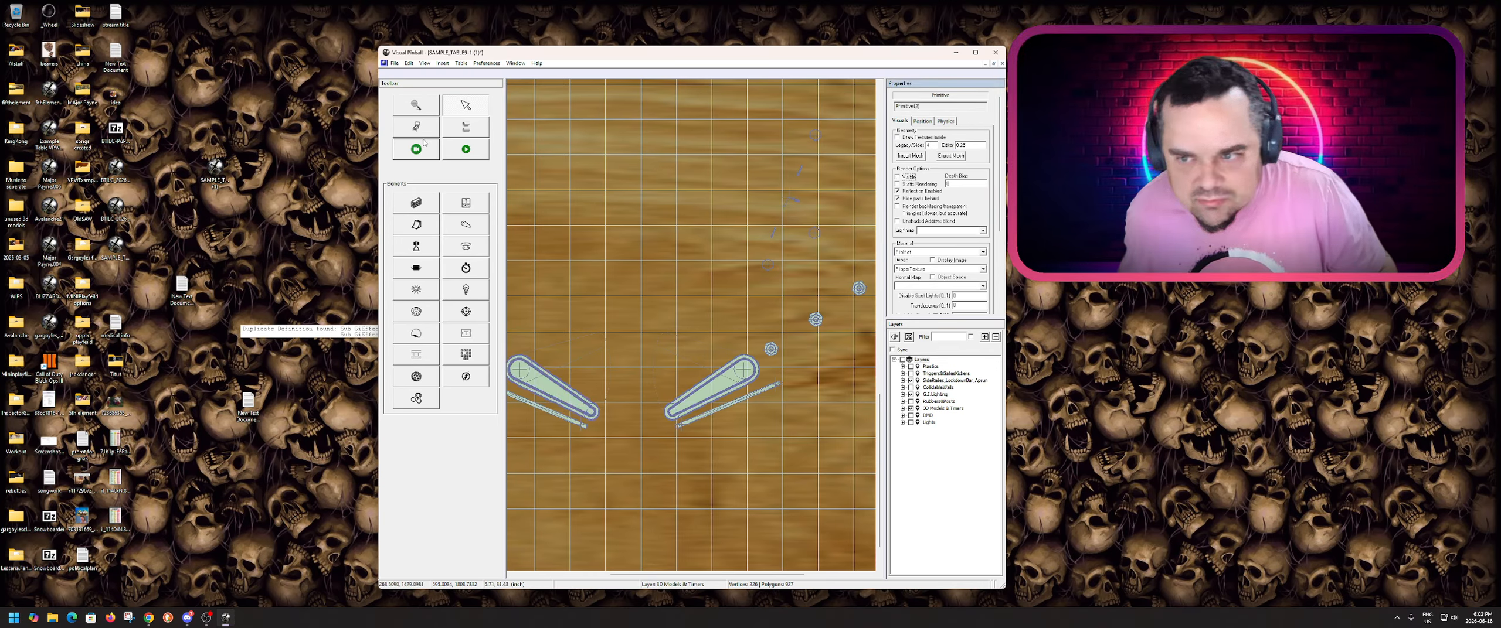
- Play-test the table with the primitives hidden, swinging the left and right flippers to compare their movement
key(F5)
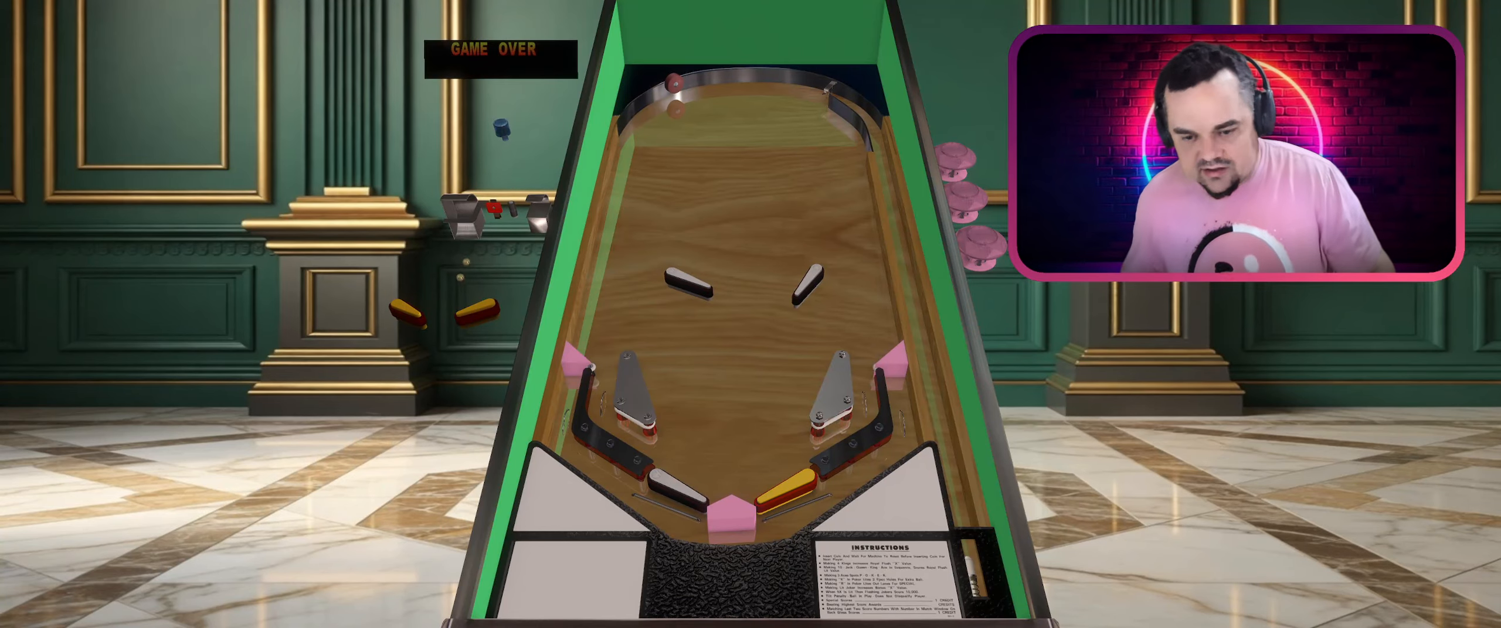
key(Shift_R)
key(Shift_L)
key(Shift_R)
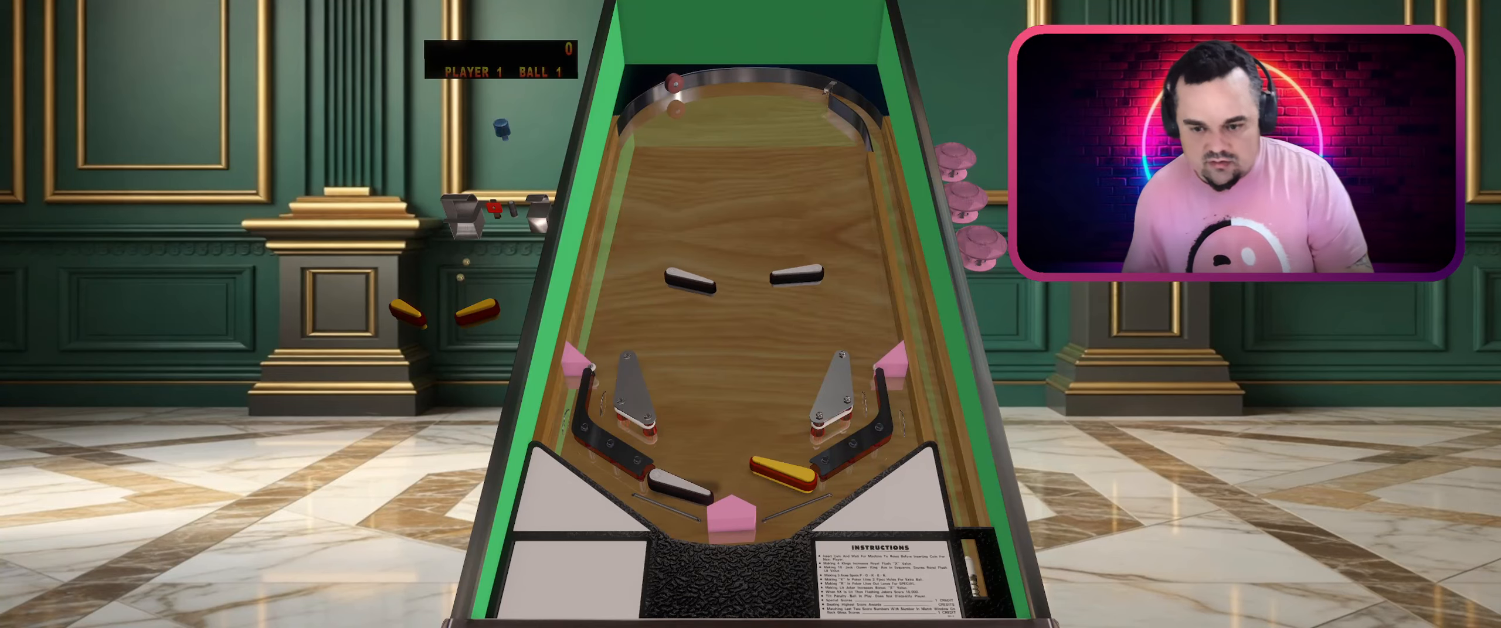
key(Shift_L)
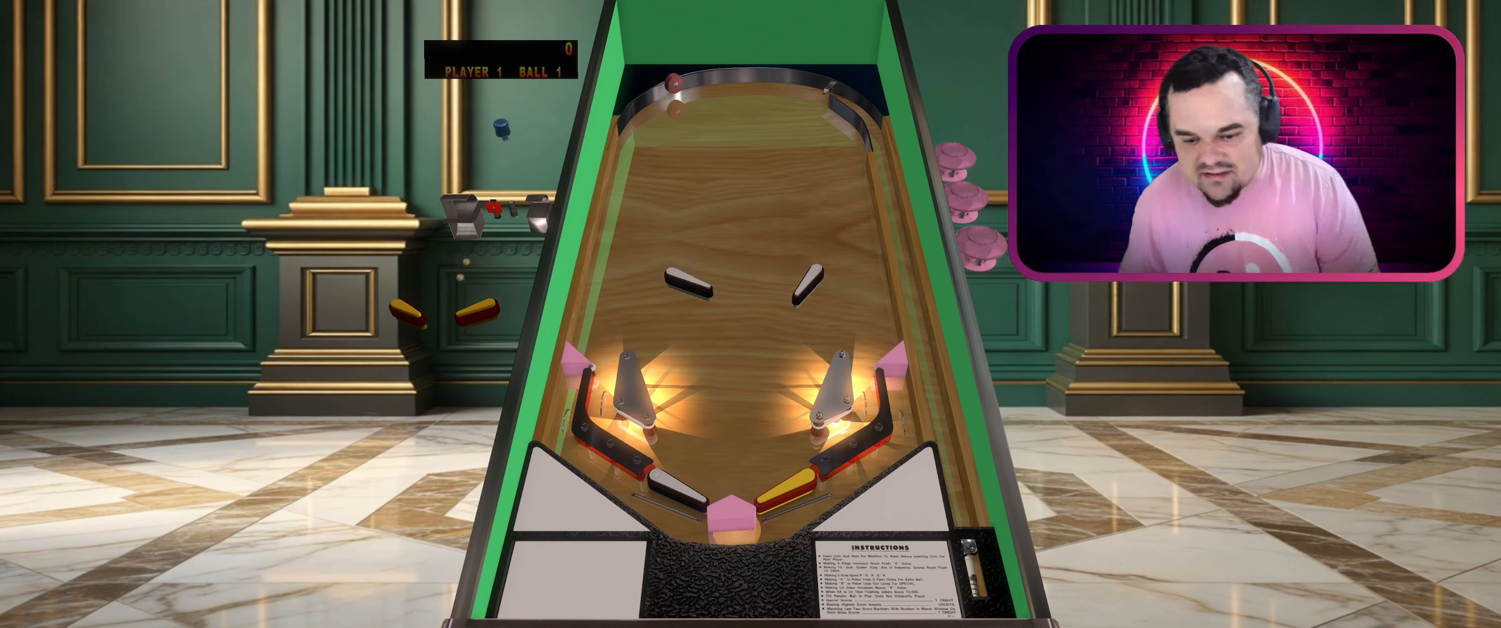